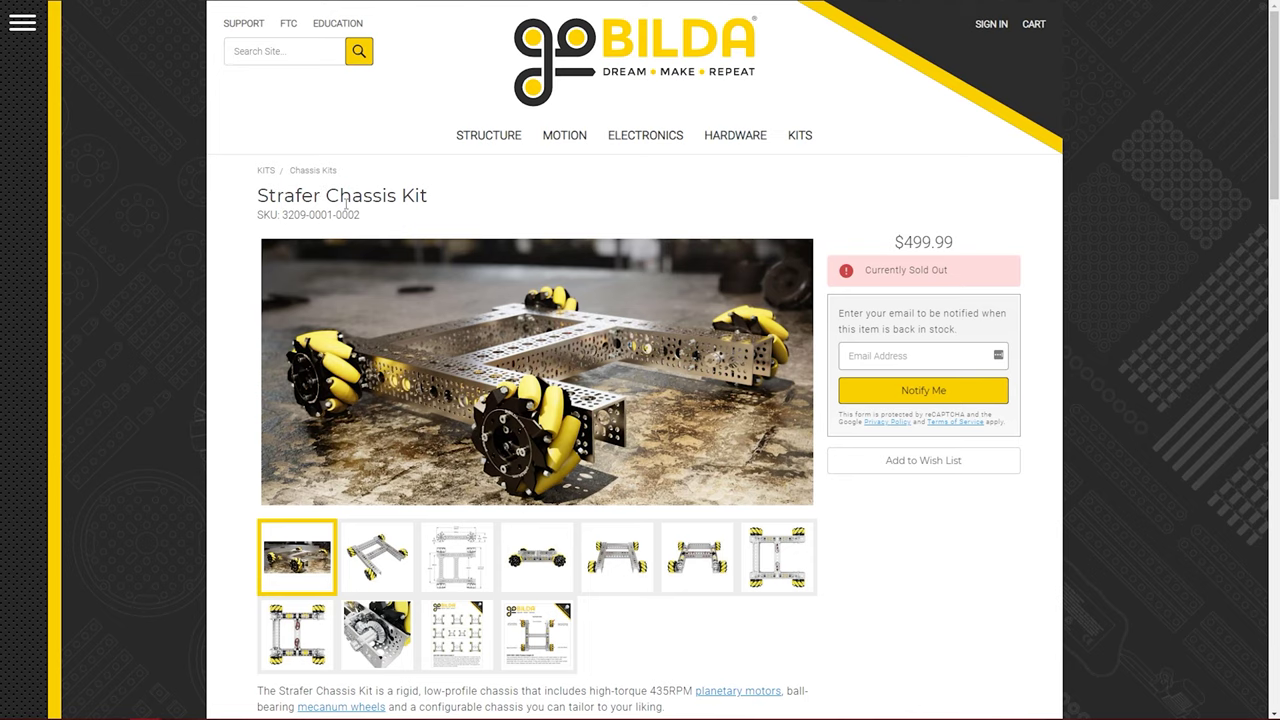
# - Download the STEP file of the Strafer Chassis Kit from its goBILDA product page
pyautogui.scroll(-15, 497, 200)
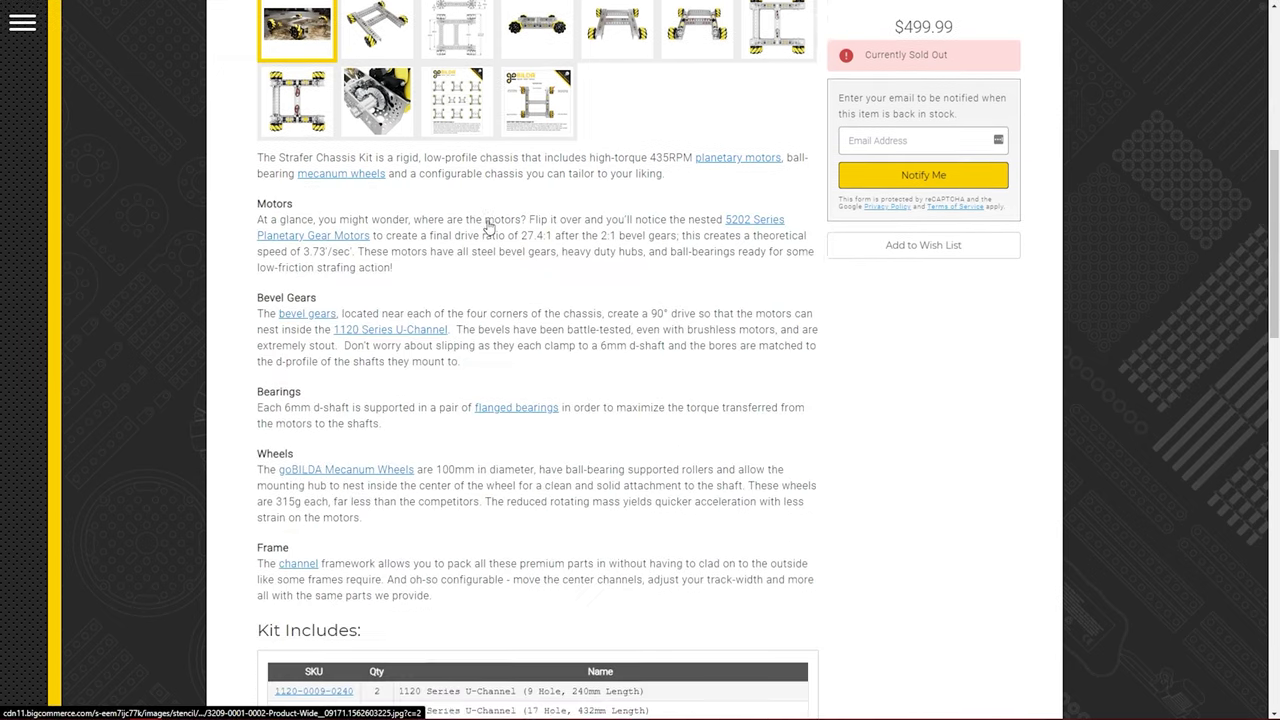
pyautogui.scroll(-2, 488, 228)
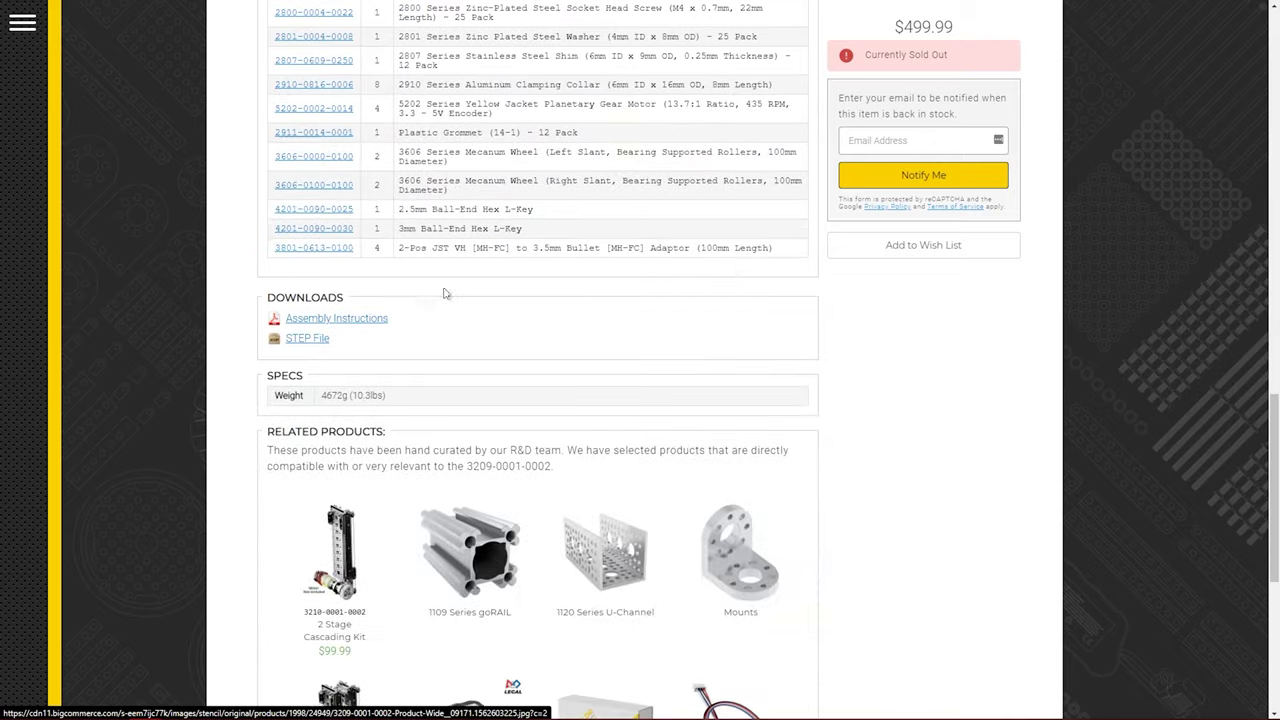
pyautogui.click(318, 338)
pyautogui.write('S')
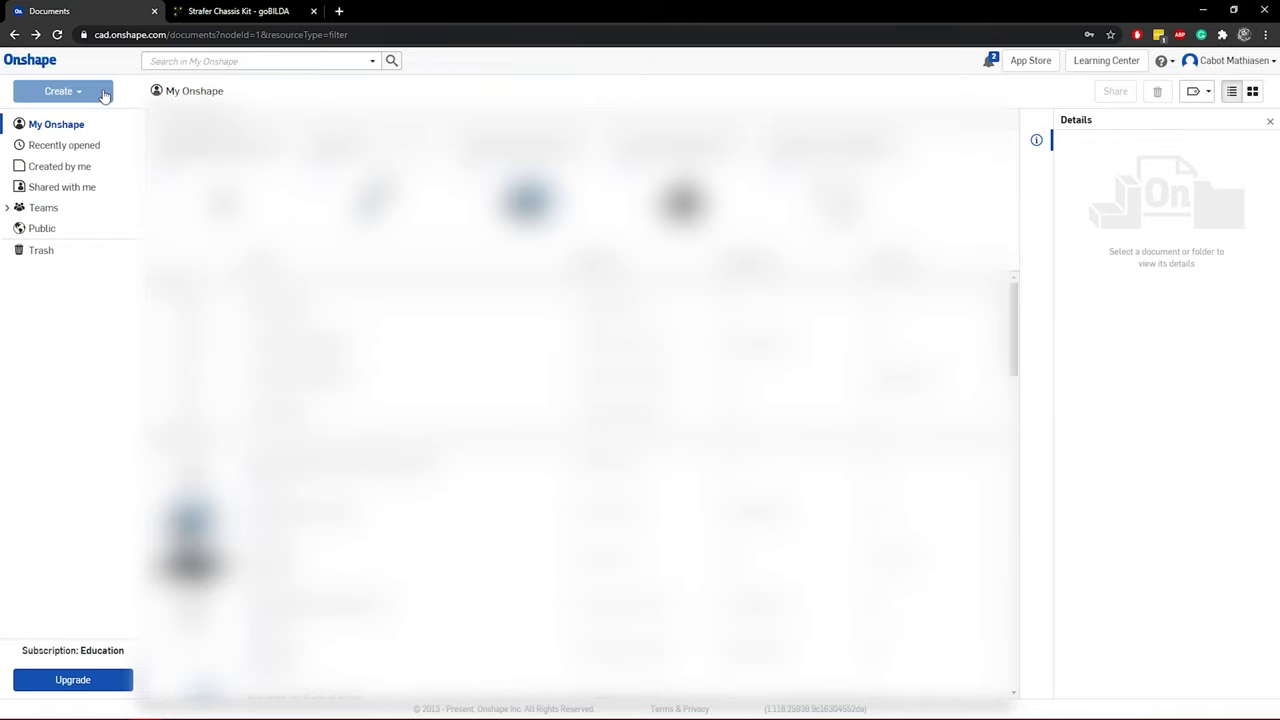
pyautogui.click(101, 90)
pyautogui.click(92, 168)
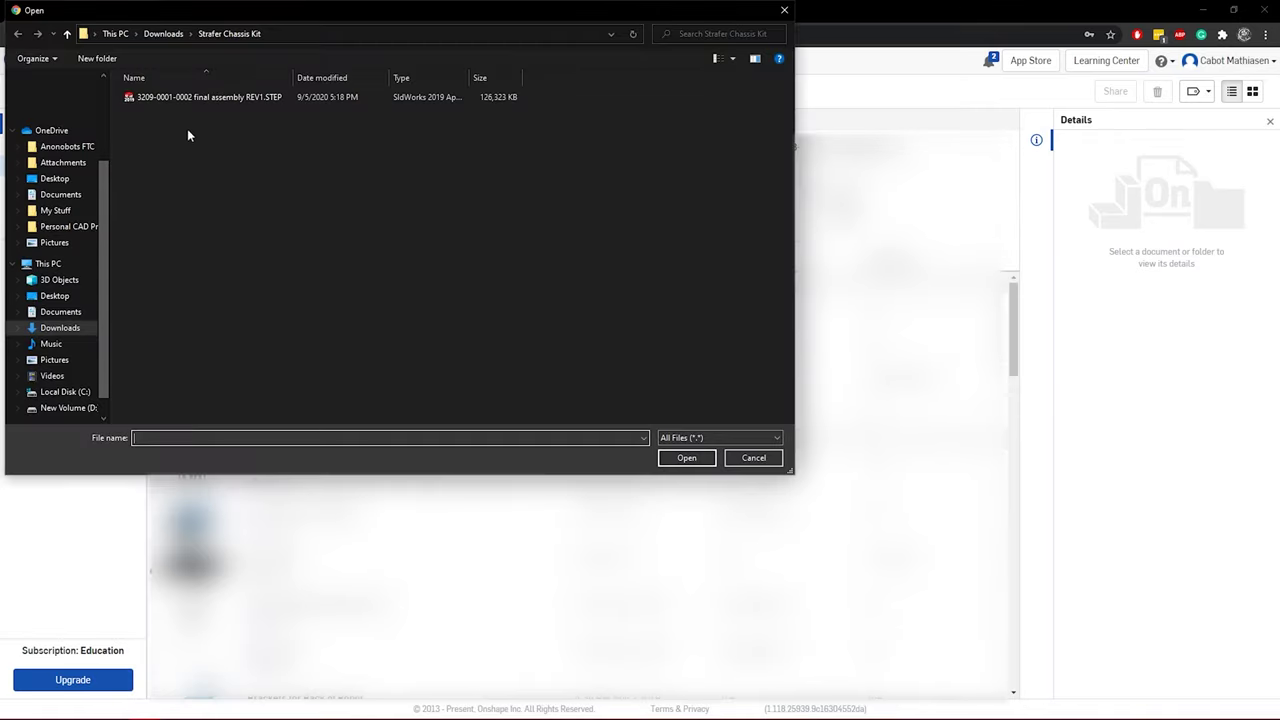
pyautogui.click(172, 34)
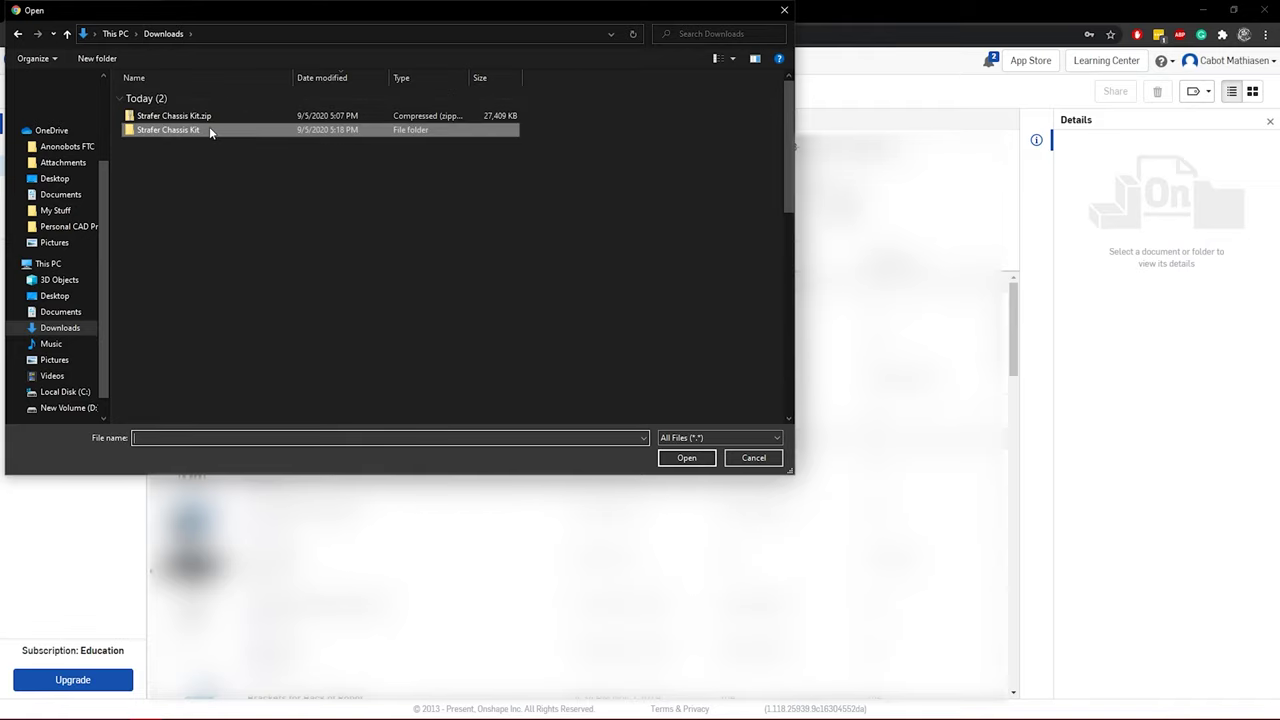
pyautogui.click(686, 457)
pyautogui.click(330, 97)
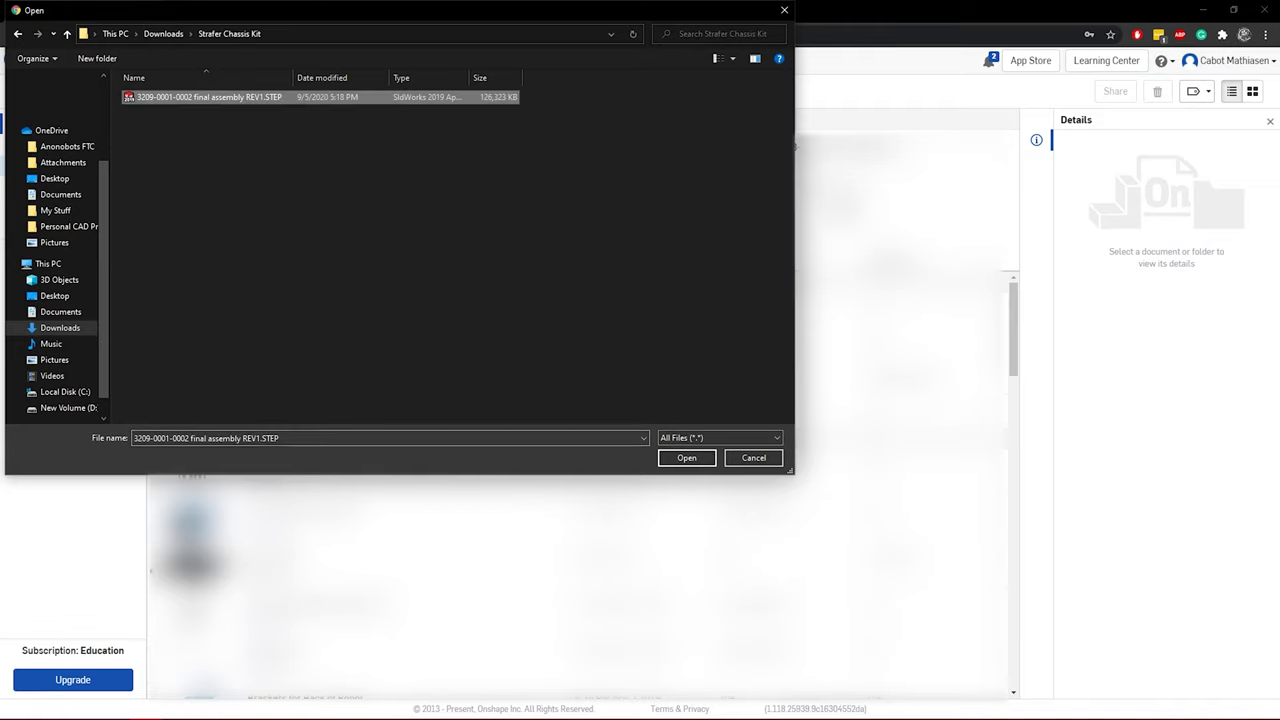
pyautogui.click(686, 457)
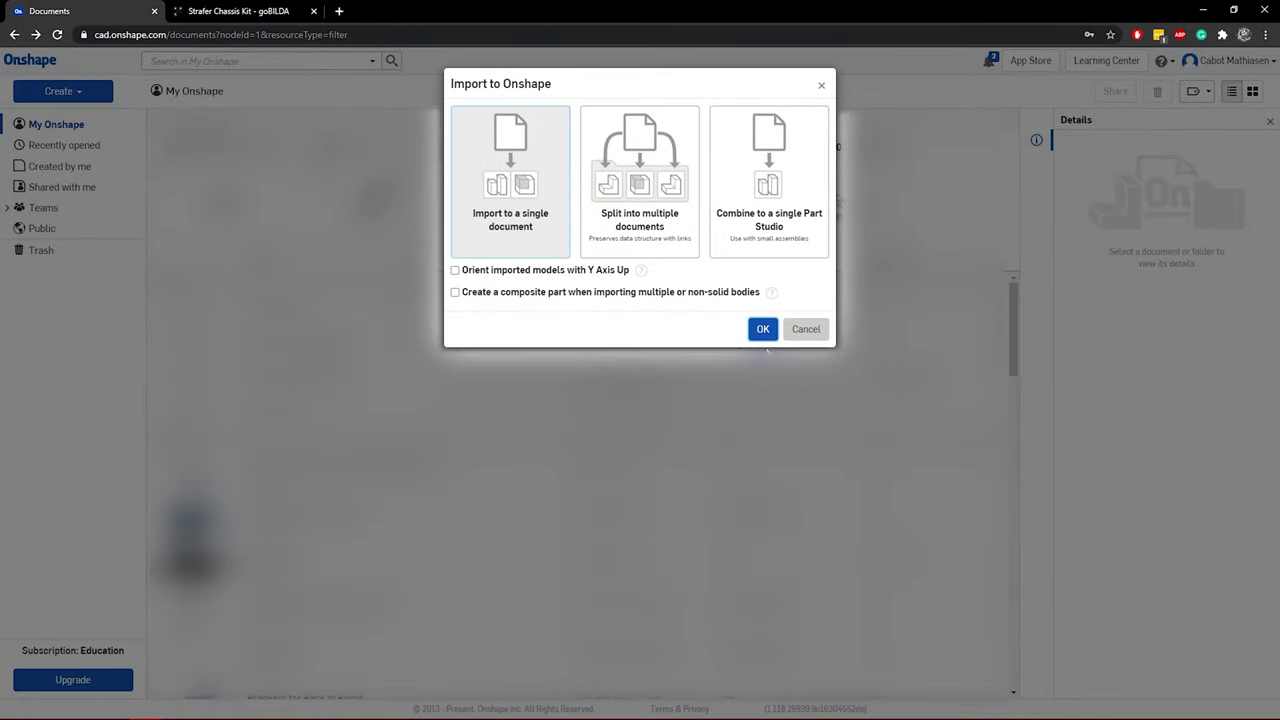
pyautogui.click(762, 329)
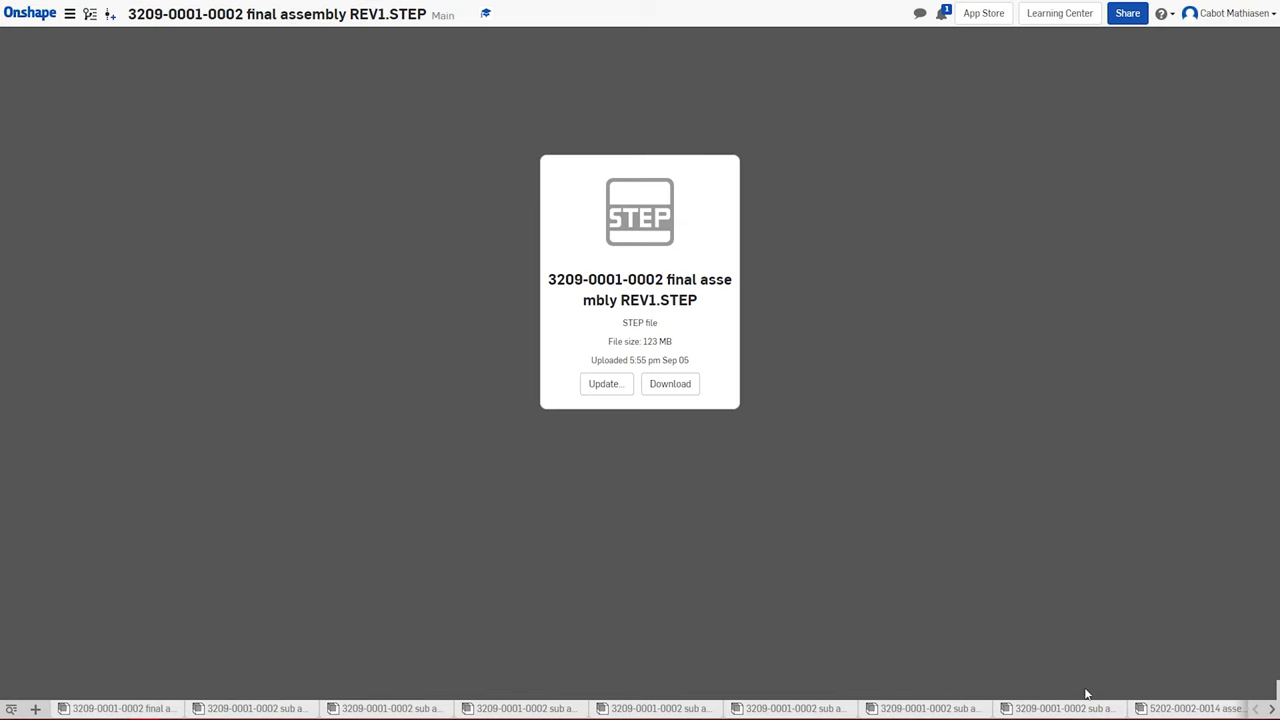
pyautogui.click(140, 708)
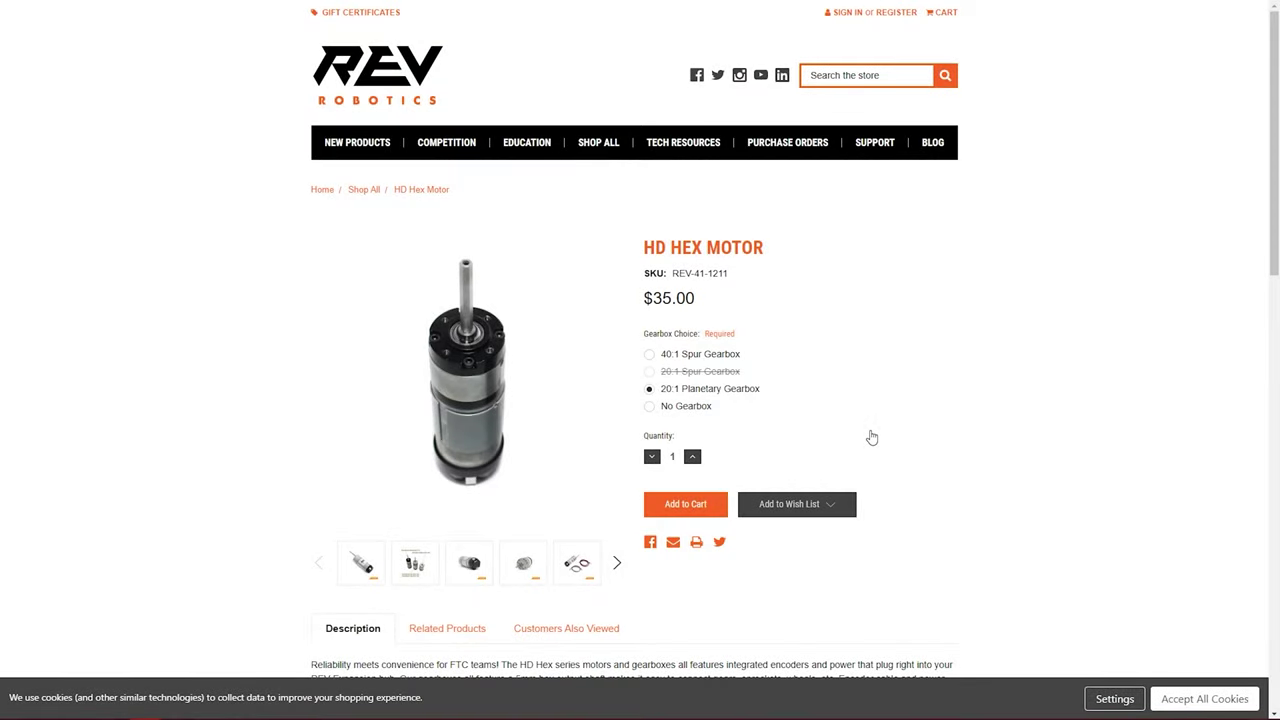
# - From the REV Robotics HD Hex Motor page, download the REV-41-1211 CAD file for the 20:1 Planetary Gearbox and save it as REV-41-1211.STEP
pyautogui.scroll(-4, 871, 435)
pyautogui.scroll(-5, 871, 437)
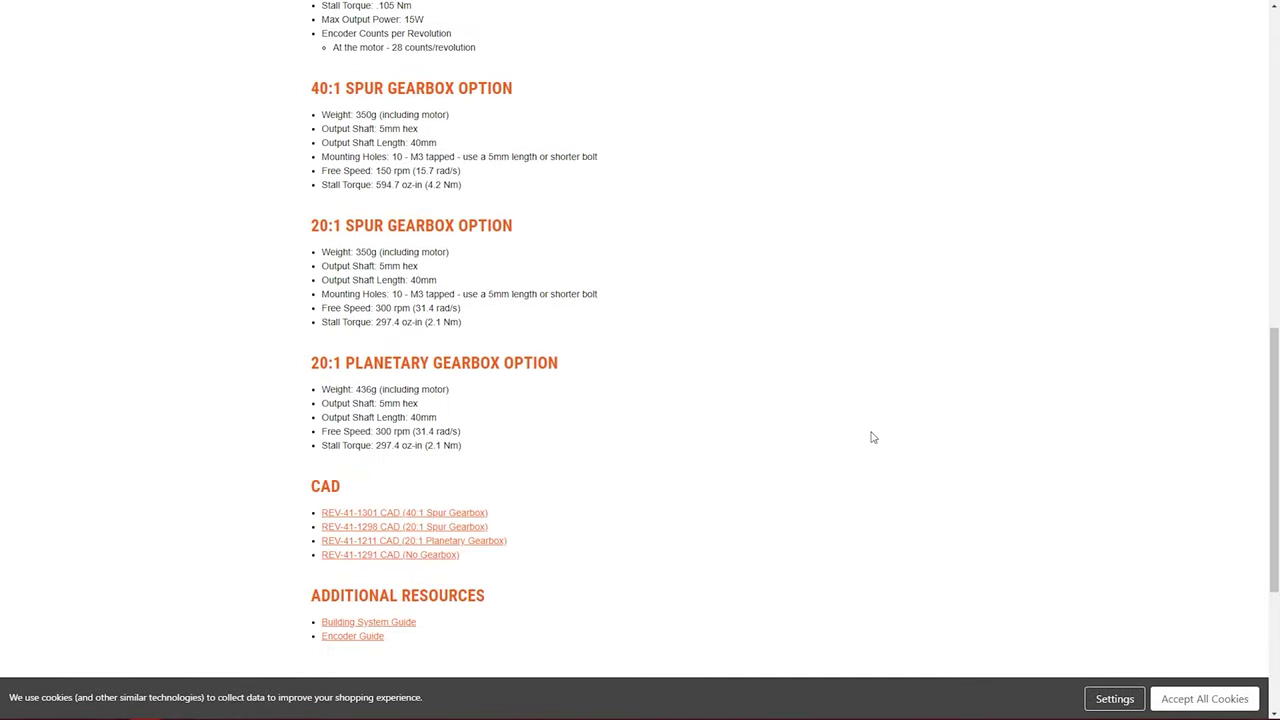
pyautogui.scroll(-1, 797, 458)
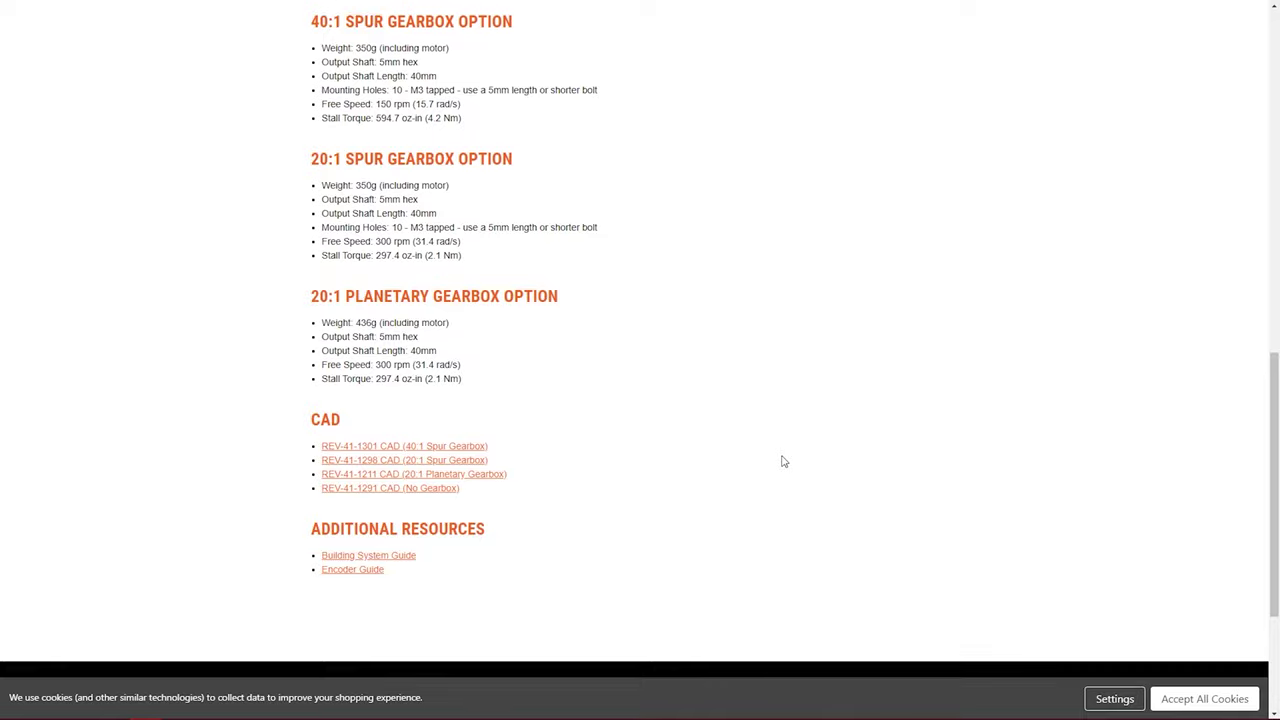
pyautogui.click(499, 476)
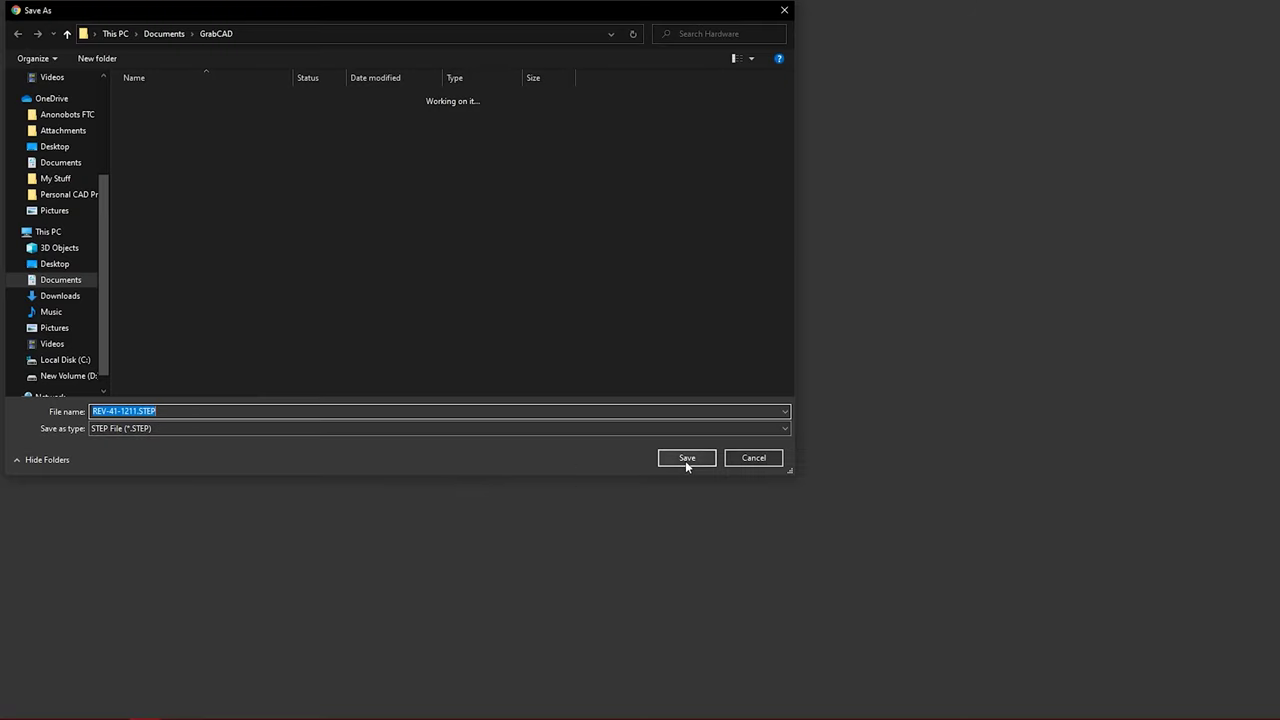
pyautogui.click(707, 459)
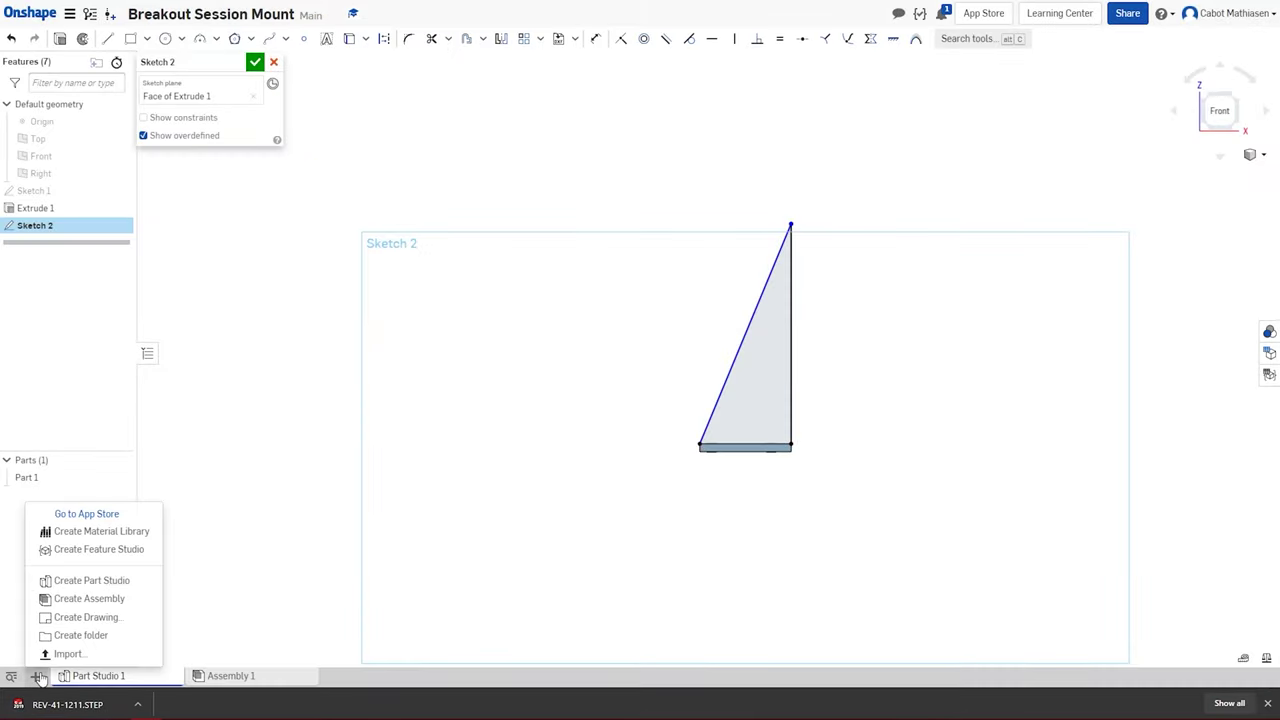
# - Import REV-41-1211.STEP into the Breakout Session Mount document in Onshape and open the REV-41-1211 assembly
pyautogui.click(48, 655)
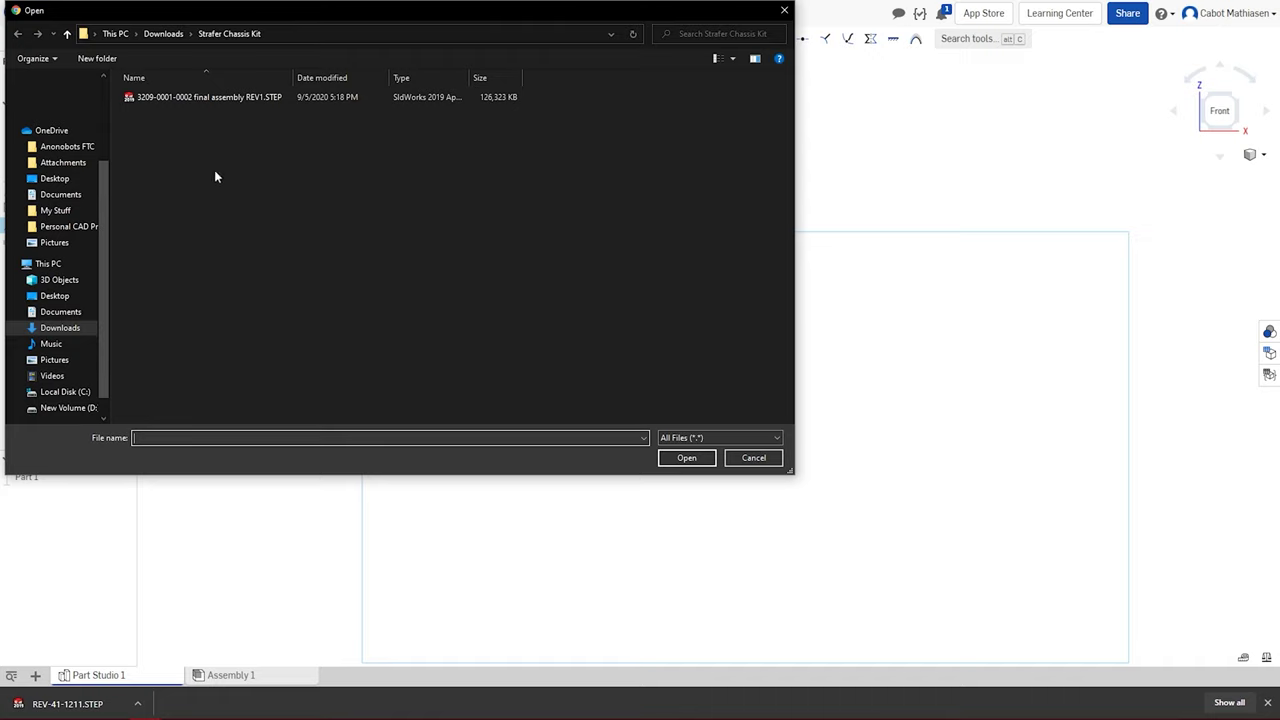
pyautogui.doubleClick(210, 97)
pyautogui.click(697, 294)
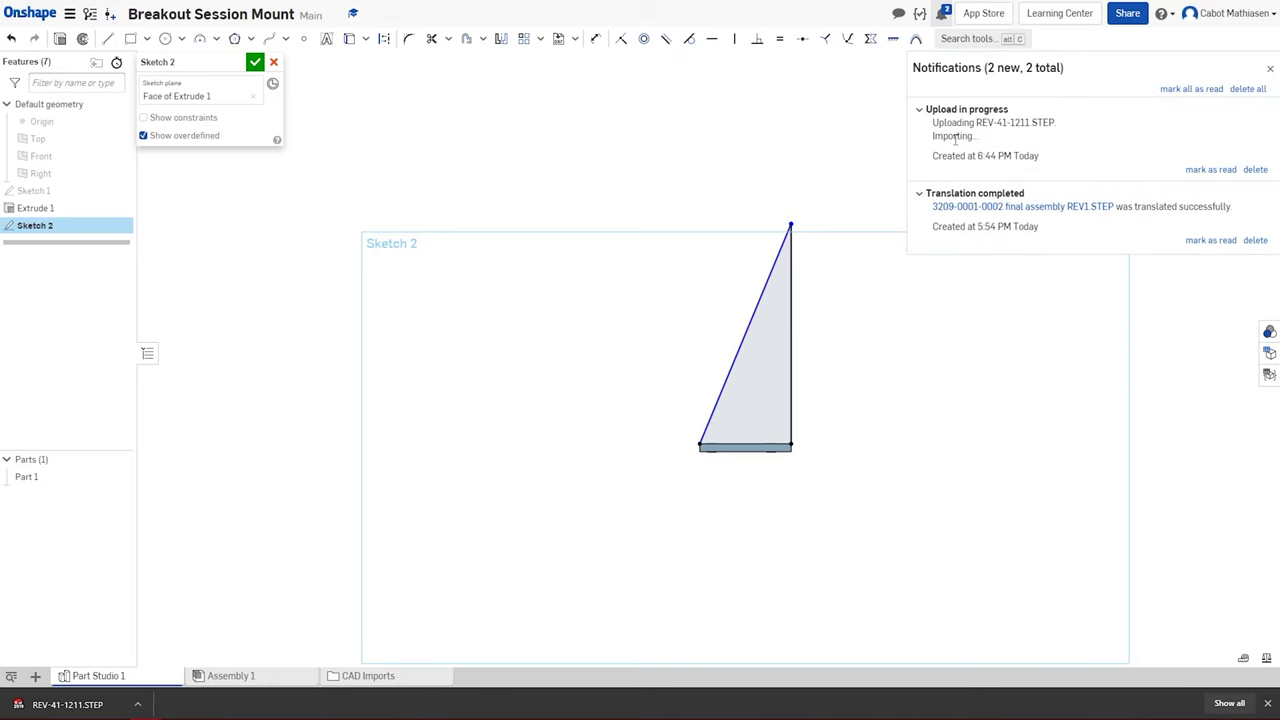
pyautogui.click(1268, 703)
pyautogui.click(1255, 241)
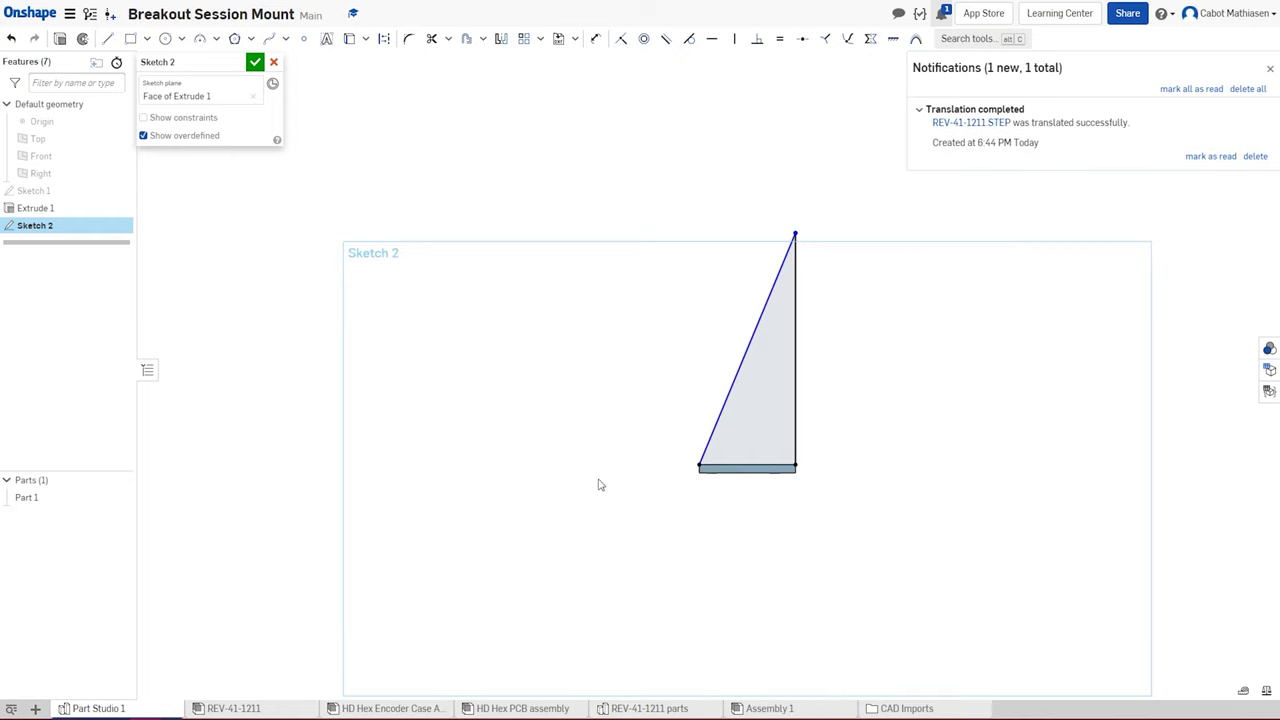
pyautogui.click(258, 708)
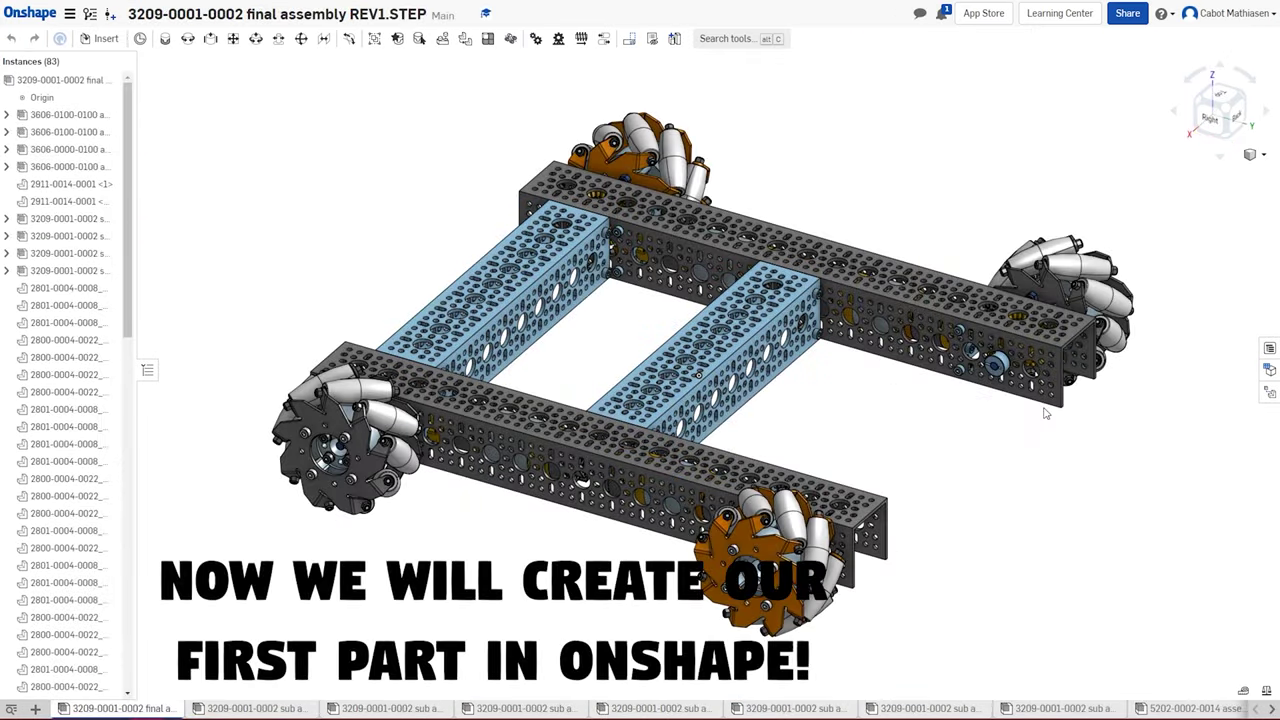
# - In the chassis assembly, measure the end hole's diameter and its center distance to another hole in the channel's bottom row
pyautogui.scroll(10, 1045, 413)
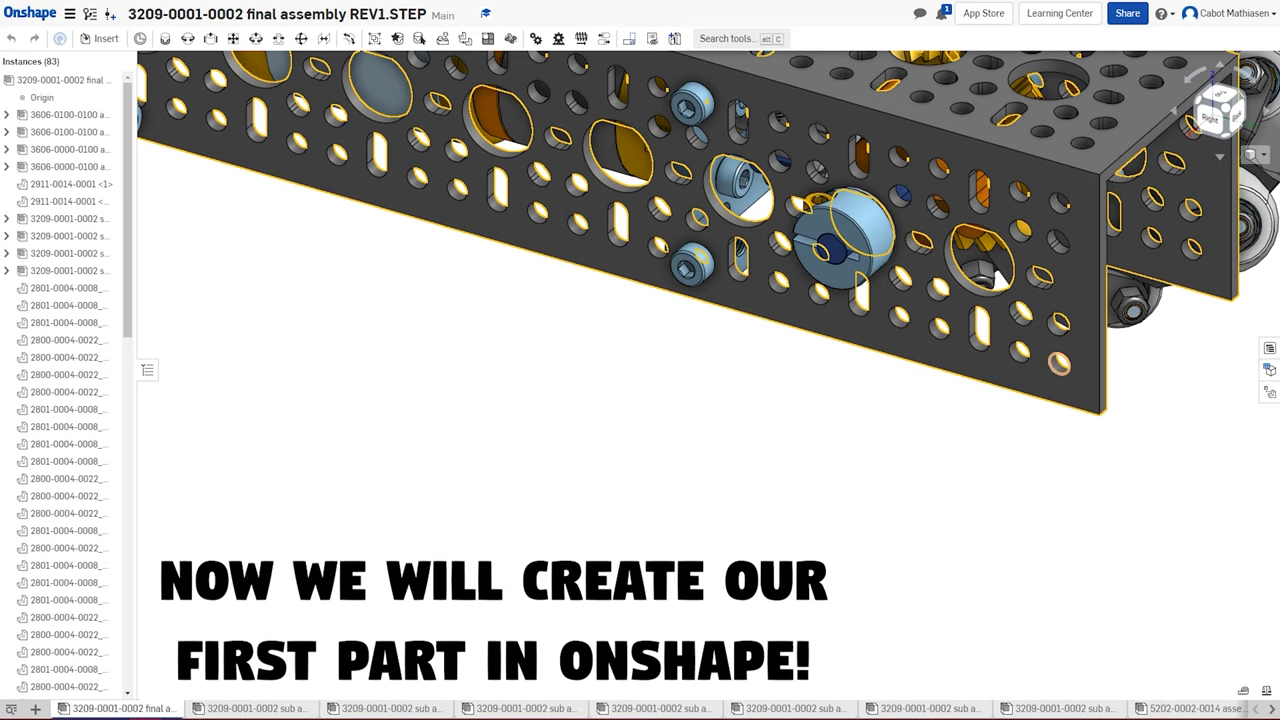
pyautogui.click(1059, 363)
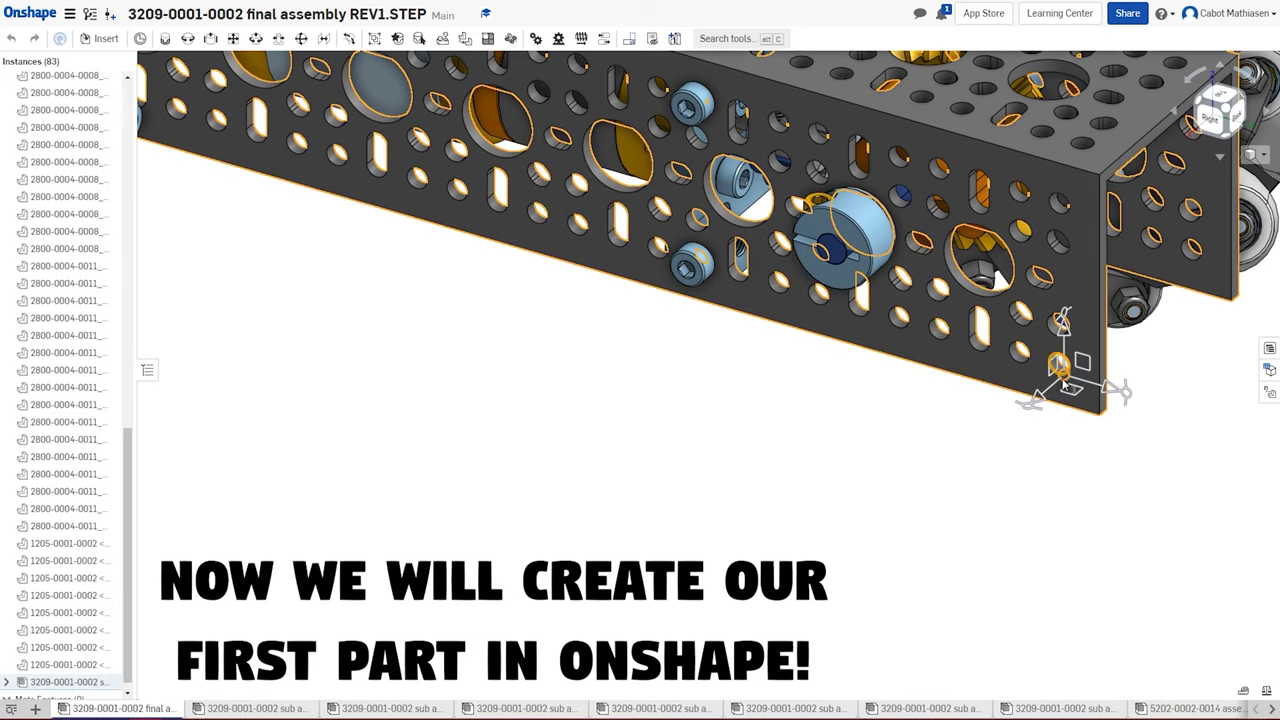
pyautogui.click(778, 291)
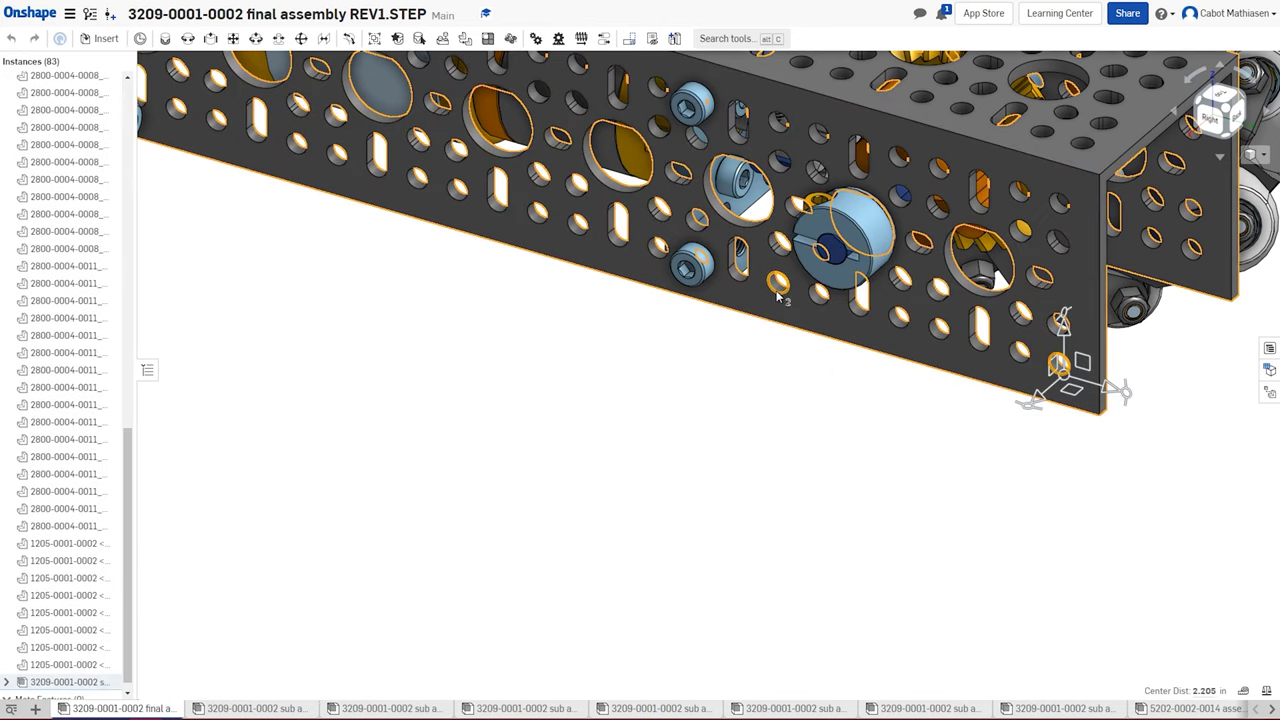
pyautogui.click(1199, 684)
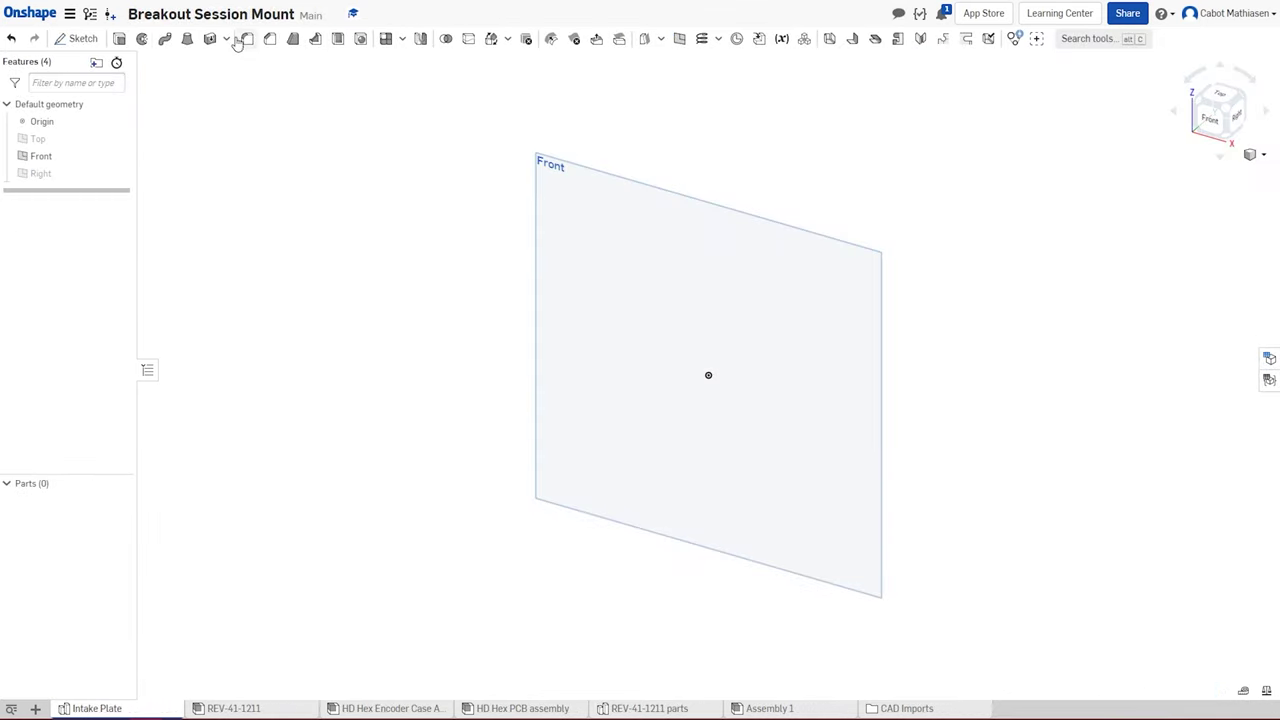
# - Start a sketch on the Front plane of Intake Plate and draw a center-point rectangle about 5.32 by 5.69 in on the origin
pyautogui.click(643, 292)
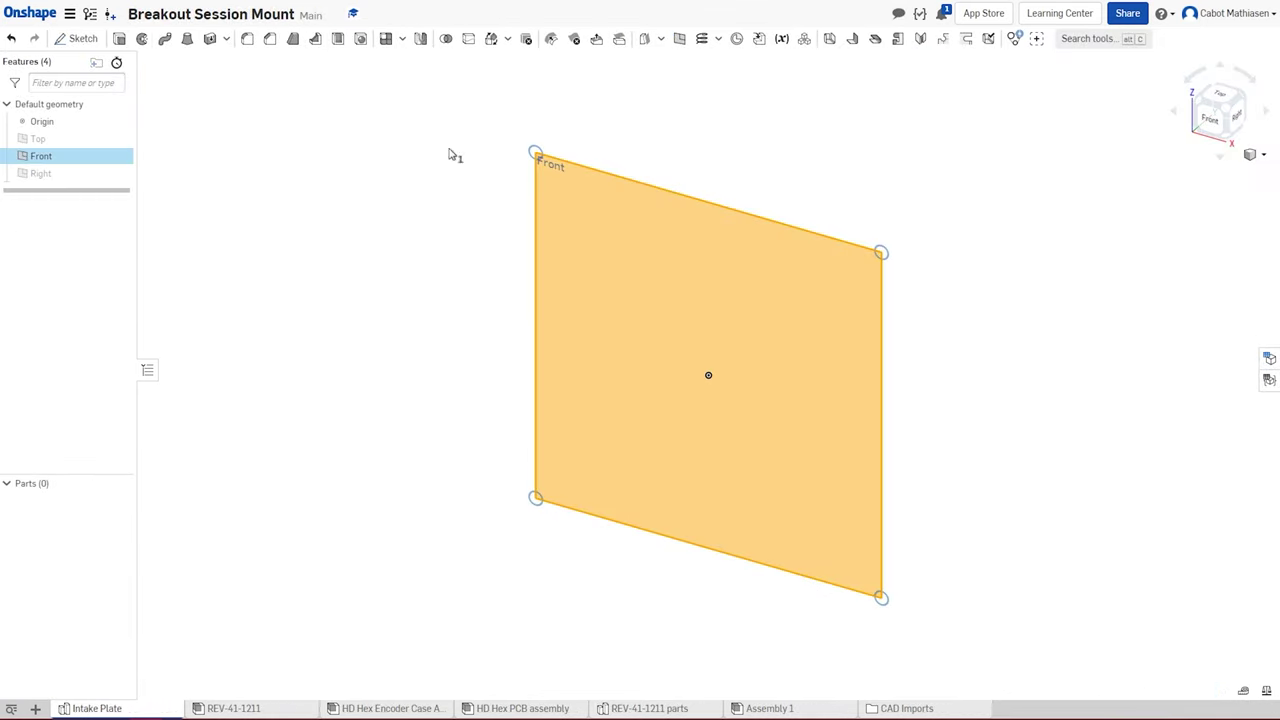
pyautogui.click(80, 39)
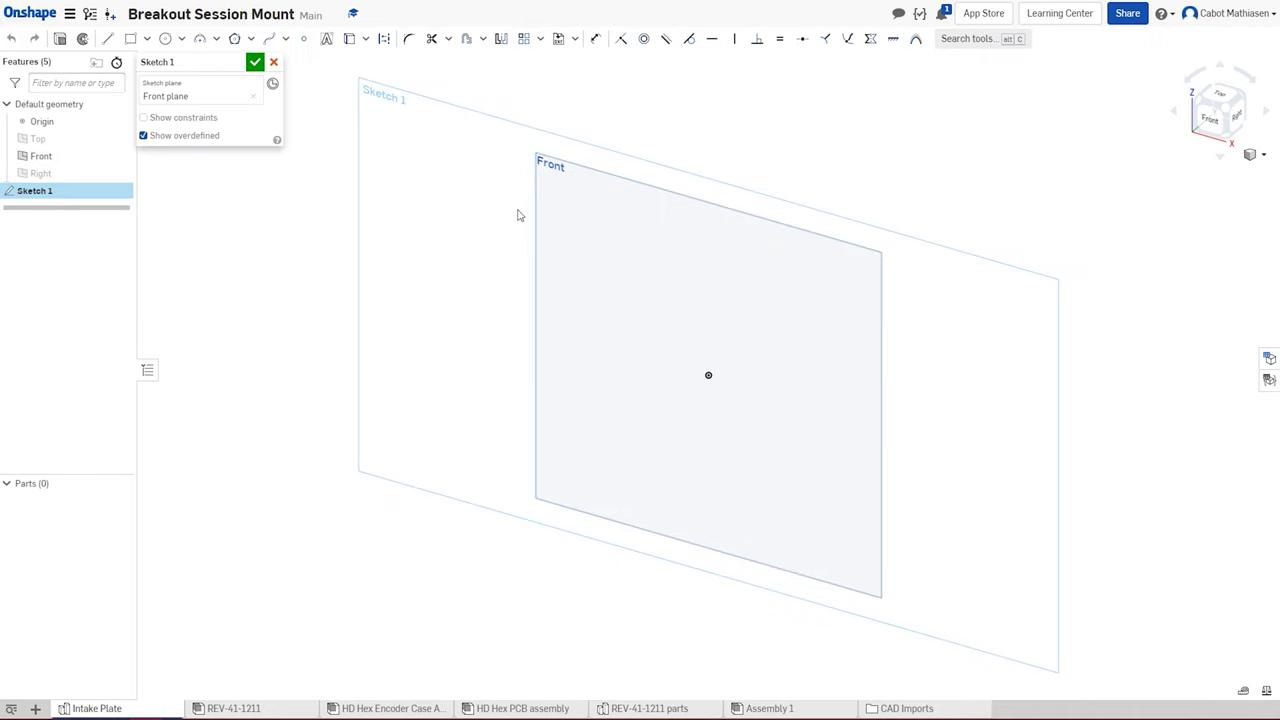
pyautogui.click(1210, 118)
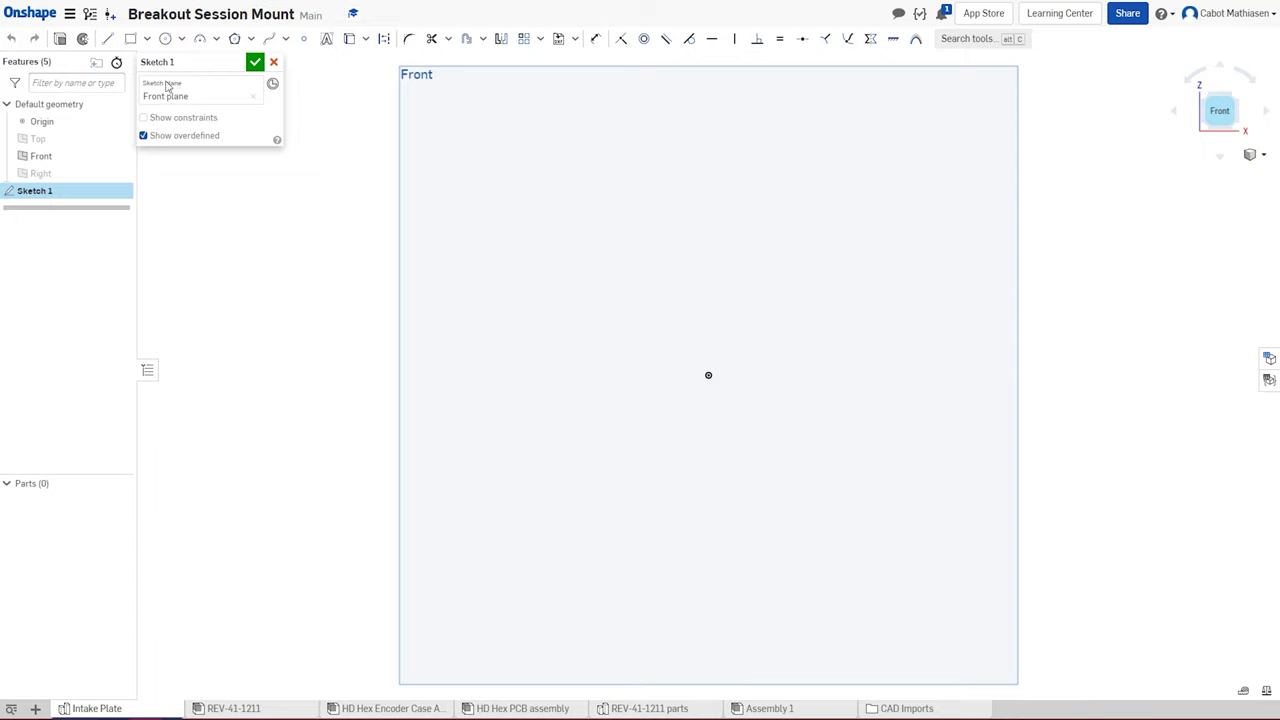
pyautogui.click(146, 39)
pyautogui.click(160, 83)
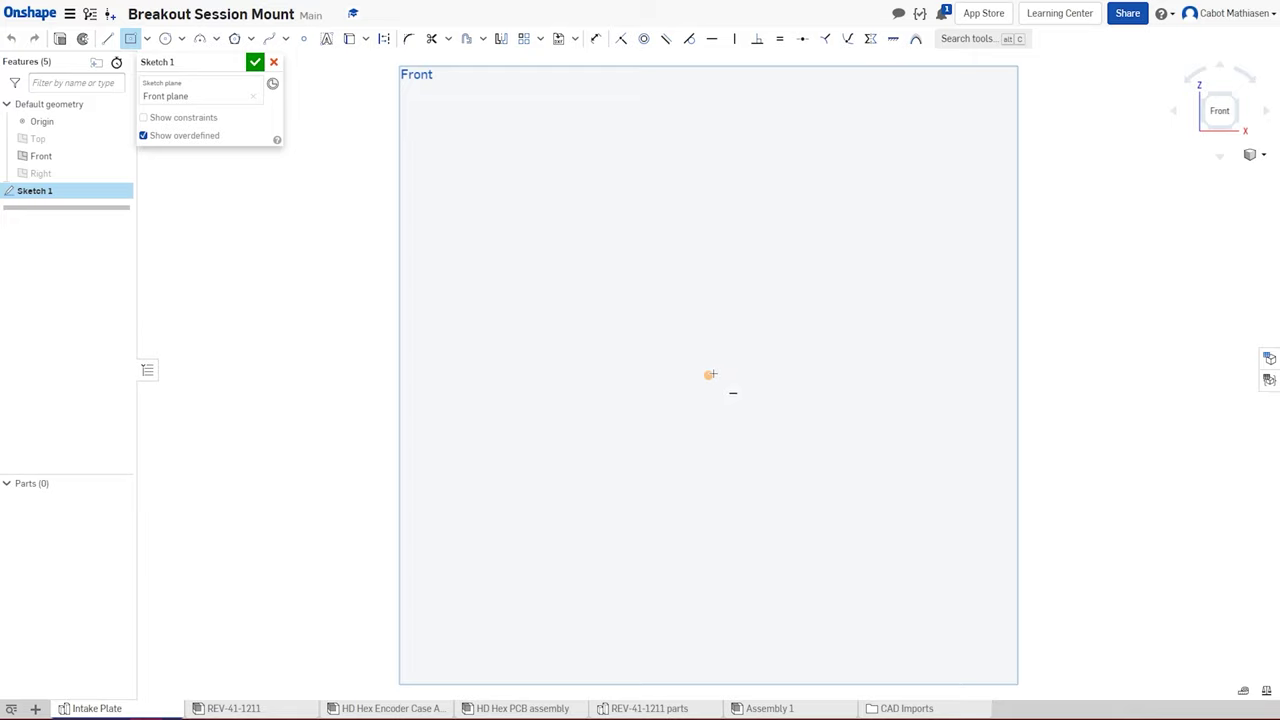
pyautogui.click(708, 375)
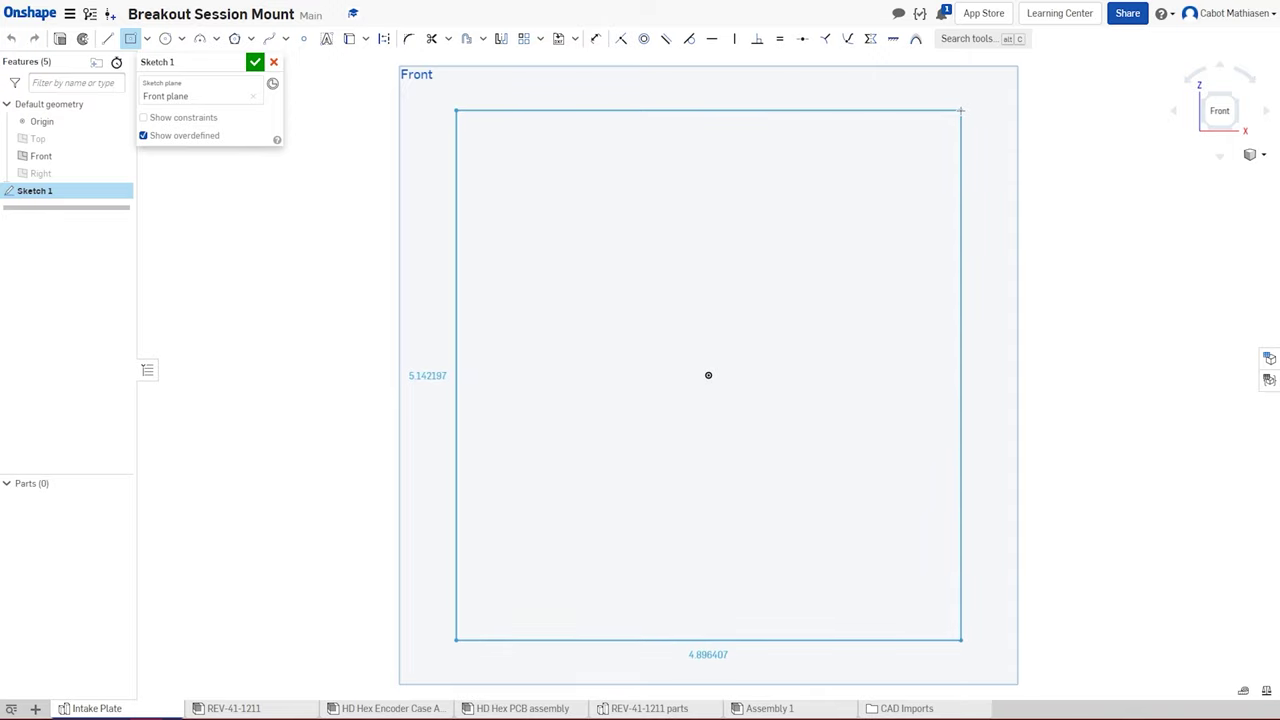
pyautogui.click(983, 82)
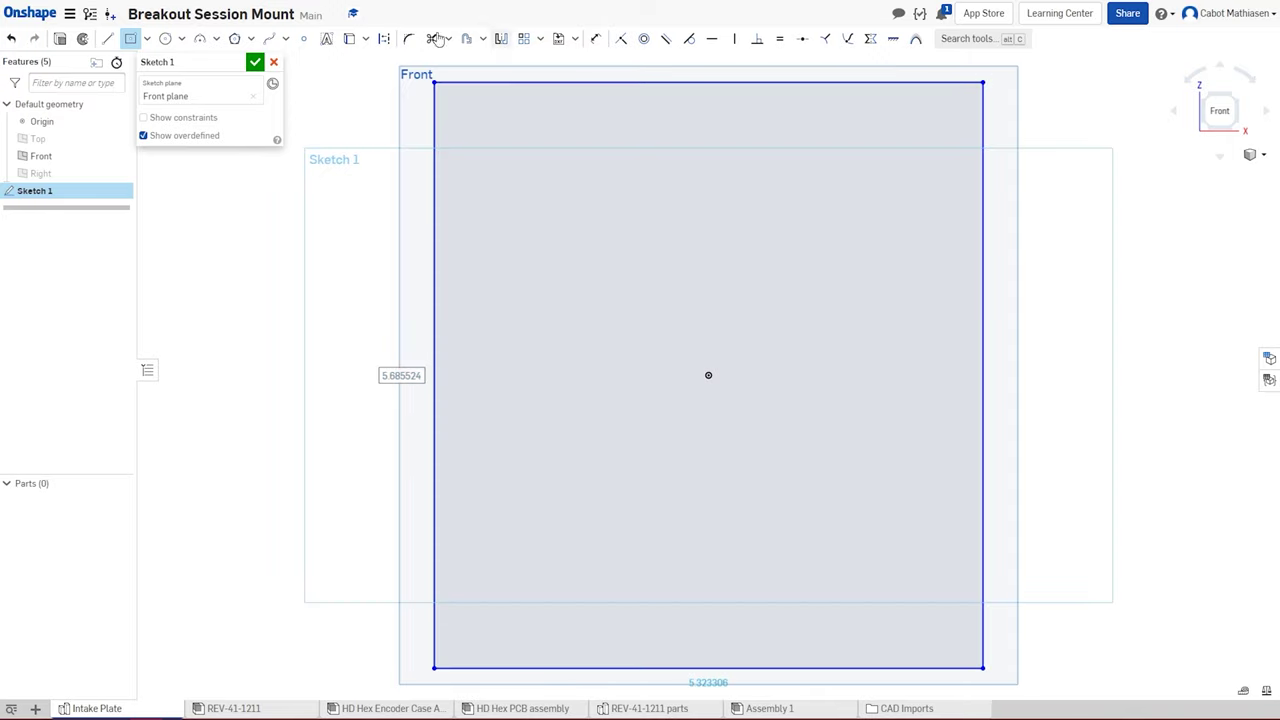
# - Draw two circles inside the rectangle near its lower corners, the right one about 0.51 in in diameter
pyautogui.click(165, 38)
pyautogui.click(501, 541)
pyautogui.click(526, 517)
pyautogui.click(874, 553)
pyautogui.click(846, 555)
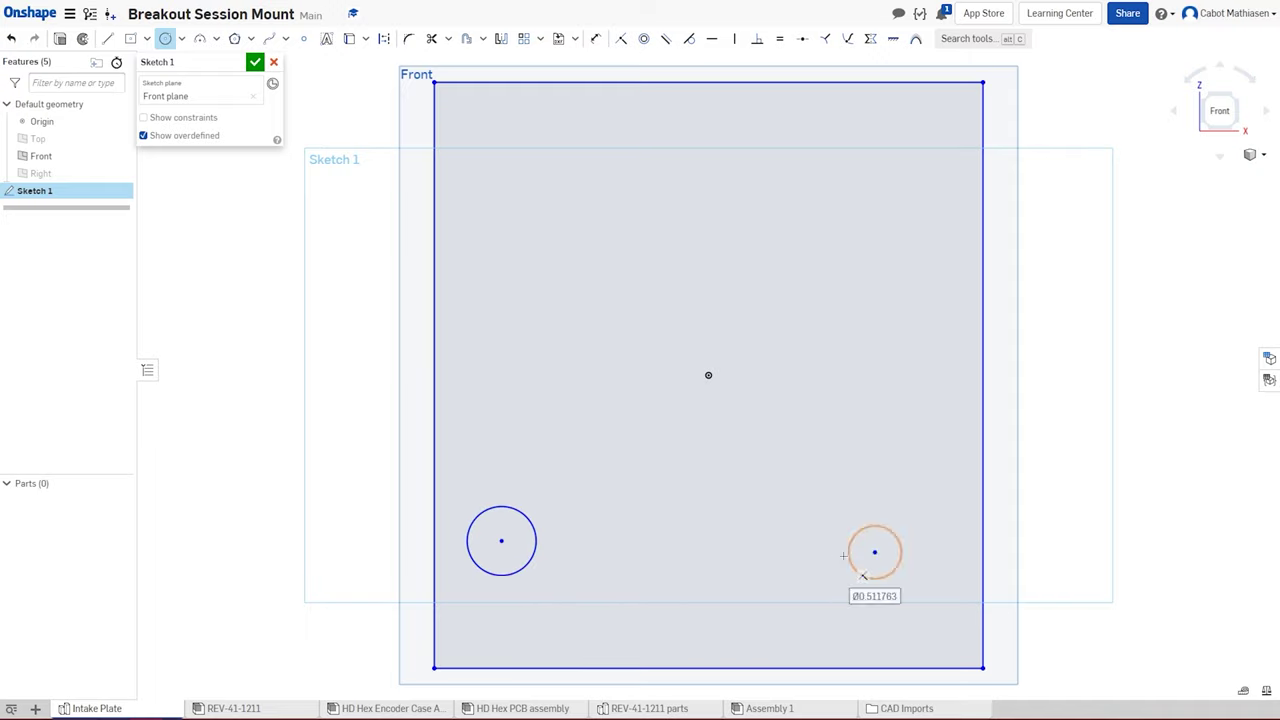
pyautogui.press('Escape')
# - Constrain the two circles to equal size and align their center points horizontally
pyautogui.click(536, 536)
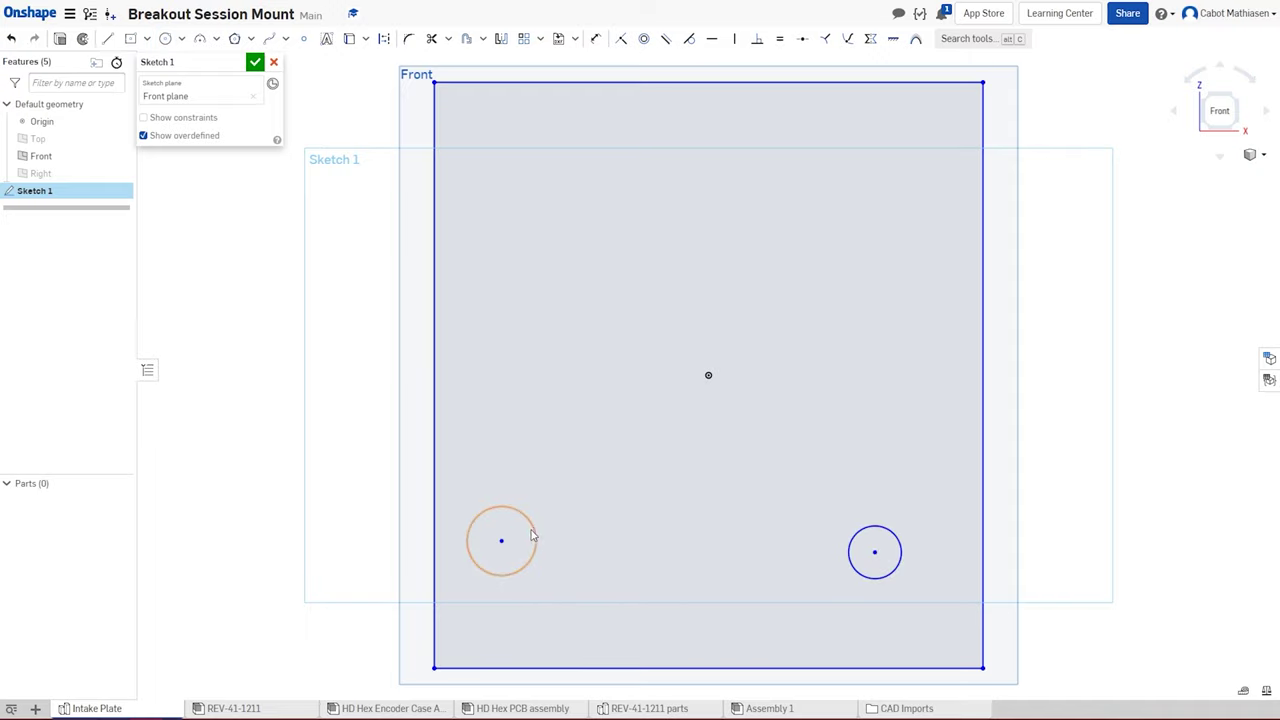
pyautogui.click(848, 551)
pyautogui.press('e')
pyautogui.click(875, 552)
pyautogui.press('d')
pyautogui.click(502, 542)
pyautogui.press('h')
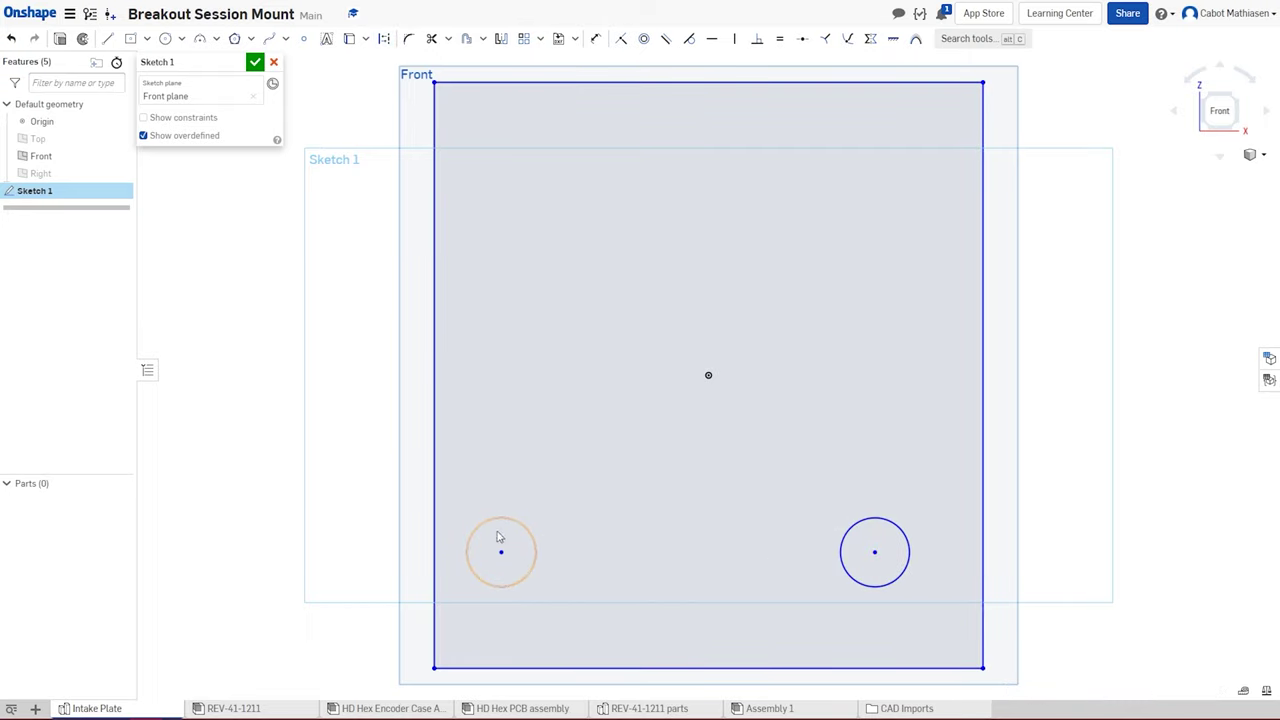
# - Dimension the distance between the two circle centers as 56 mm
pyautogui.press('d')
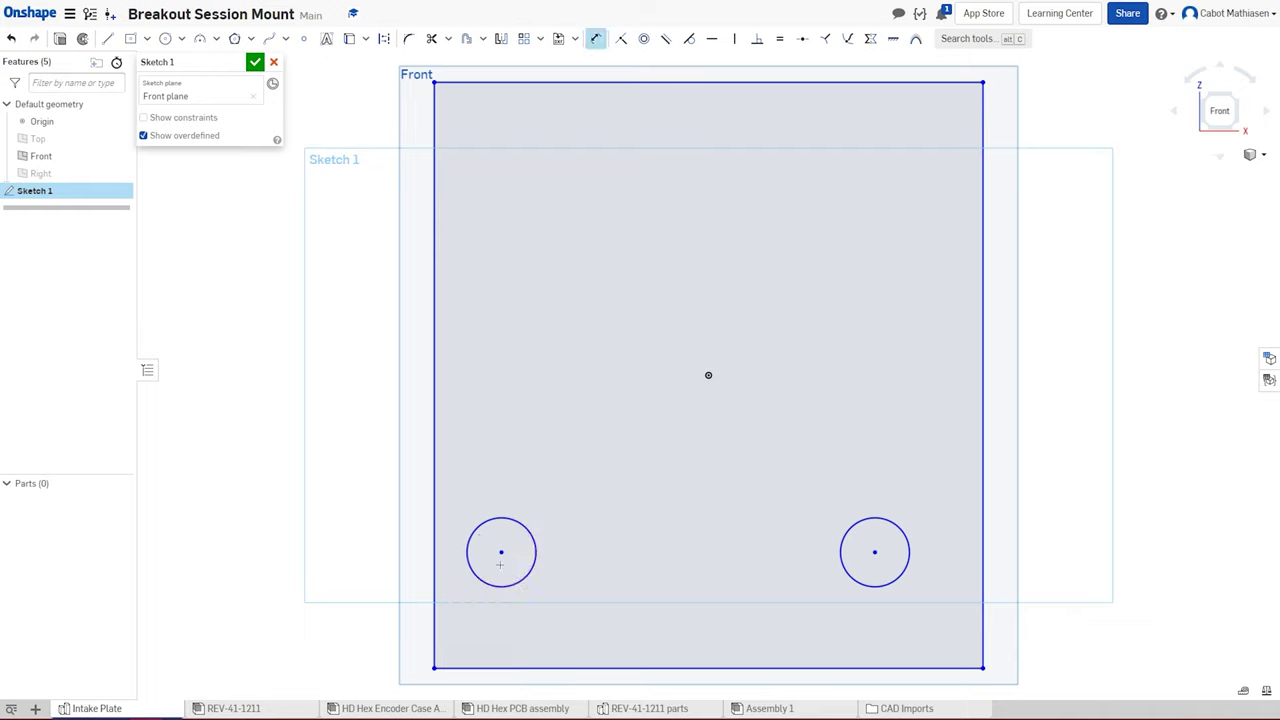
pyautogui.click(876, 553)
pyautogui.click(678, 611)
pyautogui.write('56mm')
pyautogui.press('Return')
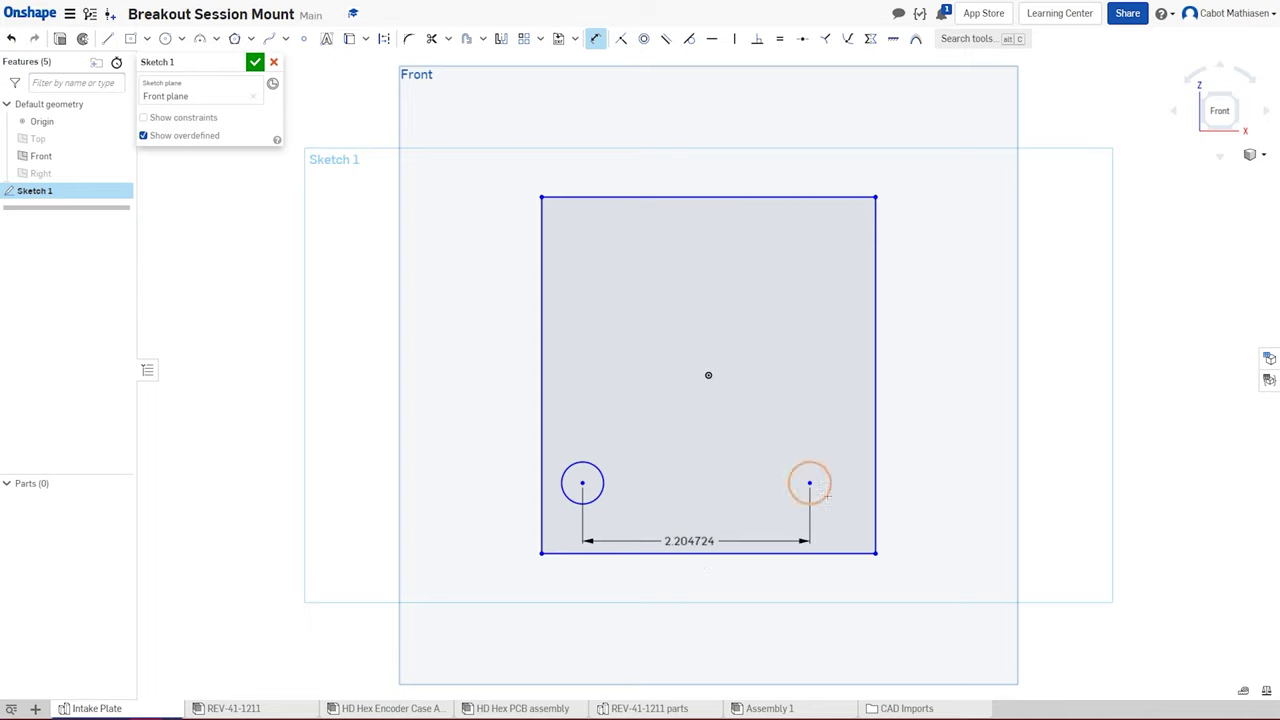
# - Dimension the rectangle's bottom edge and set its width to 3 in
pyautogui.click(741, 553)
pyautogui.click(745, 567)
pyautogui.write('3.238665')
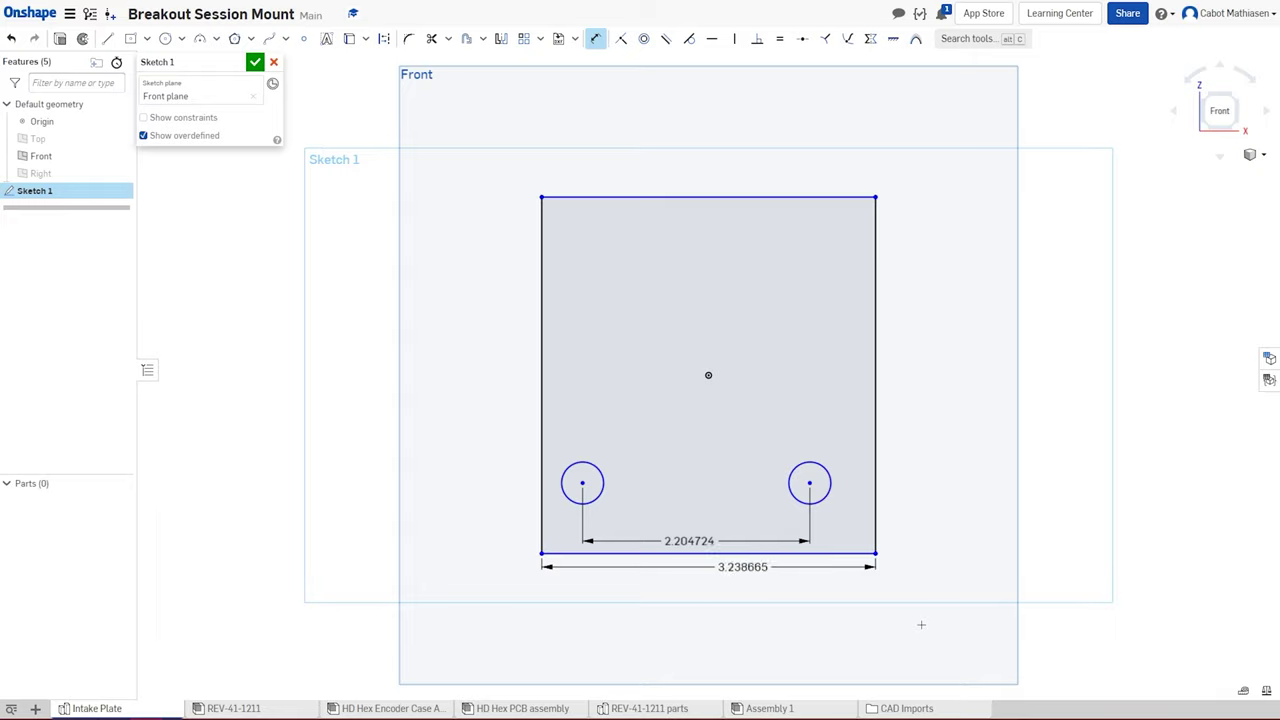
pyautogui.press('Return')
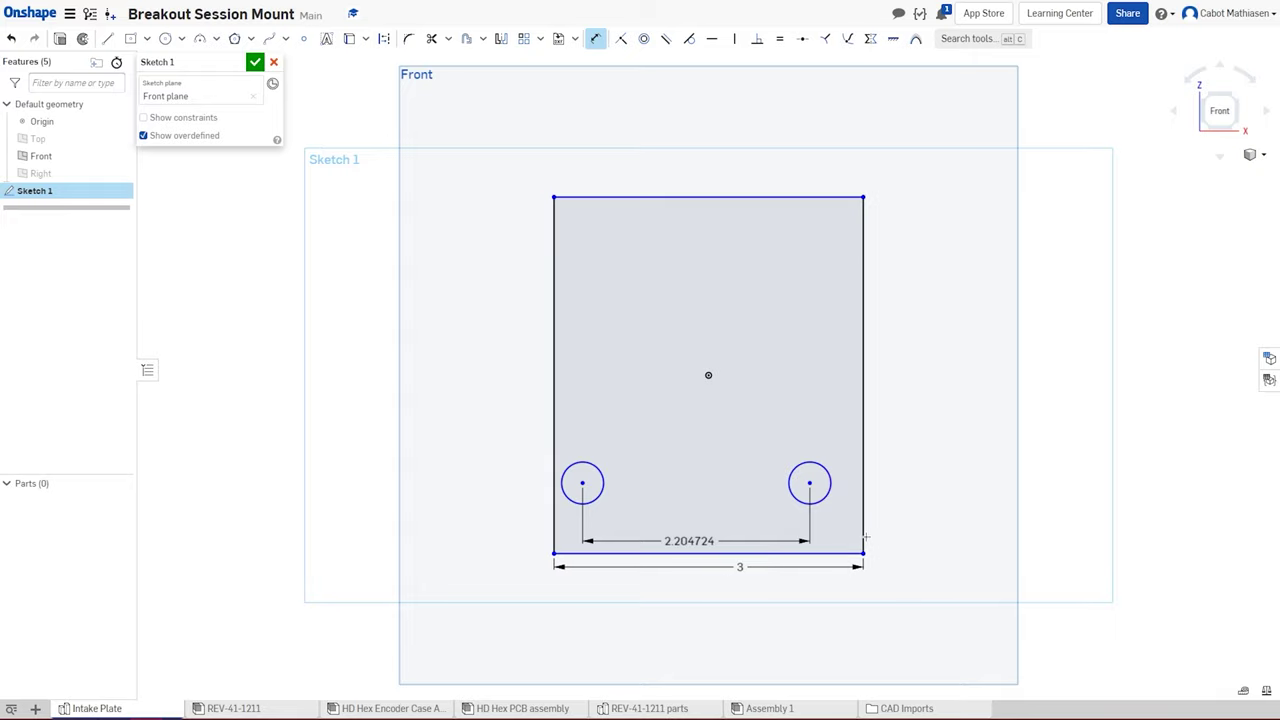
# - Draw a horizontal construction line about 0.52 in long between the right circle's center and the rectangle's right edge
pyautogui.press('l')
pyautogui.press('q')
pyautogui.click(810, 484)
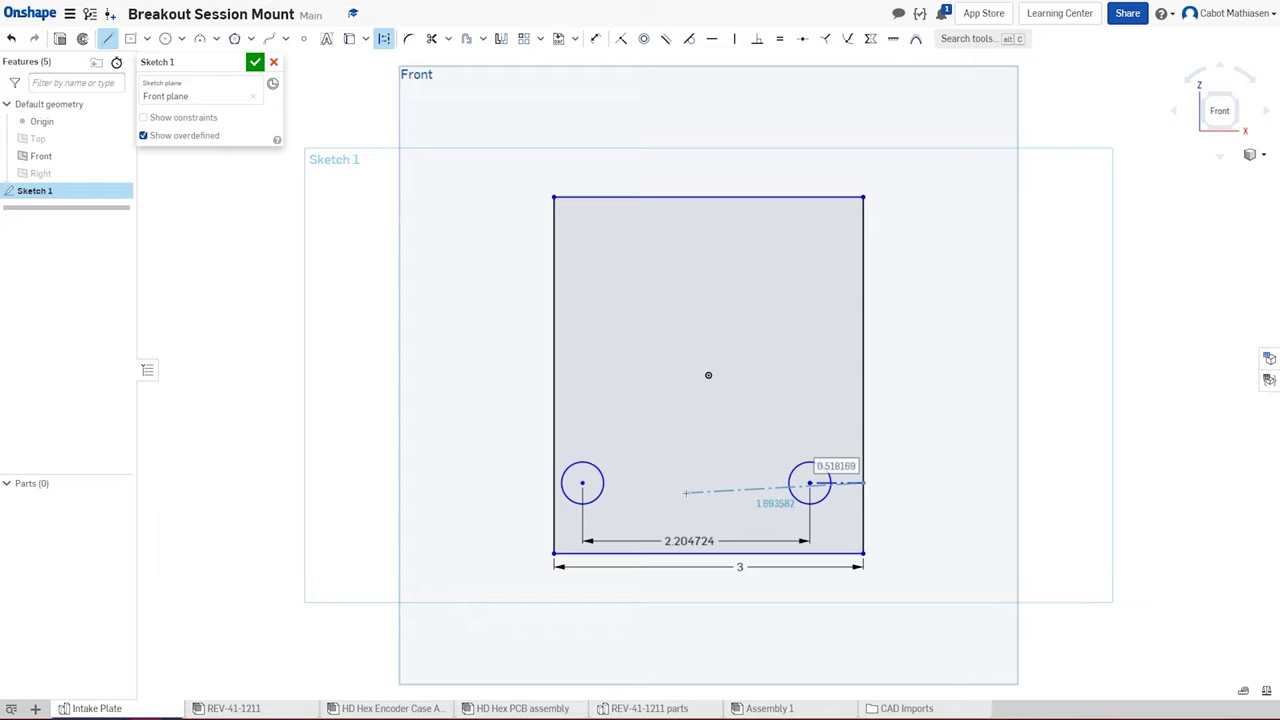
pyautogui.press('Escape')
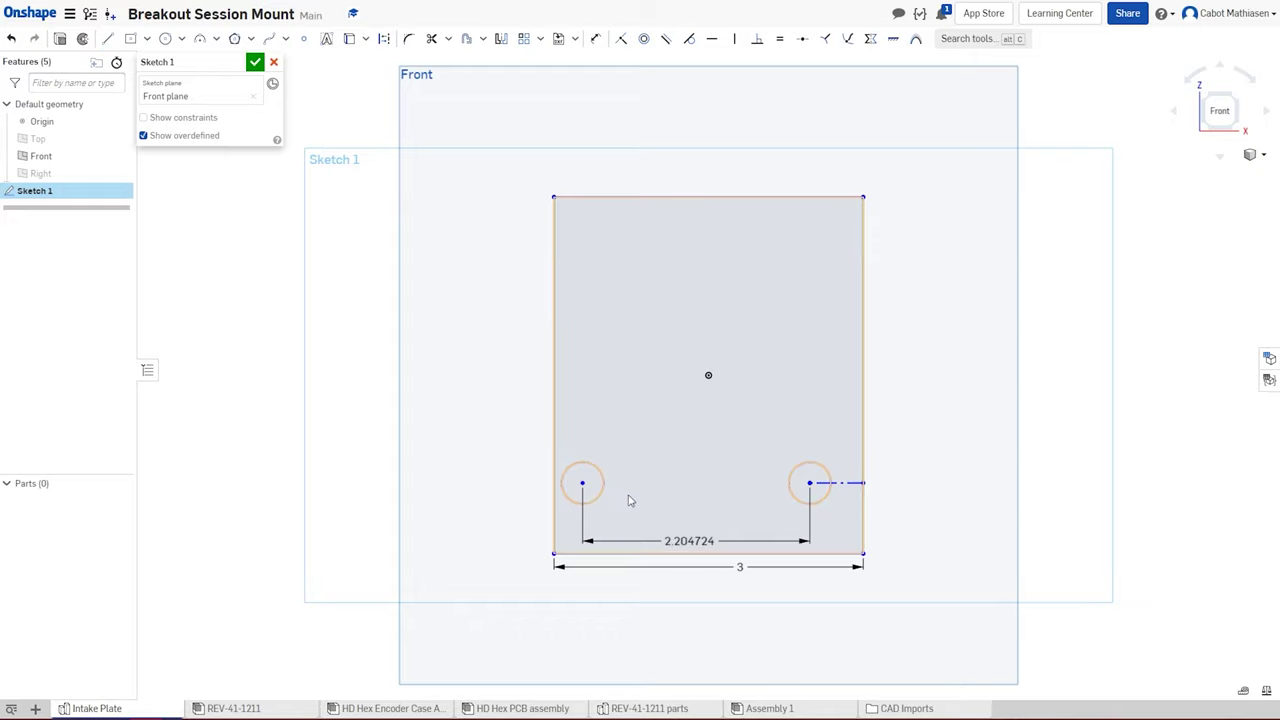
# - Draw a horizontal construction line about 0.28 in long between the left circle's center and the rectangle's left edge
pyautogui.press('l')
pyautogui.press('q')
pyautogui.click(582, 483)
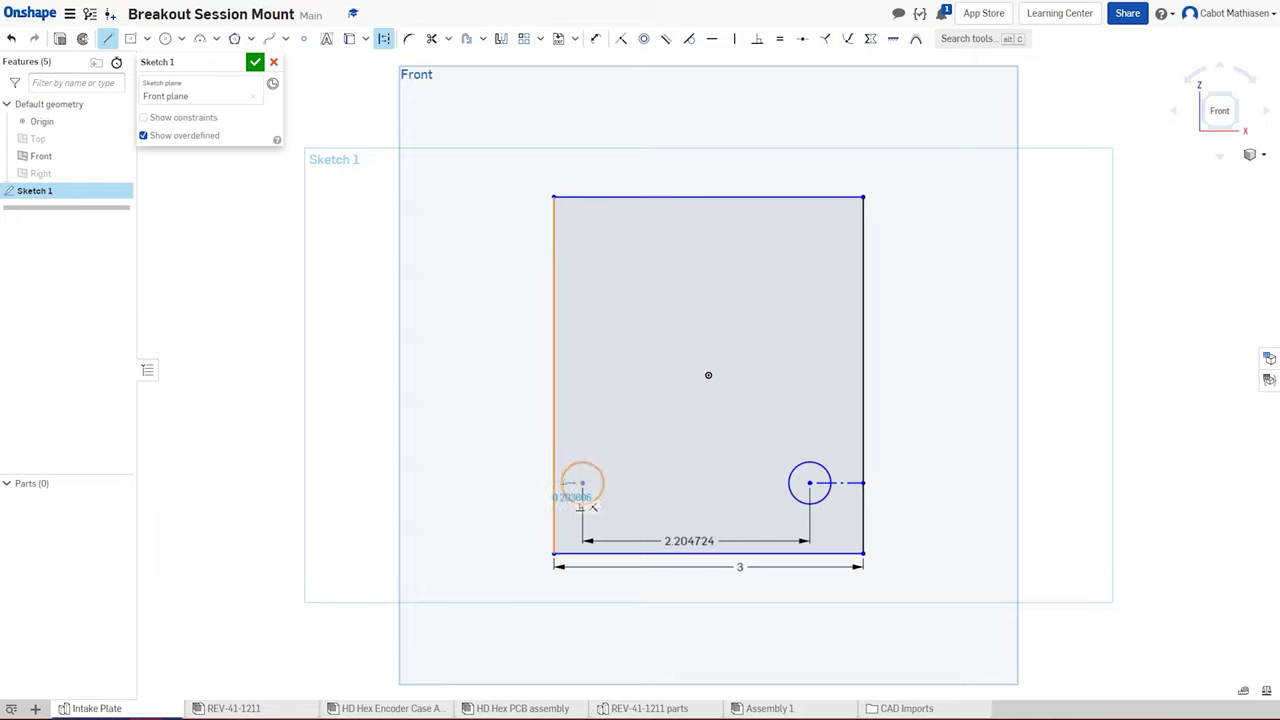
pyautogui.click(555, 483)
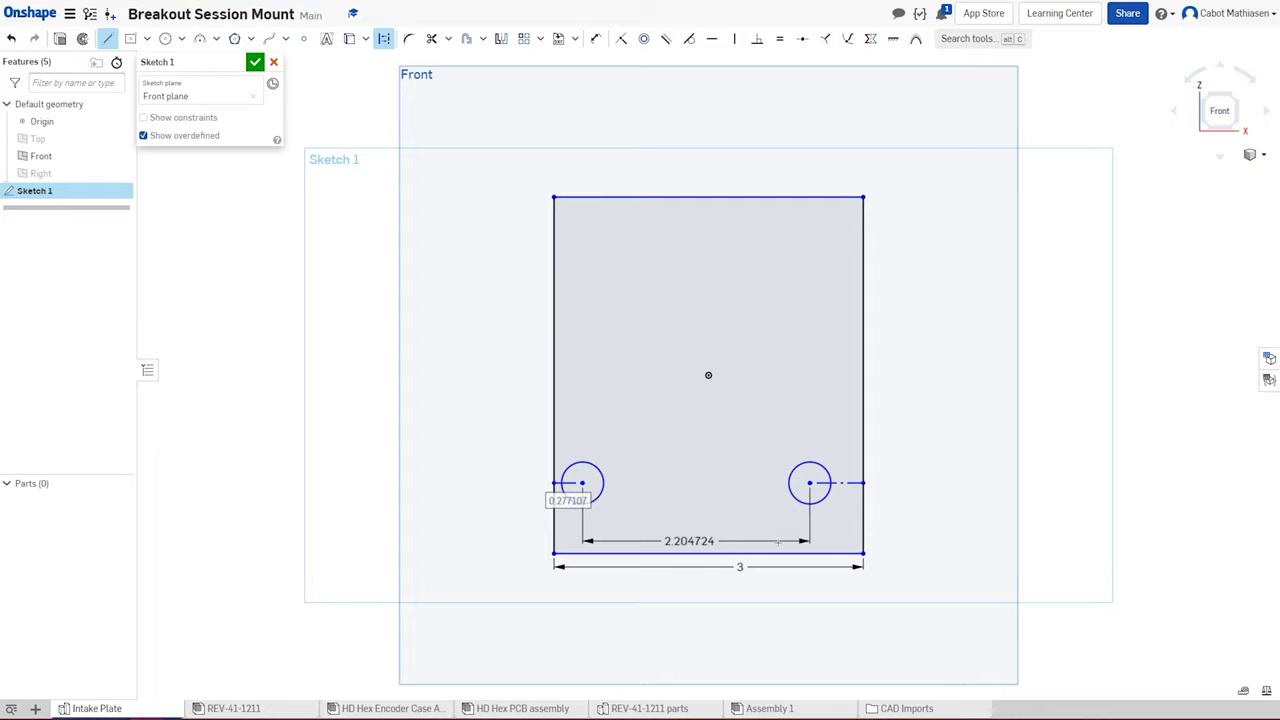
pyautogui.press('Escape')
# - Constrain the two horizontal construction lines beside the circles to equal length
pyautogui.click(846, 485)
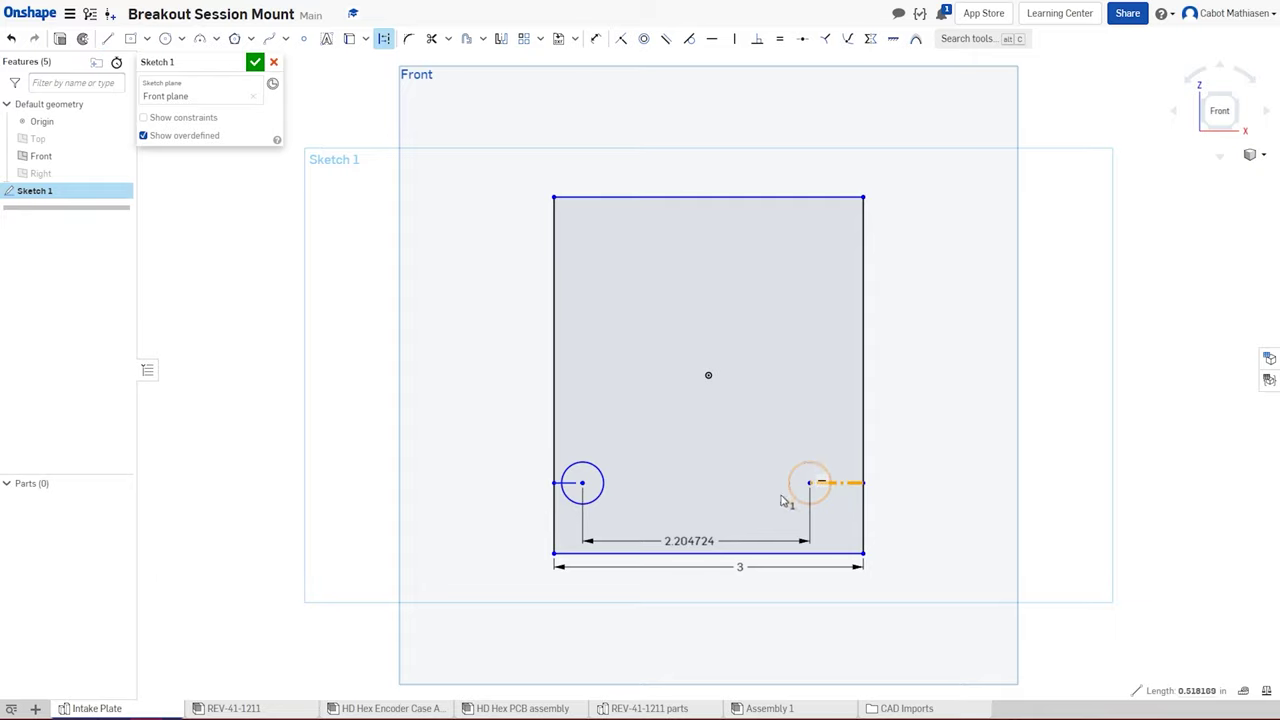
pyautogui.click(566, 484)
pyautogui.press('e')
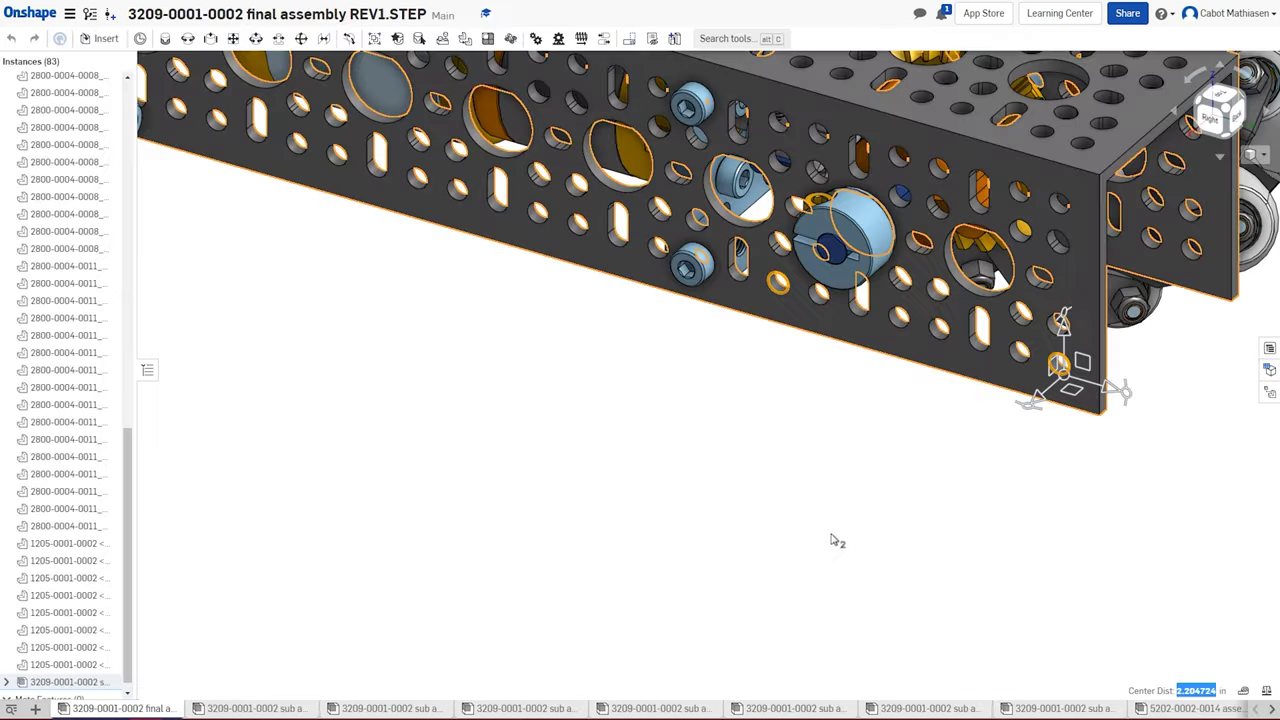
# - In the chassis assembly document, measure the distance from the channel's lower corner hole to its bottom edge and copy the value
pyautogui.scroll(-2, 1060, 372)
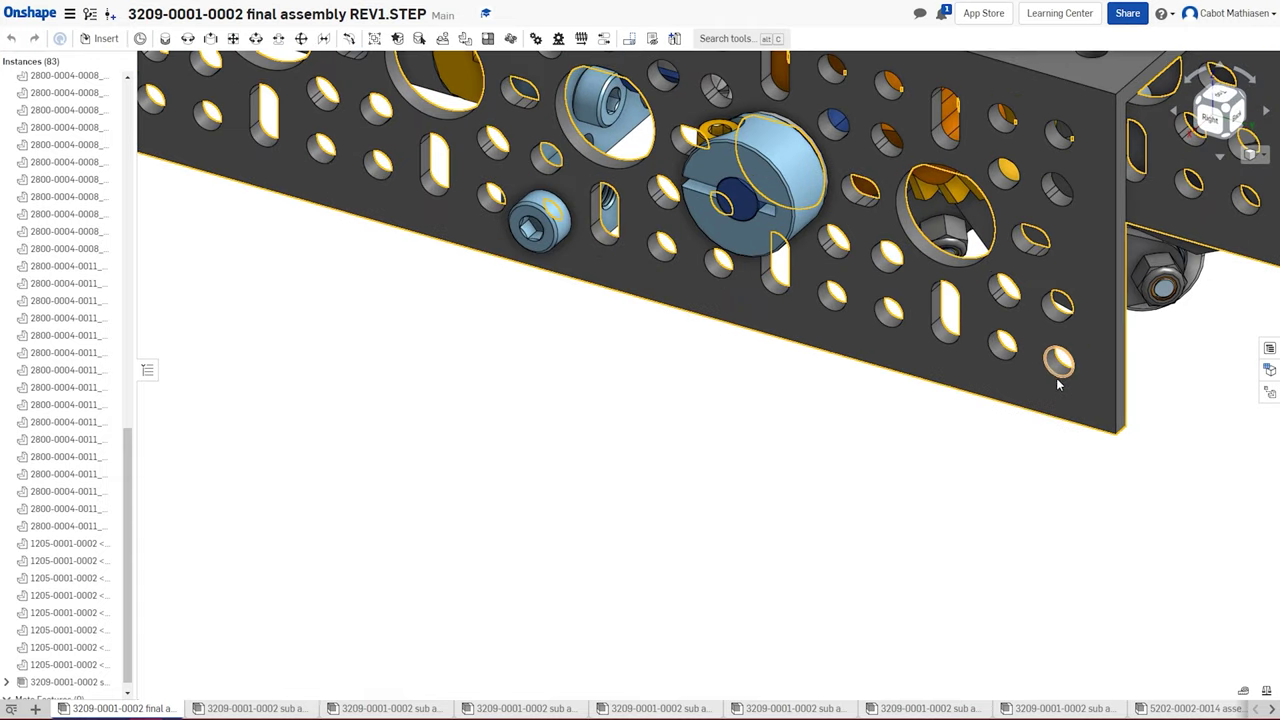
pyautogui.click(1056, 372)
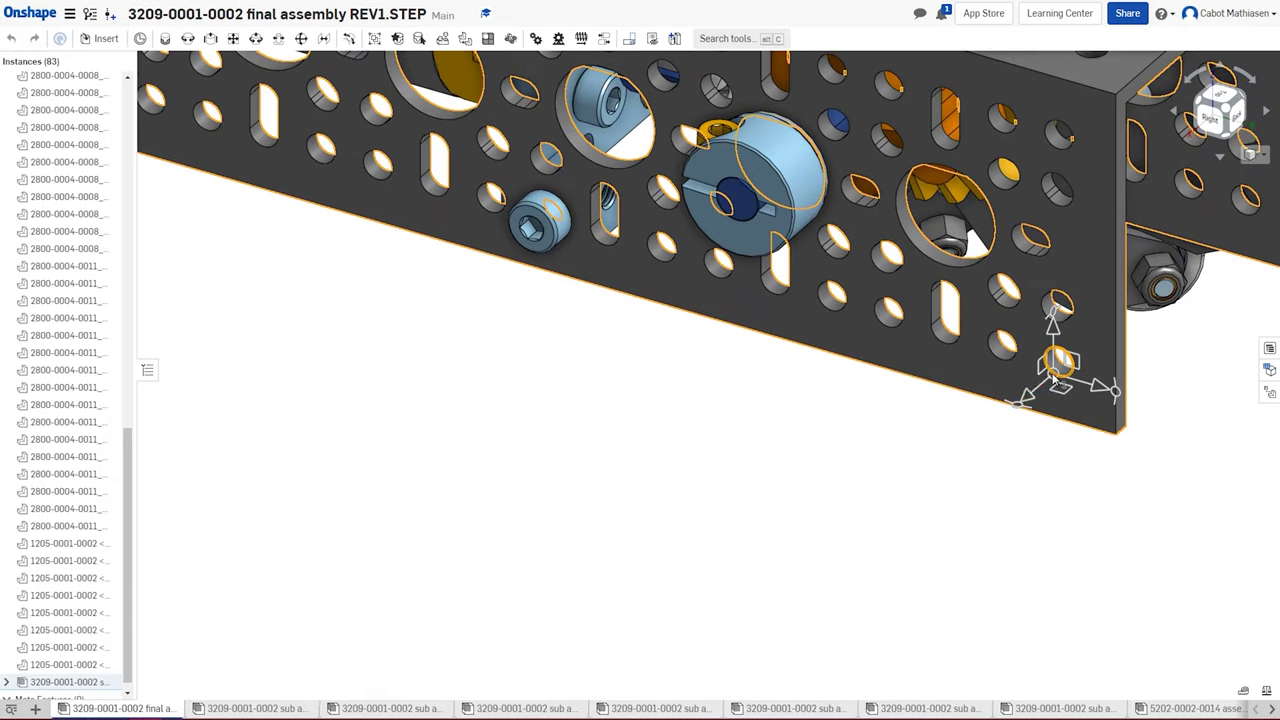
pyautogui.click(1041, 413)
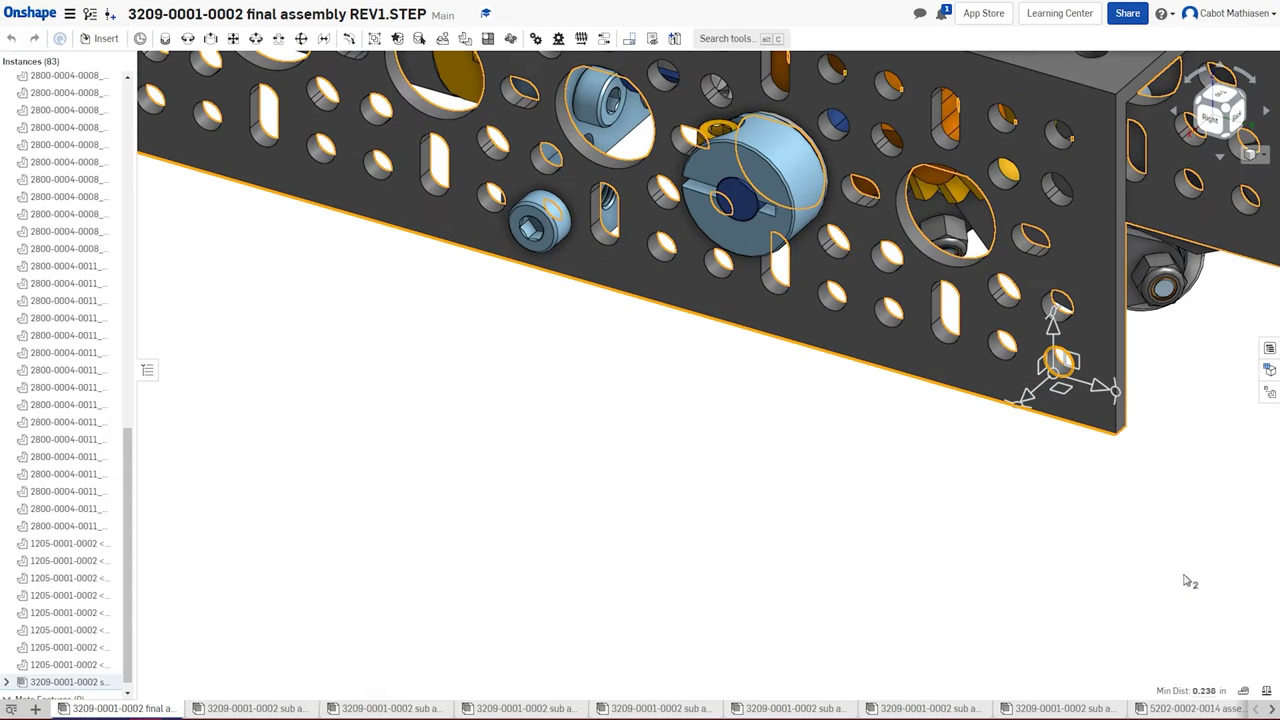
pyautogui.doubleClick(1195, 622)
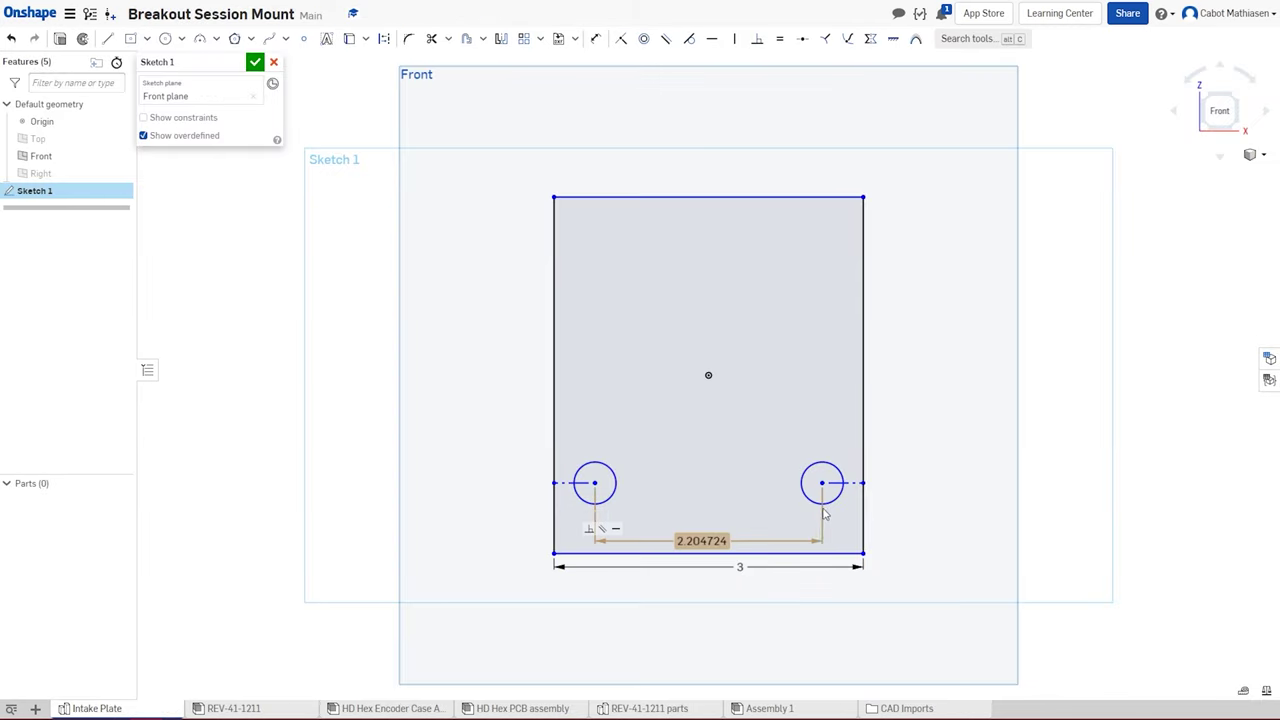
# - In the Intake Plate sketch, dimension the right circle's center 0.314961 in above the rectangle's bottom edge
pyautogui.press('d')
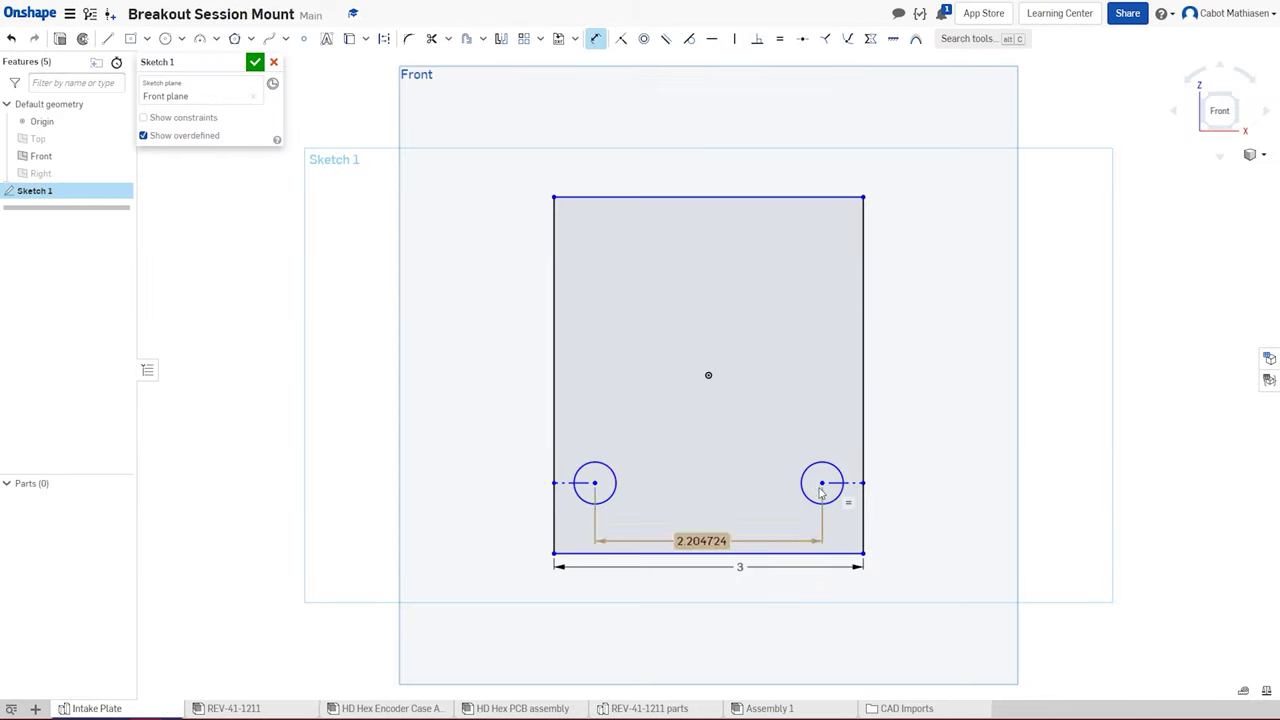
pyautogui.click(833, 553)
pyautogui.click(938, 533)
pyautogui.write('0.314961')
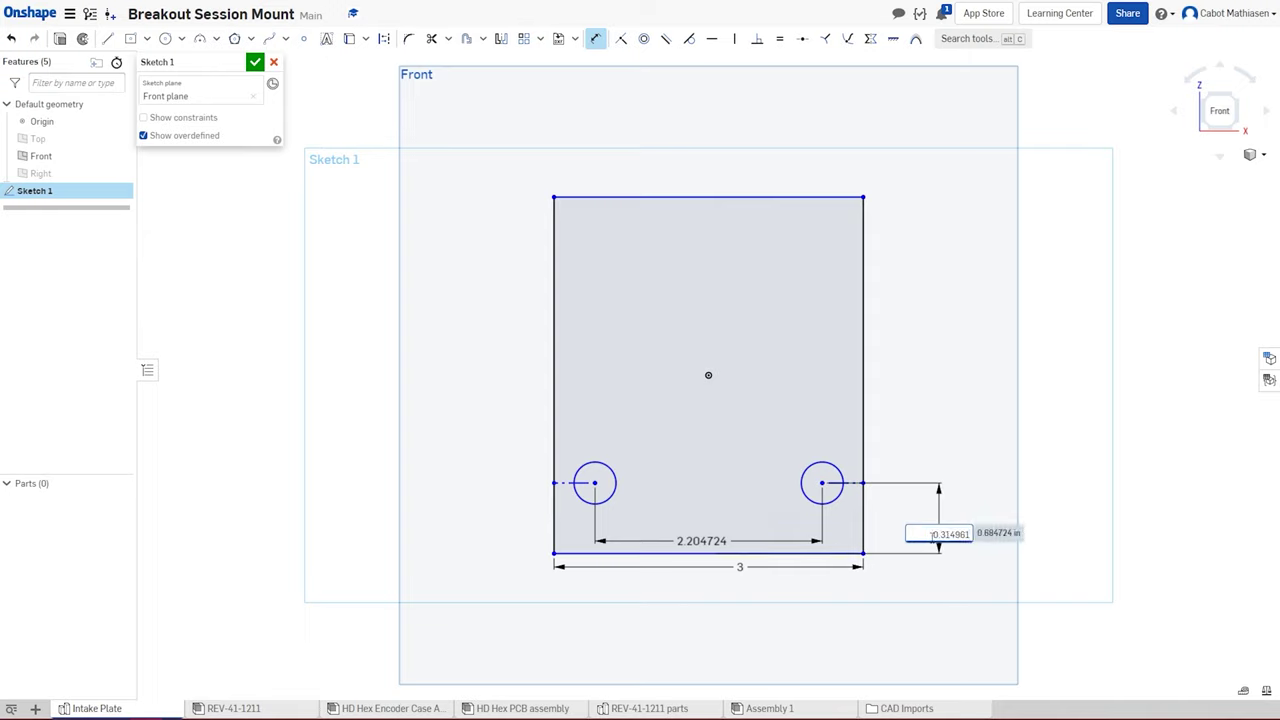
pyautogui.press('Return')
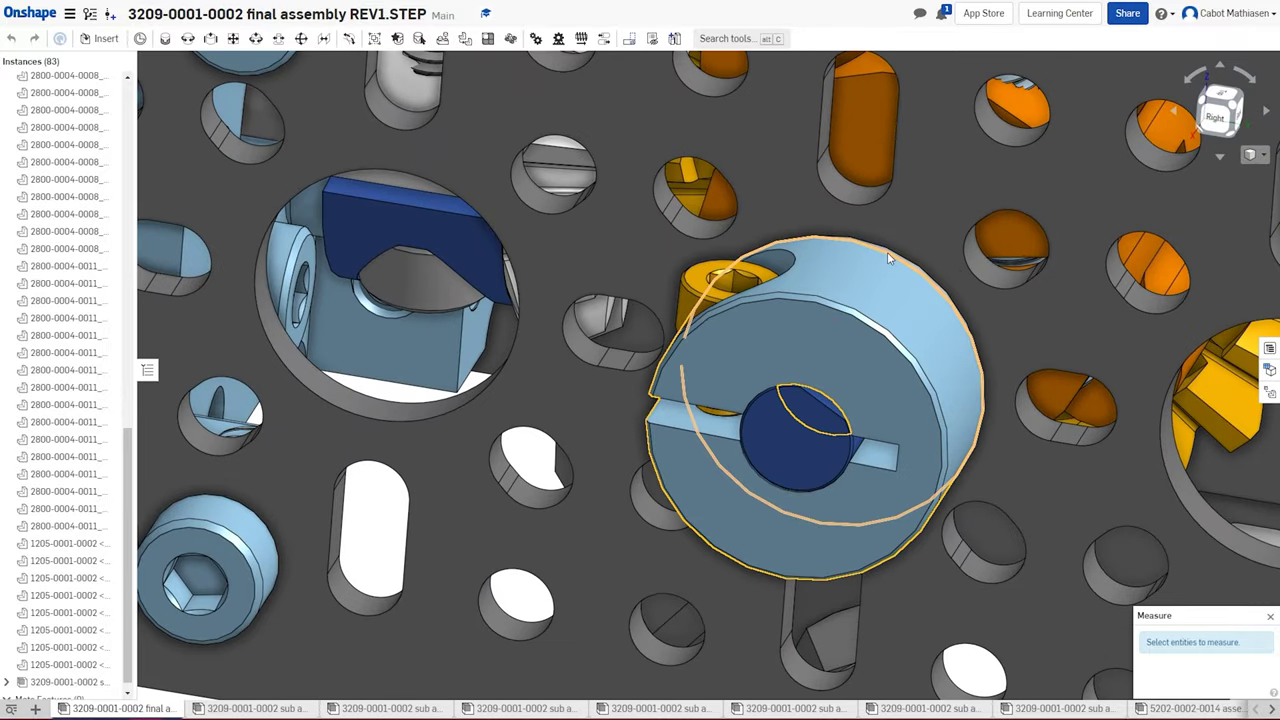
# - In the chassis assembly, measure the circular edge of the shaft collar on the channel
pyautogui.click(887, 252)
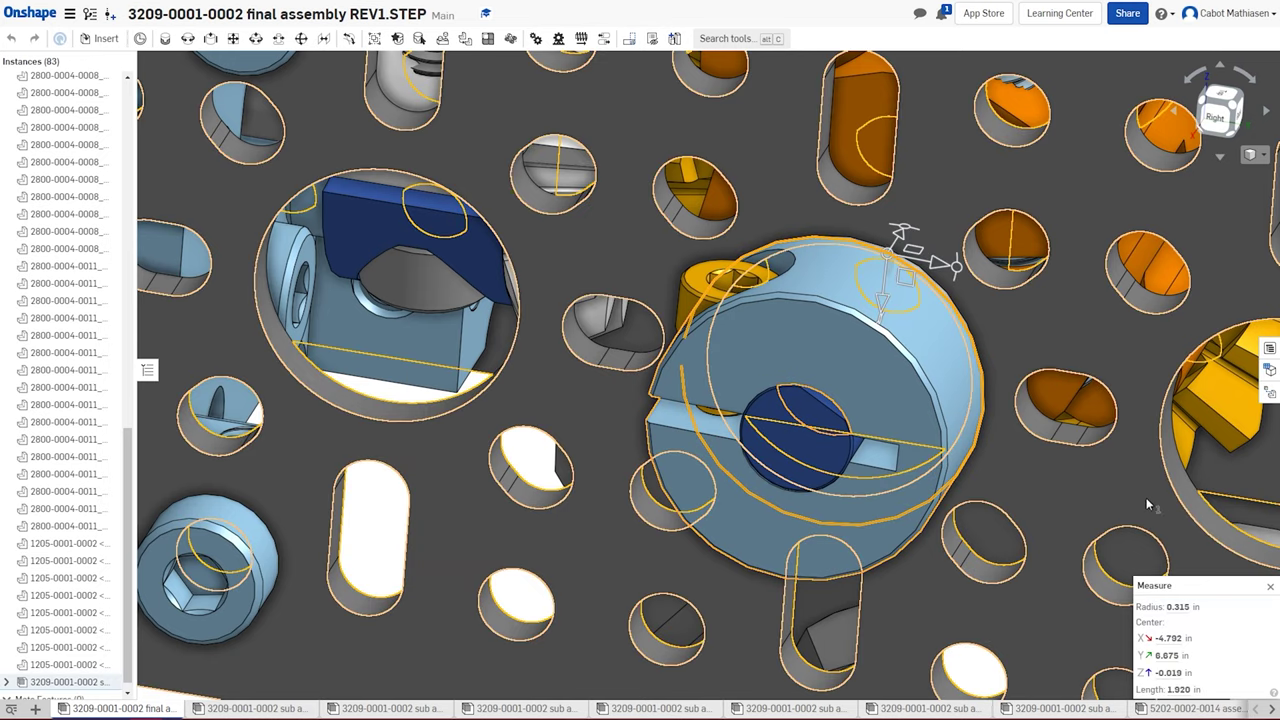
pyautogui.scroll(-5, 809, 455)
pyautogui.scroll(-5, 629, 631)
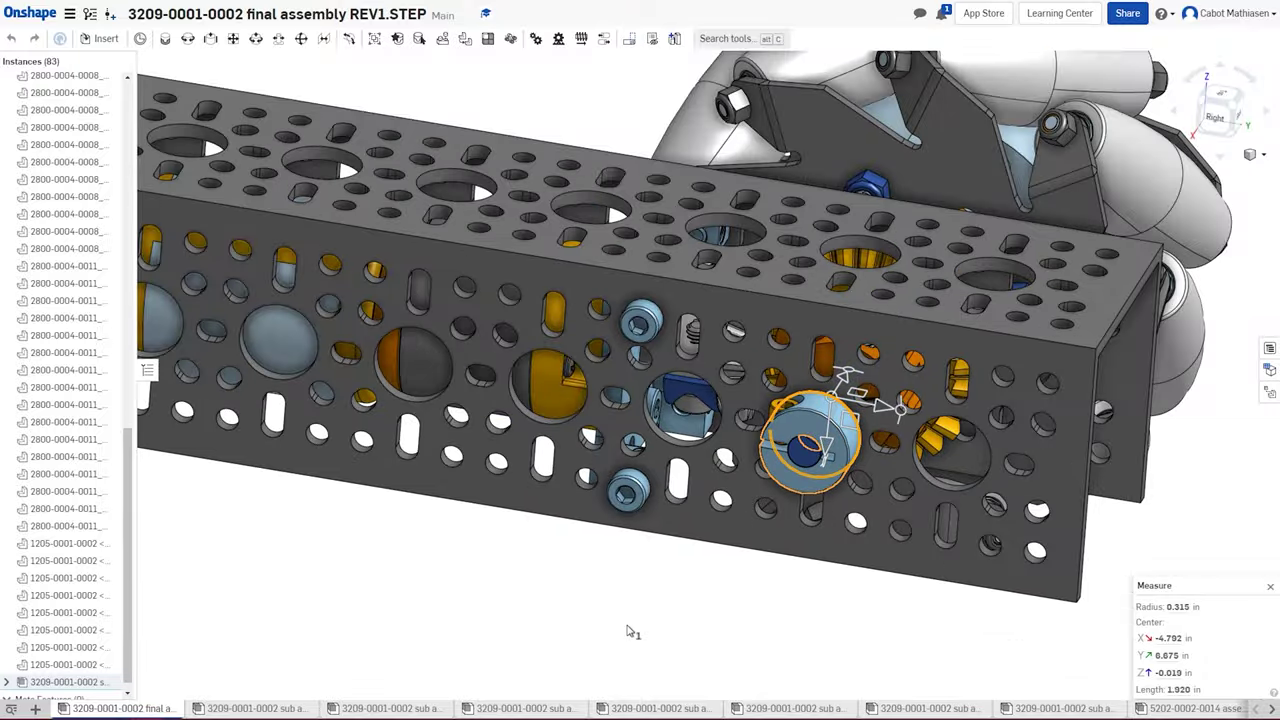
pyautogui.click(629, 631)
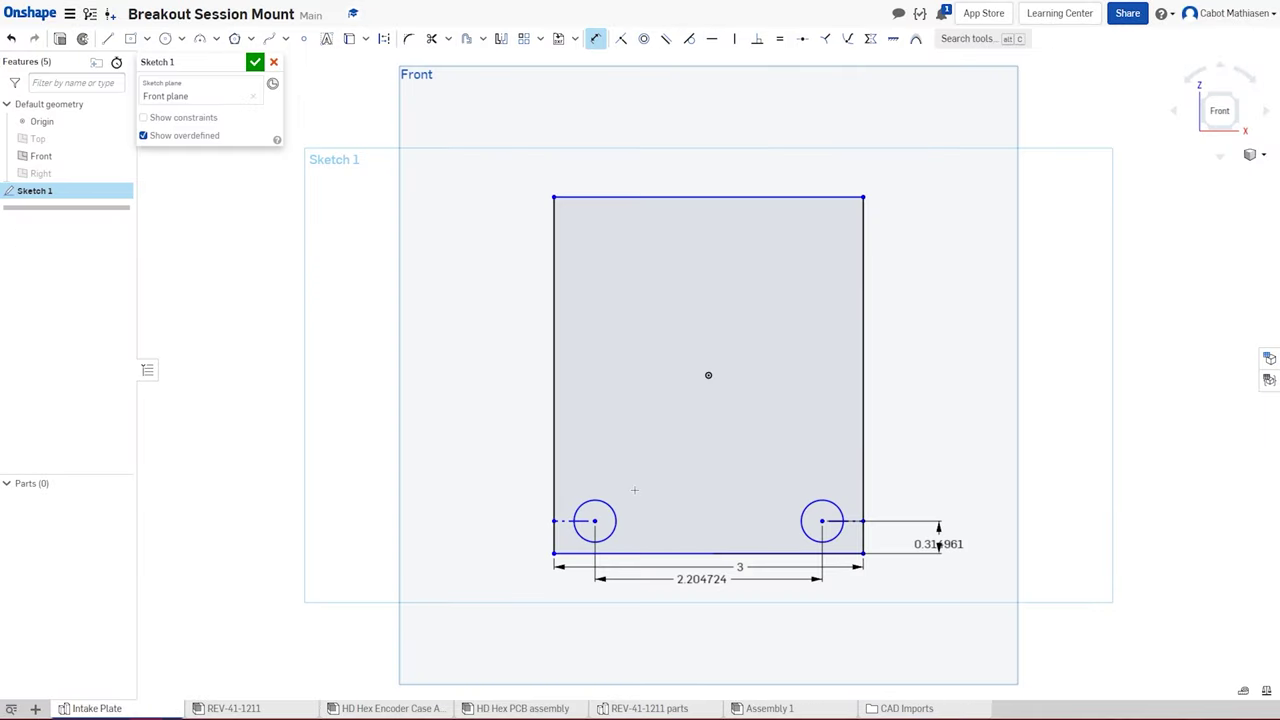
# - Draw a circle with a 0.75 in diameter between the two lower circles of the Intake Plate sketch
pyautogui.click(165, 38)
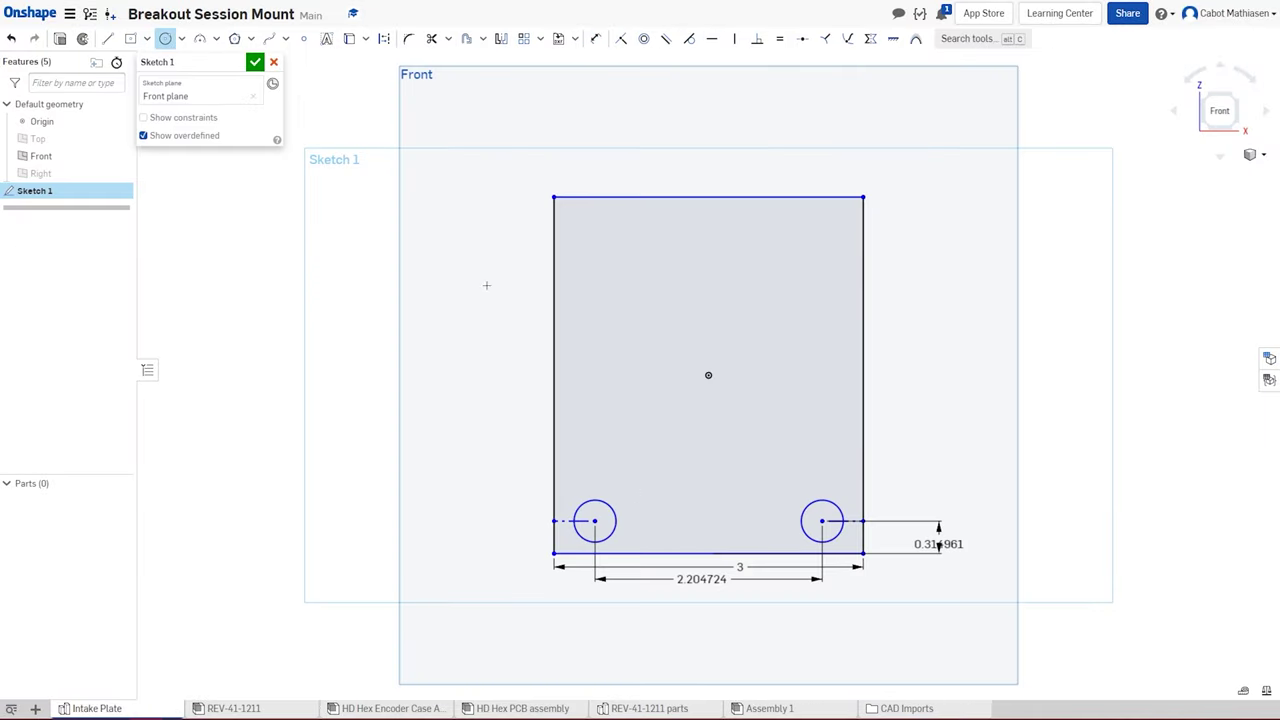
pyautogui.click(701, 511)
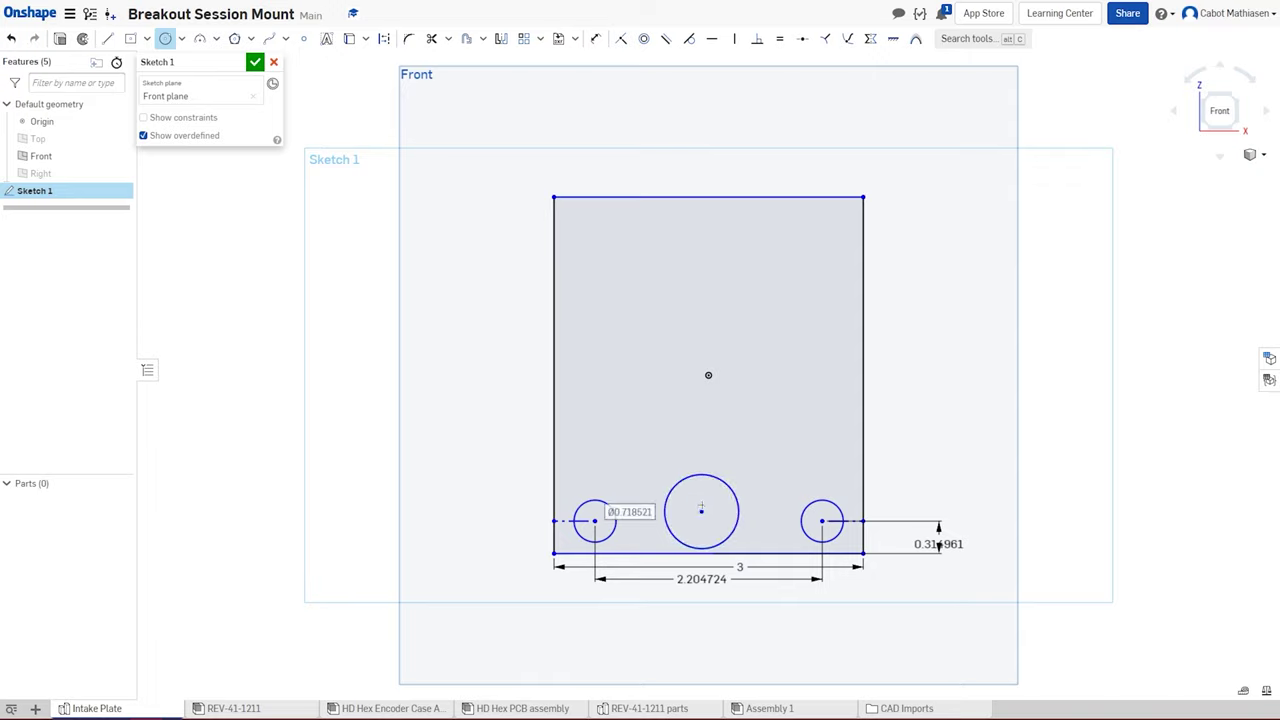
pyautogui.write('.')
pyautogui.write('0.75')
pyautogui.press('Return')
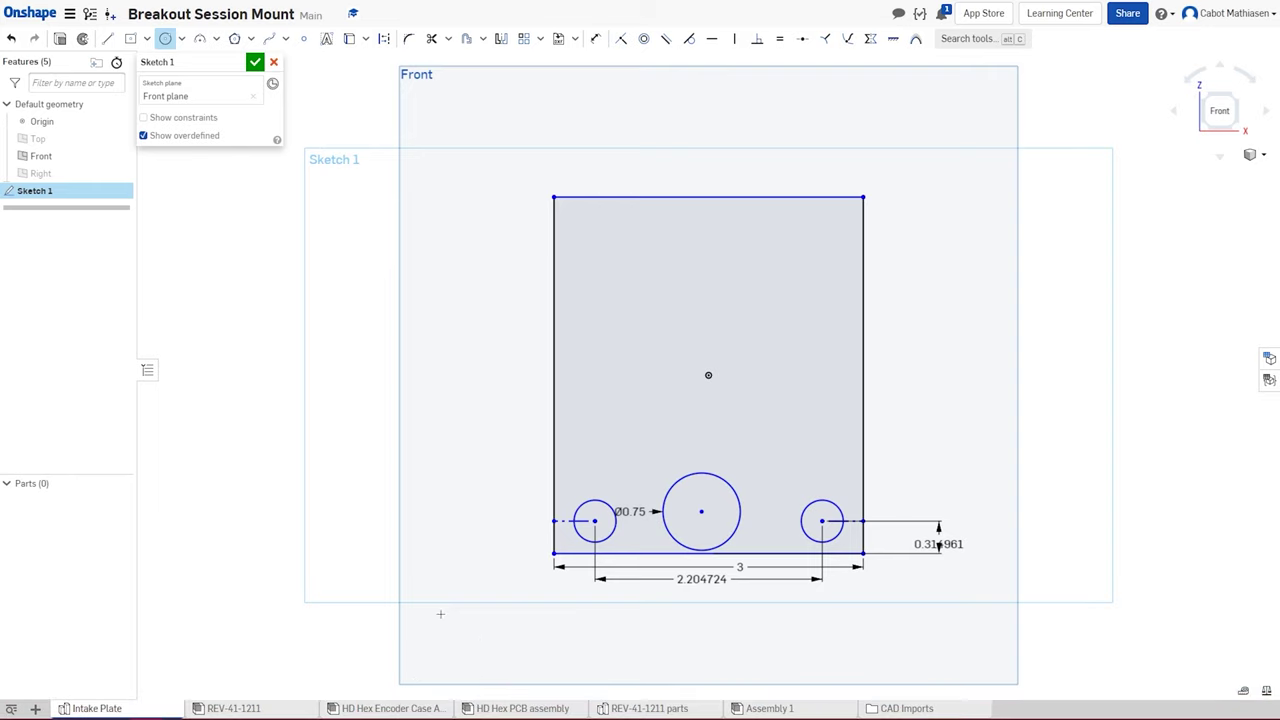
pyautogui.click(282, 465)
pyautogui.press('Escape')
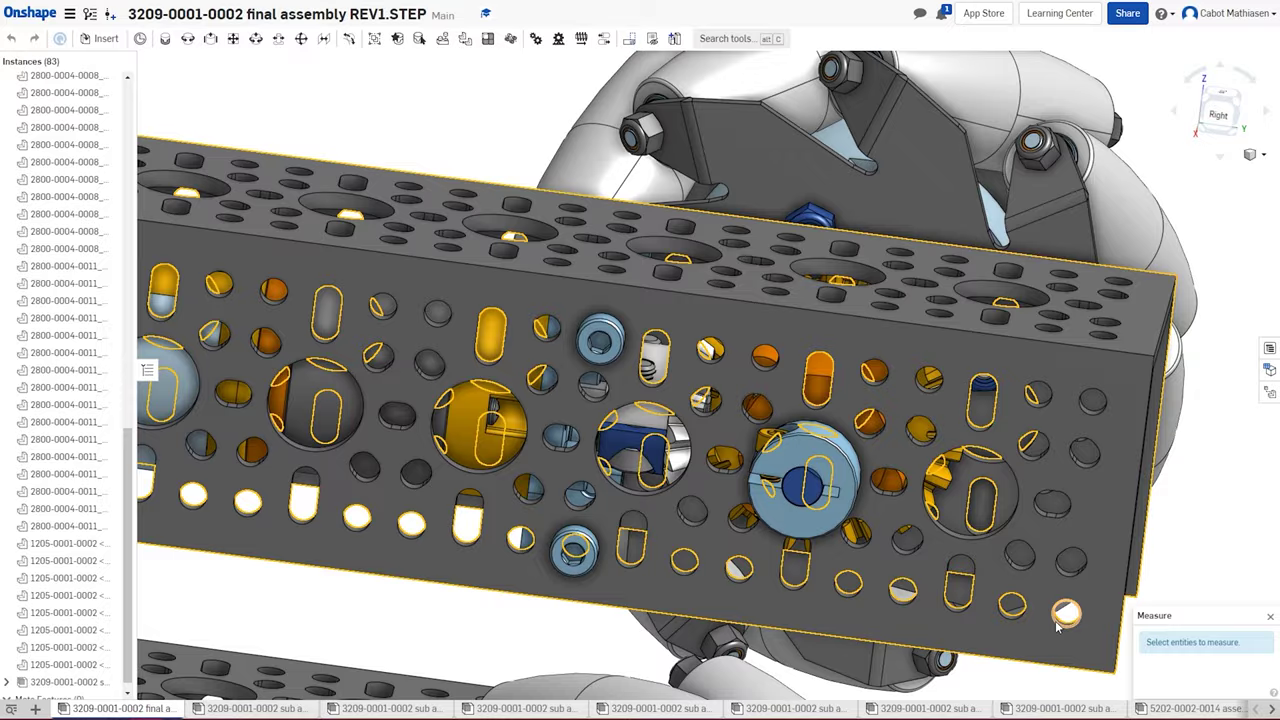
# - In the chassis assembly, measure between the lower corner hole and the collared shaft, and copy the Z offset
pyautogui.scroll(10, 781, 477)
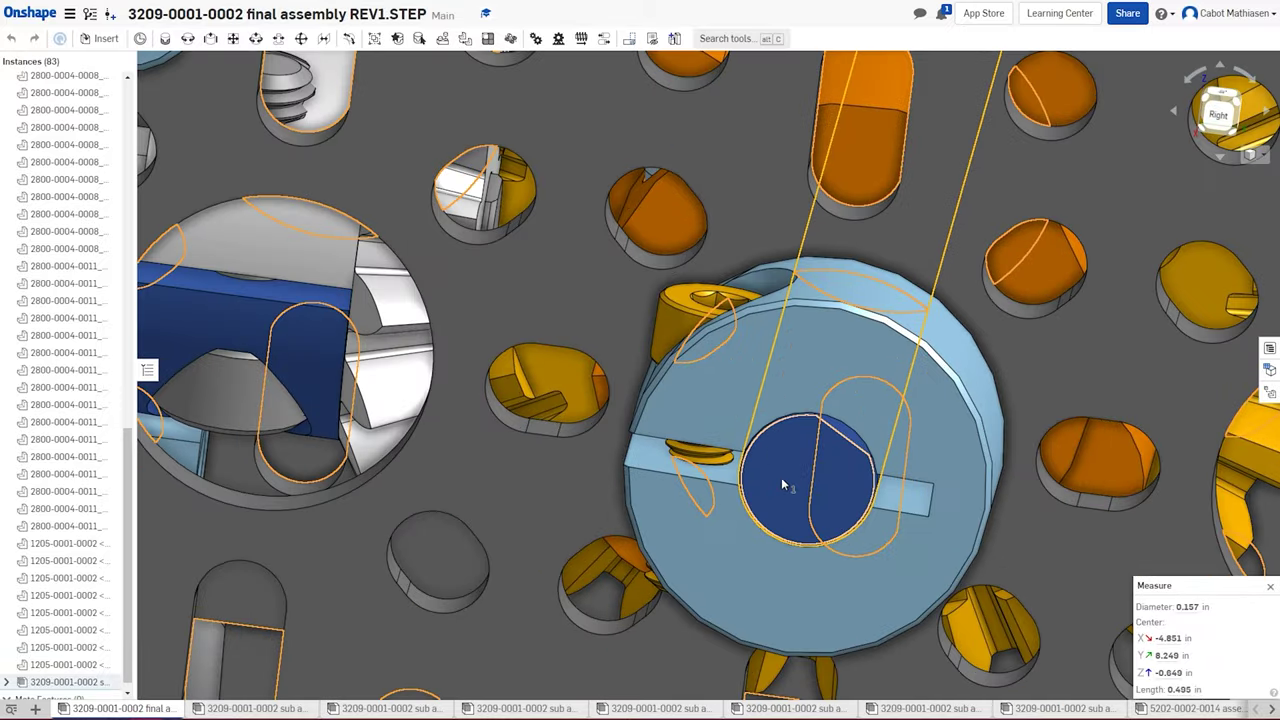
pyautogui.moveTo(781, 477)
pyautogui.mouseDown(button='right')
pyautogui.moveTo(808, 497)
pyautogui.moveTo(796, 504)
pyautogui.moveTo(790, 485)
pyautogui.mouseUp(button='right')
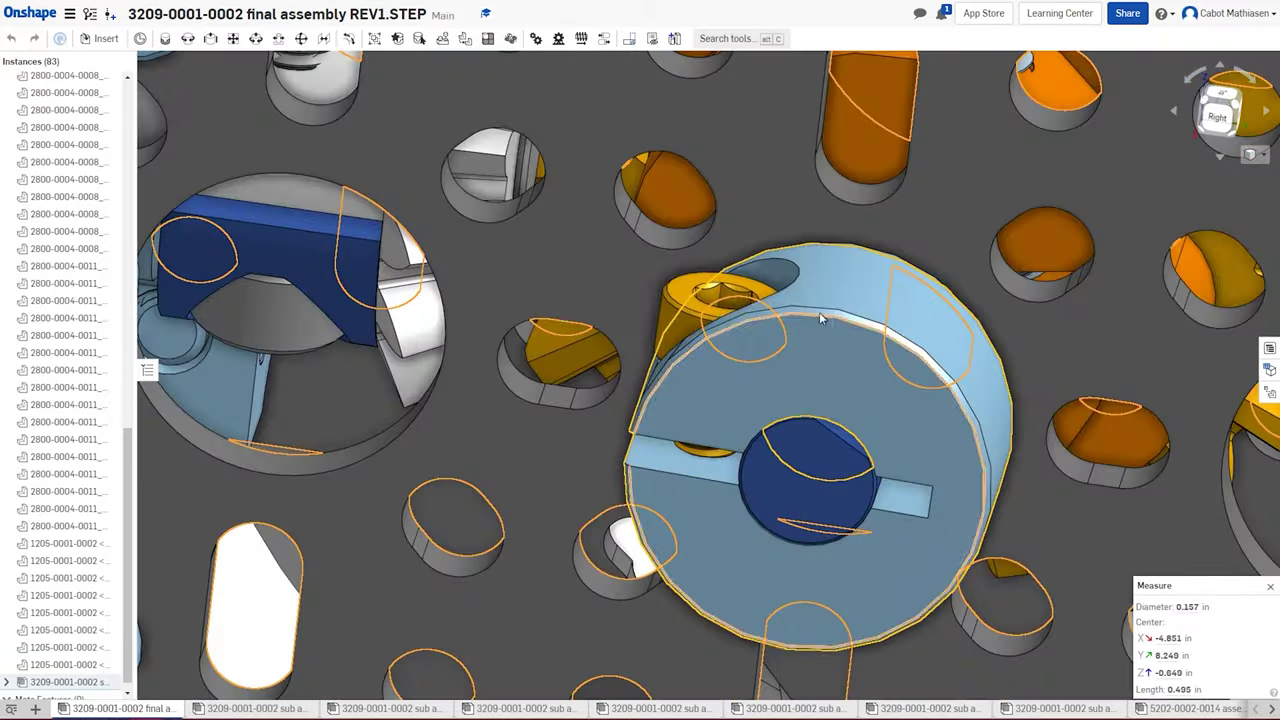
pyautogui.click(746, 474)
pyautogui.scroll(-5, 750, 477)
pyautogui.moveTo(1171, 570)
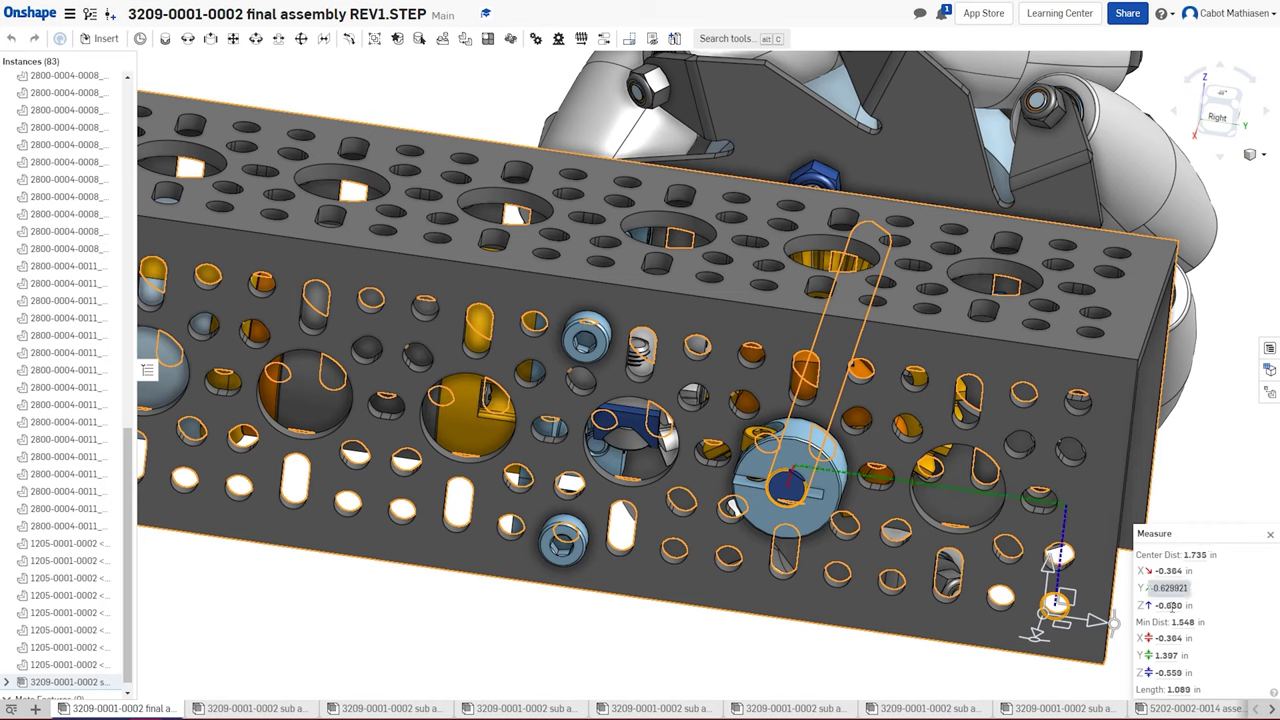
pyautogui.click(1172, 606)
pyautogui.hotkey('ctrl', 'c')
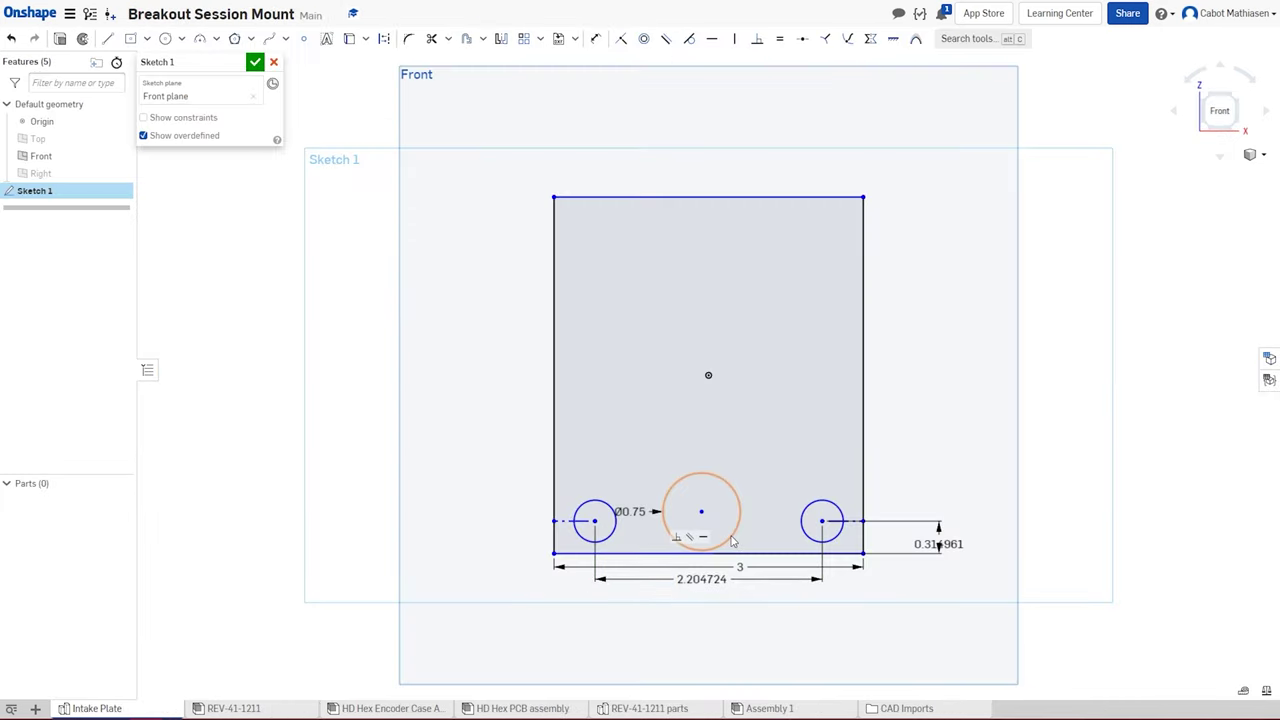
# - In the plate sketch, set the vertical distance between the 0.75 in circle's center and the lower right circle's center to 0.629921 in
pyautogui.click(732, 540)
pyautogui.press('d')
pyautogui.click(822, 521)
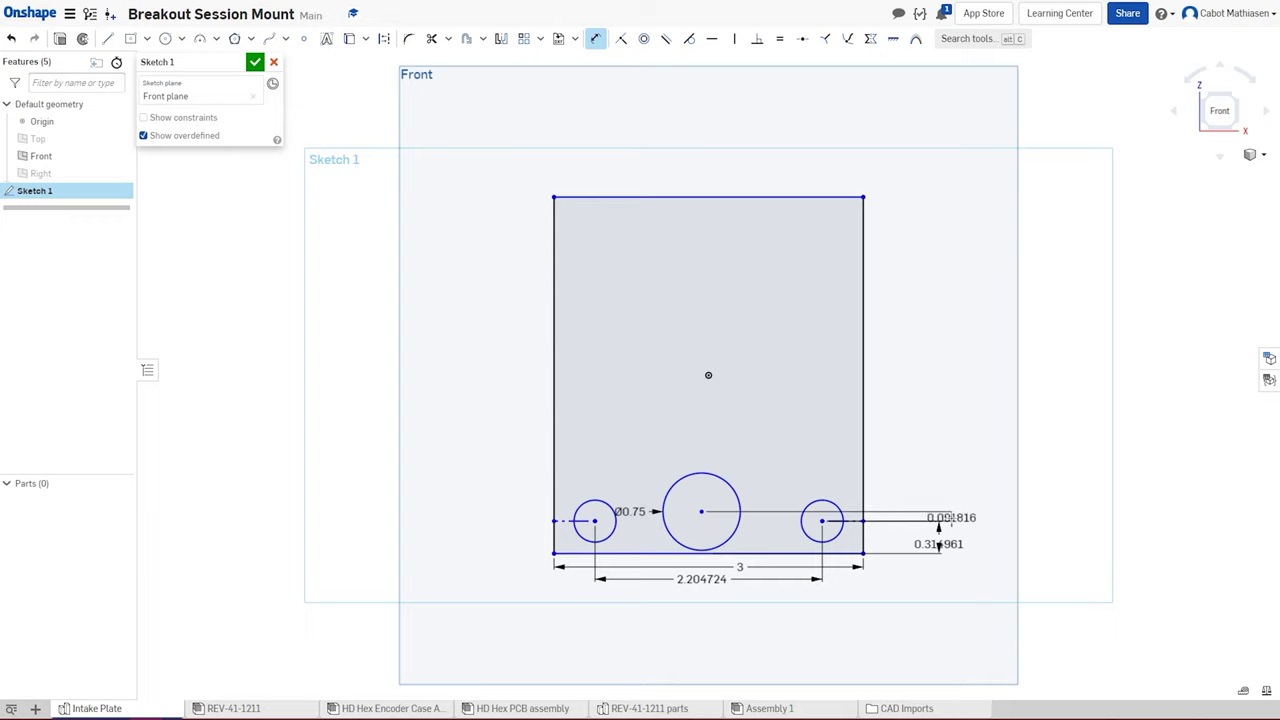
pyautogui.click(951, 519)
pyautogui.hotkey('ctrl', 'v')
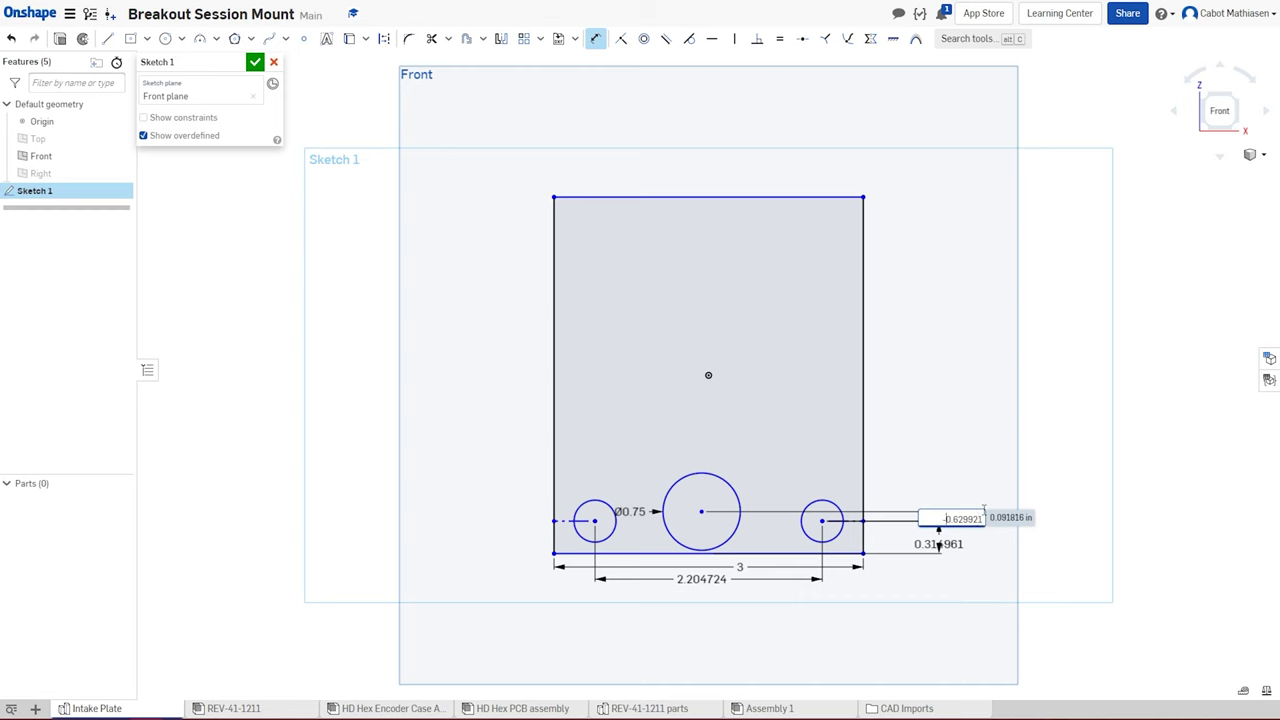
pyautogui.press('Return')
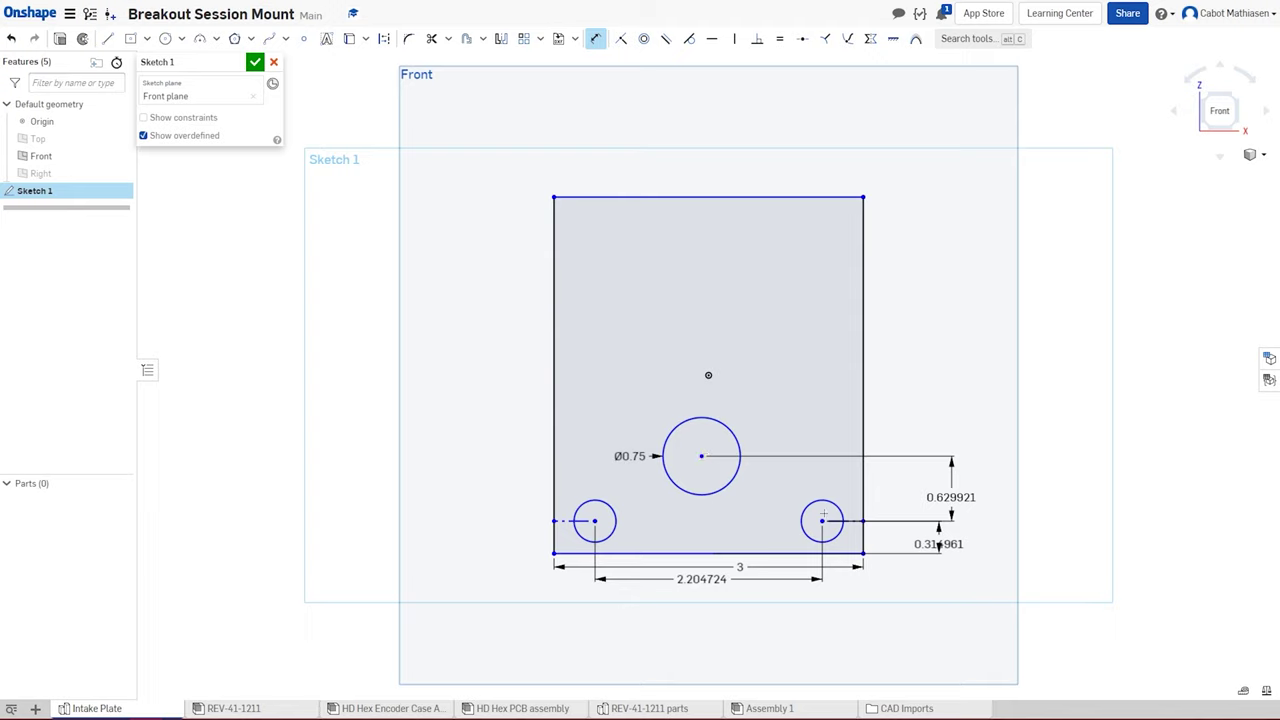
# - Dimension the horizontal distance between the 0.75 in circle's center and the lower right circle's center as 1.574803 in
pyautogui.click(822, 520)
pyautogui.click(708, 375)
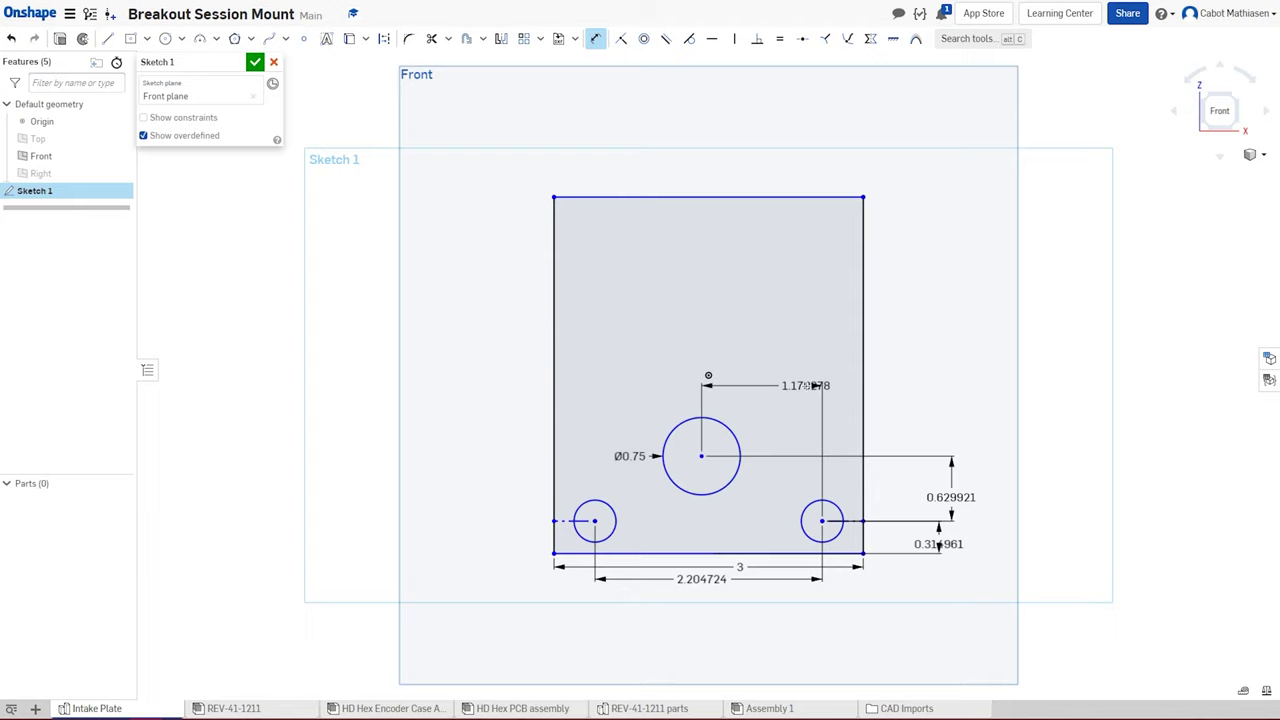
pyautogui.click(785, 387)
pyautogui.write('1.574803')
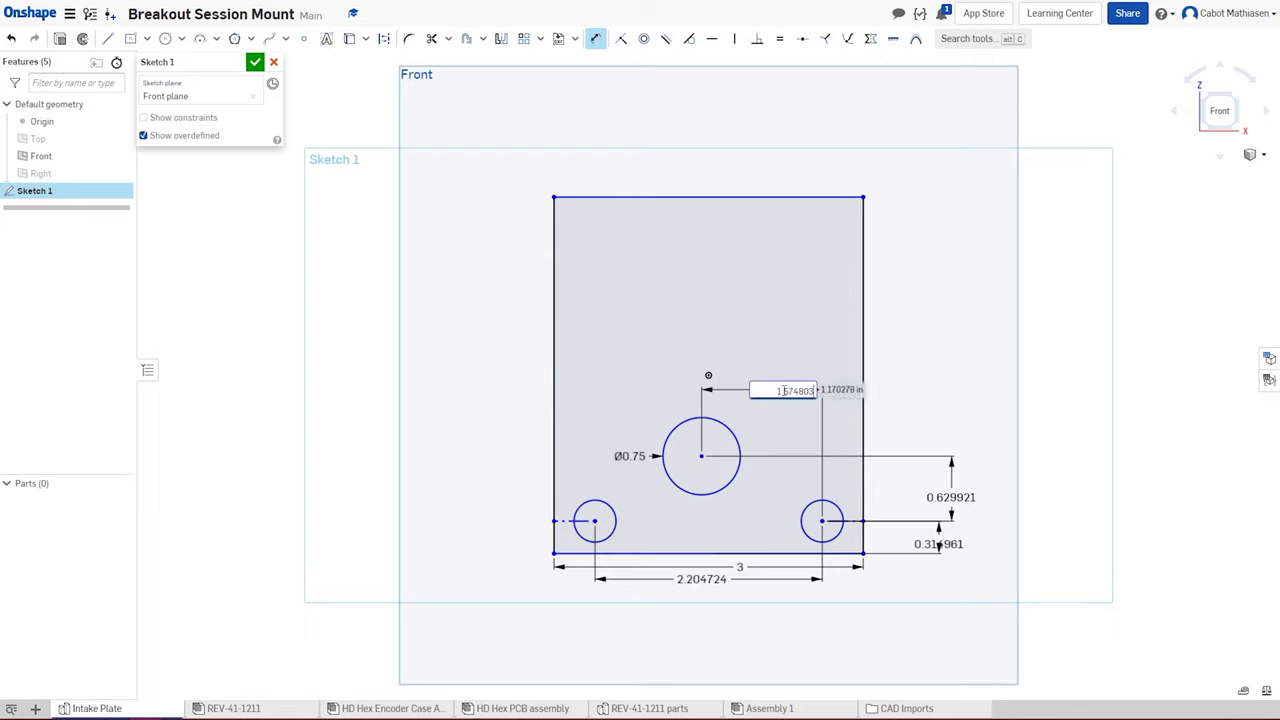
pyautogui.press('Return')
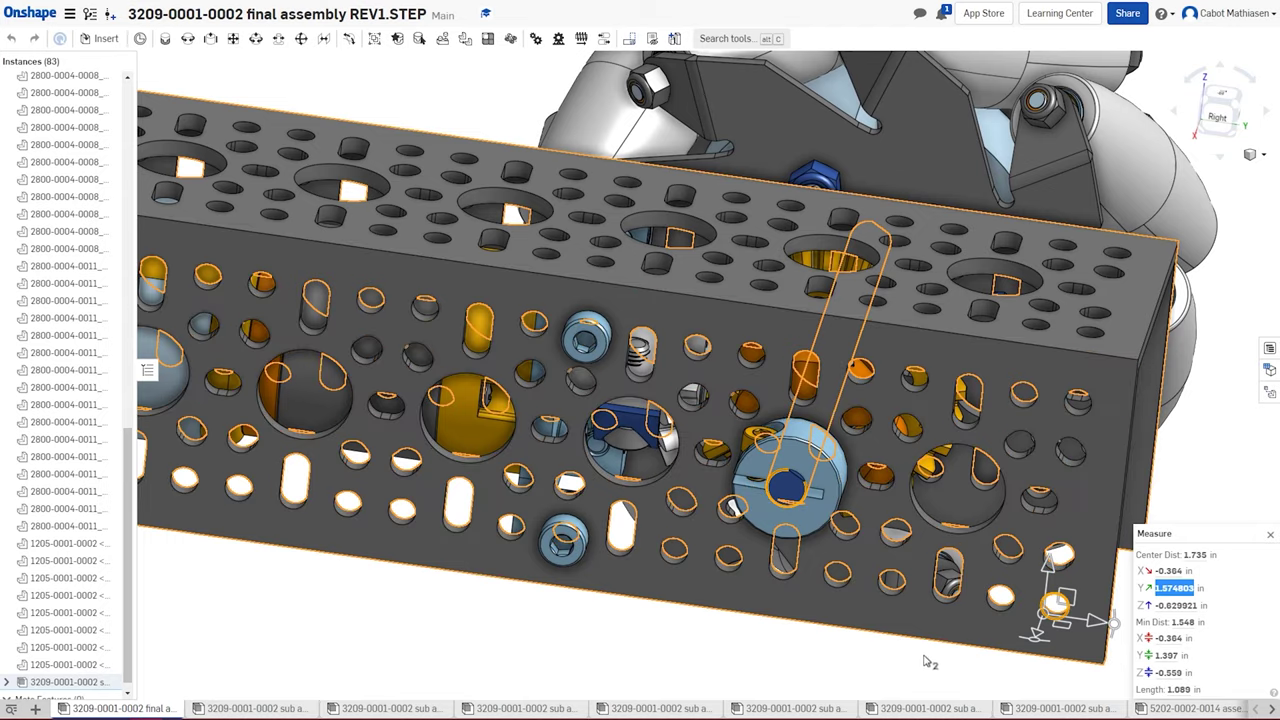
pyautogui.press('Escape')
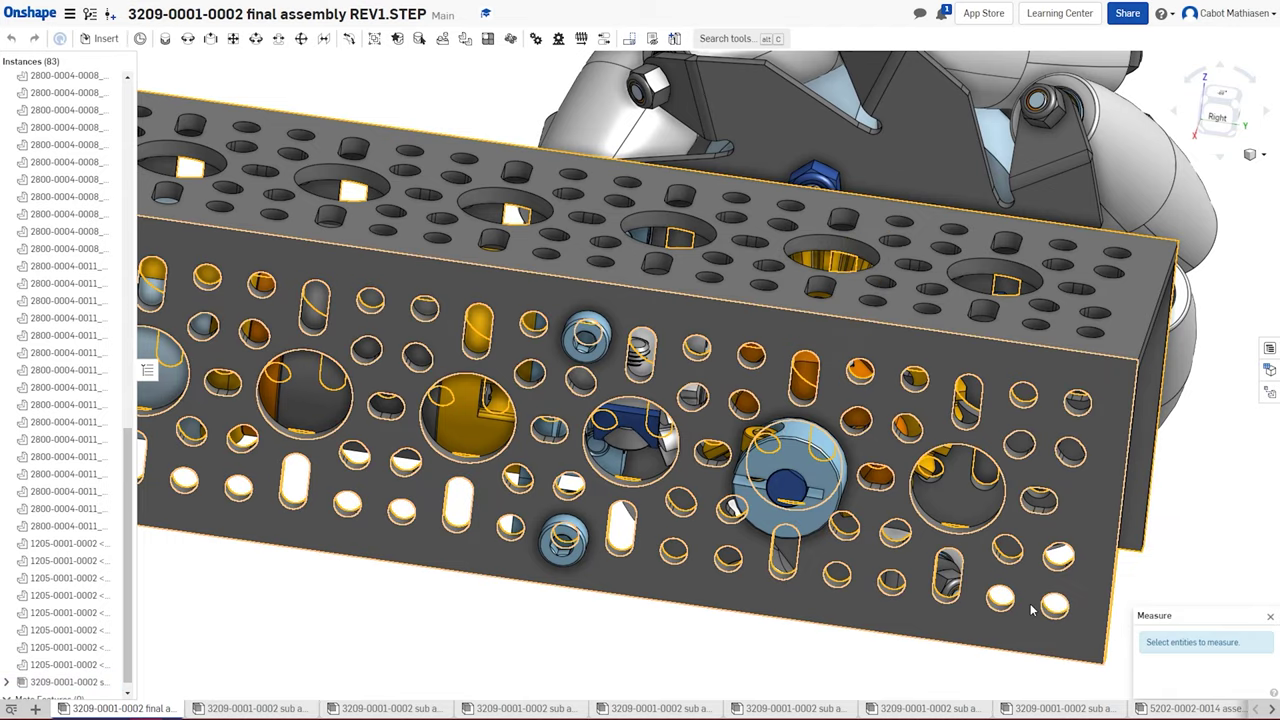
# - Measure the chassis corner hole's diameter and set the plate sketch's lower right circle to a 4 mm diameter
pyautogui.click(1060, 602)
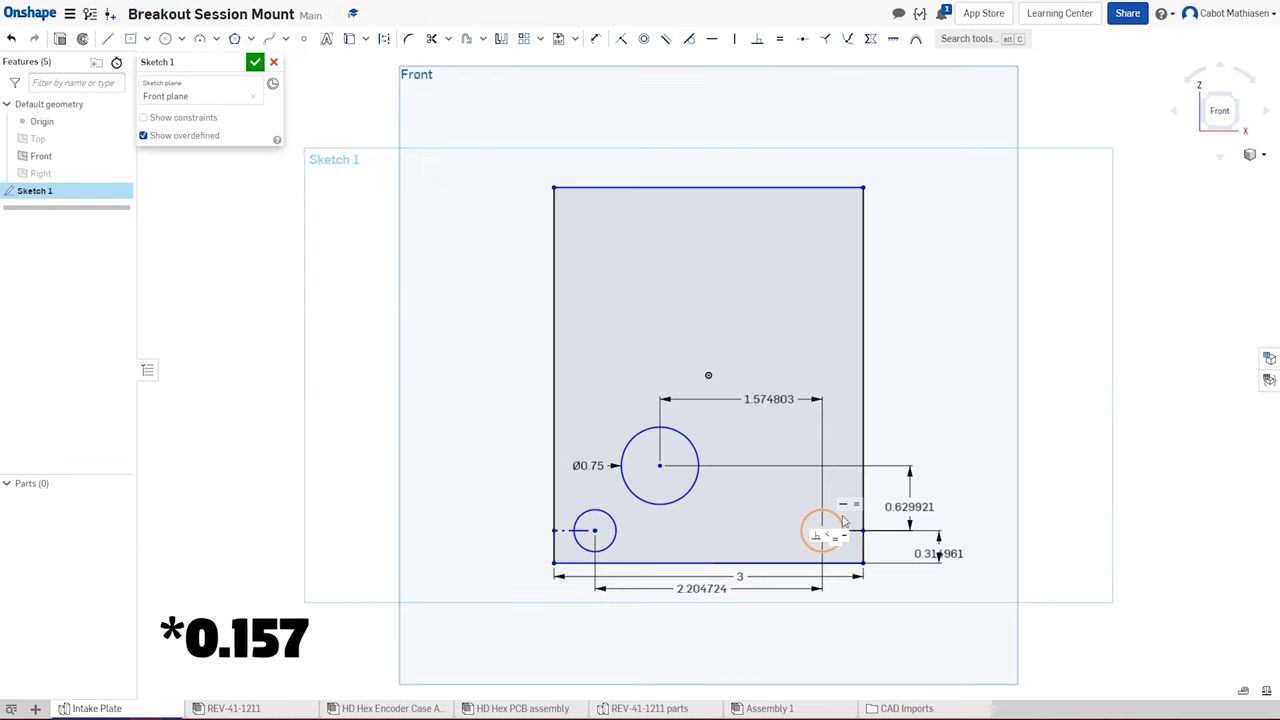
pyautogui.press('d')
pyautogui.click(840, 516)
pyautogui.click(940, 494)
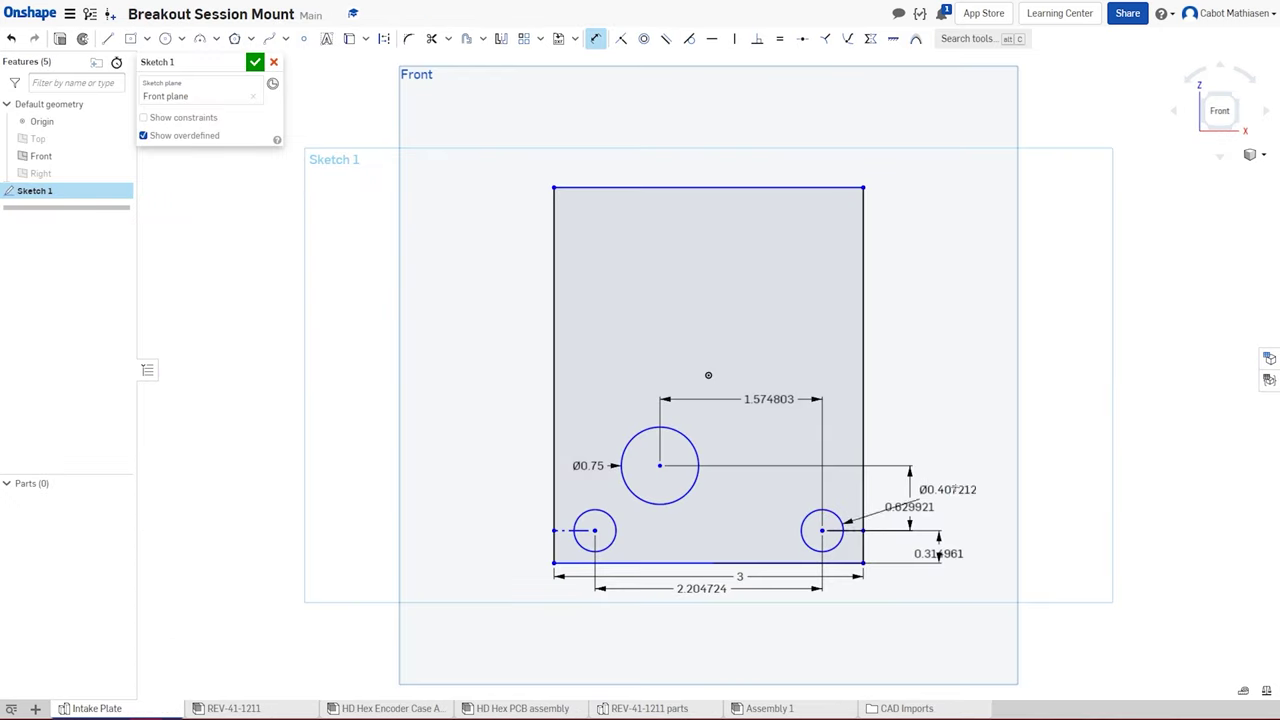
pyautogui.click(1066, 480)
pyautogui.write('4mm')
pyautogui.press('Return')
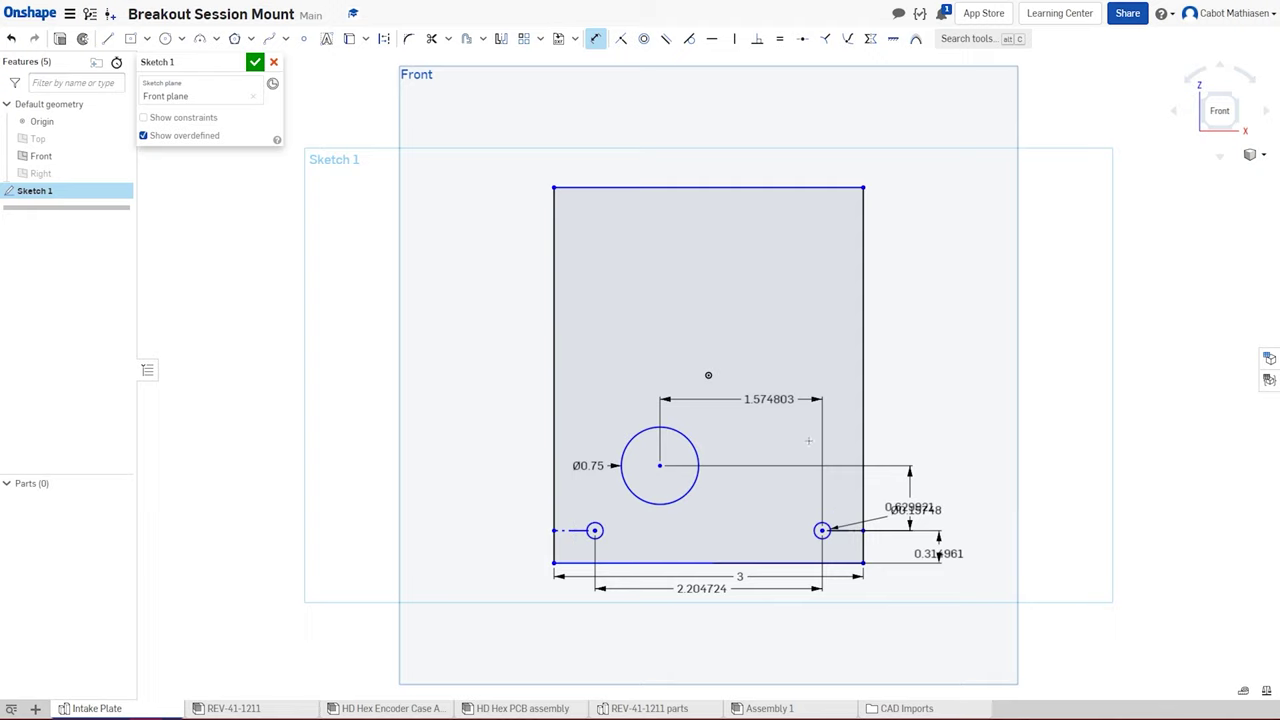
# - Draw two circles about 0.17 in and 0.20 in in diameter near the plate's upper corners, vertically aligned with the lower holes
pyautogui.press('c')
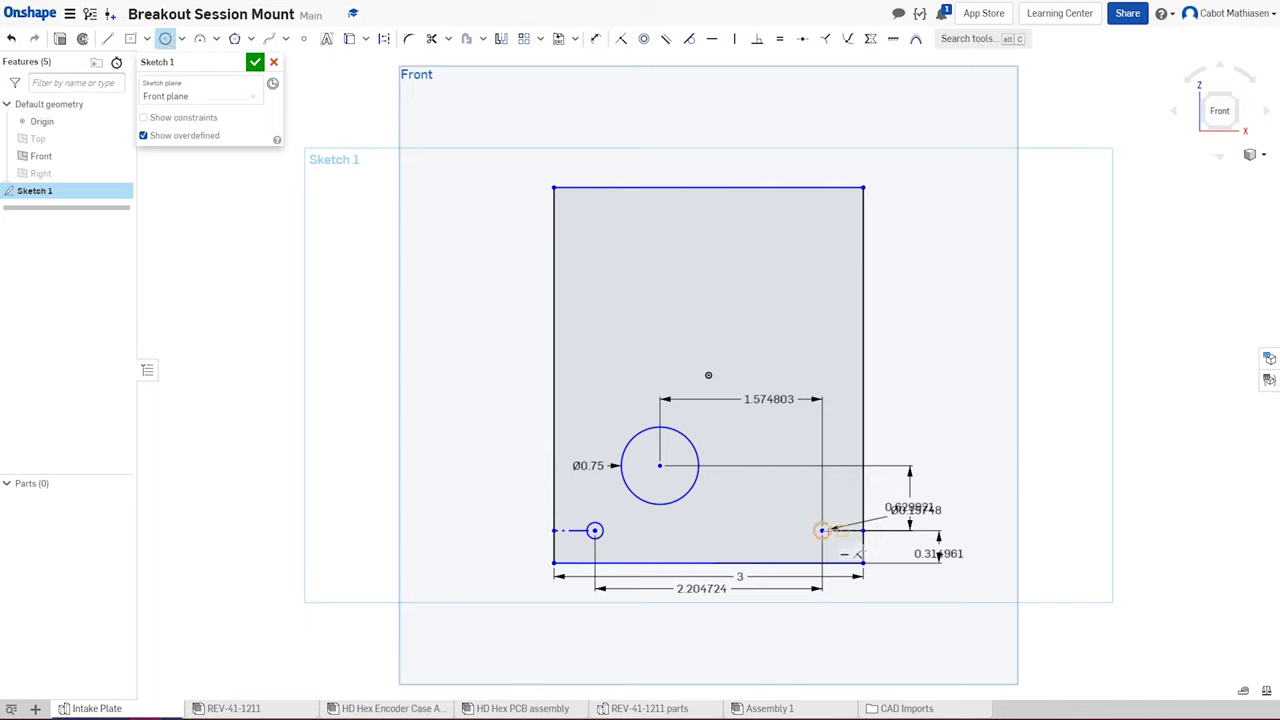
pyautogui.click(822, 220)
pyautogui.click(831, 221)
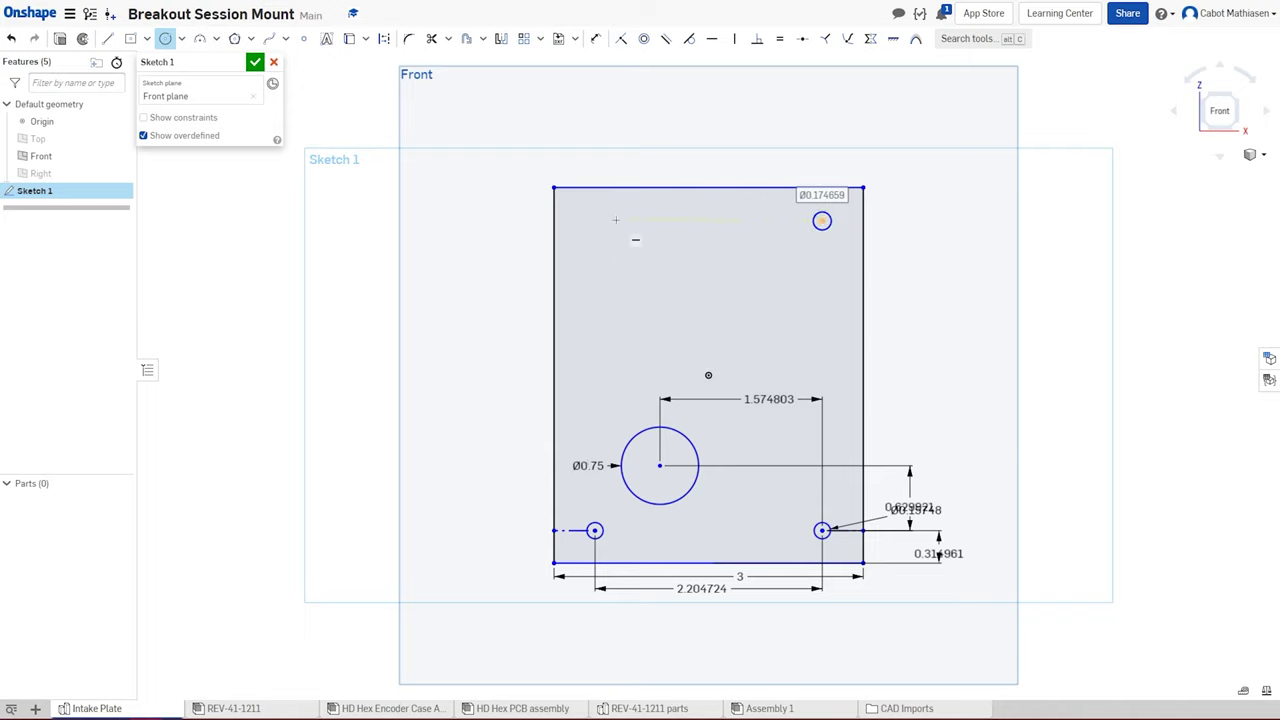
pyautogui.click(595, 220)
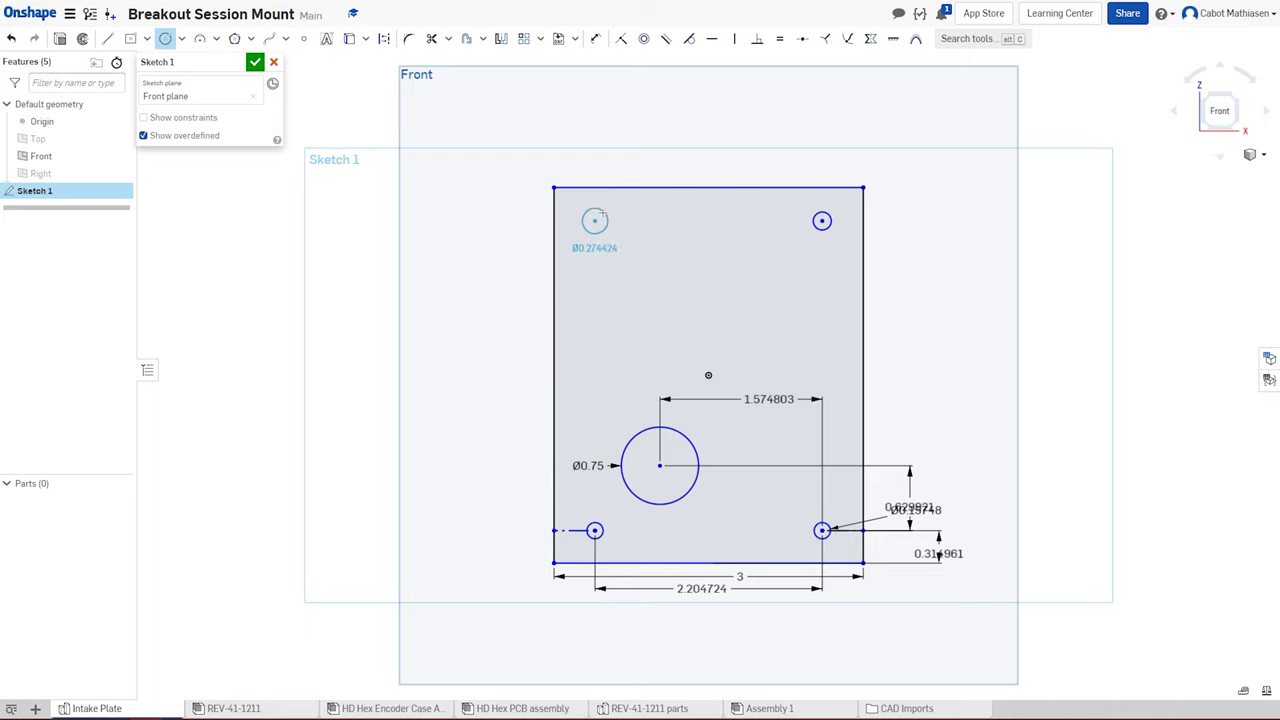
pyautogui.click(601, 215)
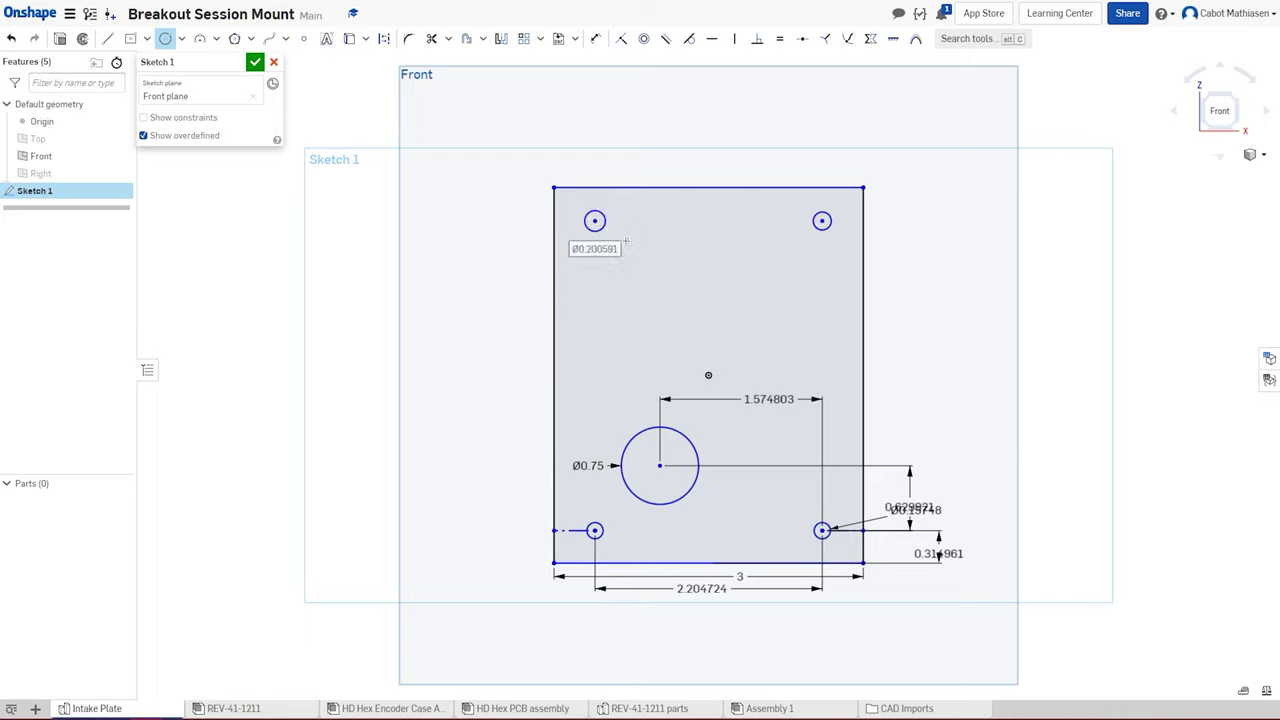
# - Make the two upper circles equal in size to the plate's lower right circle
pyautogui.press('Escape')
pyautogui.click(622, 222)
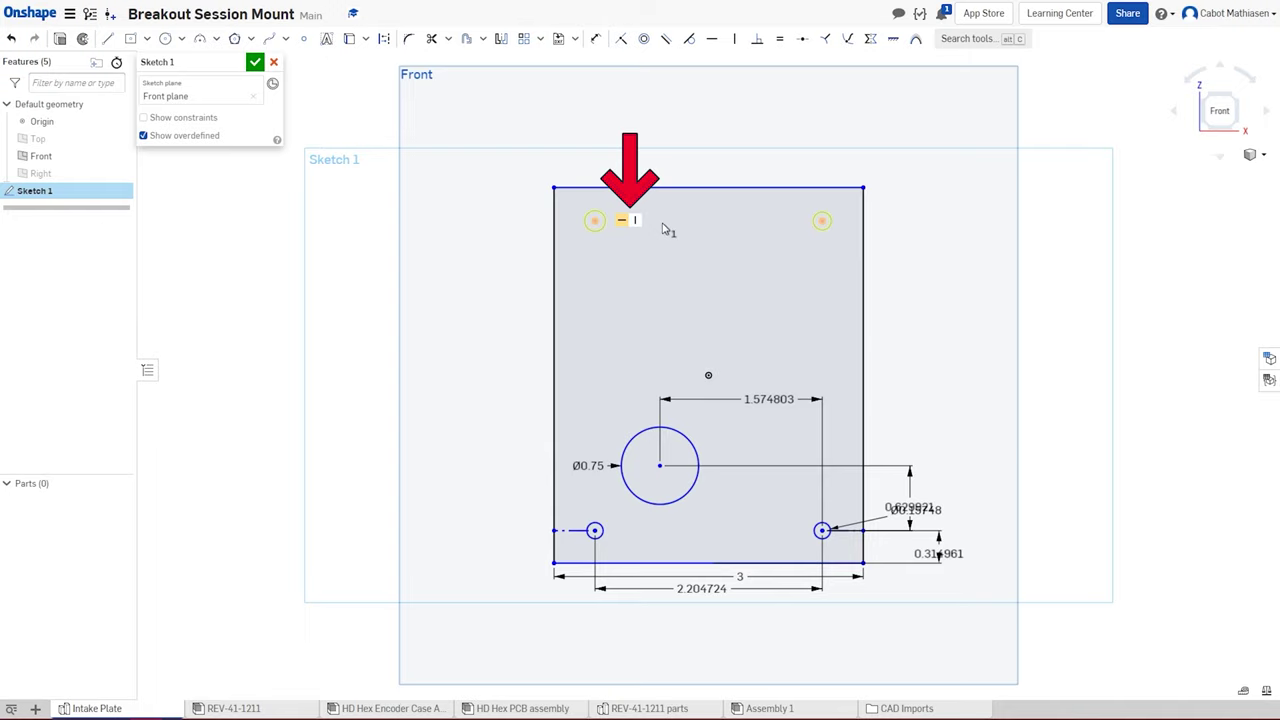
pyautogui.click(662, 229)
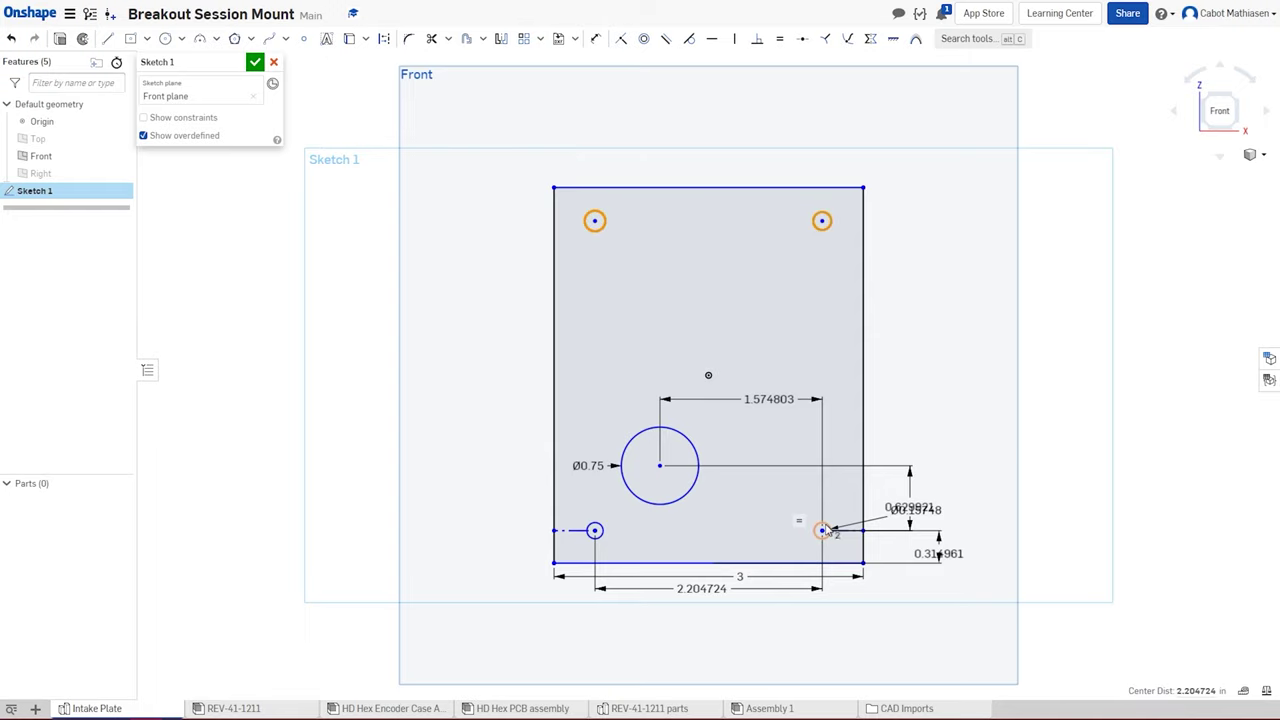
pyautogui.click(1084, 388)
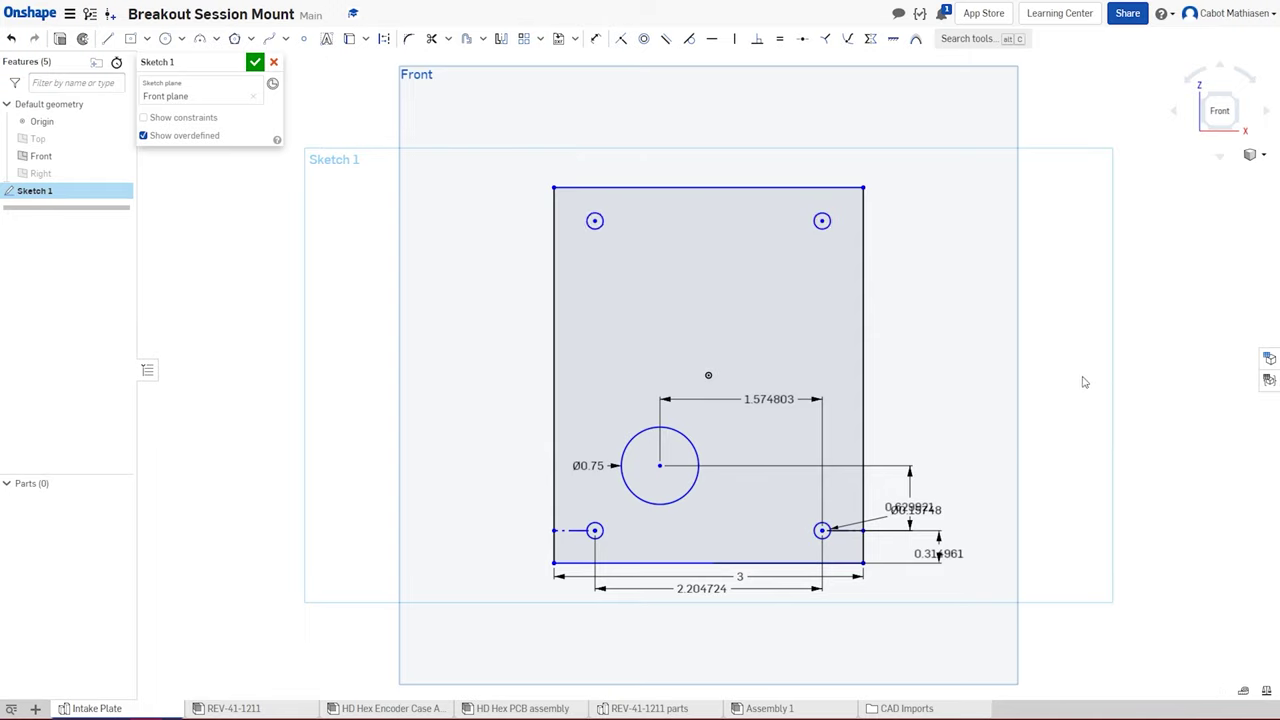
pyautogui.click(828, 531)
pyautogui.click(1105, 313)
# - Set the vertical distance between the centers of the lower right and upper right circles to 32 mm
pyautogui.press('u')
pyautogui.click(822, 530)
pyautogui.click(822, 221)
pyautogui.click(913, 262)
pyautogui.write('32mm')
pyautogui.press('Return')
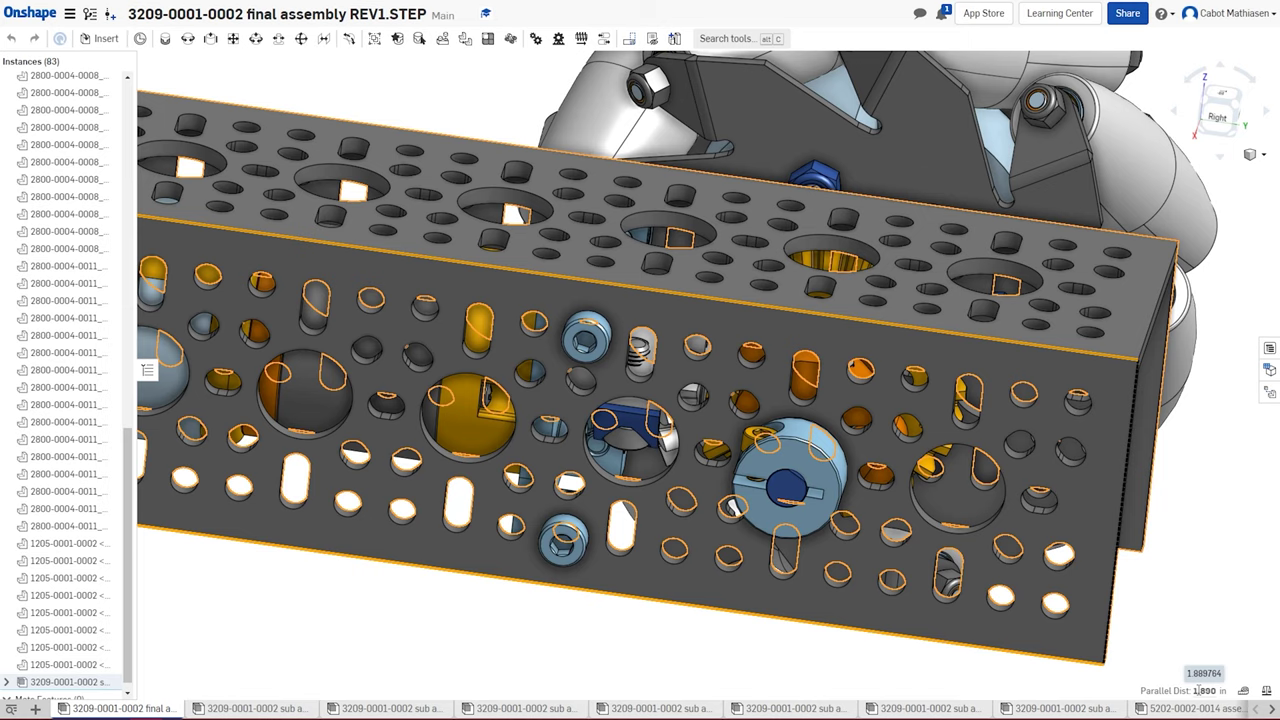
# - Copy the chassis channel's measured parallel distance and set the plate rectangle's height to 1.889764 in
pyautogui.doubleClick(1198, 690)
pyautogui.hotkey('ctrl', 'c')
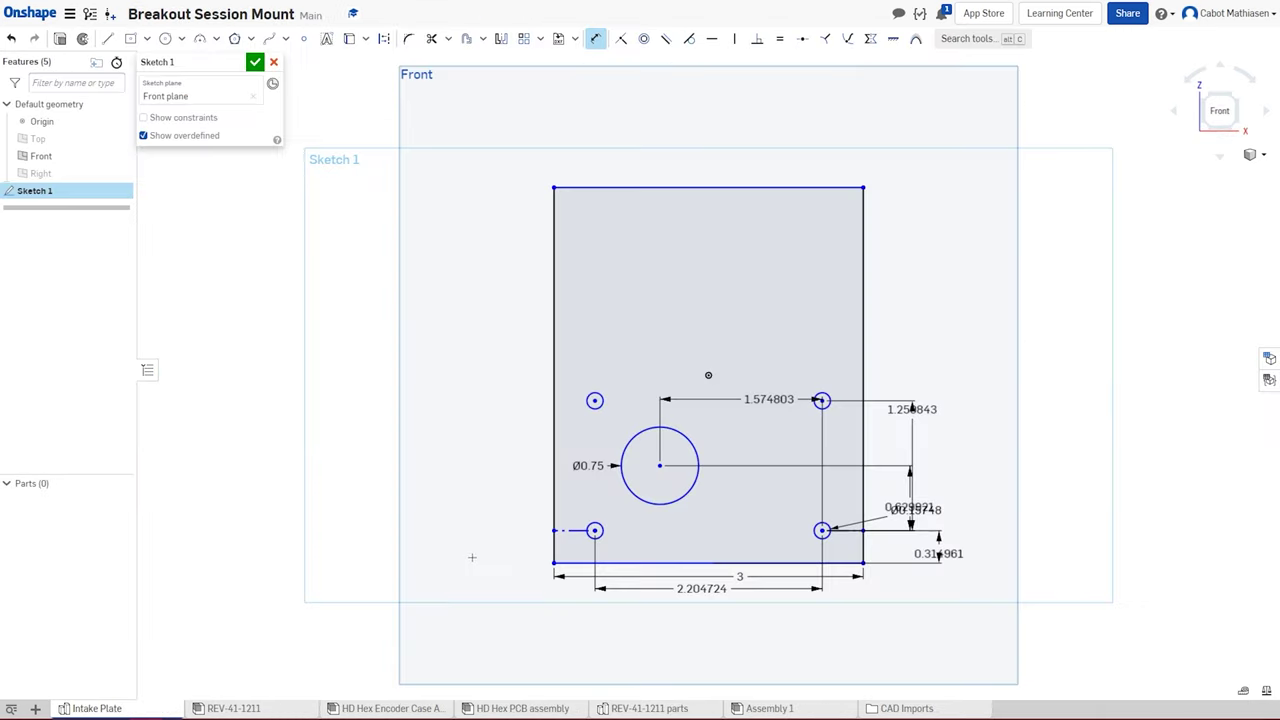
pyautogui.press('Escape')
pyautogui.press('d')
pyautogui.click(866, 345)
pyautogui.click(948, 342)
pyautogui.hotkey('ctrl', 'v')
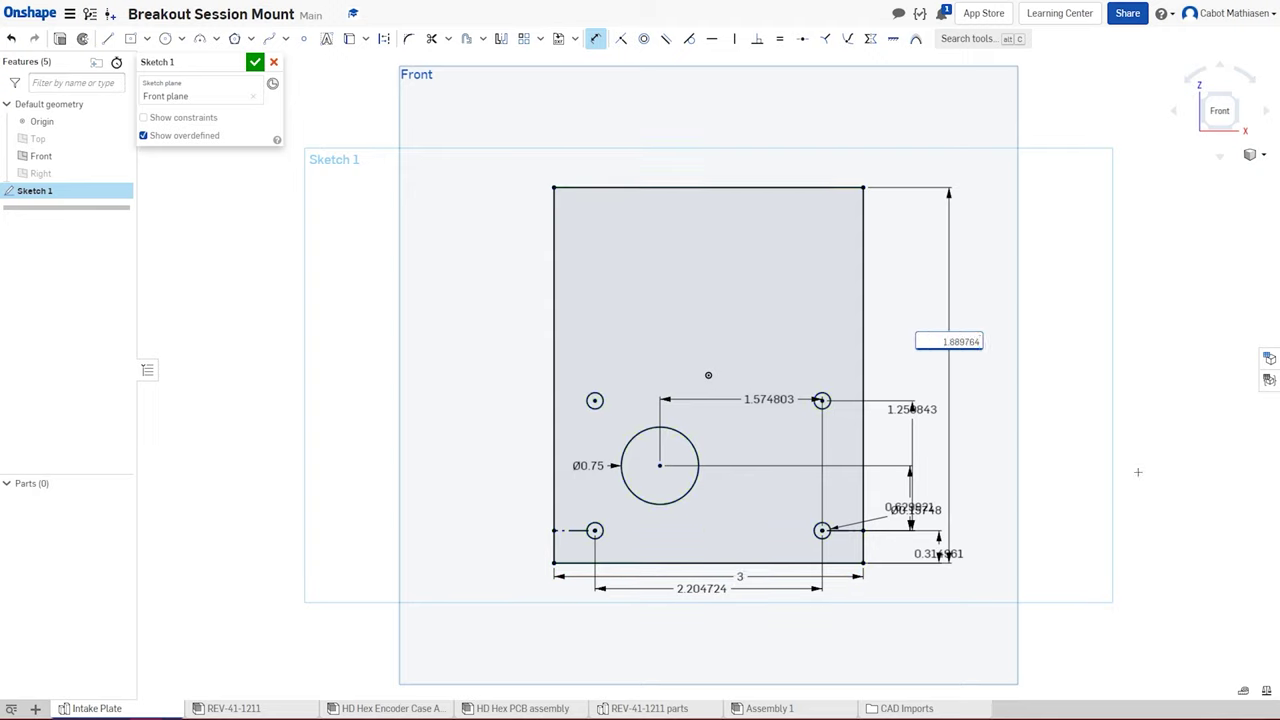
pyautogui.press('Return')
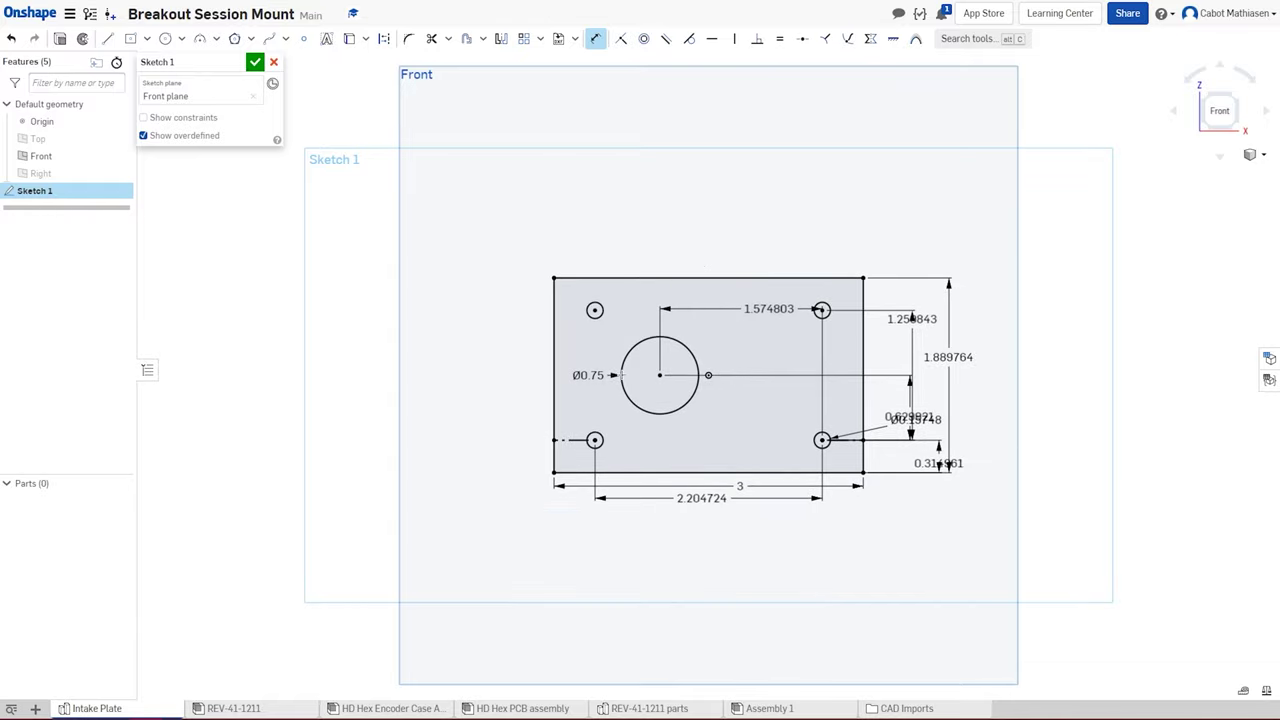
# - Convert the plate rectangle's upper edge to a construction line
pyautogui.scroll(-3, 640, 565)
pyautogui.press('Escape')
pyautogui.click(653, 362)
pyautogui.press('q')
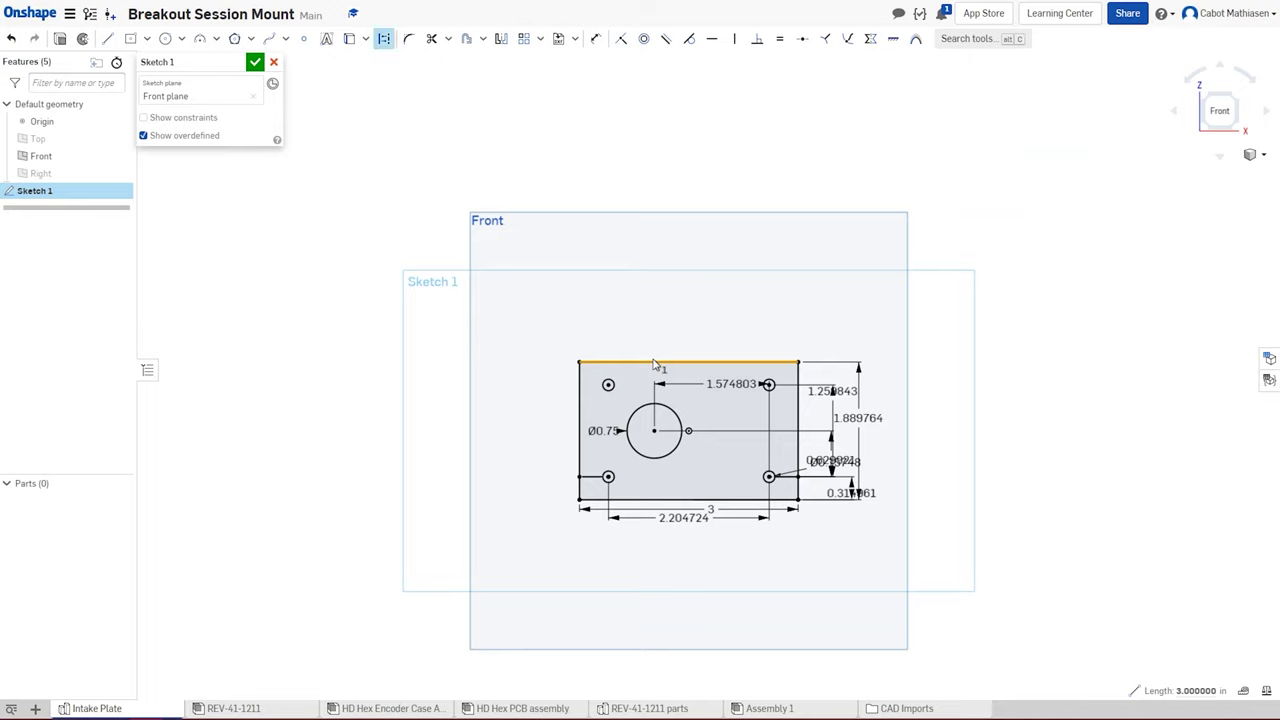
pyautogui.click(1001, 441)
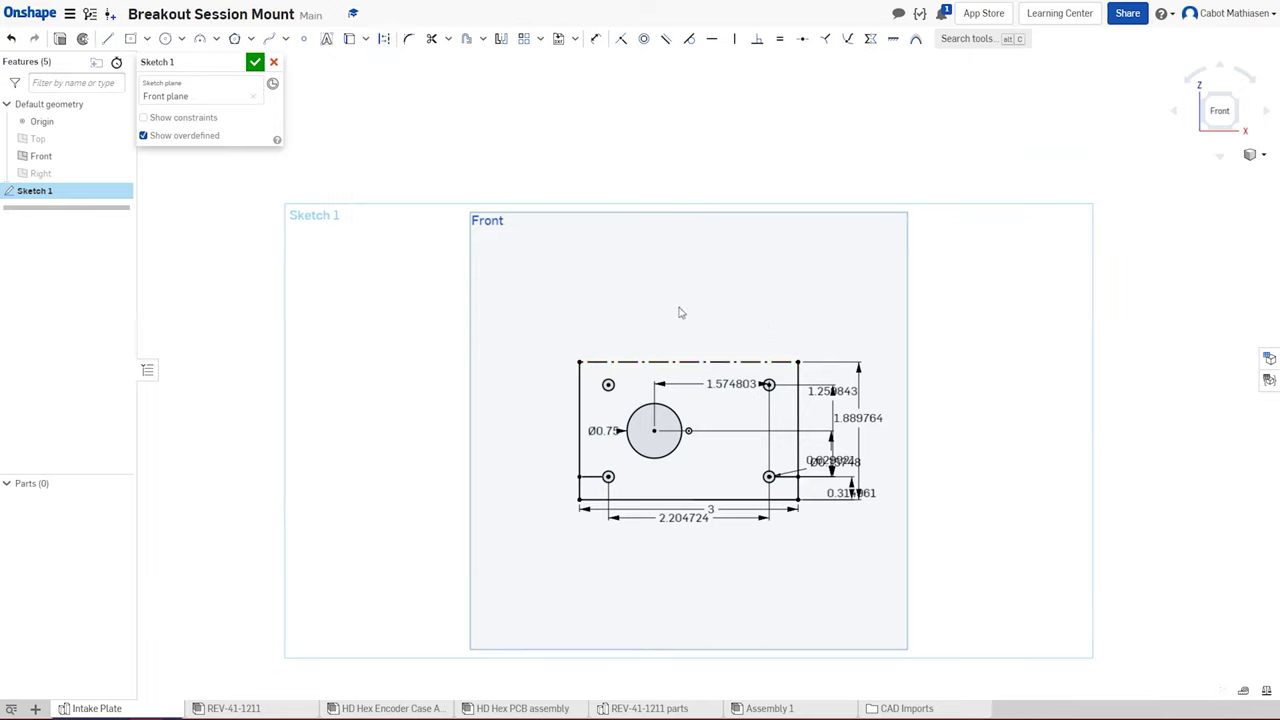
# - Extend the plate outline above the construction edge with three lines, about 3.56 in tall and matching the plate's width
pyautogui.click(110, 42)
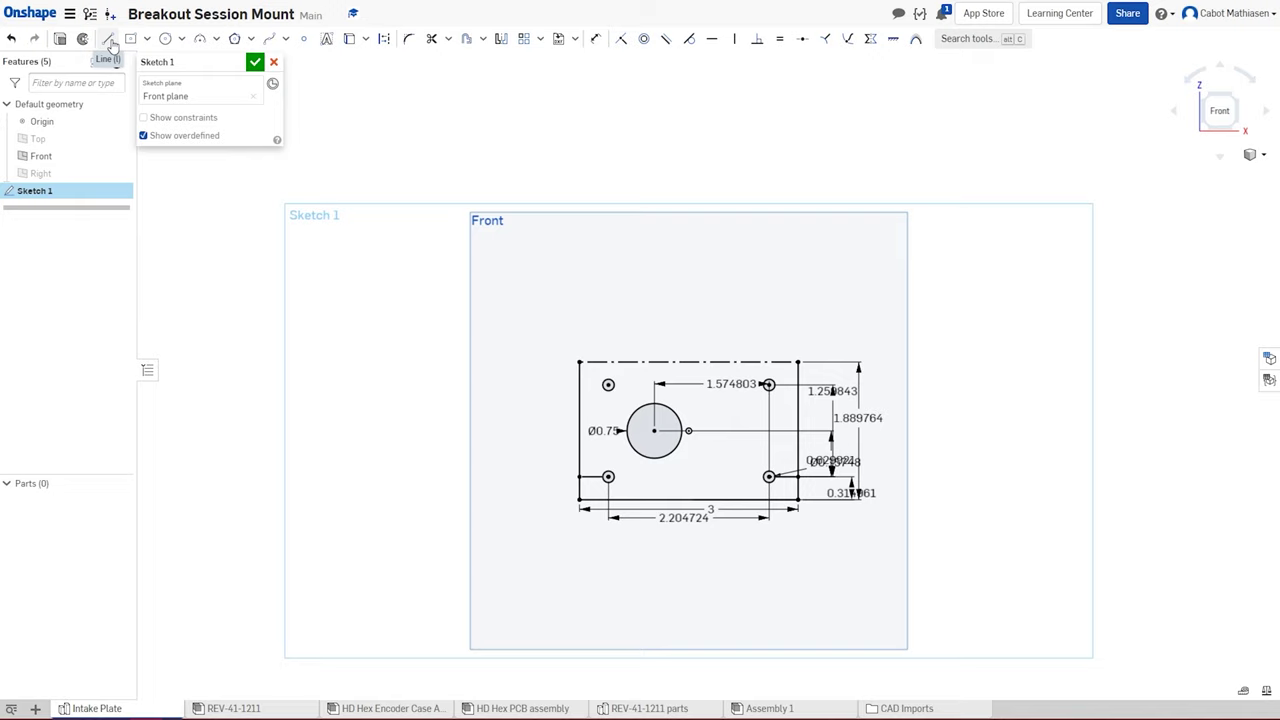
pyautogui.click(110, 42)
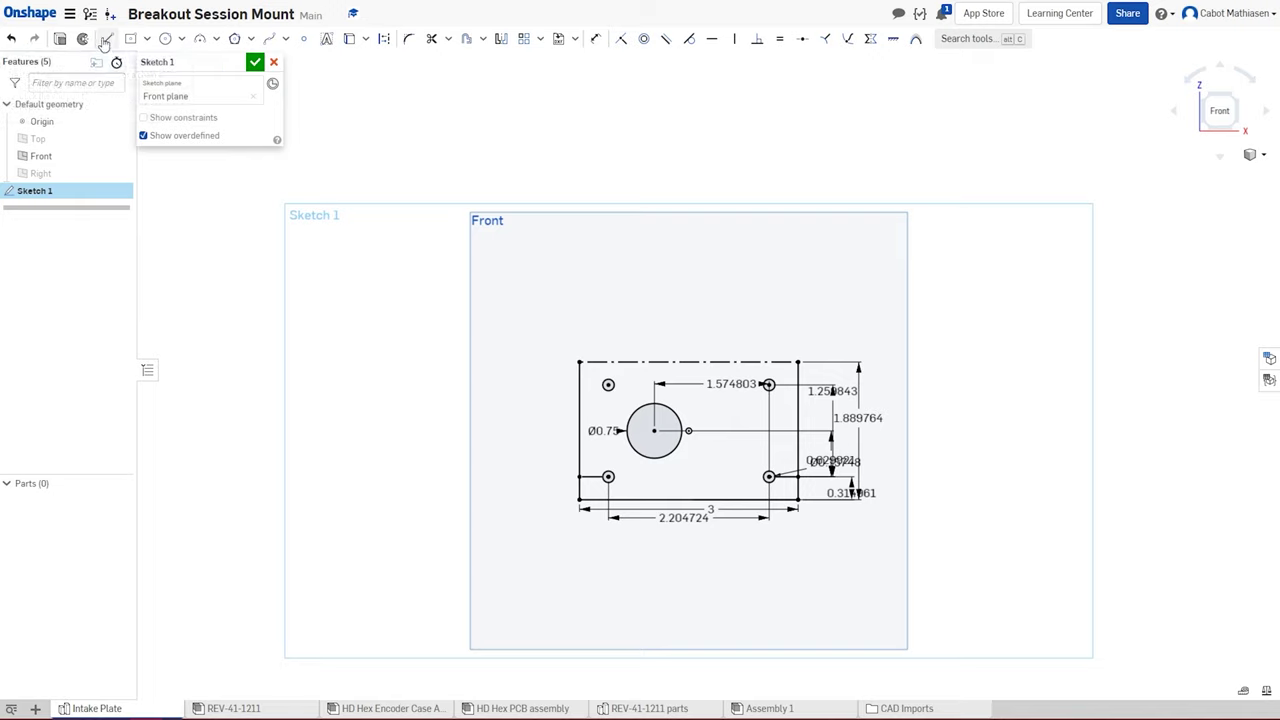
pyautogui.click(579, 361)
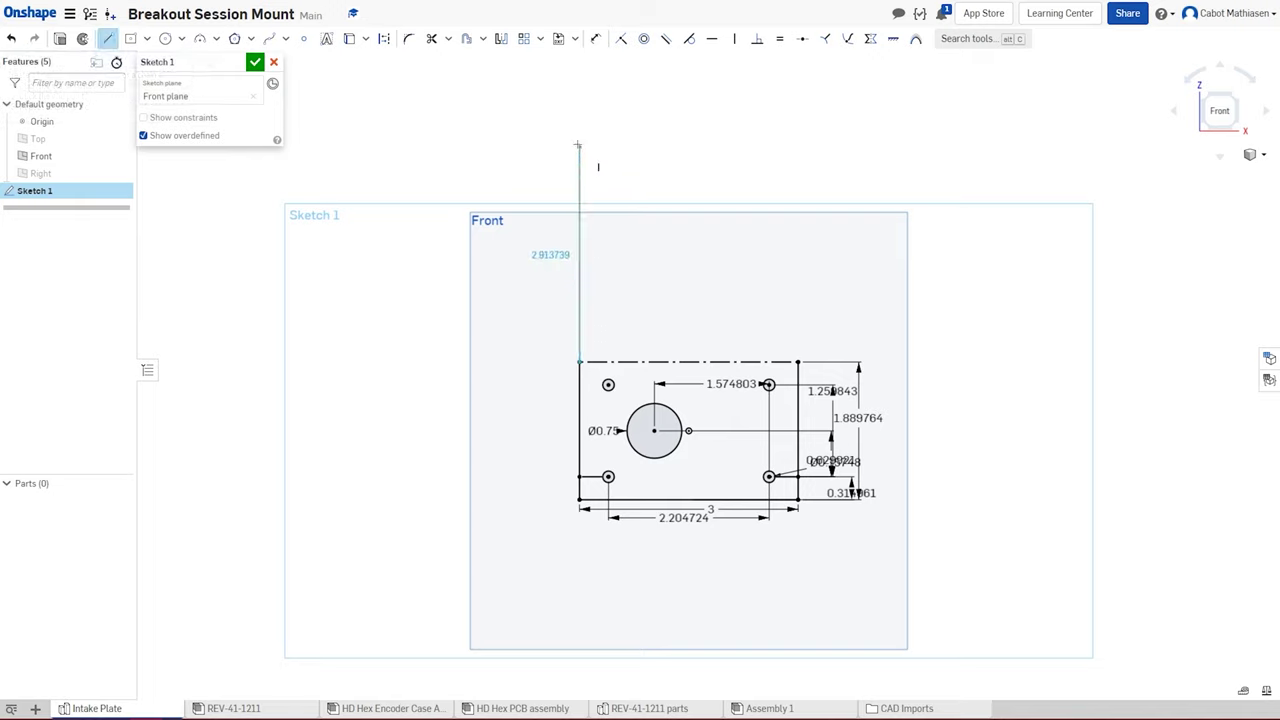
pyautogui.click(579, 102)
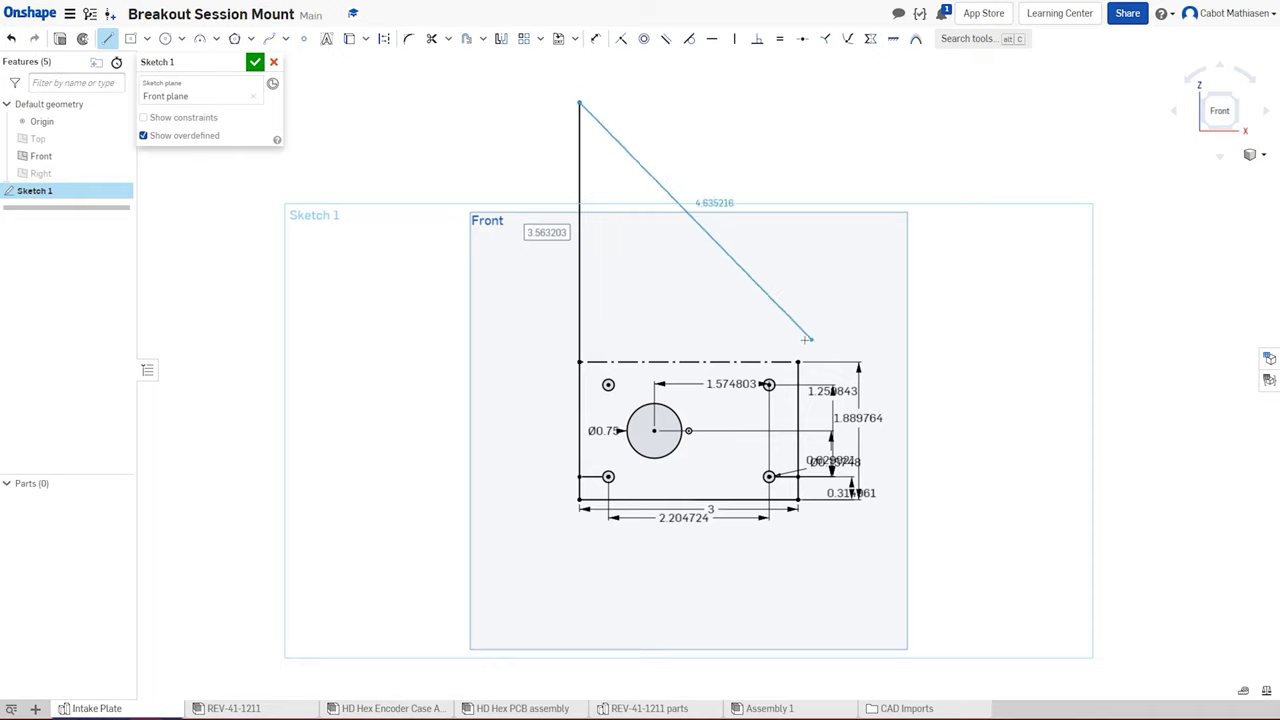
pyautogui.click(799, 102)
pyautogui.click(799, 361)
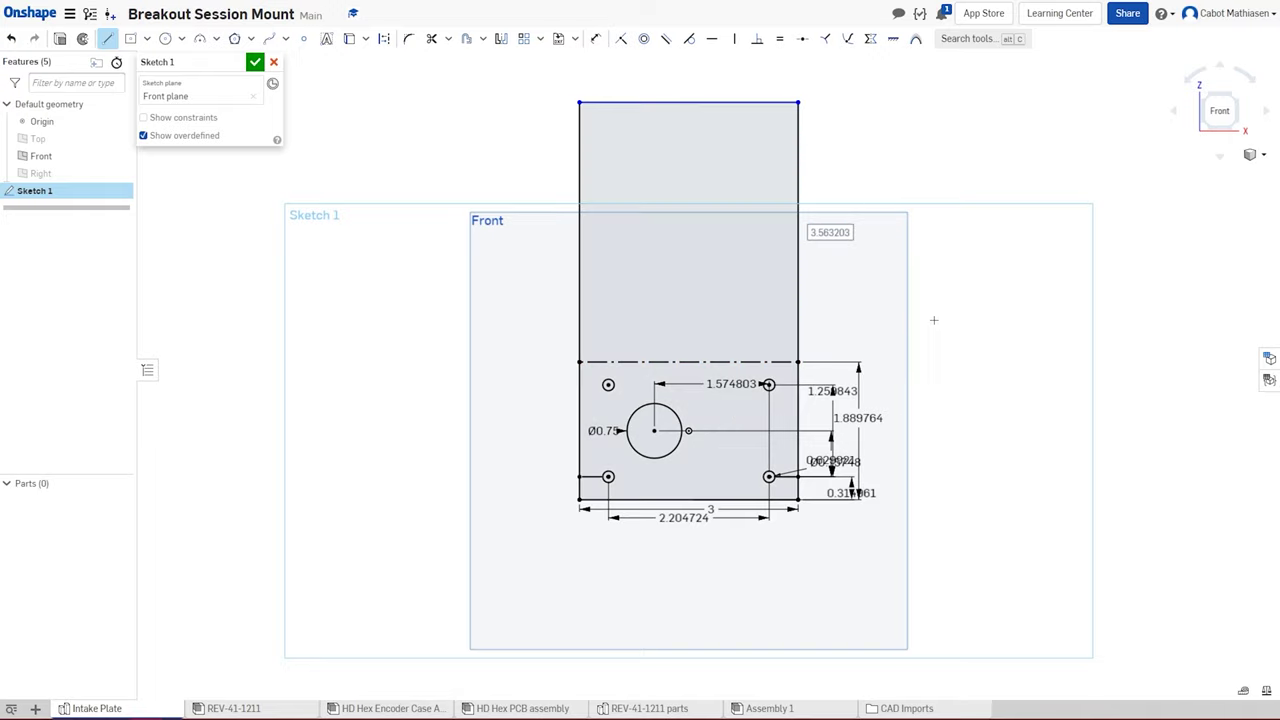
pyautogui.press('Escape')
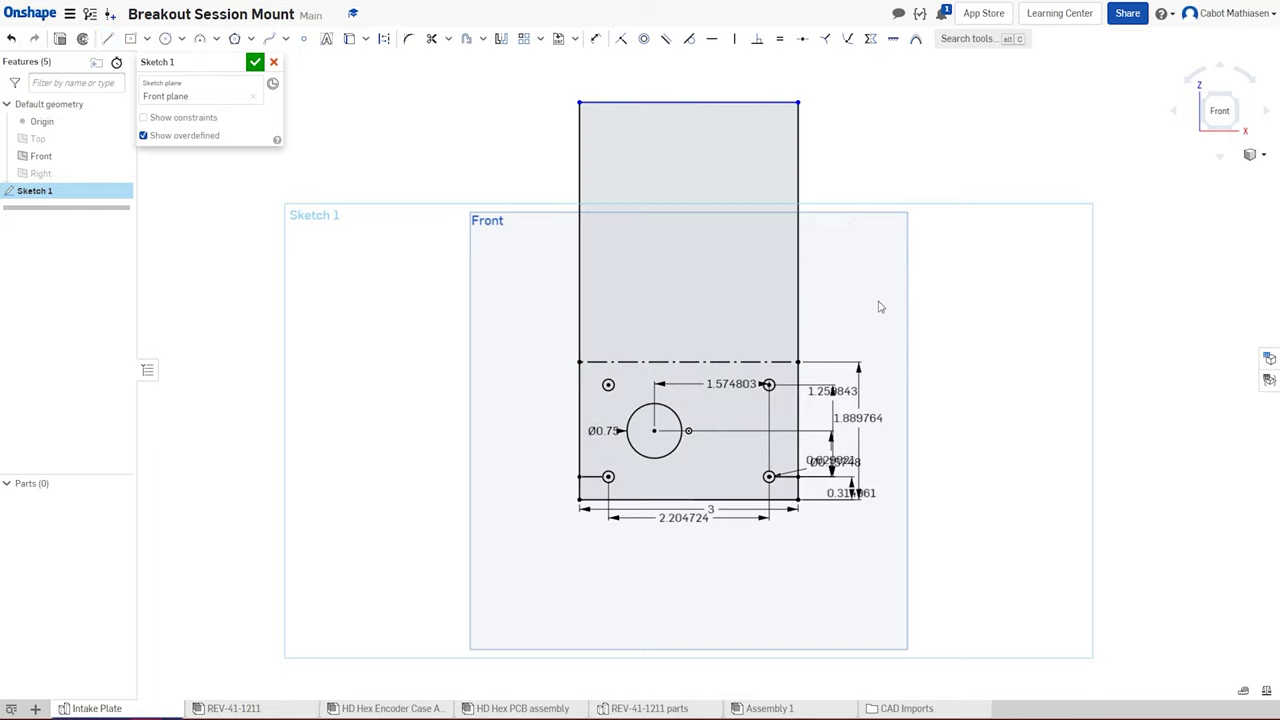
# - Draw four small circles in a diamond pattern in the plate extension, the lowest about 0.33 in and the left one about 0.18 in across
pyautogui.click(165, 38)
pyautogui.click(688, 134)
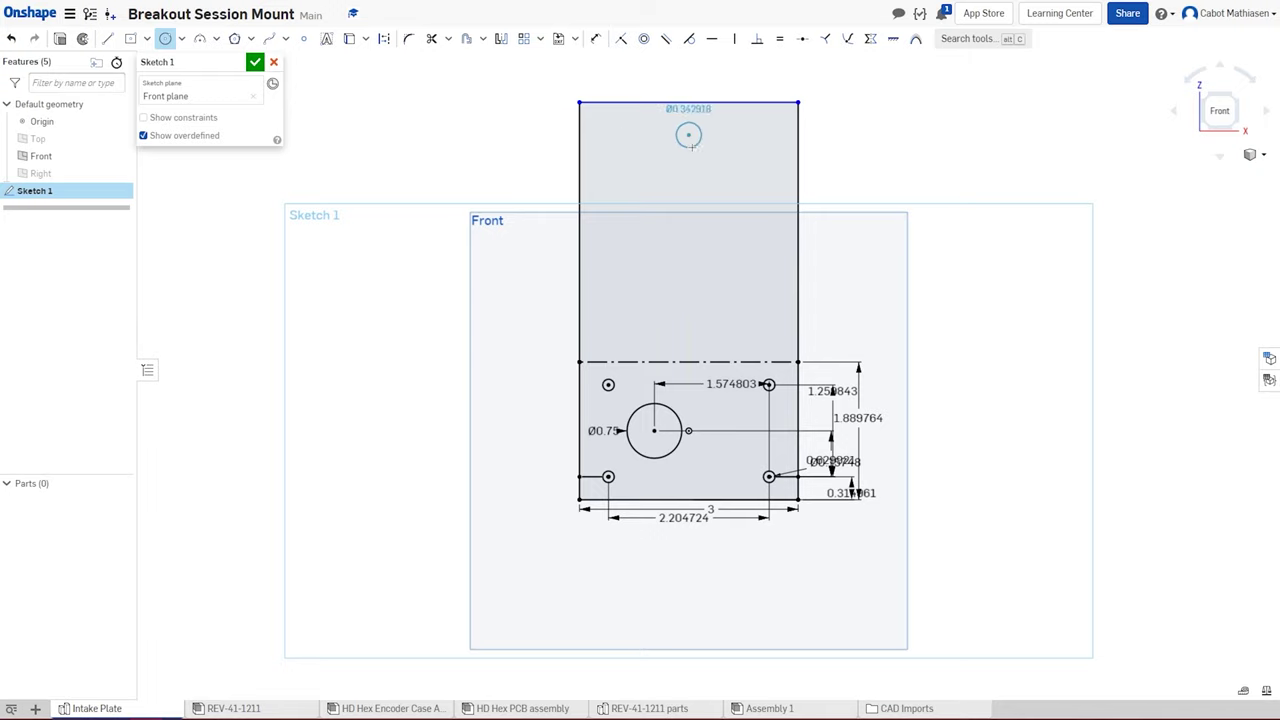
pyautogui.click(702, 156)
pyautogui.click(688, 226)
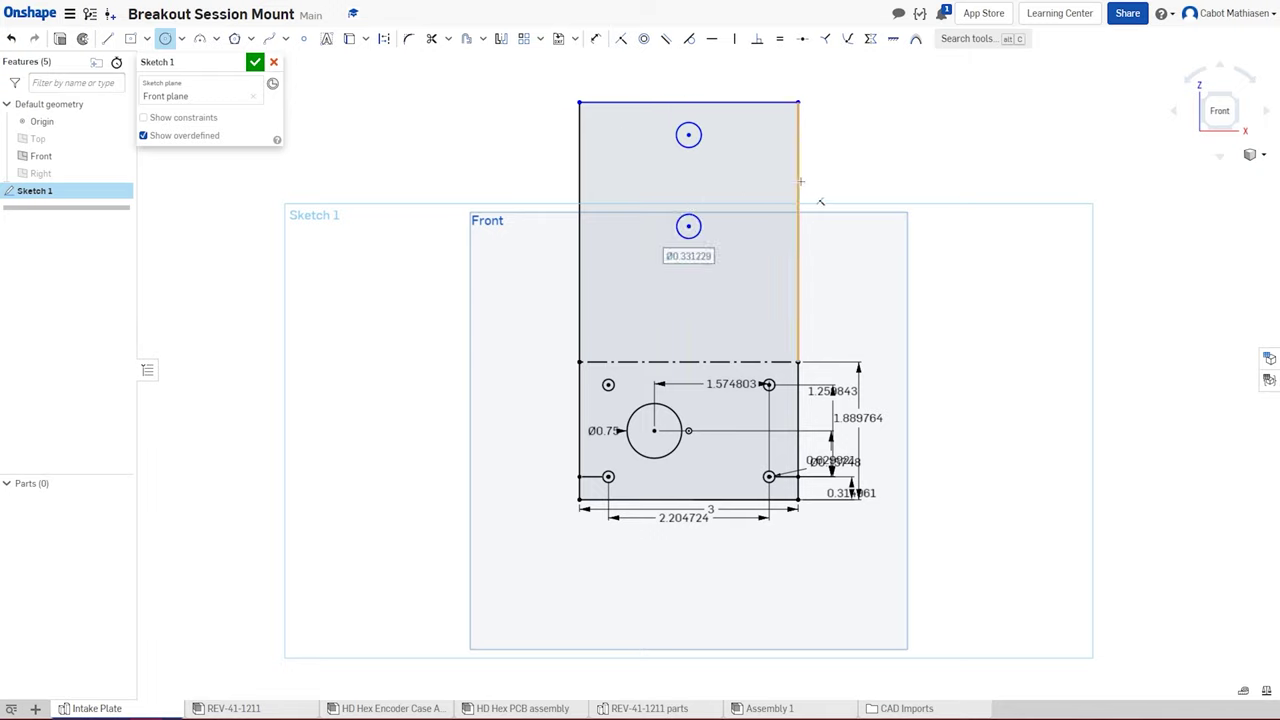
pyautogui.moveTo(739, 176); pyautogui.dragTo(749, 177)
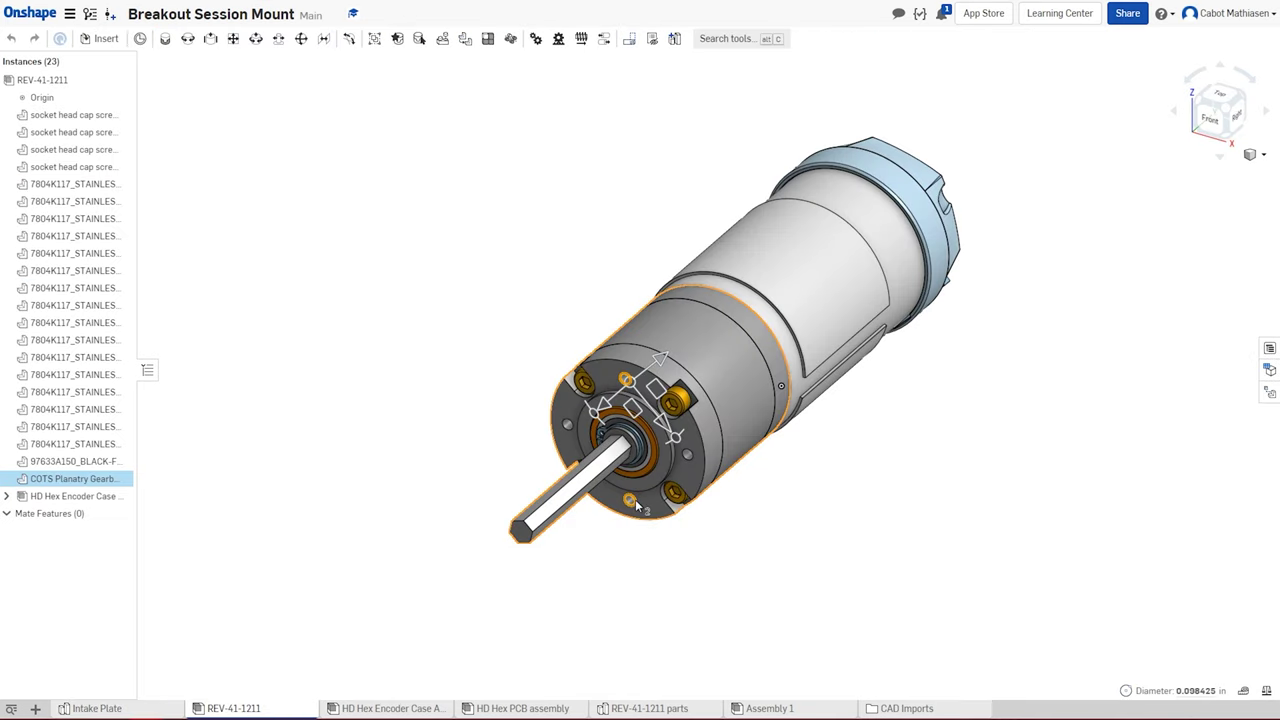
# - Measure and copy the center distance between two opposite holes on the REV-41-1211 gearbox face, and return to the Intake Plate sketch
pyautogui.click(637, 507)
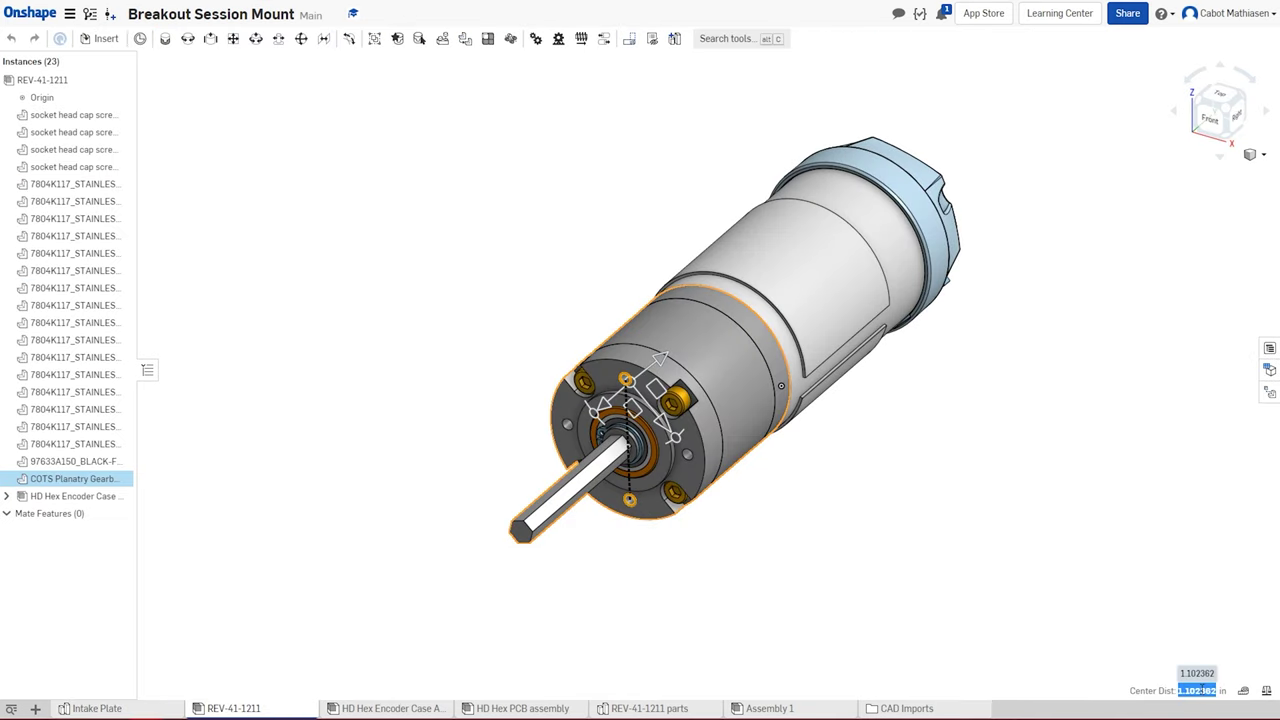
pyautogui.click(140, 708)
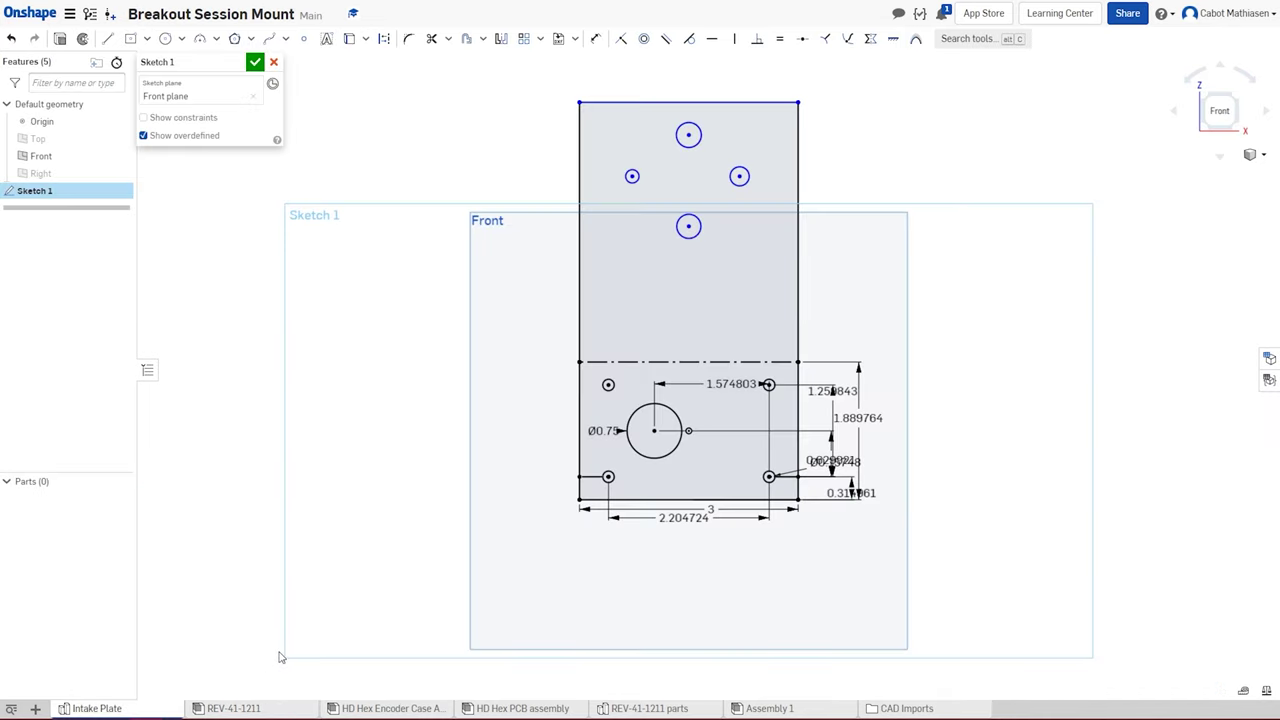
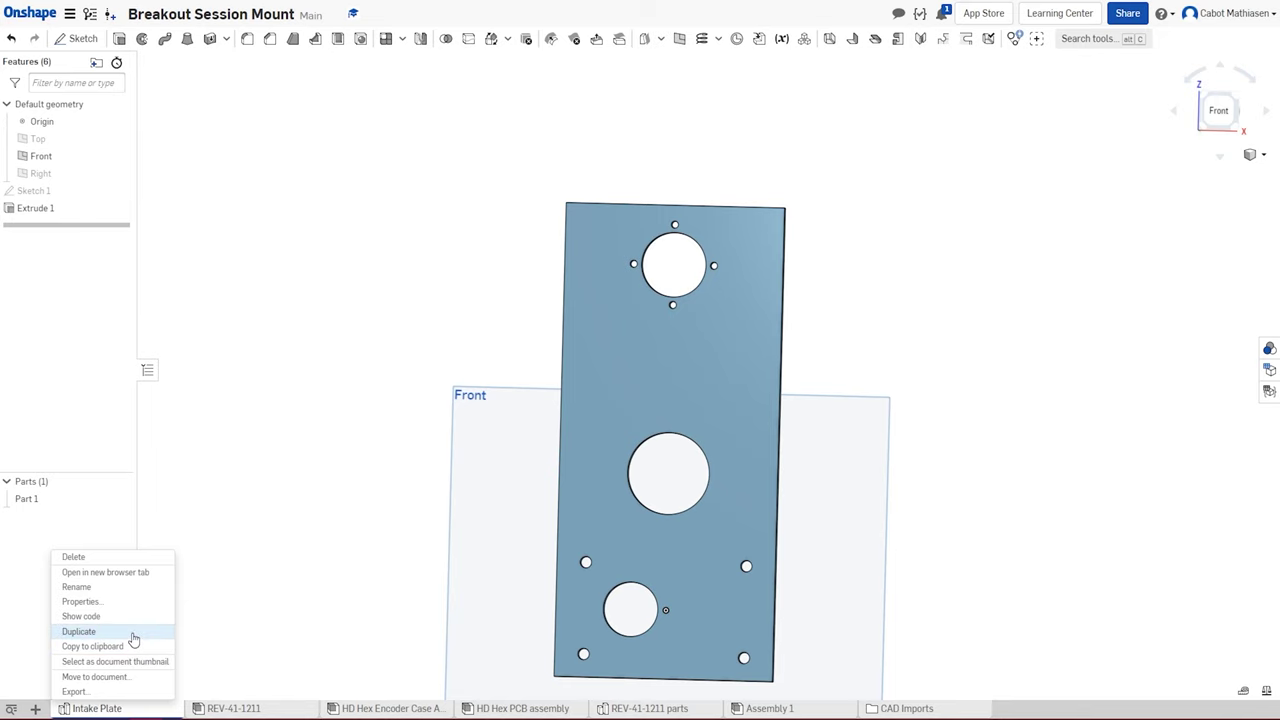
# - Duplicate the Intake Plate part studio and open the copy's Sketch 1 for editing in the front view
pyautogui.click(132, 631)
pyautogui.click(260, 710)
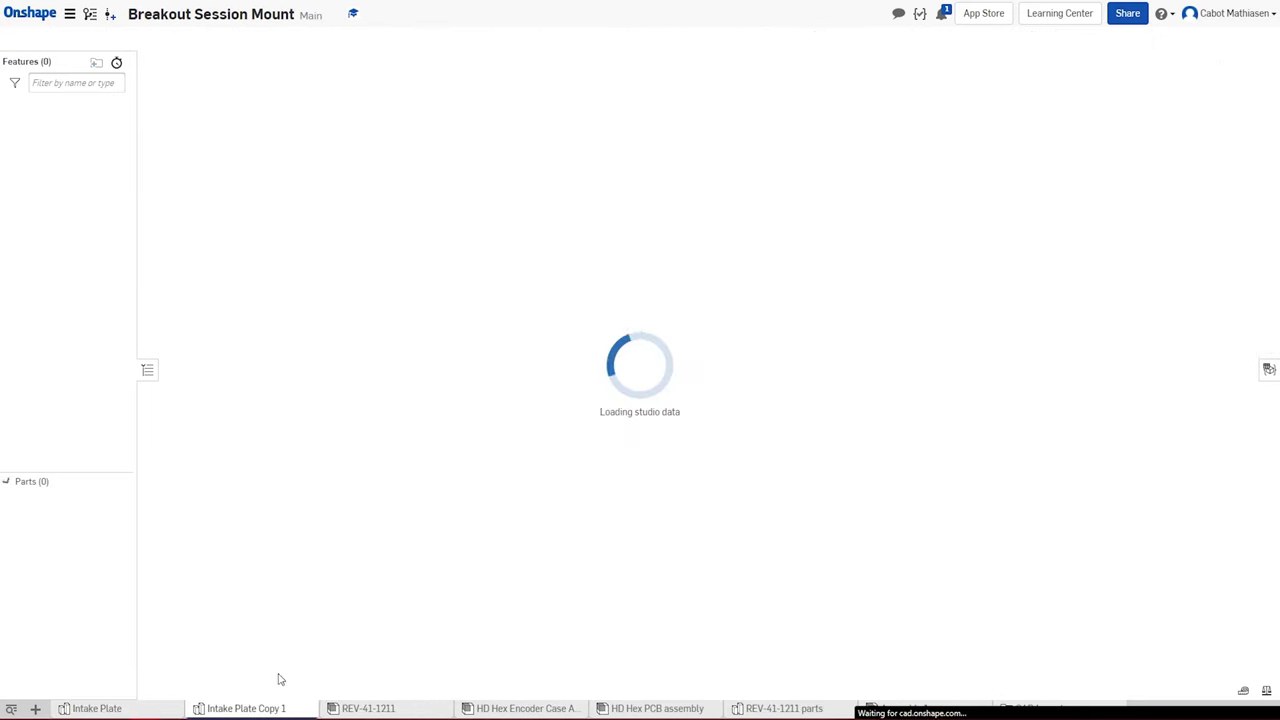
pyautogui.doubleClick(51, 194)
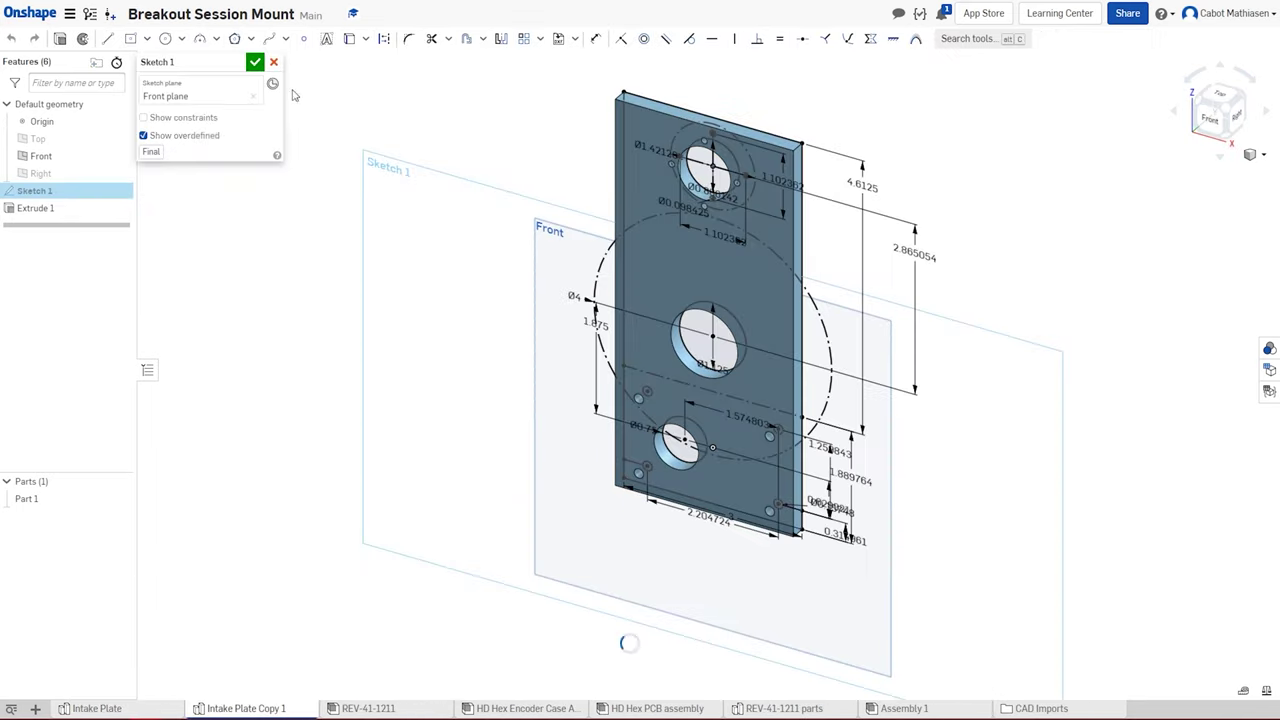
pyautogui.click(1218, 122)
# - Draw a horizontal line across the plate above the large center hole and dimension it 2 in above the construction line
pyautogui.press('l')
pyautogui.click(572, 258)
pyautogui.click(789, 258)
pyautogui.press('u')
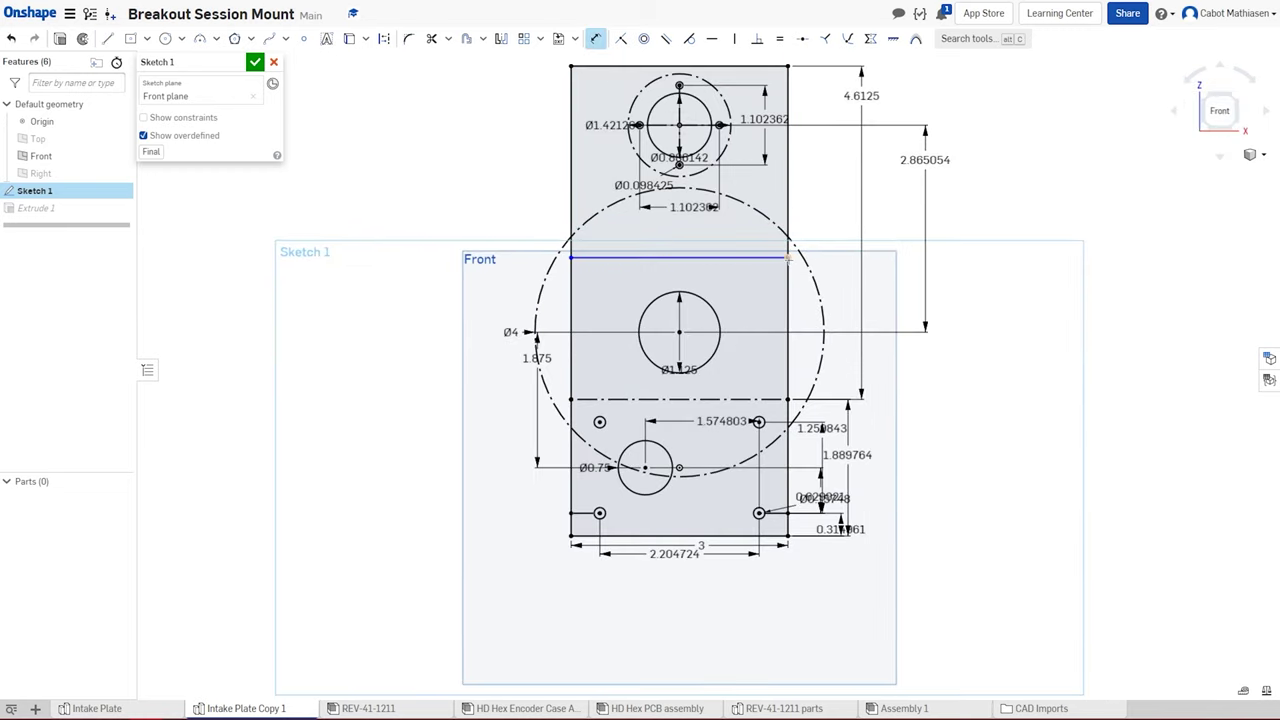
pyautogui.click(788, 258)
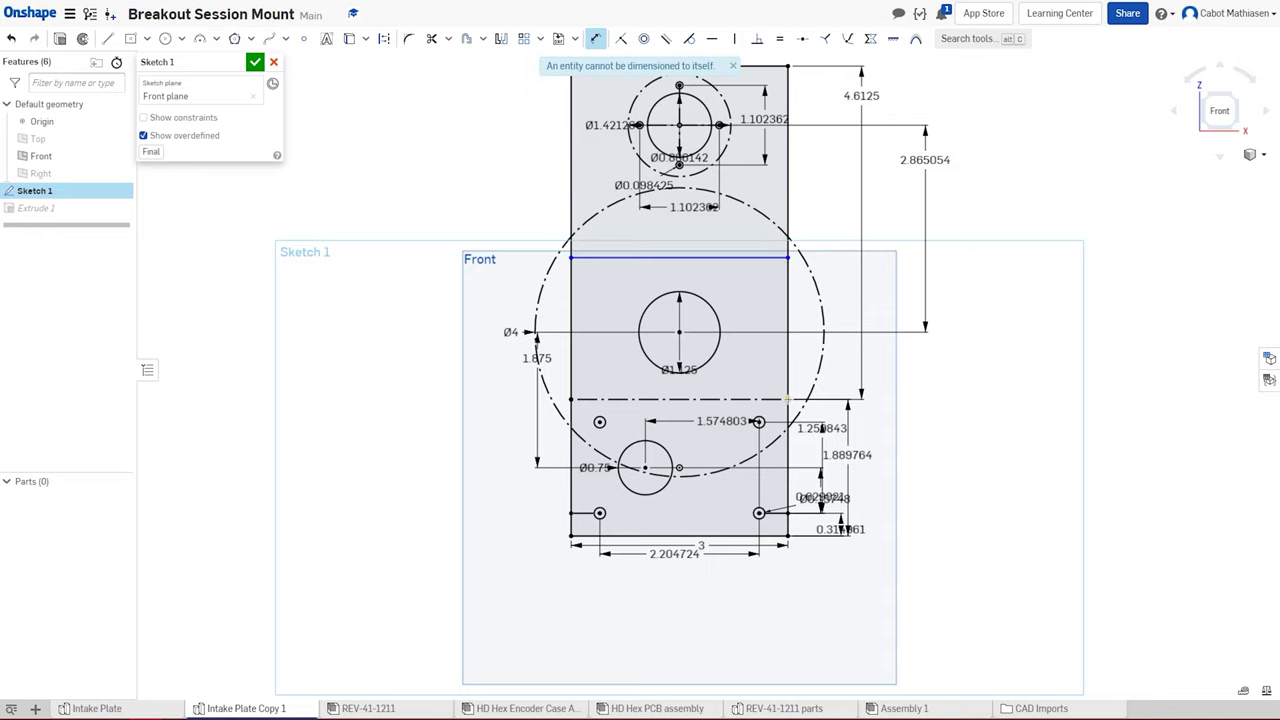
pyautogui.click(788, 399)
pyautogui.click(1010, 346)
pyautogui.write('2')
pyautogui.press('Return')
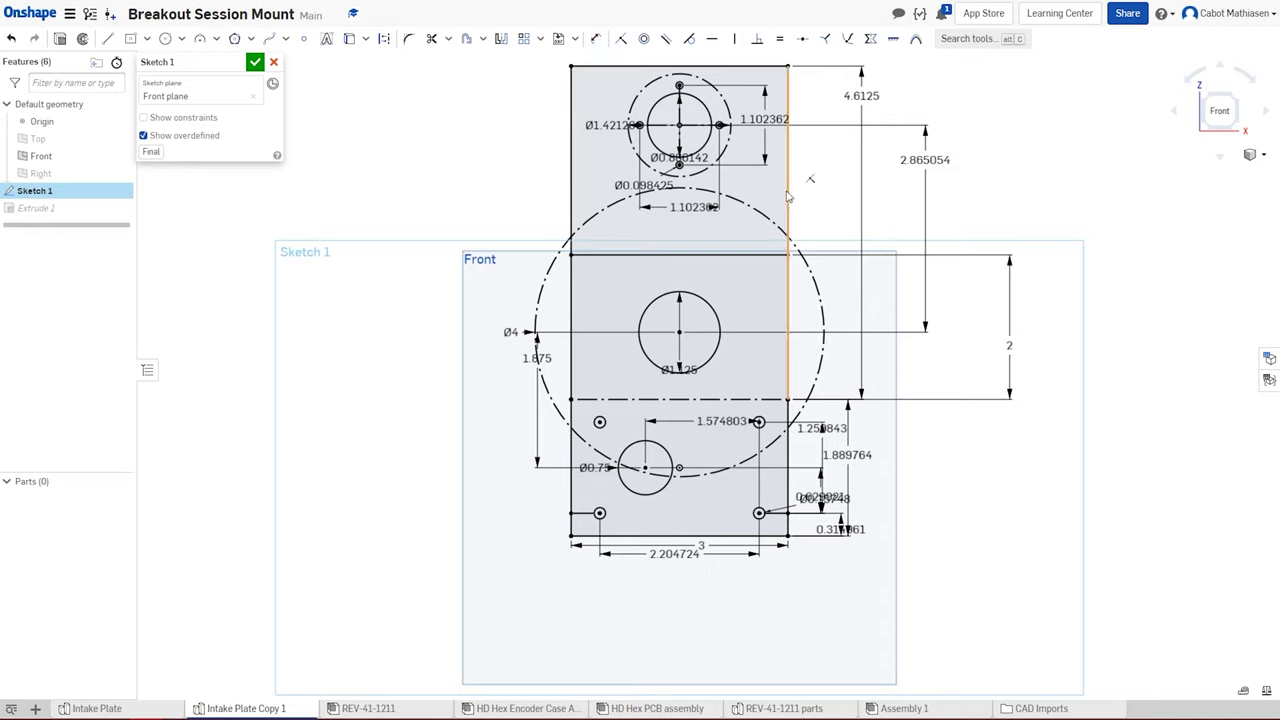
# - Trim both side edges of the plate outline between the top edge and the 4 in construction circle
pyautogui.moveTo(808, 243)
pyautogui.mouseDown()
pyautogui.moveTo(569, 158)
pyautogui.moveTo(560, 55)
pyautogui.mouseUp()
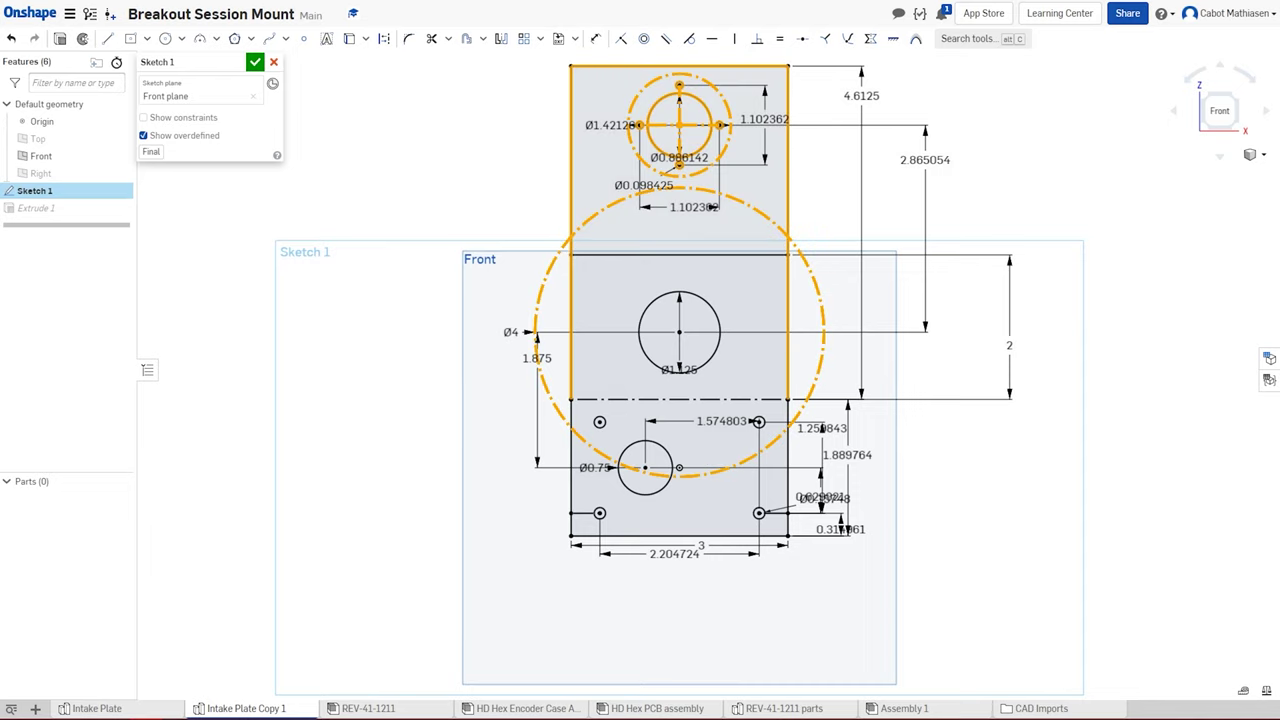
pyautogui.click(764, 216)
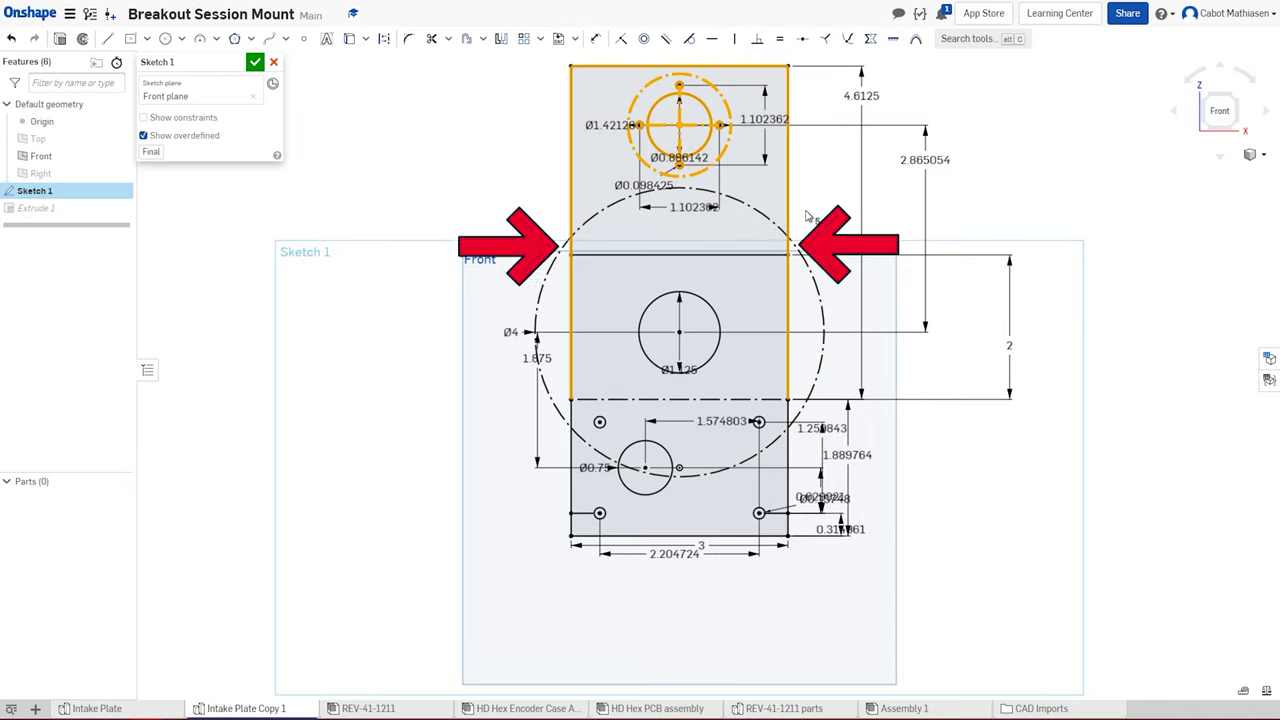
pyautogui.click(500, 146)
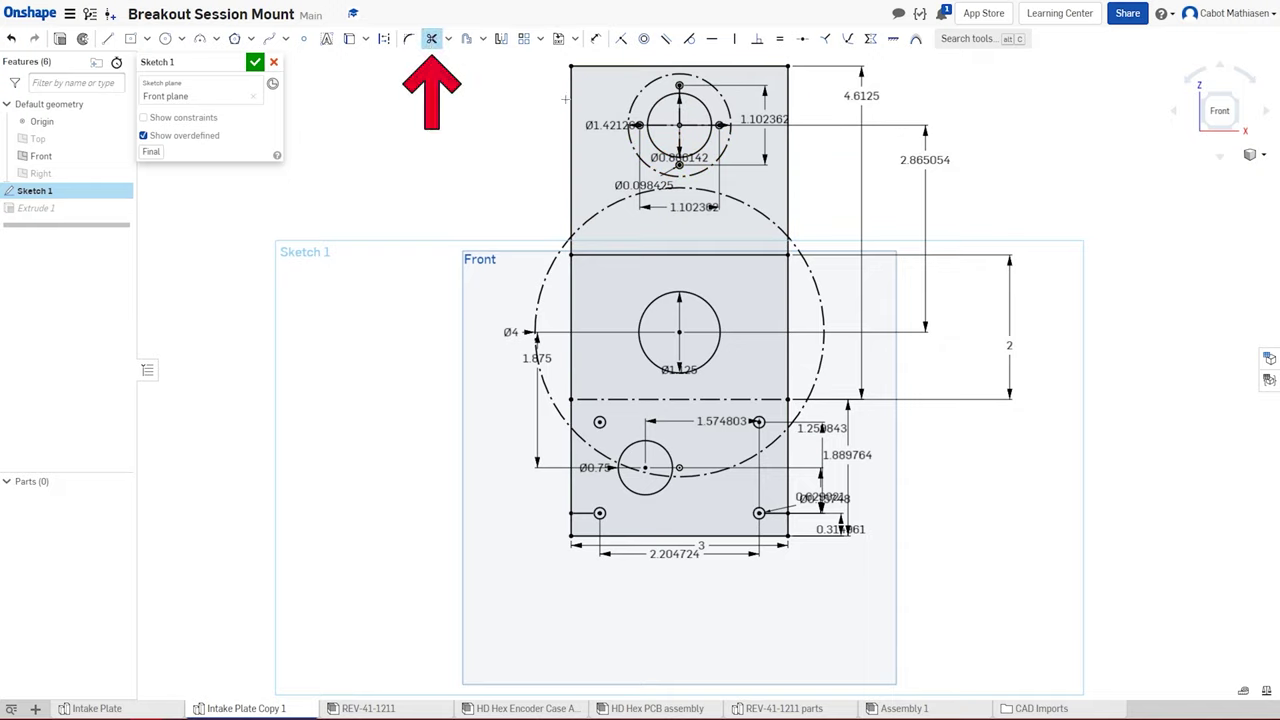
pyautogui.click(568, 93)
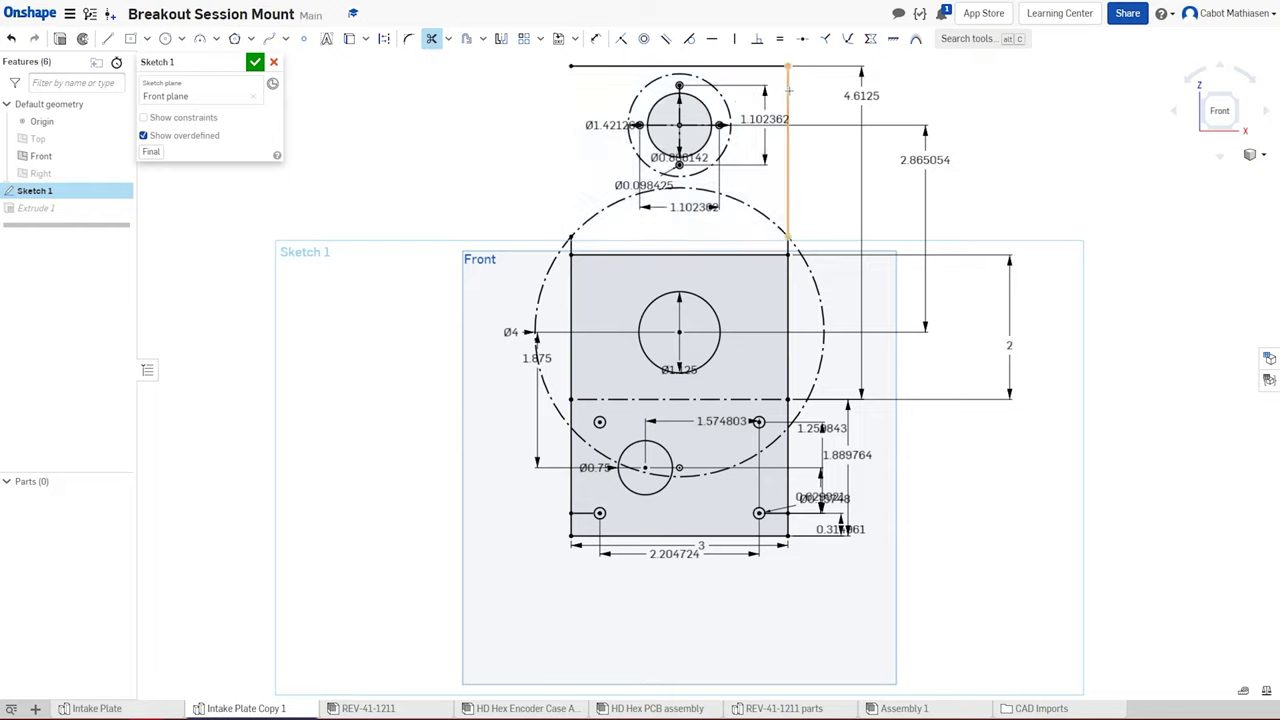
pyautogui.click(788, 91)
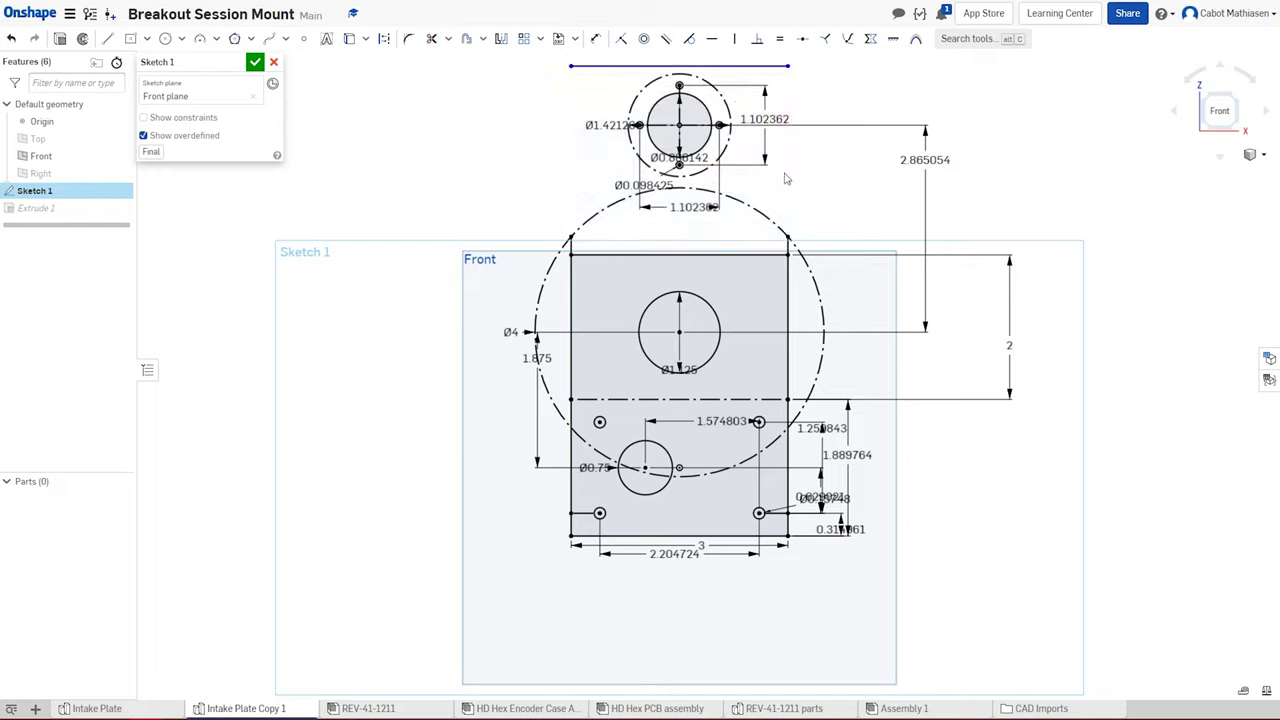
# - Delete the old top edge and the motor hole pattern with its construction geometry, and finish the sketch
pyautogui.moveTo(785, 178); pyautogui.dragTo(566, 57)
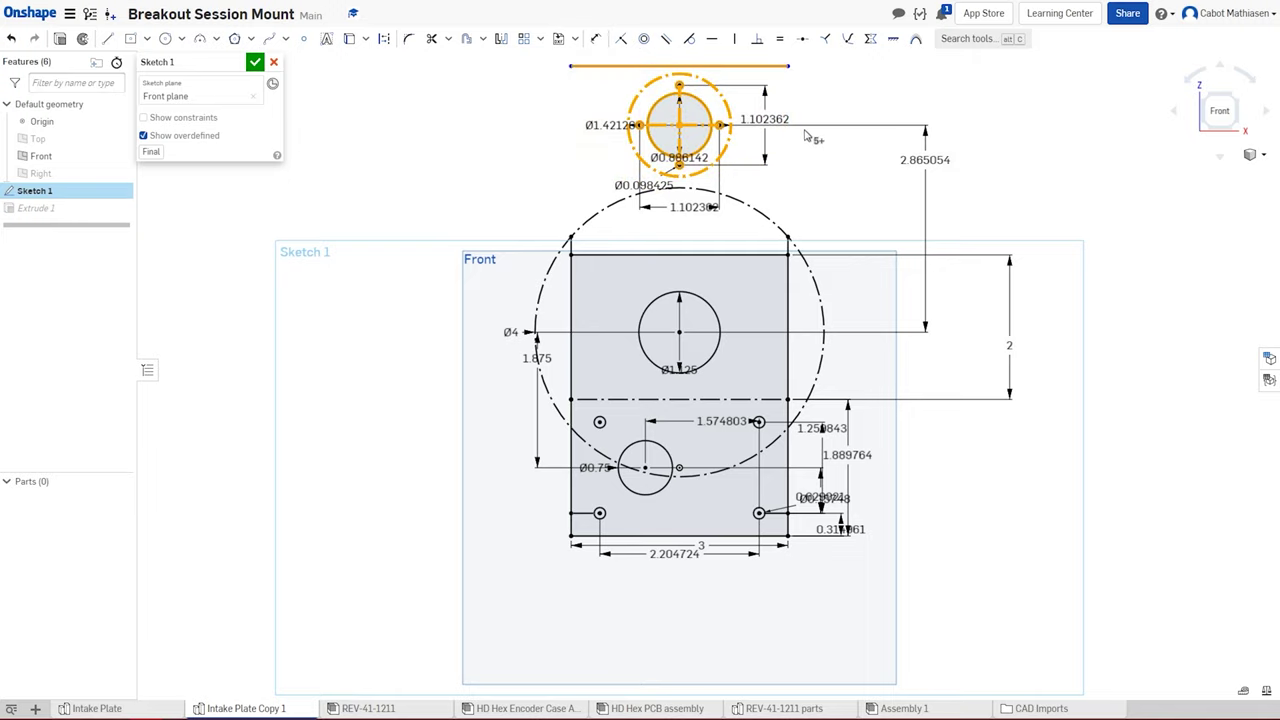
pyautogui.press('Delete')
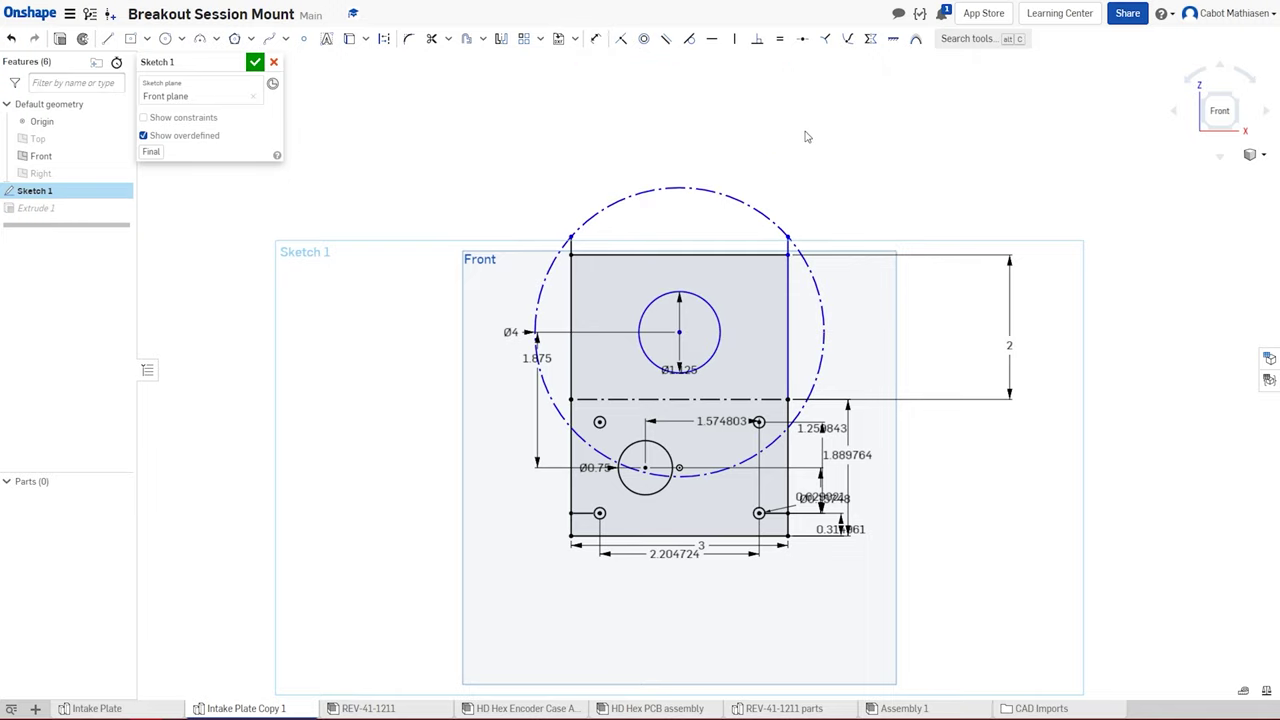
pyautogui.click(255, 64)
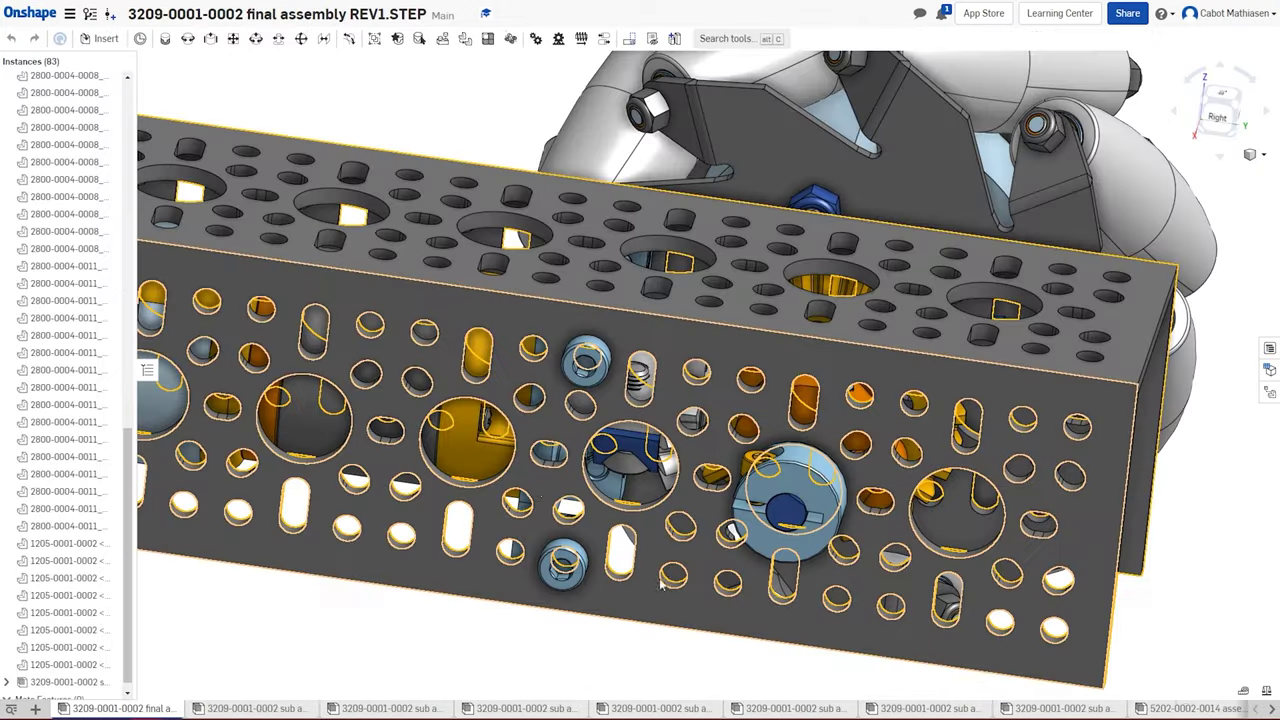
# - Start inserting parts from the Breakout Session Mount document into the goBILDA chassis assembly and create version V1 of that document
pyautogui.scroll(-3, 530, 488)
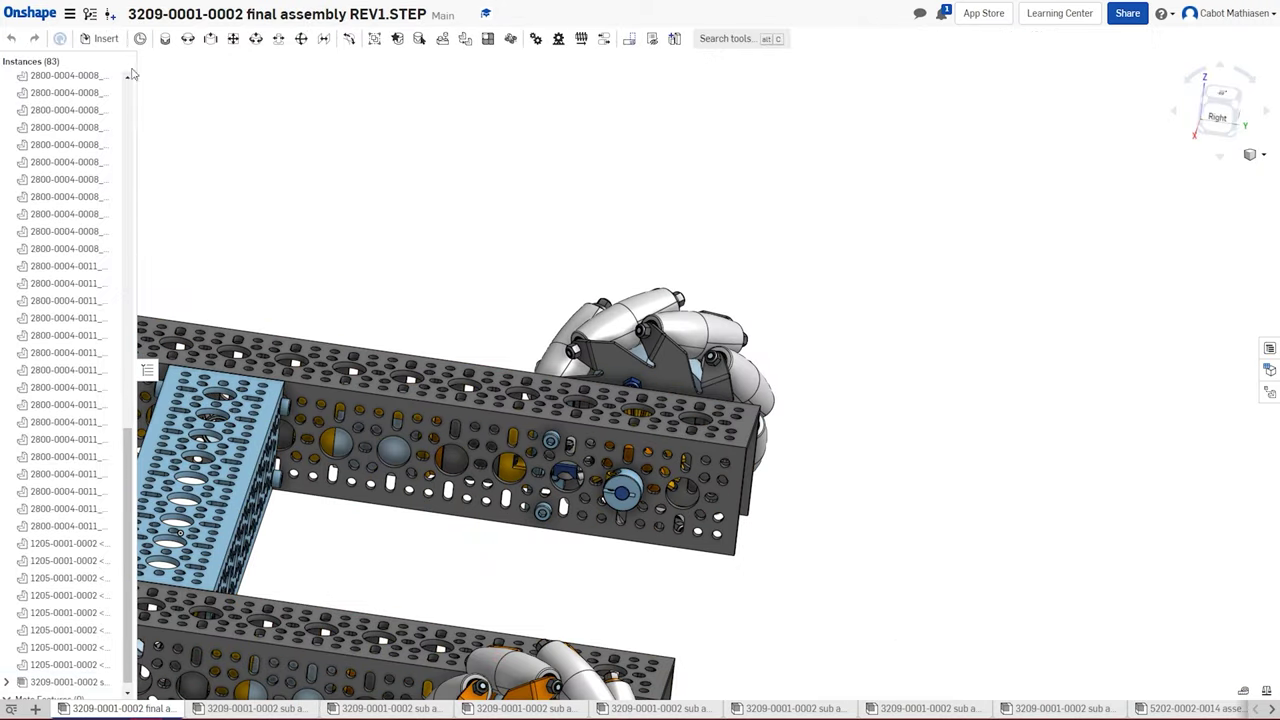
pyautogui.click(105, 40)
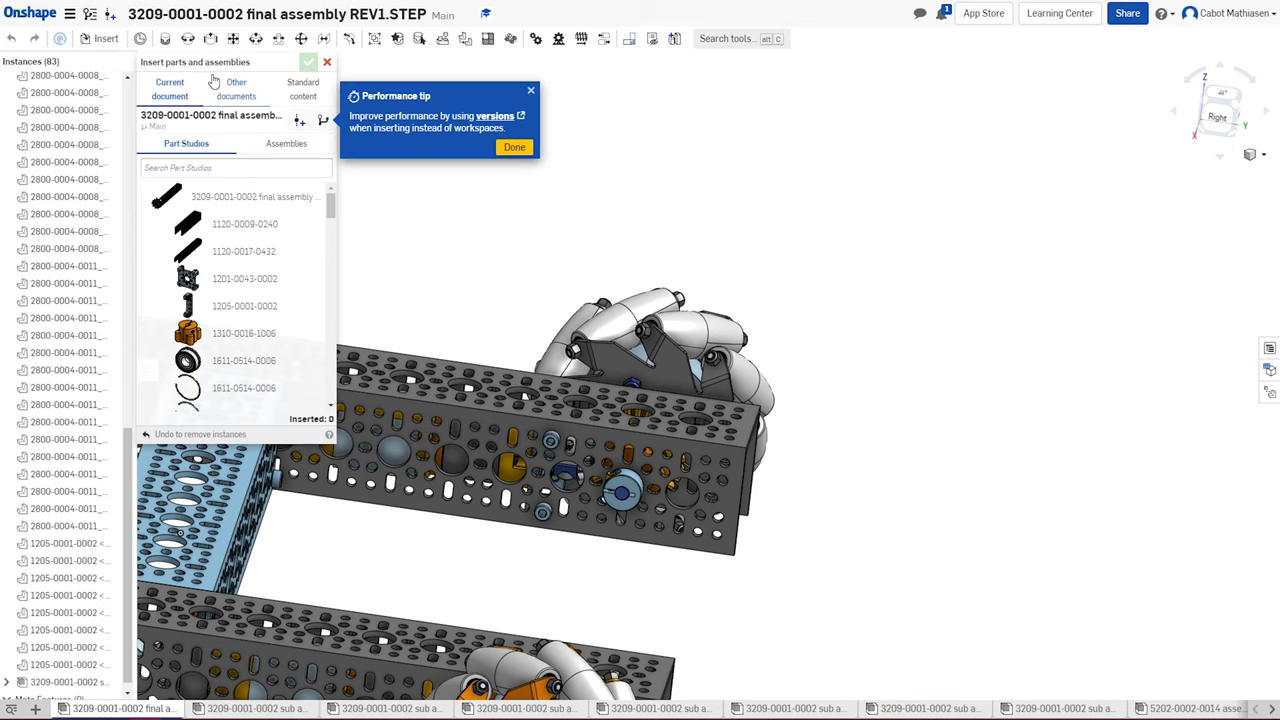
pyautogui.click(246, 98)
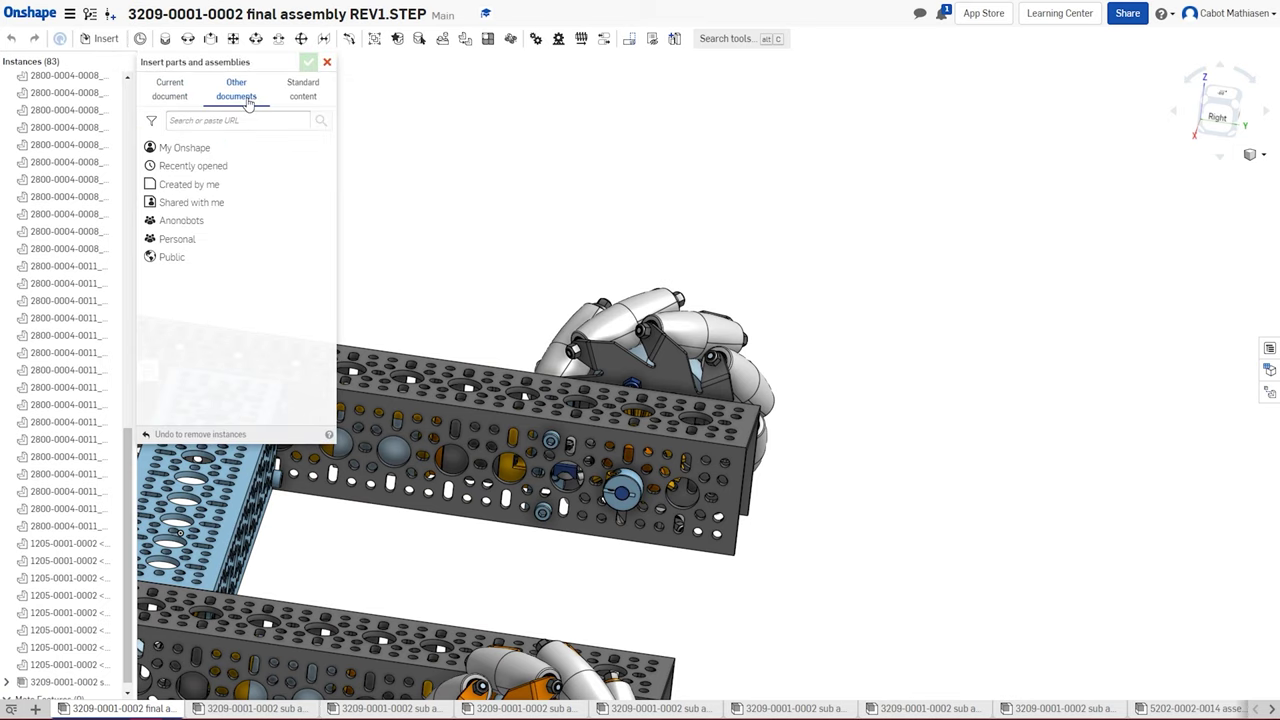
pyautogui.click(221, 150)
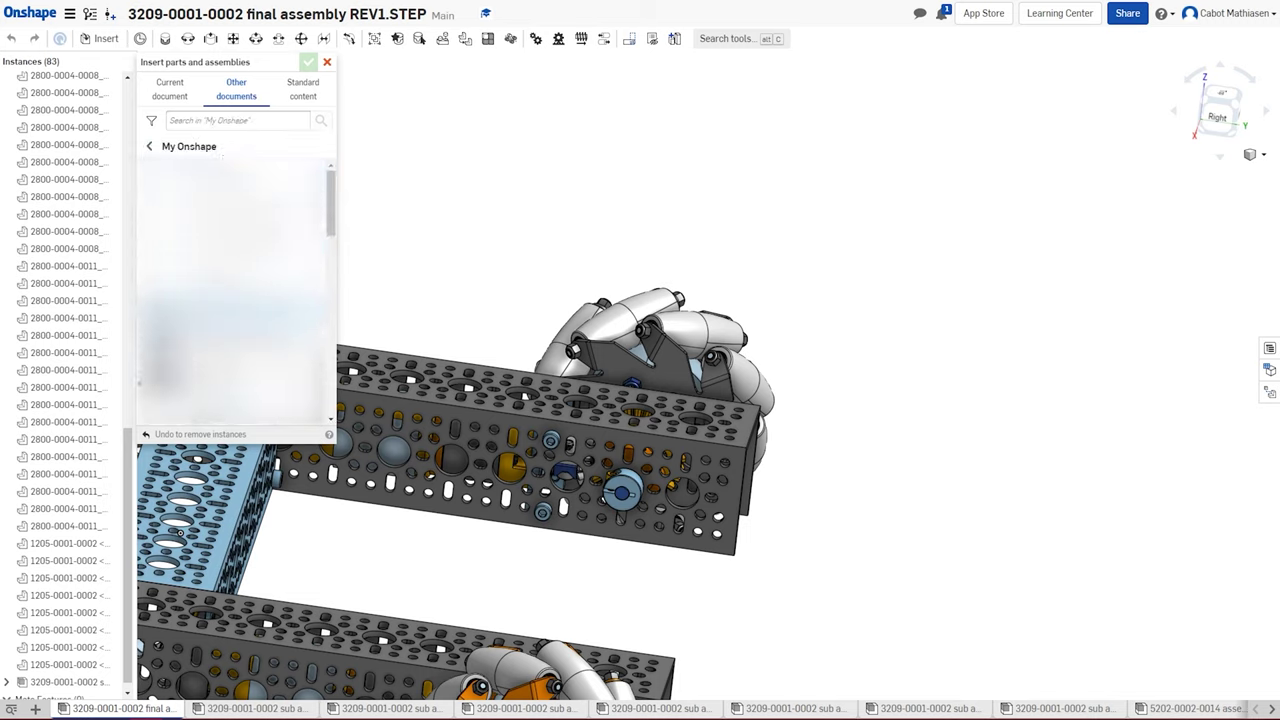
pyautogui.click(289, 316)
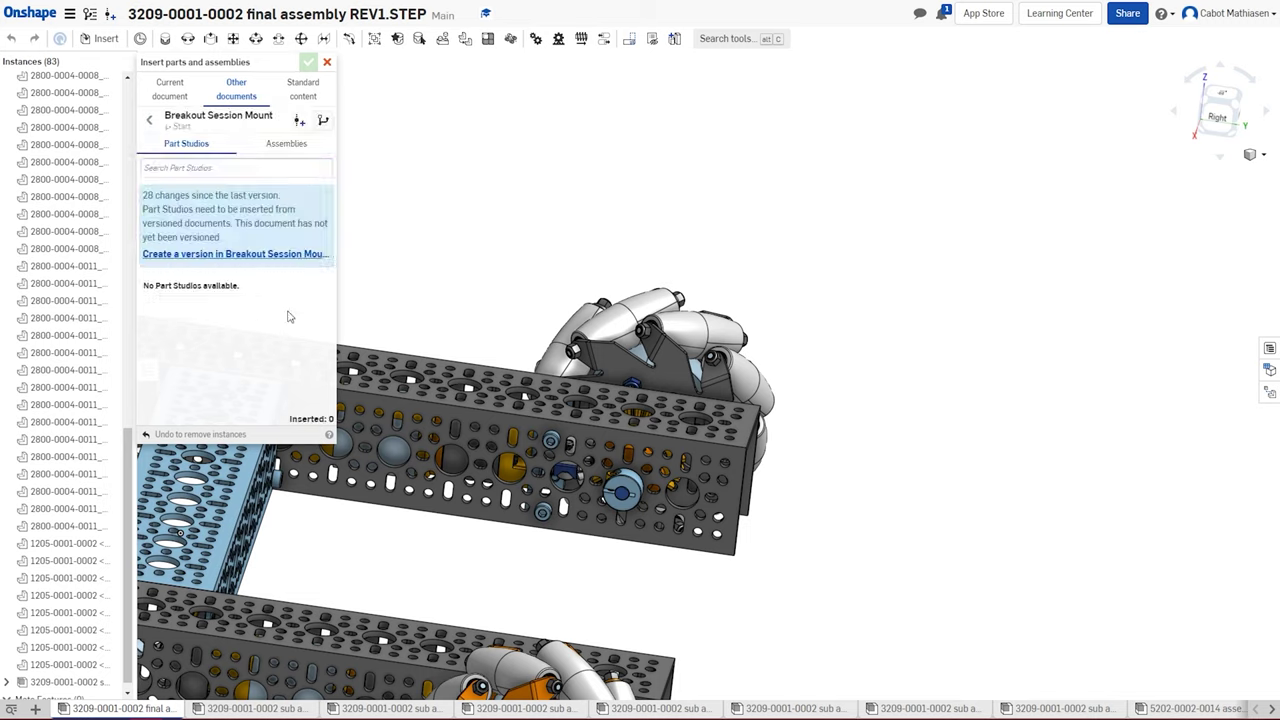
pyautogui.click(243, 255)
pyautogui.click(712, 212)
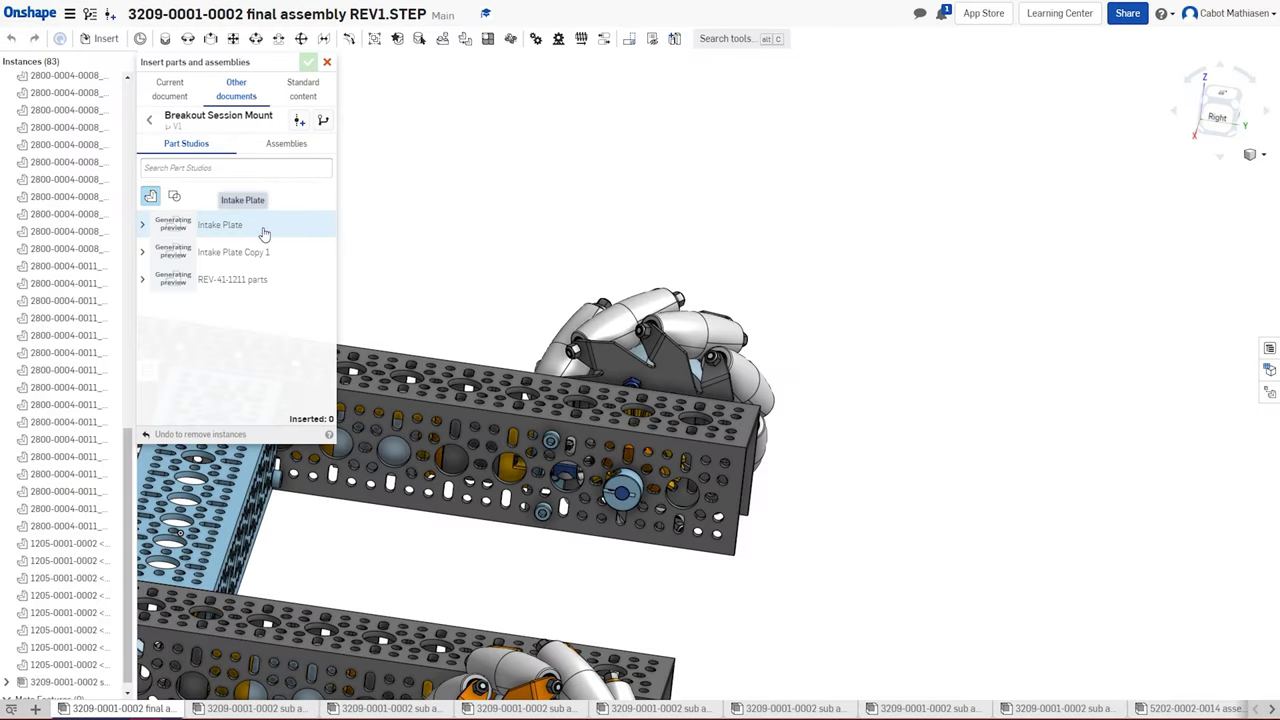
# - Insert the short Intake Plate Copy 1 and the tall Intake Plate beside the end of the chassis
pyautogui.click(840, 267)
pyautogui.click(220, 224)
pyautogui.click(840, 271)
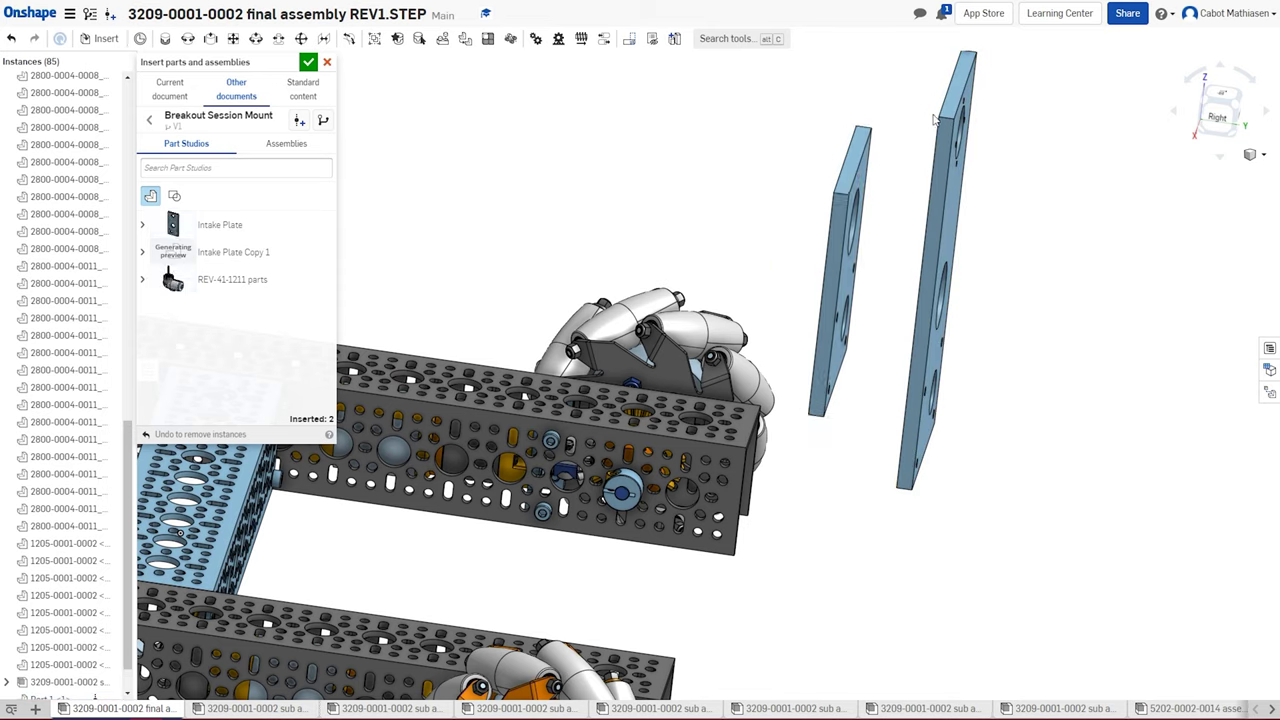
pyautogui.click(310, 67)
# - Add a Fastened mate between the tall plate's lower corner hole and the lower end hole of the chassis channel
pyautogui.scroll(-2, 657, 268)
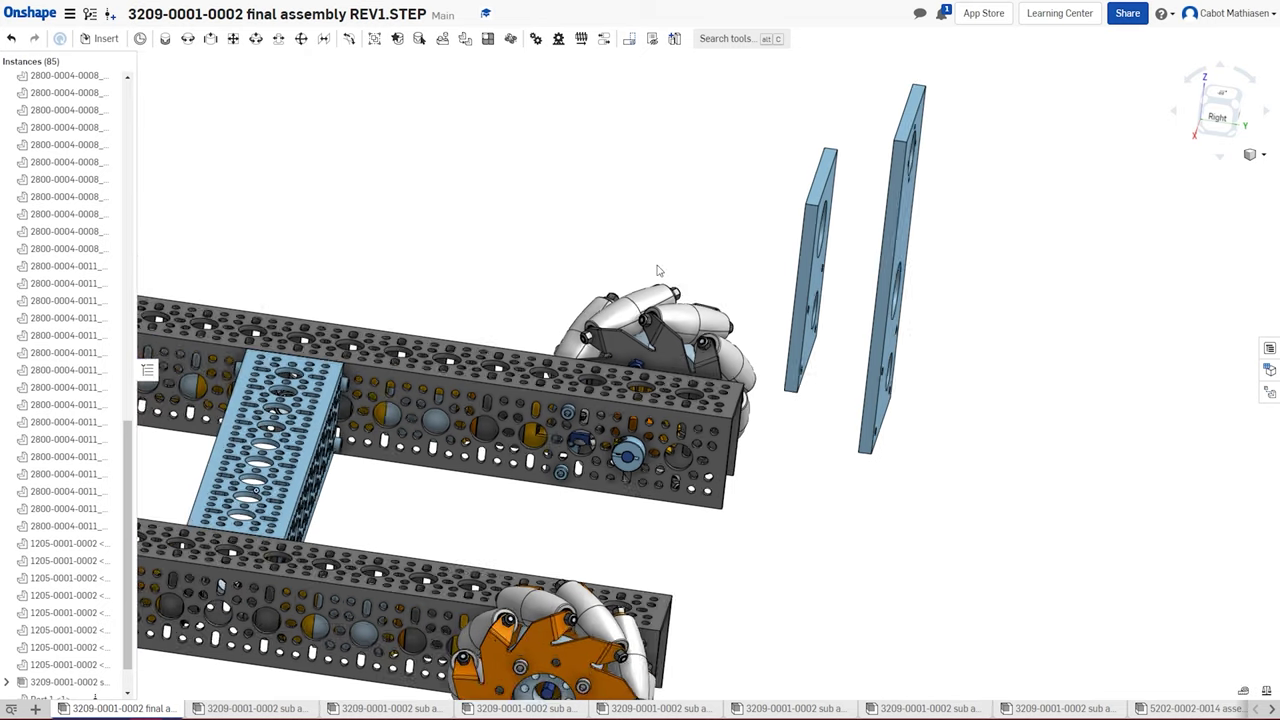
pyautogui.scroll(1, 686, 447)
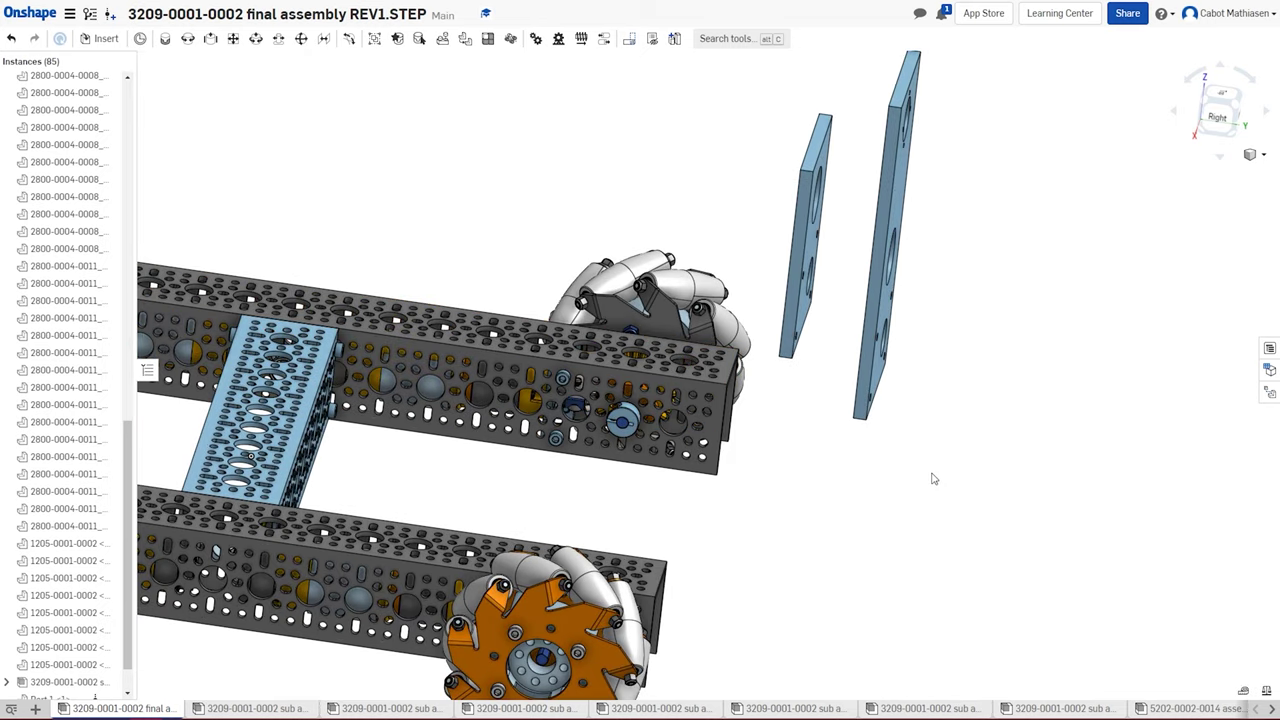
pyautogui.moveTo(929, 477); pyautogui.dragTo(903, 471, button='middle')
pyautogui.moveTo(903, 471); pyautogui.dragTo(873, 462, button='right')
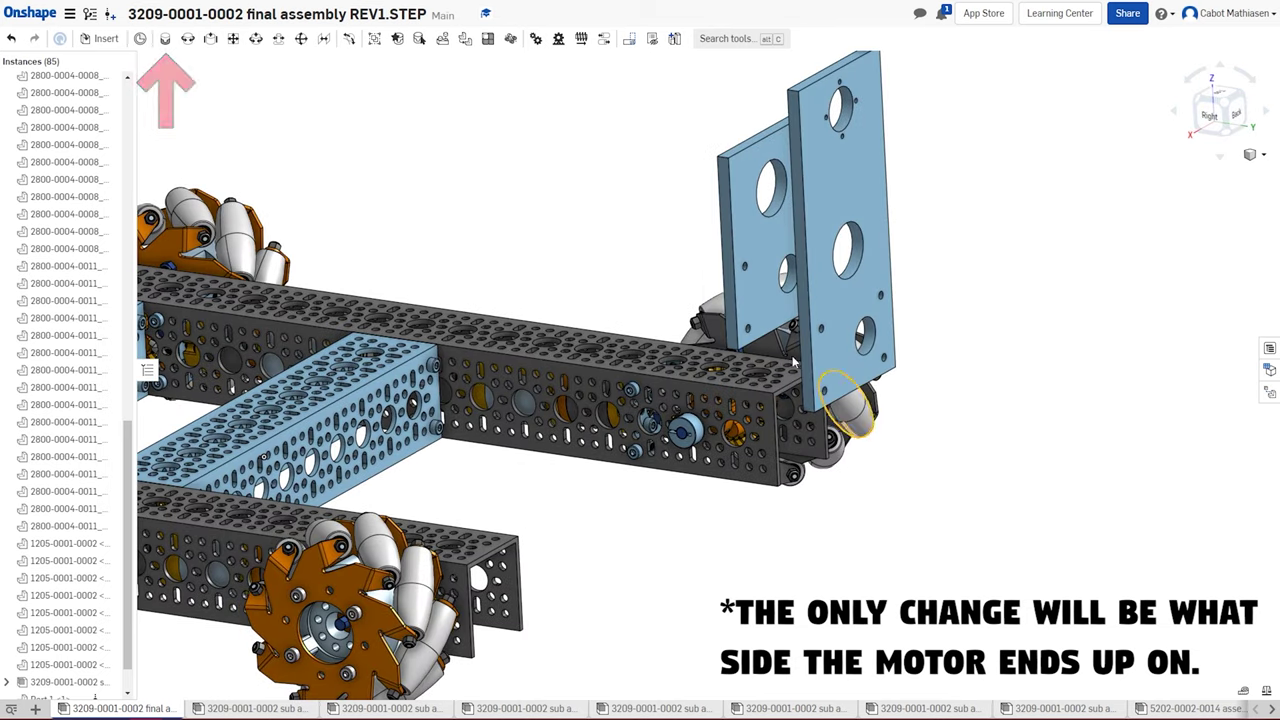
pyautogui.click(165, 38)
pyautogui.scroll(10, 778, 364)
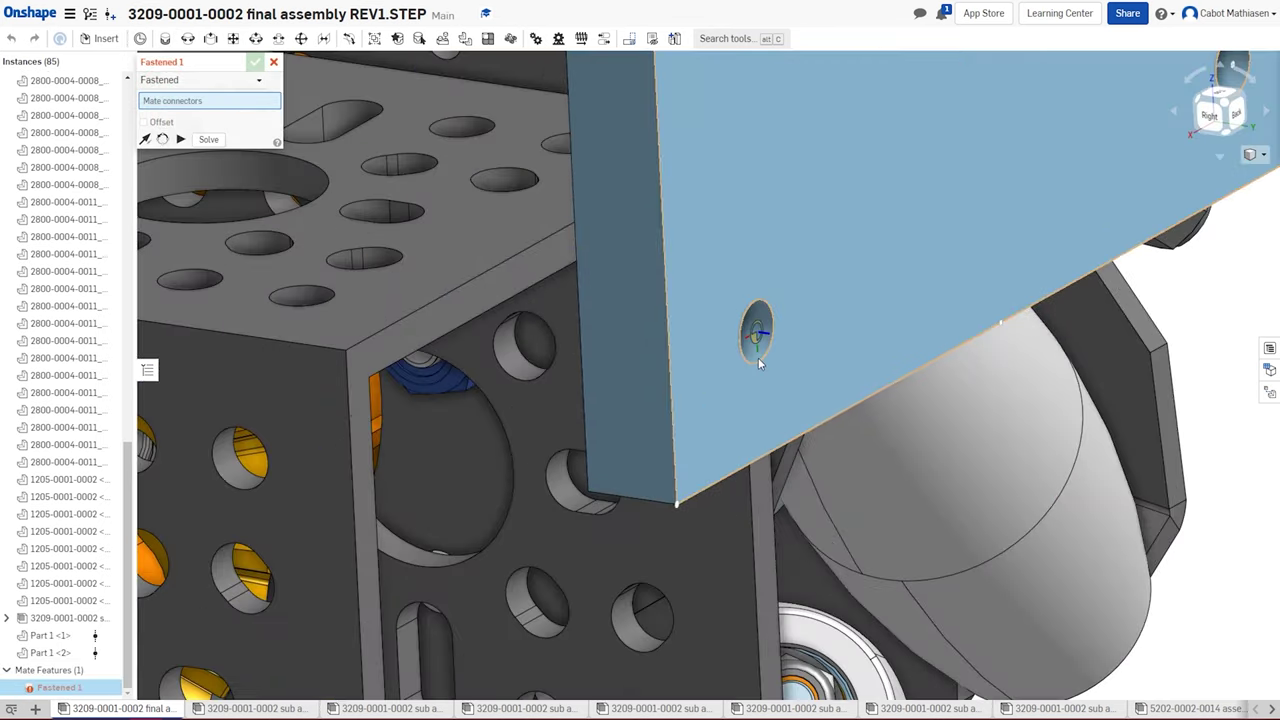
pyautogui.click(756, 363)
pyautogui.scroll(-7, 756, 363)
pyautogui.scroll(5, 579, 529)
pyautogui.click(580, 530)
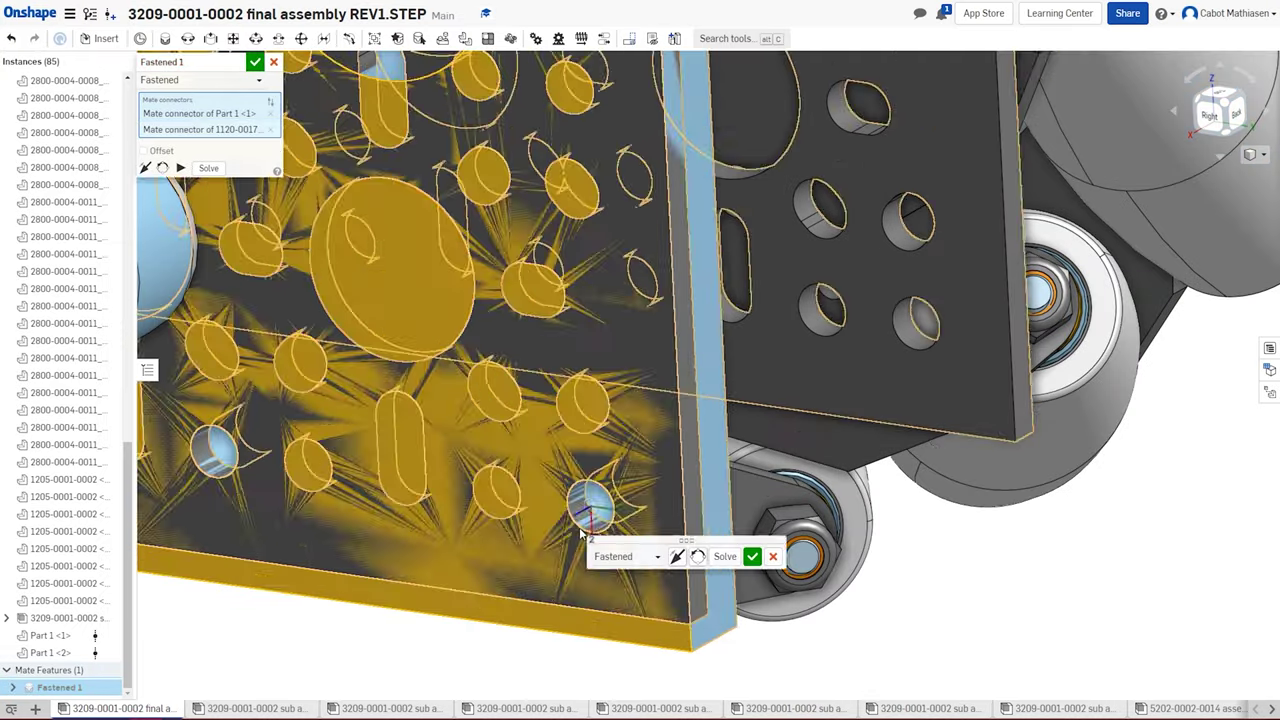
# - Flip the mate's primary axis and rotate the plate to stand upright against the channel, and accept the mate
pyautogui.scroll(-6, 580, 531)
pyautogui.moveTo(686, 600); pyautogui.dragTo(507, 604, button='right')
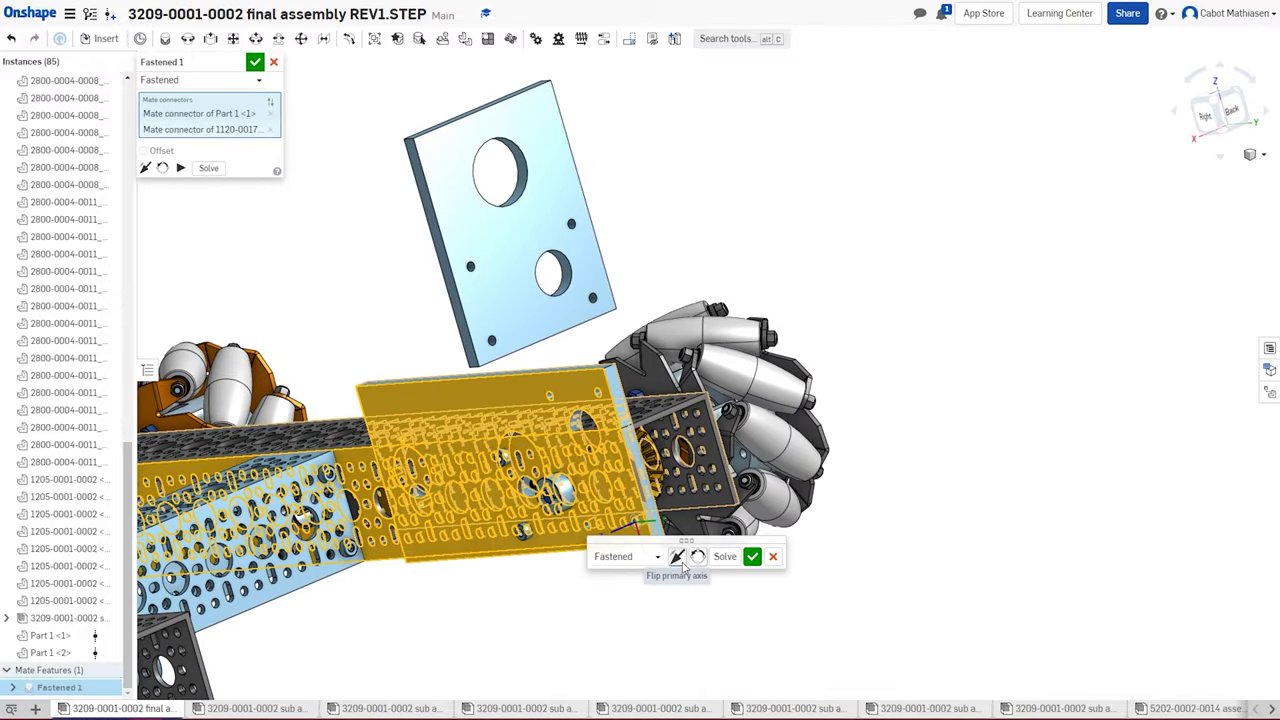
pyautogui.click(678, 558)
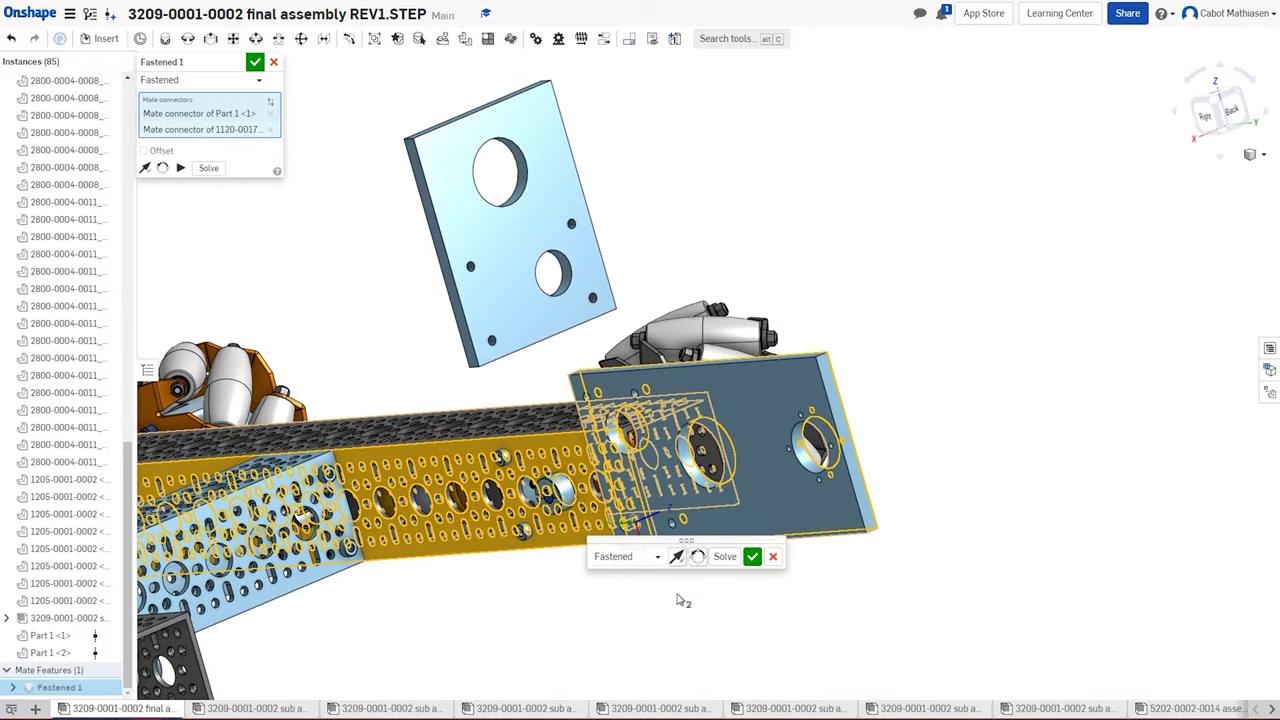
pyautogui.moveTo(840, 630); pyautogui.dragTo(887, 600, button='right')
pyautogui.moveTo(729, 626); pyautogui.dragTo(808, 604, button='right')
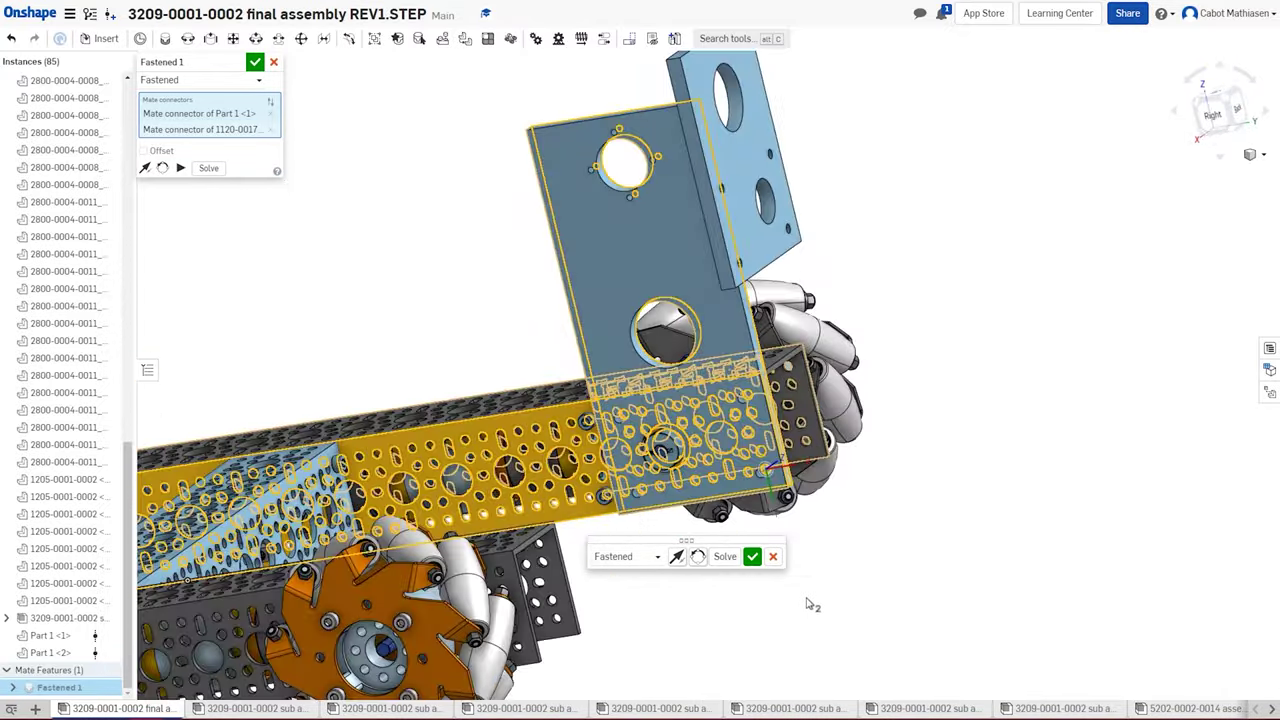
pyautogui.click(752, 556)
# - Examine the clearance between the mounted plate's lower large hole and the chassis hardware behind it
pyautogui.scroll(5, 518, 576)
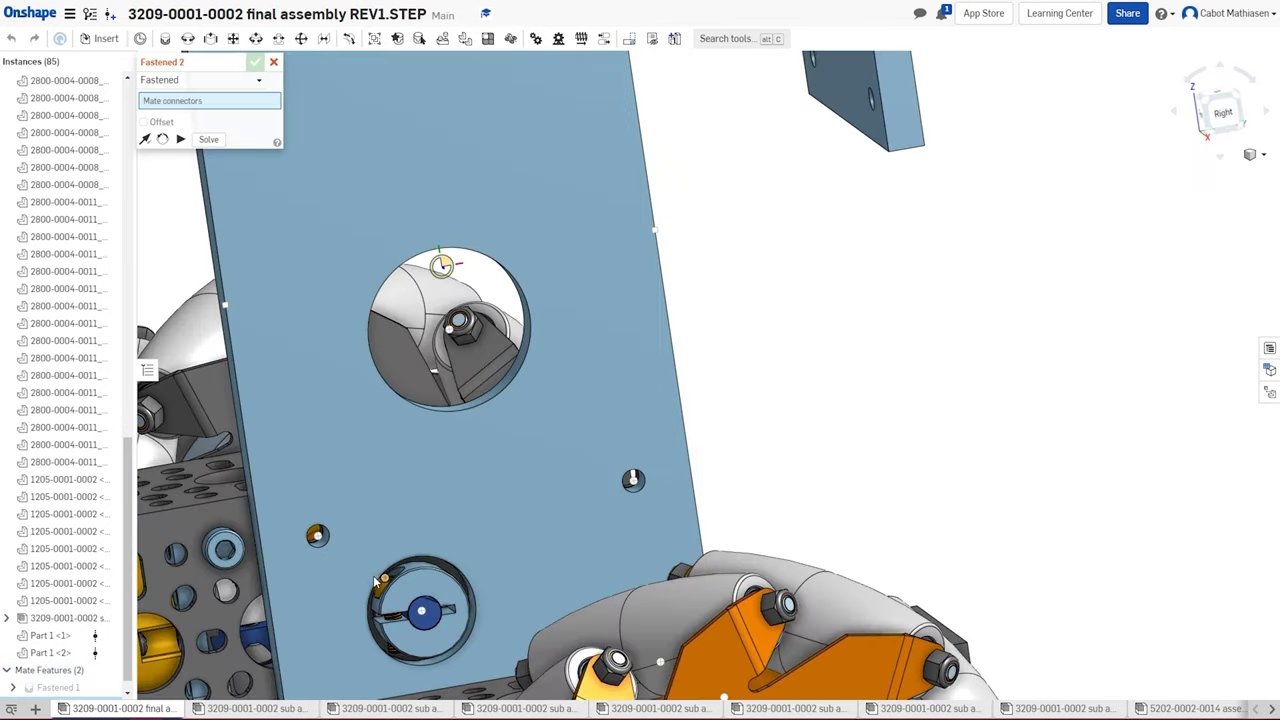
pyautogui.scroll(3, 377, 588)
pyautogui.moveTo(377, 588)
pyautogui.mouseDown(button='right')
pyautogui.moveTo(352, 588)
pyautogui.moveTo(364, 591)
pyautogui.mouseUp(button='right')
pyautogui.scroll(10, 364, 591)
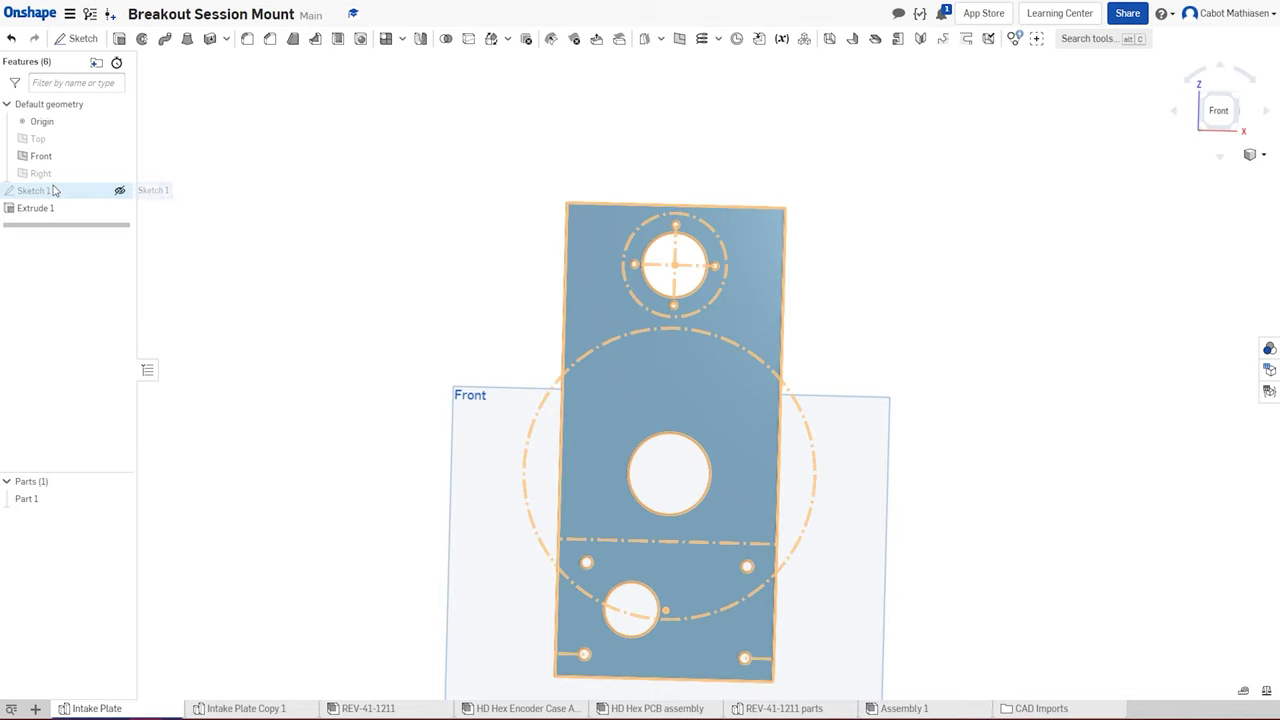
# - Set the diameter of the lower large hole in the Intake Plate sketch to 0.8 in and finish the sketch
pyautogui.rightClick(50, 194)
pyautogui.click(86, 213)
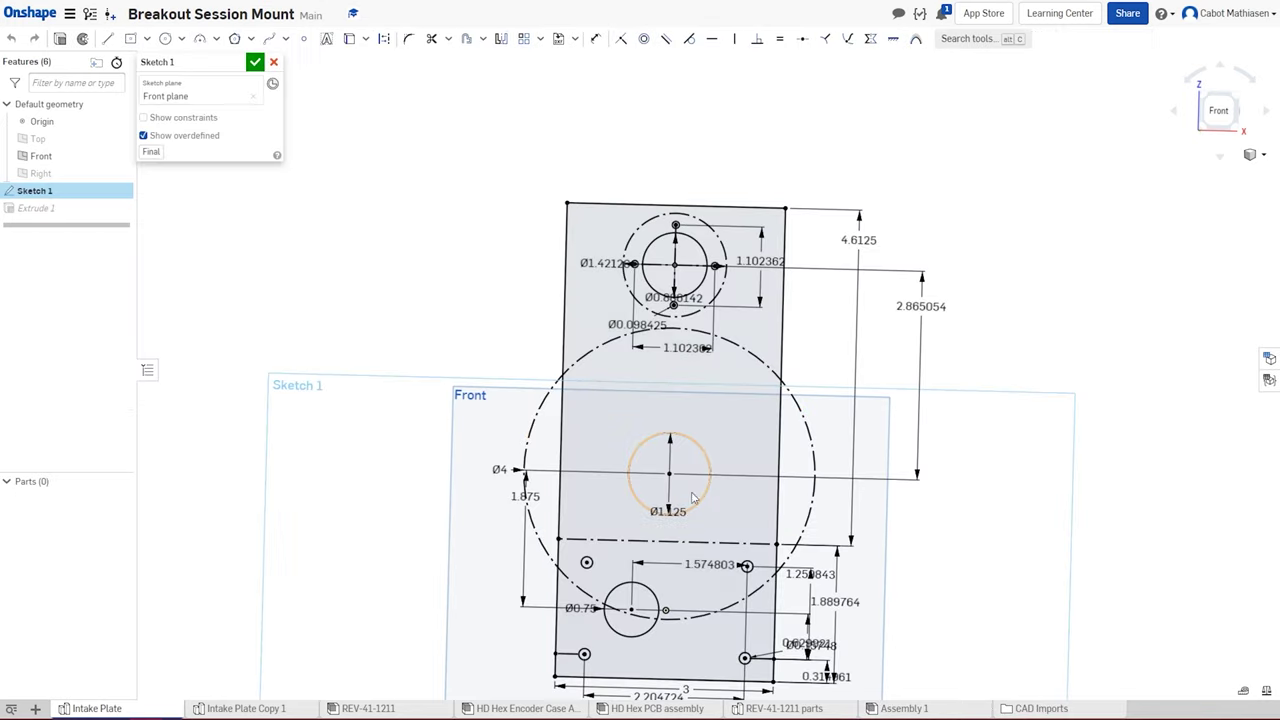
pyautogui.scroll(5, 626, 601)
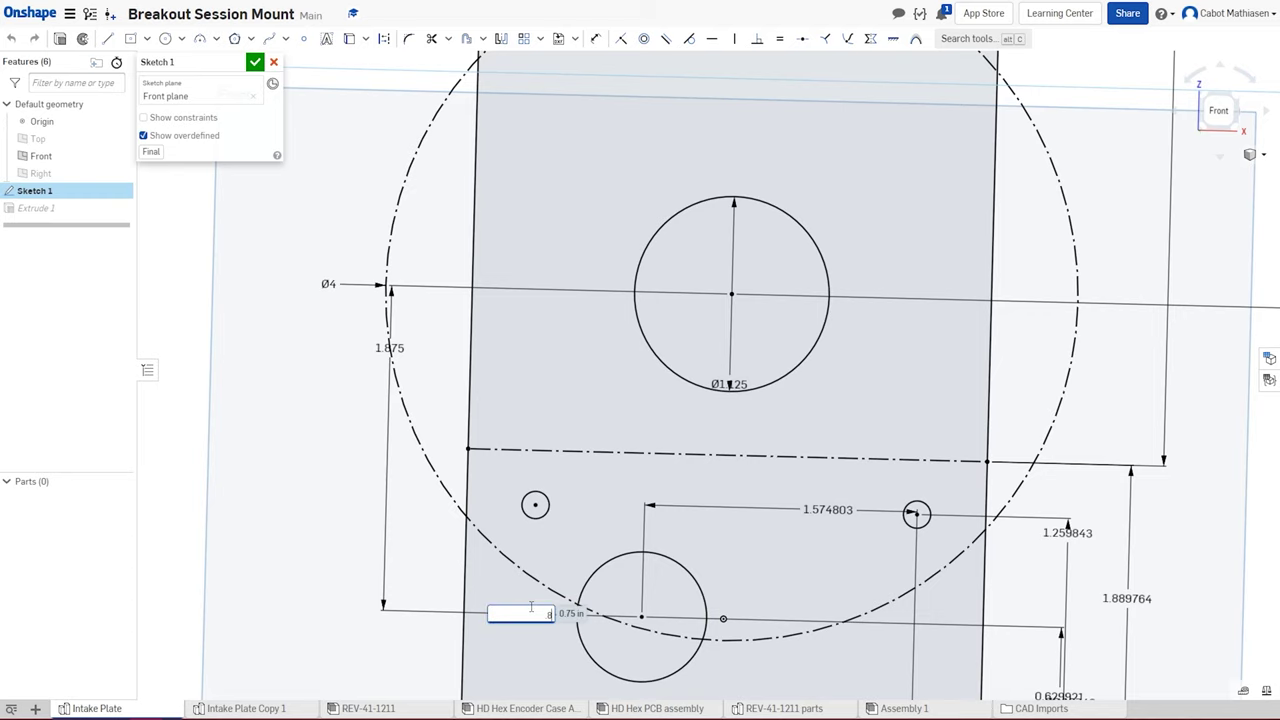
pyautogui.press('Return')
pyautogui.click(252, 64)
pyautogui.scroll(-5, 251, 65)
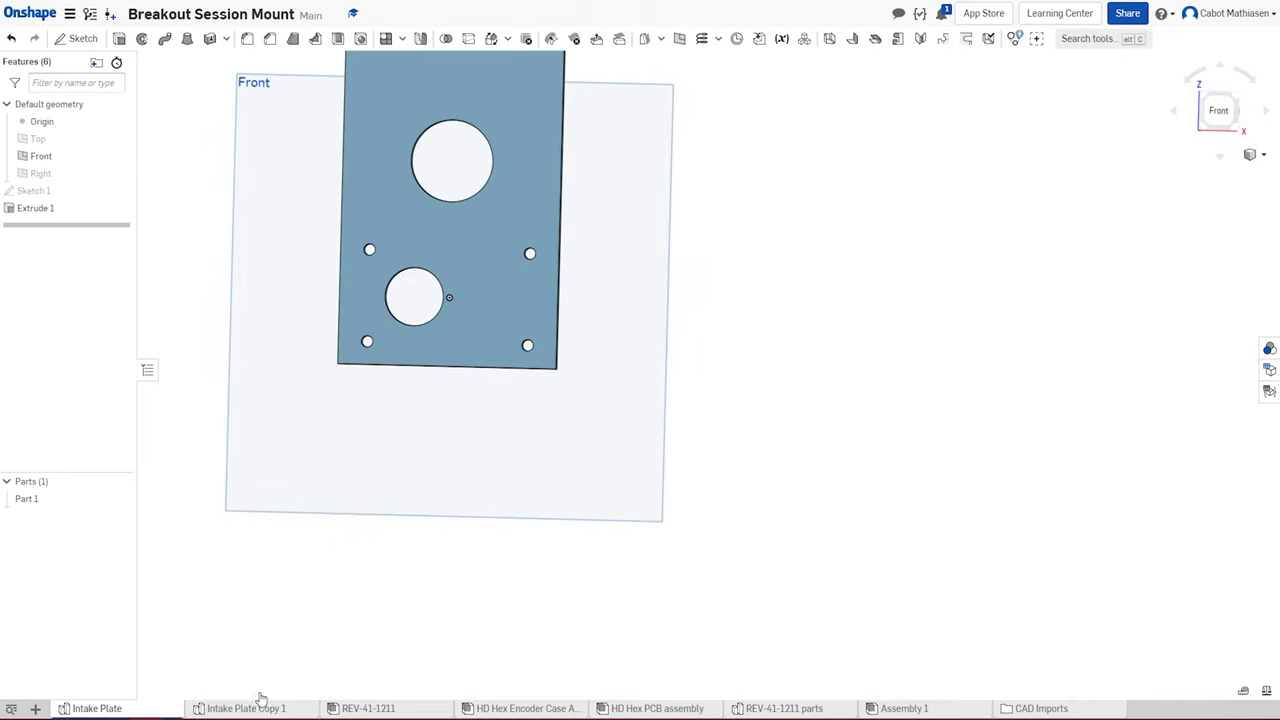
# - Enlarge the lower large hole in the Intake Plate Copy 1 sketch to match the original plate, and finish the sketch
pyautogui.click(255, 707)
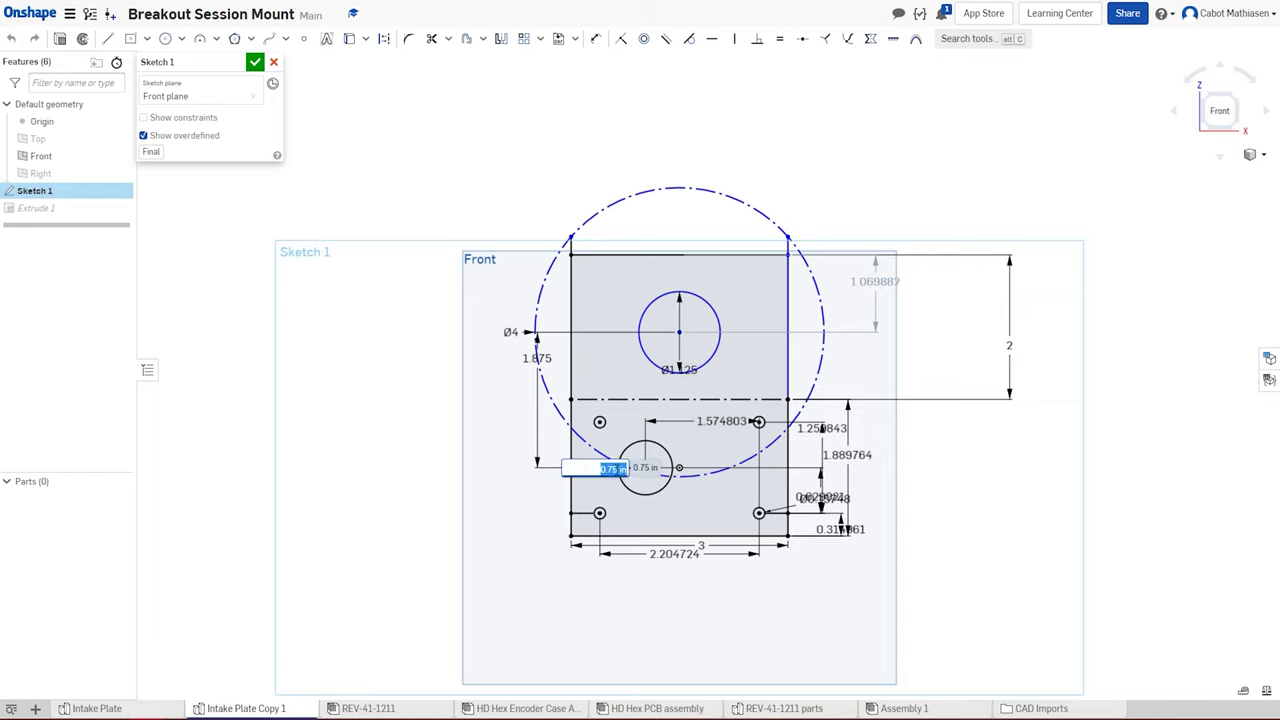
pyautogui.press('Escape')
pyautogui.click(255, 62)
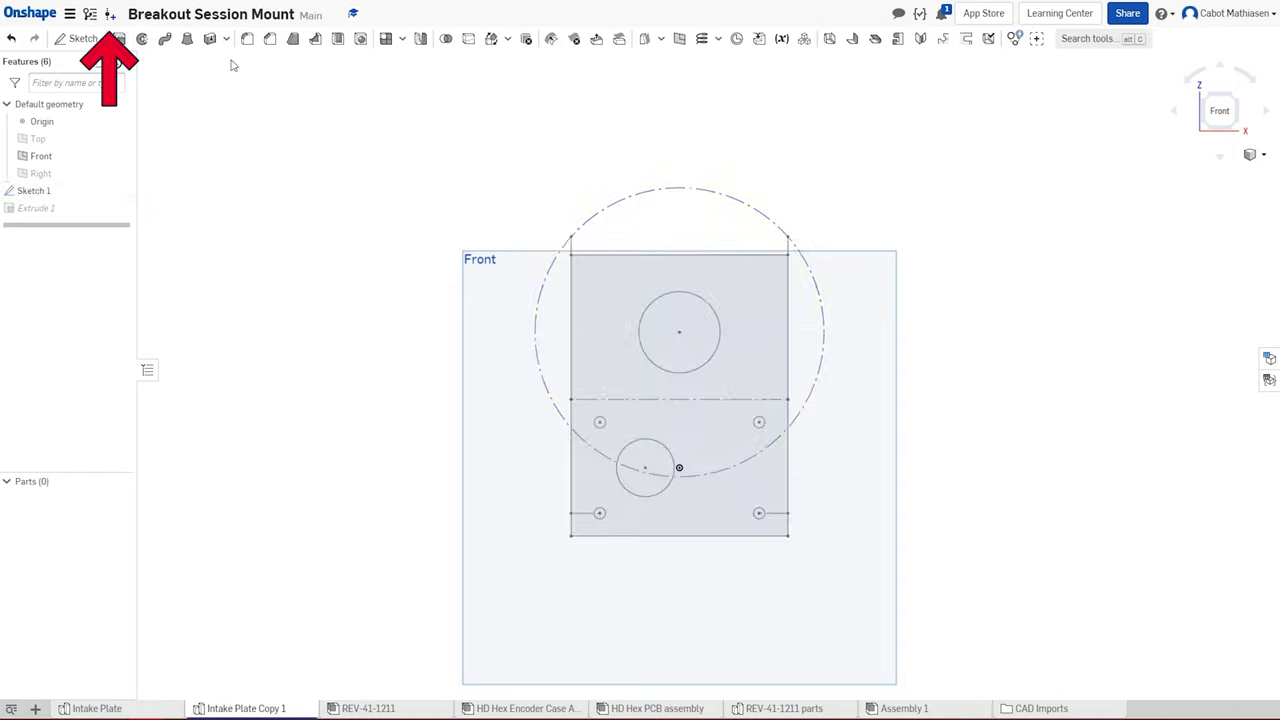
# - Create a new version of the Breakout Session Mount document containing the enlarged plate holes
pyautogui.click(115, 21)
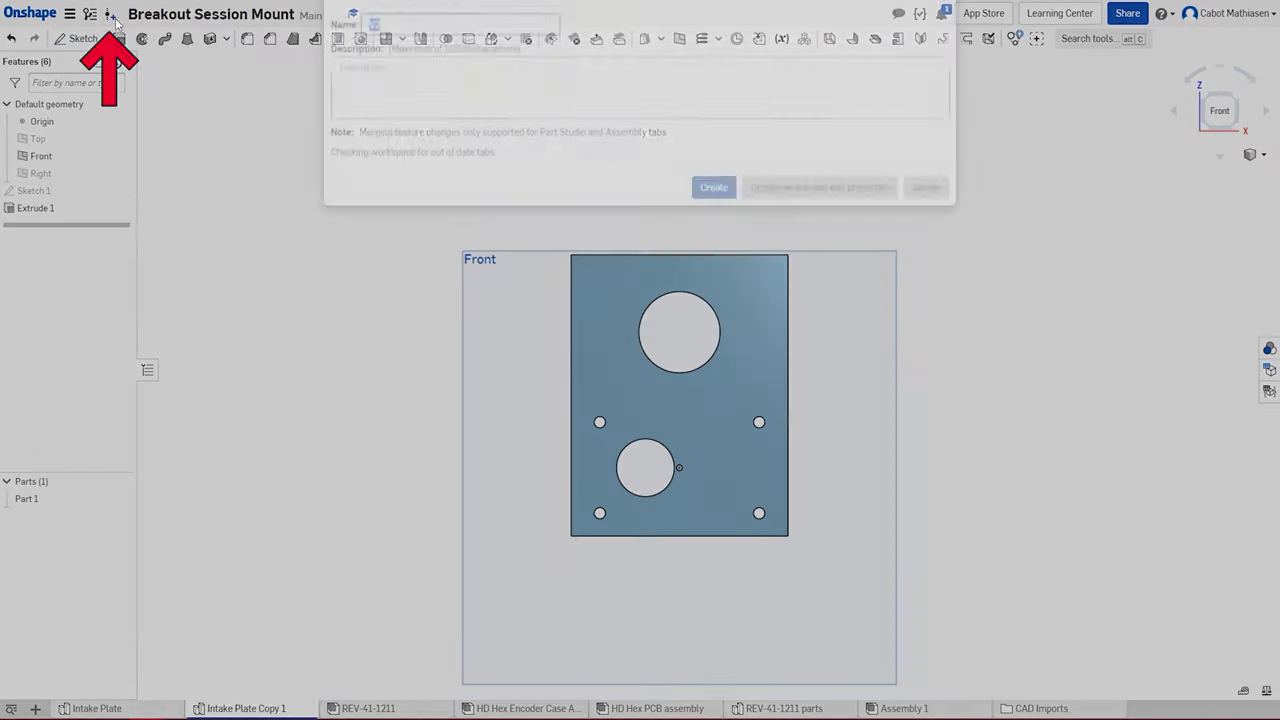
pyautogui.click(709, 212)
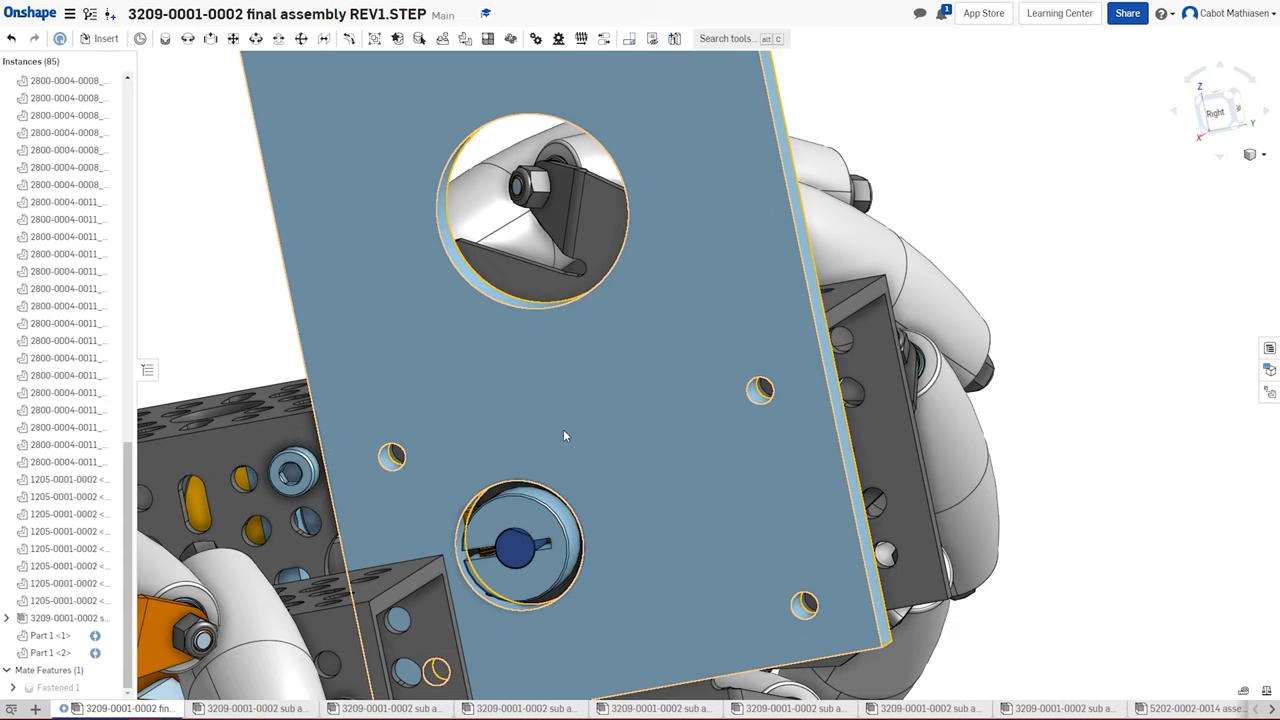
pyautogui.scroll(2, 490, 465)
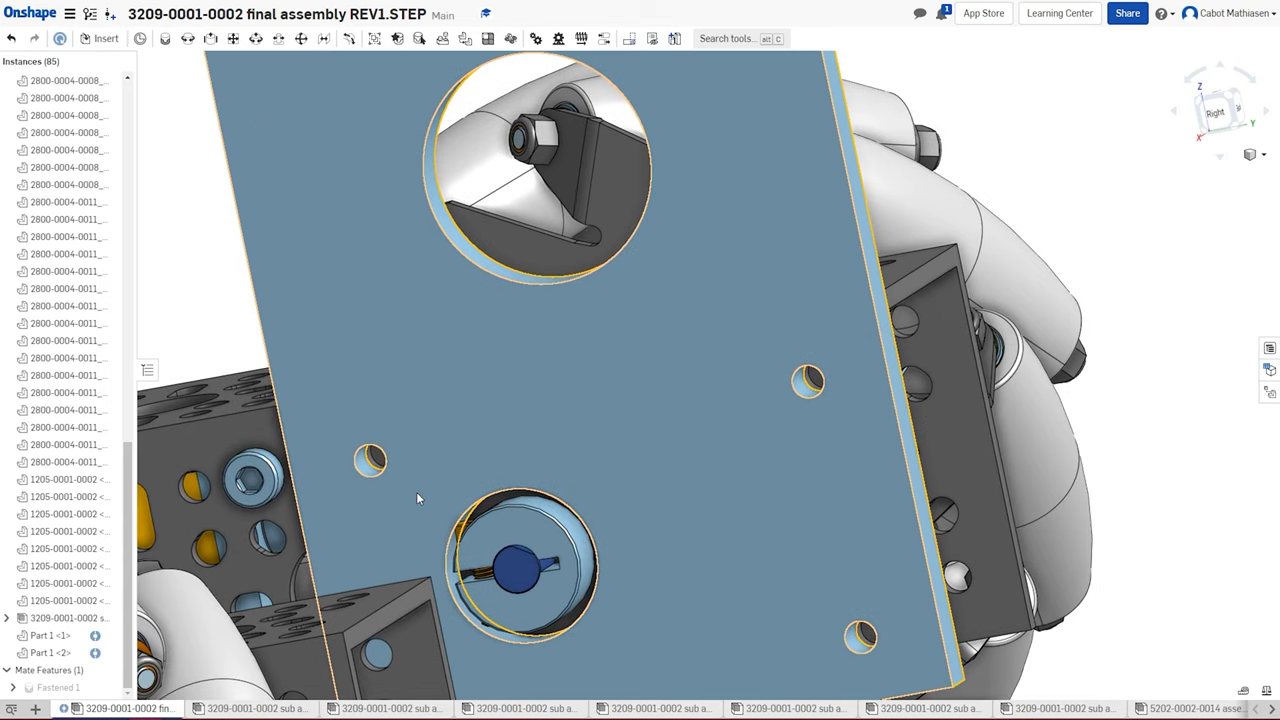
pyautogui.rightClick(66, 709)
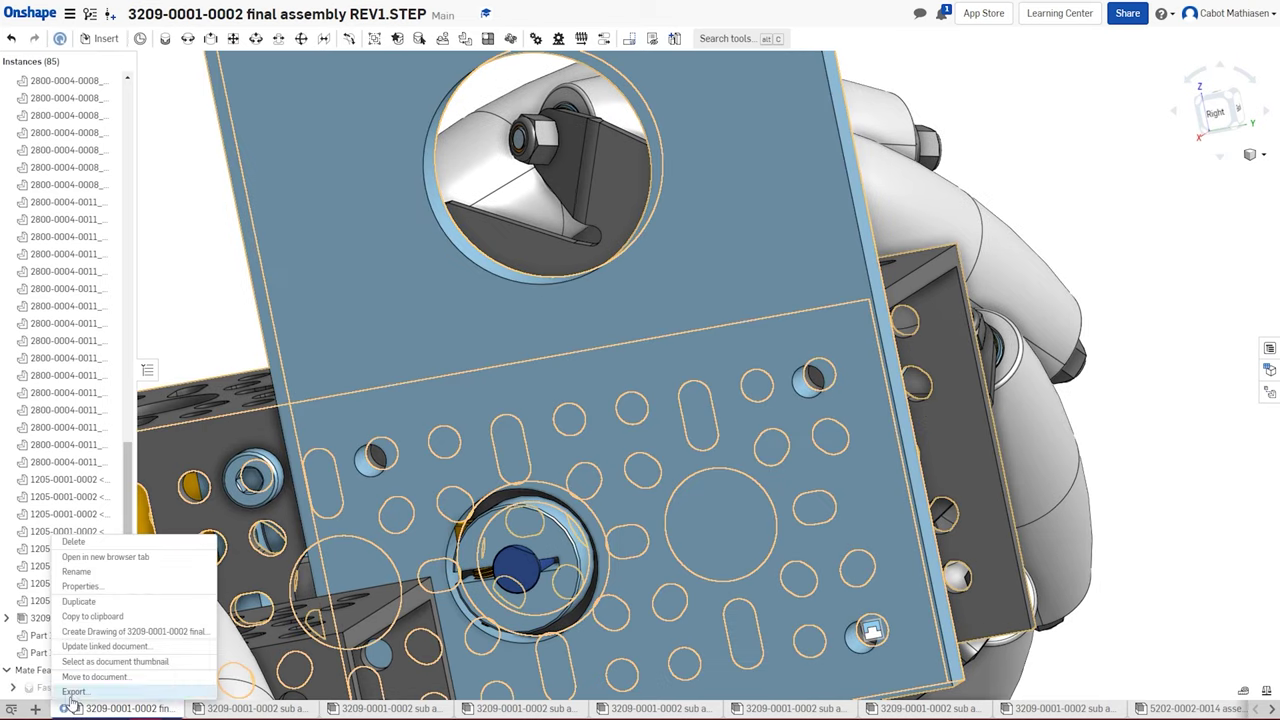
pyautogui.click(125, 647)
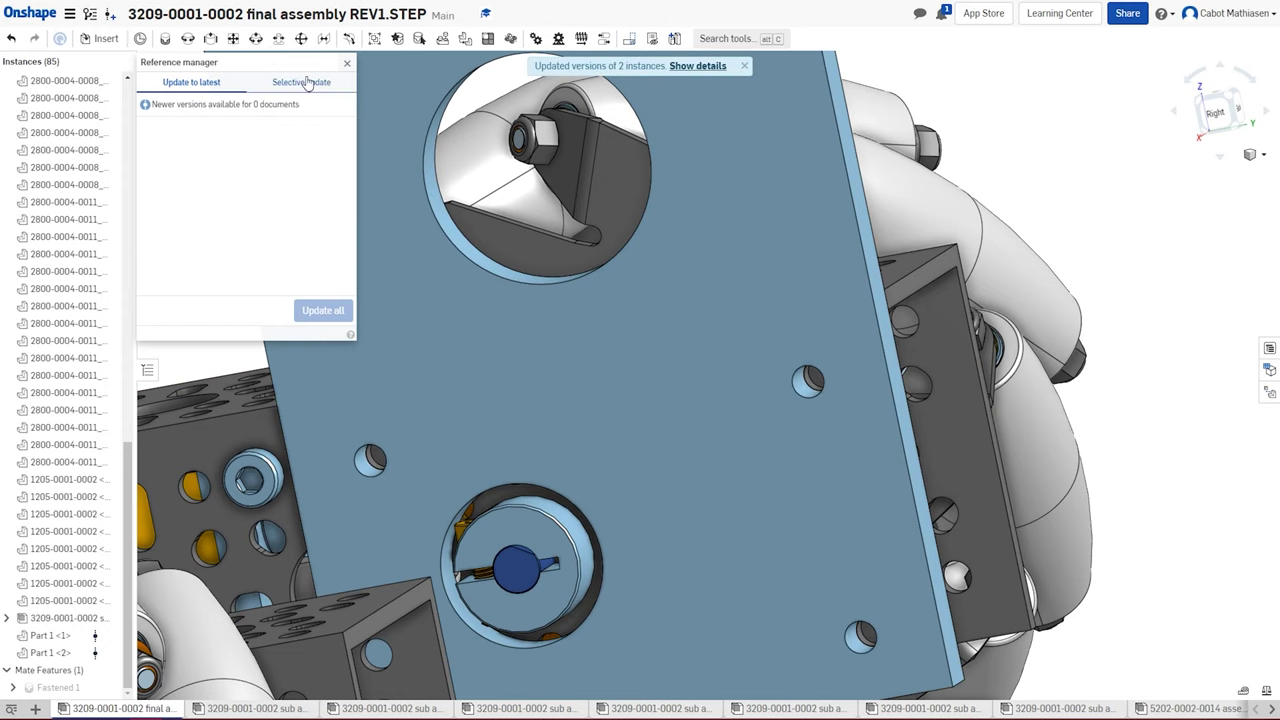
pyautogui.click(347, 64)
# - Create a fastened mate between the short plate's lower corner hole and the lower end hole on the chassis side channel
pyautogui.scroll(10, 460, 525)
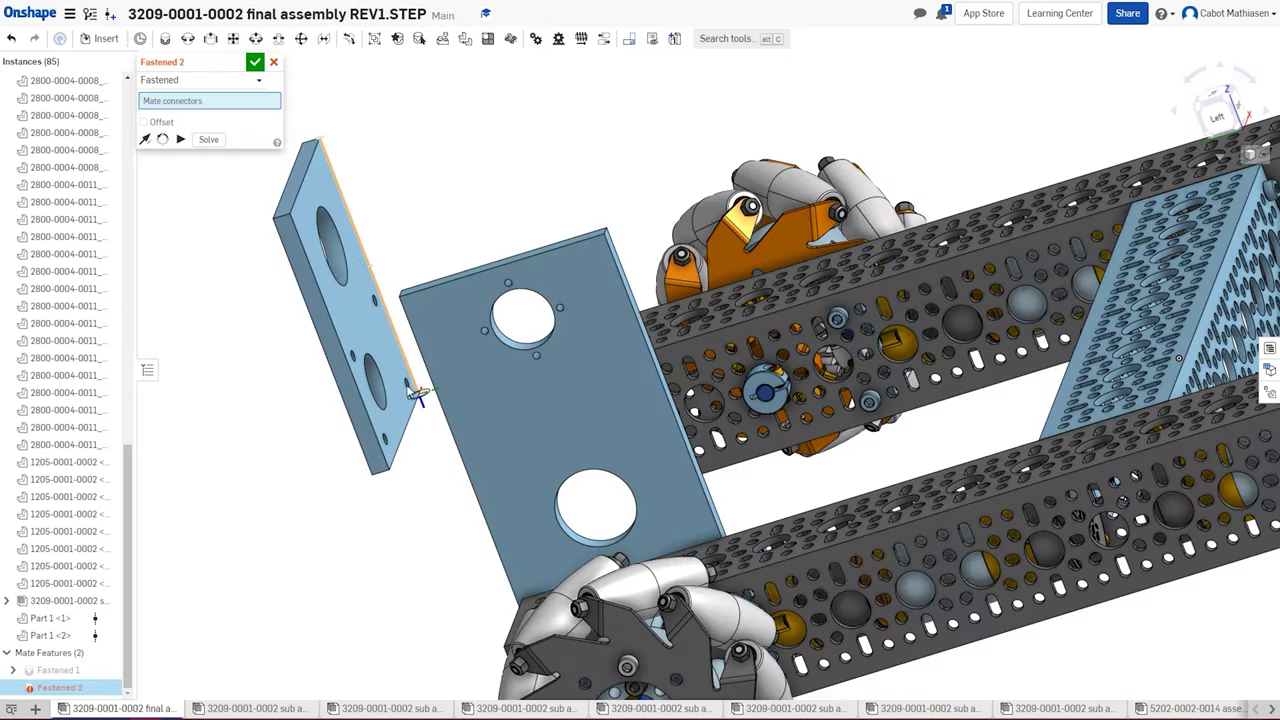
pyautogui.scroll(4, 410, 392)
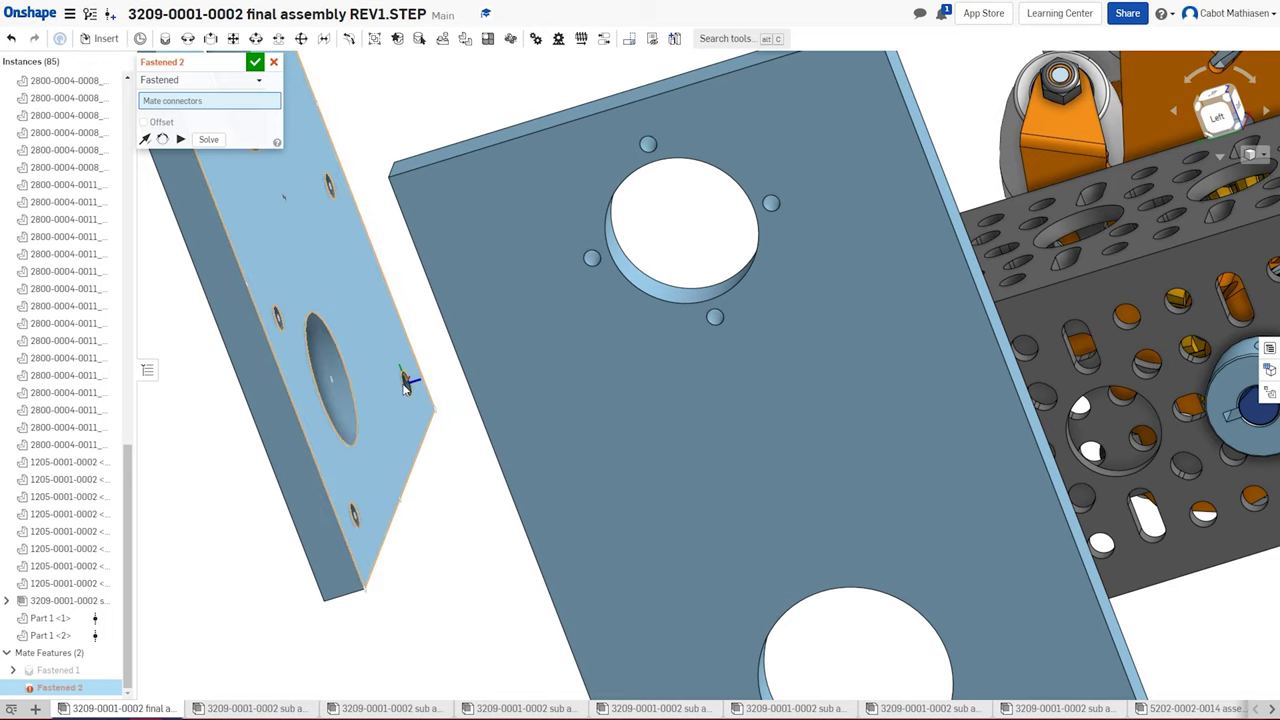
pyautogui.scroll(5, 410, 392)
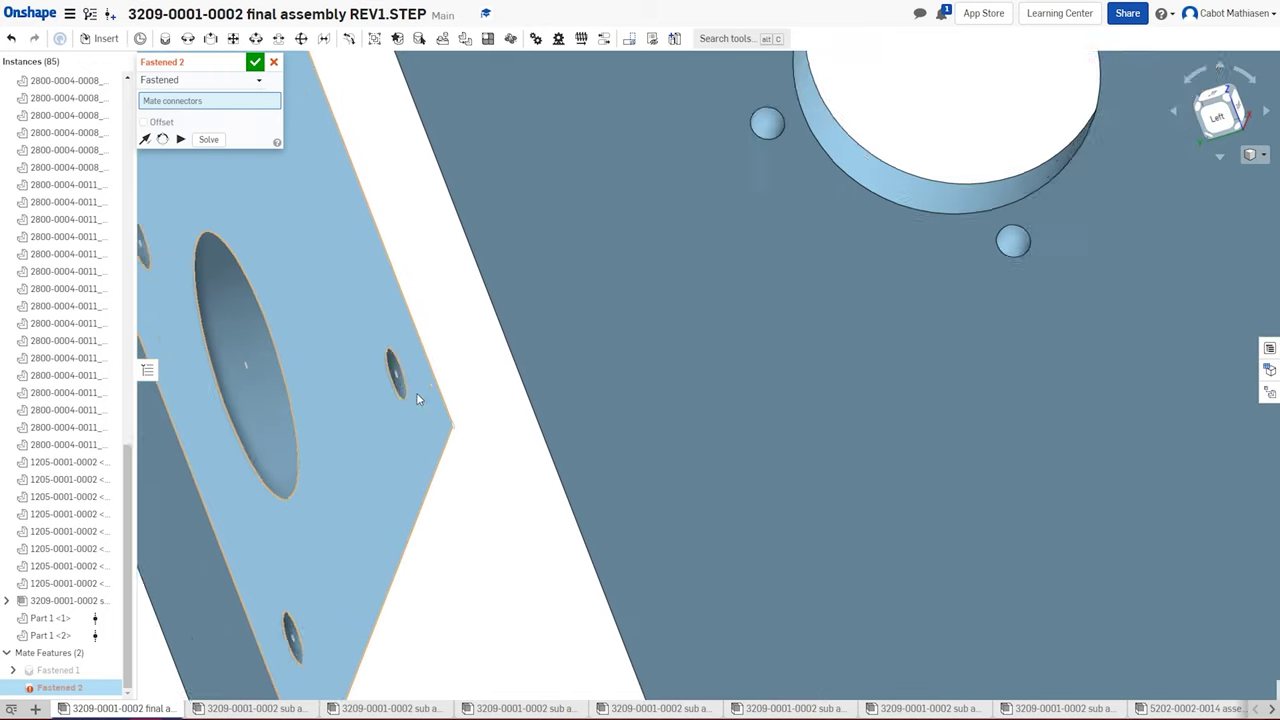
pyautogui.click(398, 396)
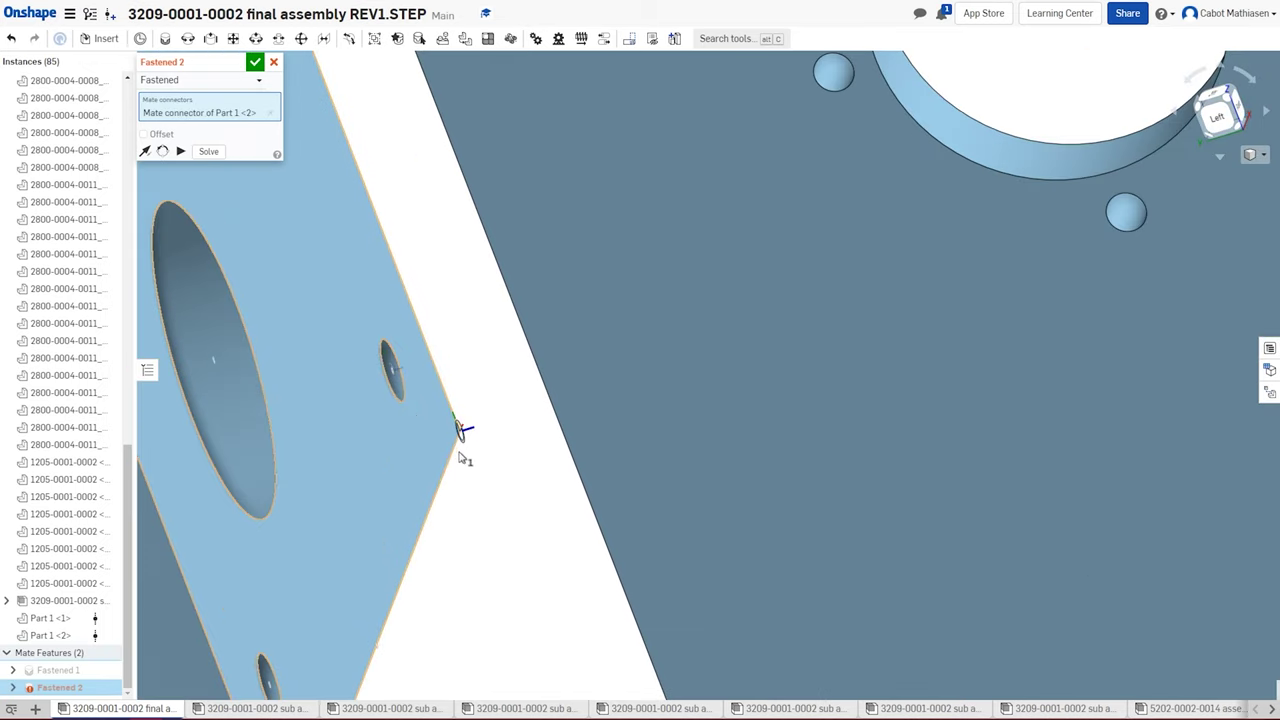
pyautogui.scroll(-8, 457, 429)
pyautogui.moveTo(528, 507); pyautogui.dragTo(549, 496, button='right')
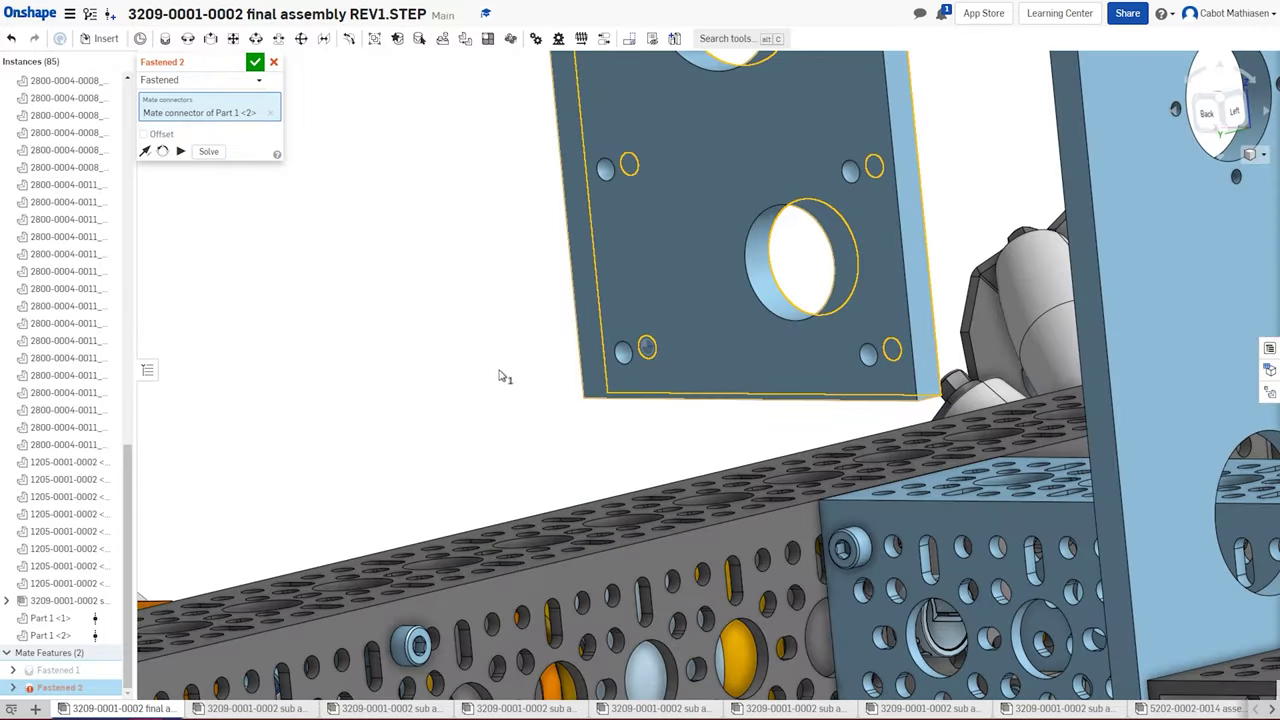
pyautogui.scroll(-5, 408, 571)
pyautogui.scroll(10, 380, 551)
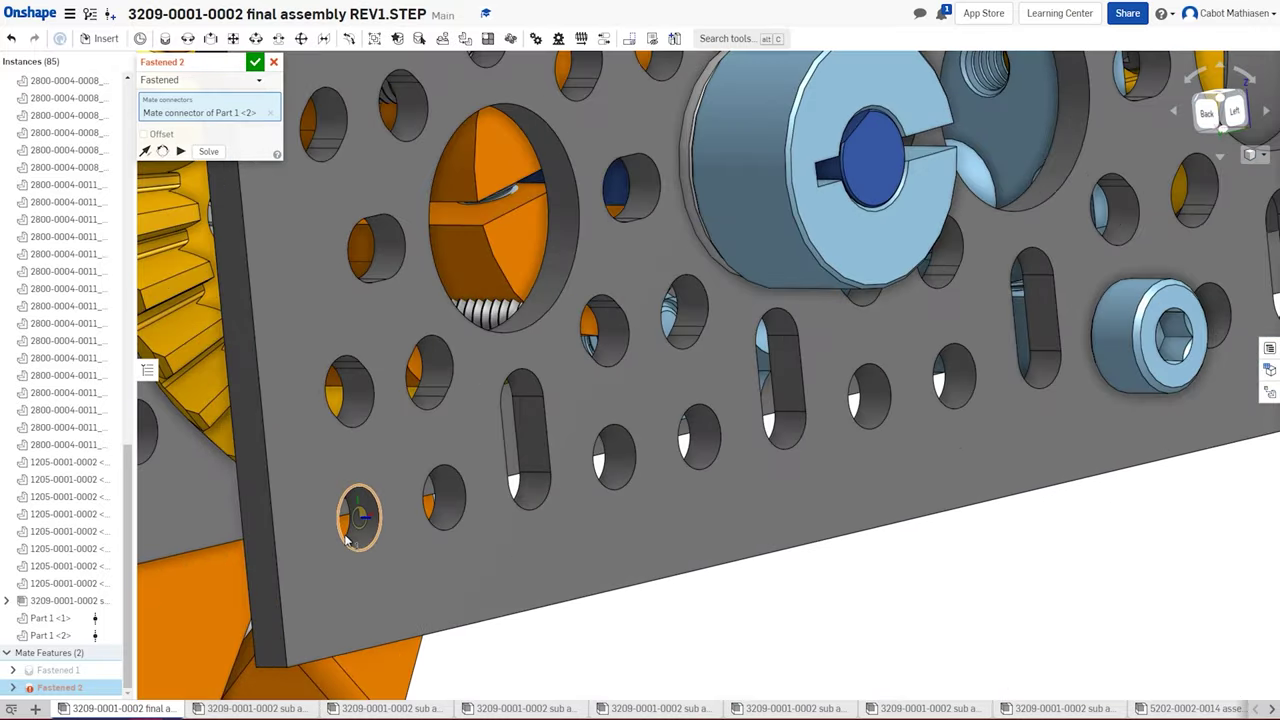
pyautogui.click(347, 545)
# - Flip the mate's primary axis, rotate the short plate upright against the channel, and accept the mate
pyautogui.scroll(-8, 533, 580)
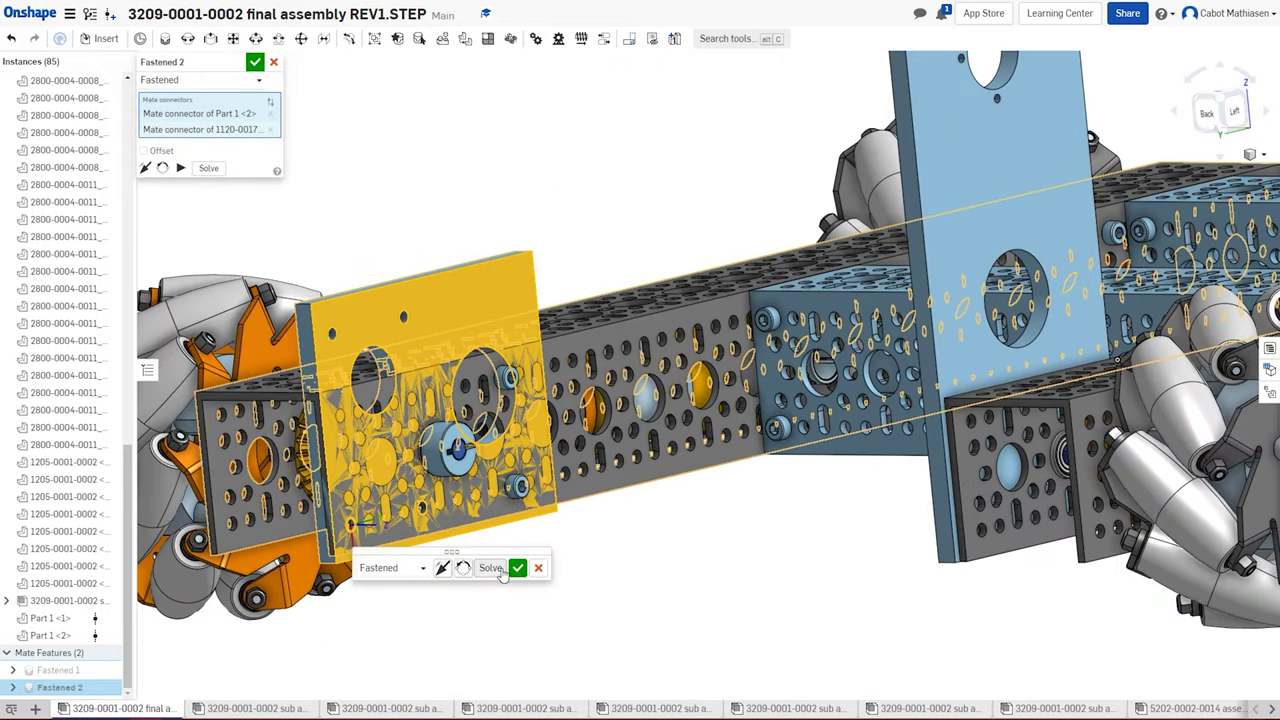
pyautogui.click(443, 568)
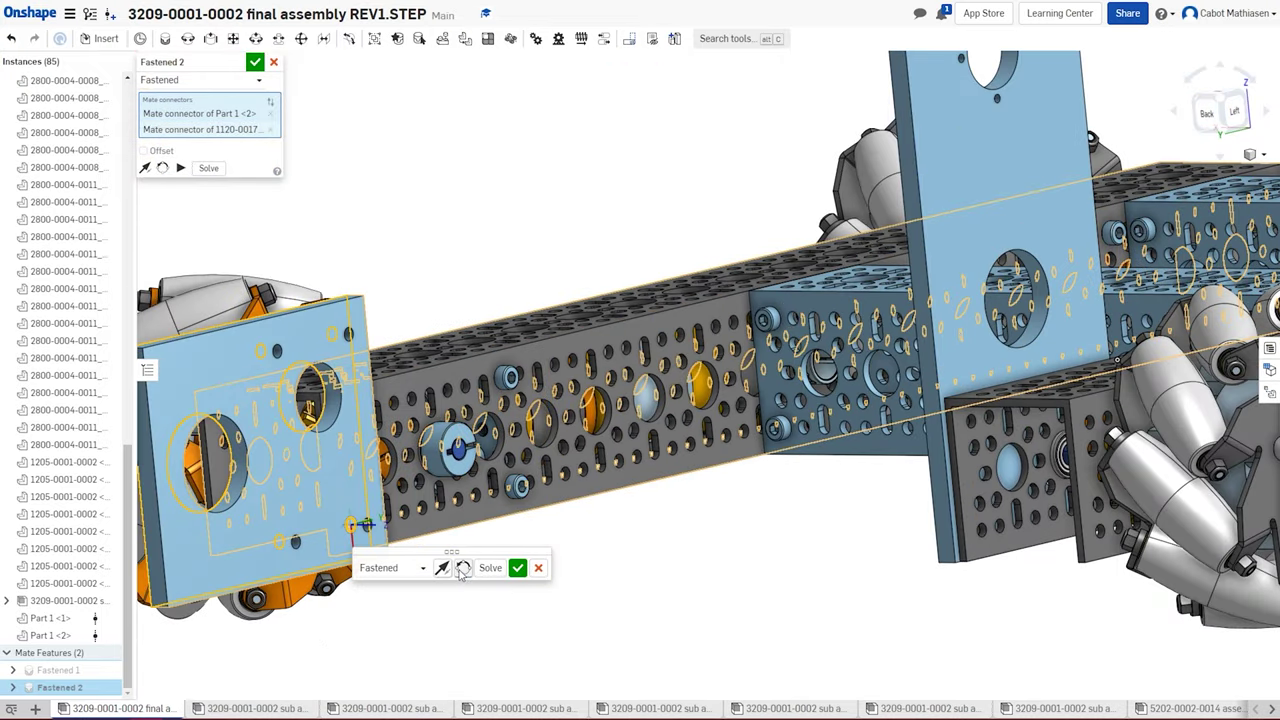
pyautogui.click(463, 568)
pyautogui.click(463, 568)
pyautogui.click(463, 568)
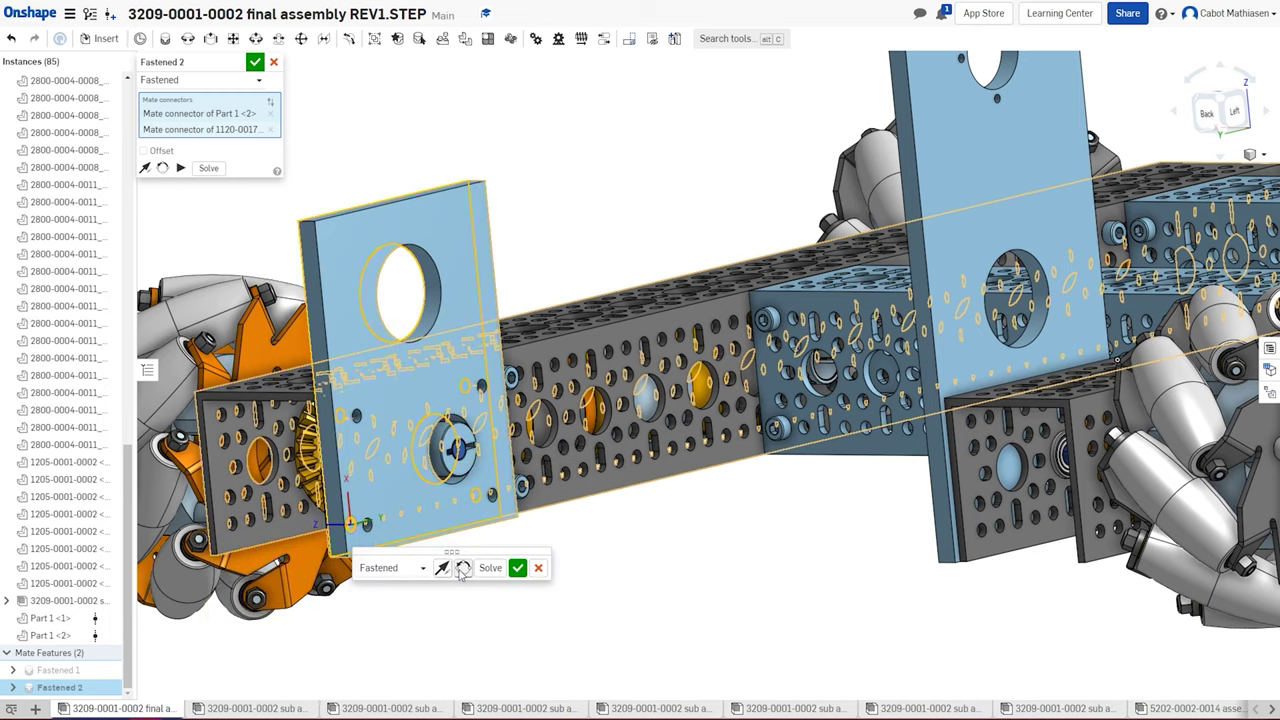
pyautogui.click(517, 568)
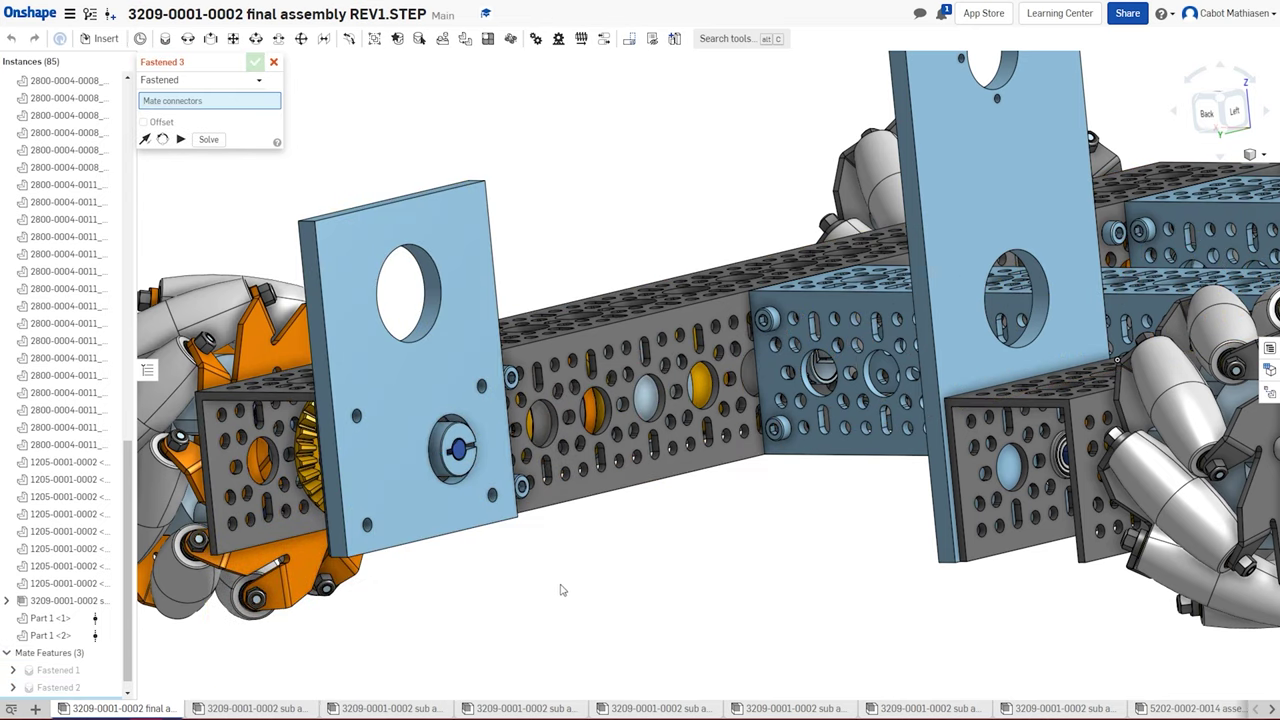
pyautogui.click(271, 65)
# - Import the REV-41-1211.STEP motor file into the chassis document
pyautogui.scroll(1, 275, 75)
pyautogui.moveTo(721, 631); pyautogui.dragTo(283, 443, button='right')
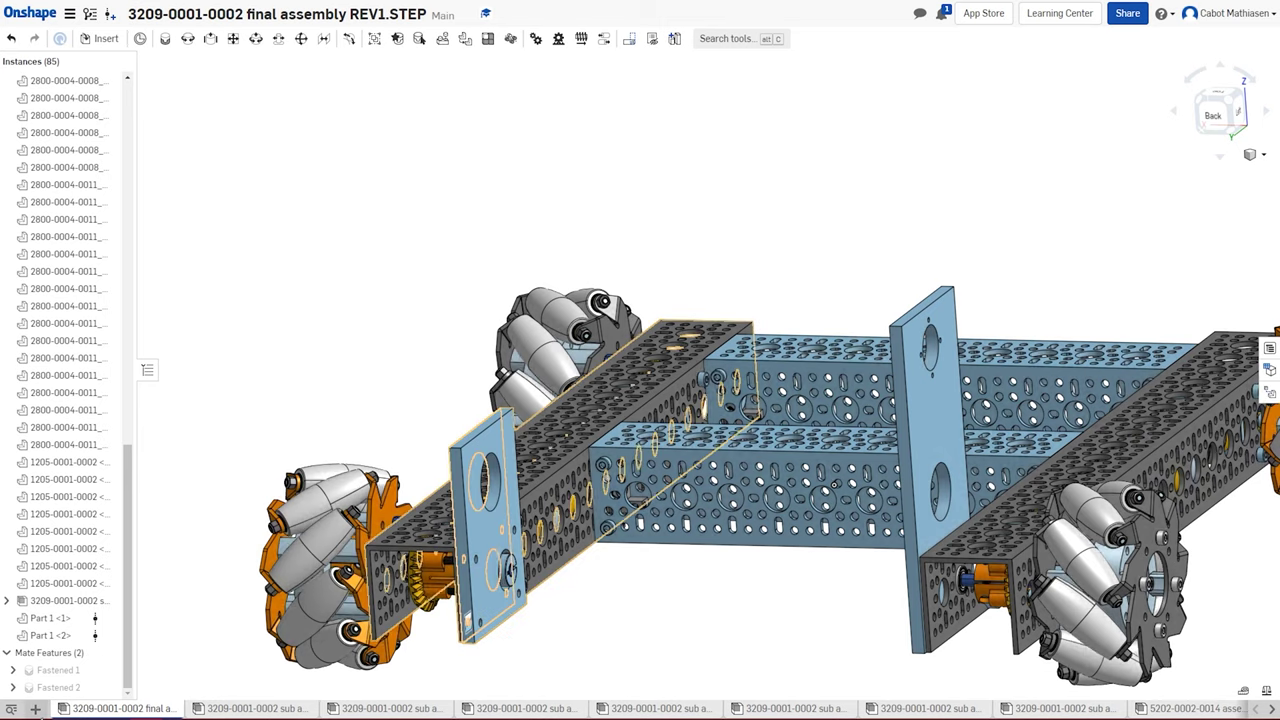
pyautogui.click(35, 708)
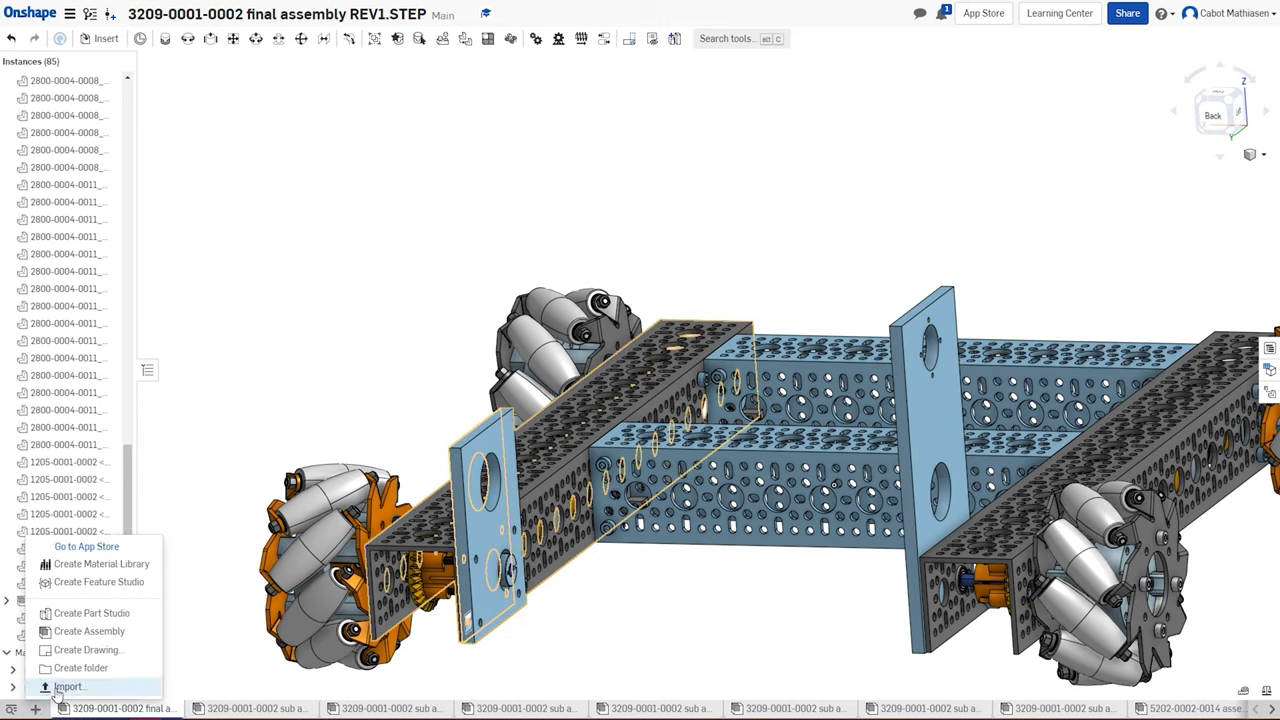
pyautogui.click(67, 687)
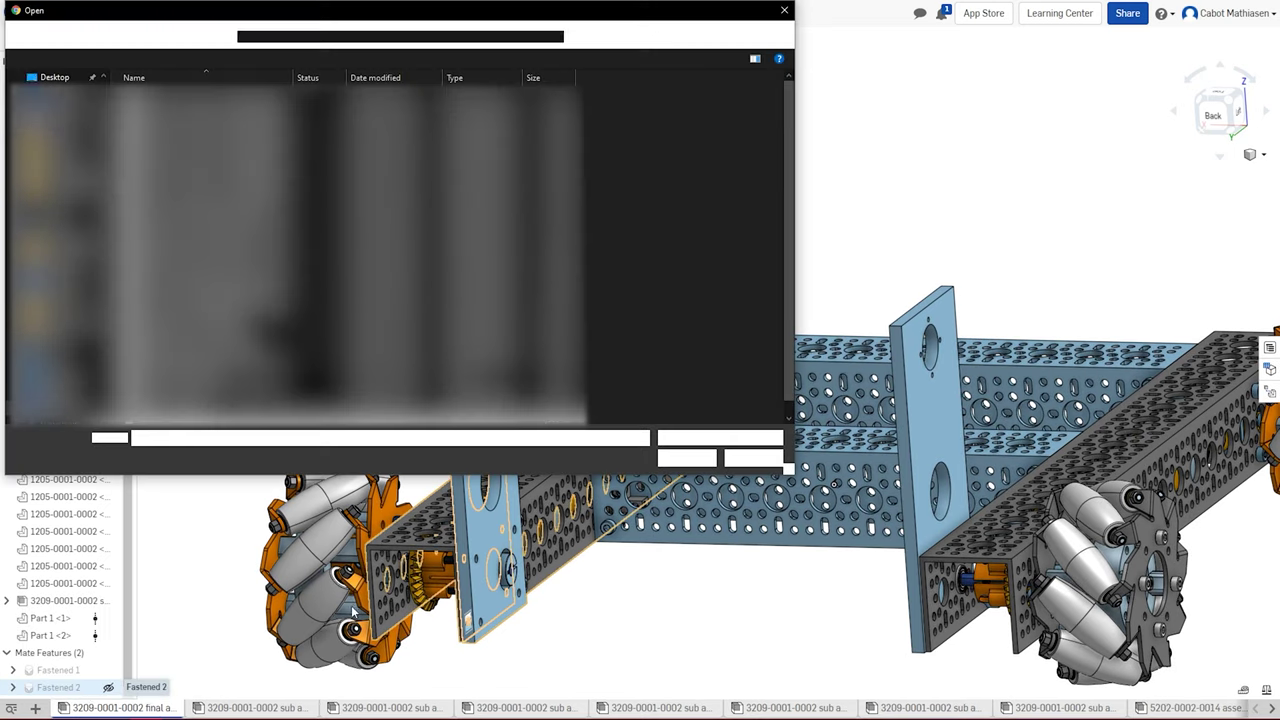
pyautogui.click(200, 382)
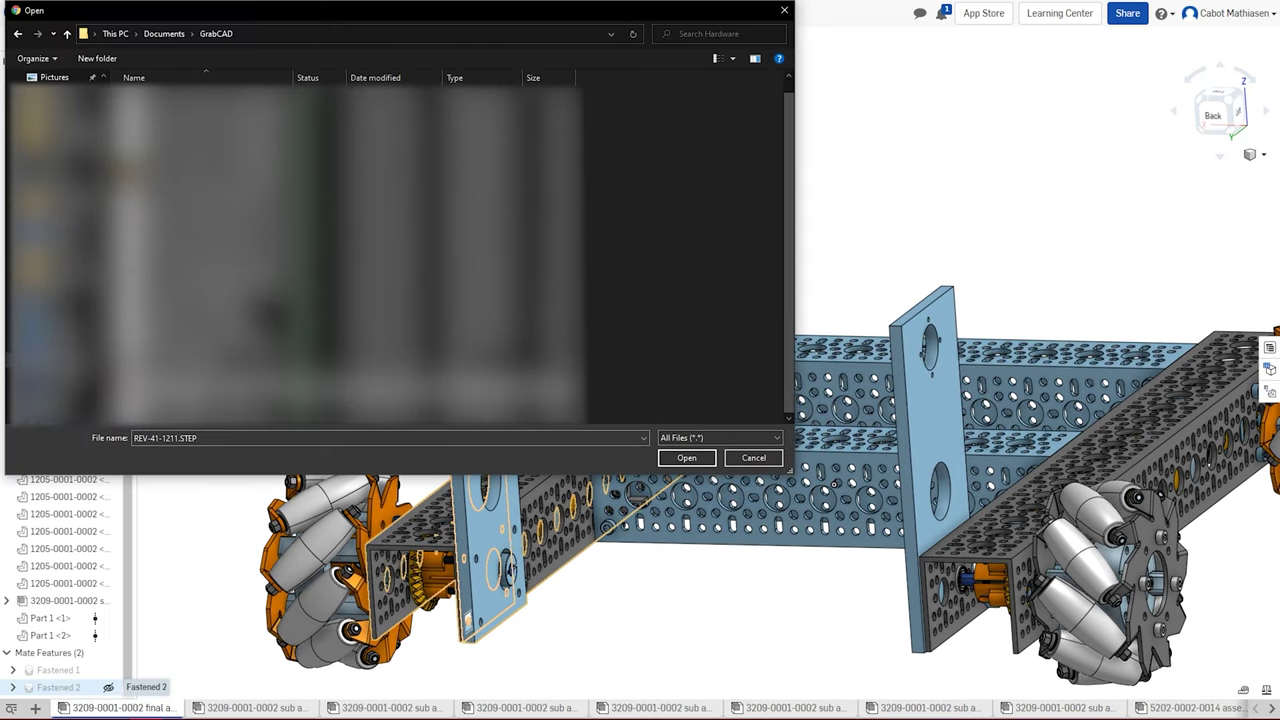
pyautogui.click(685, 456)
pyautogui.click(700, 294)
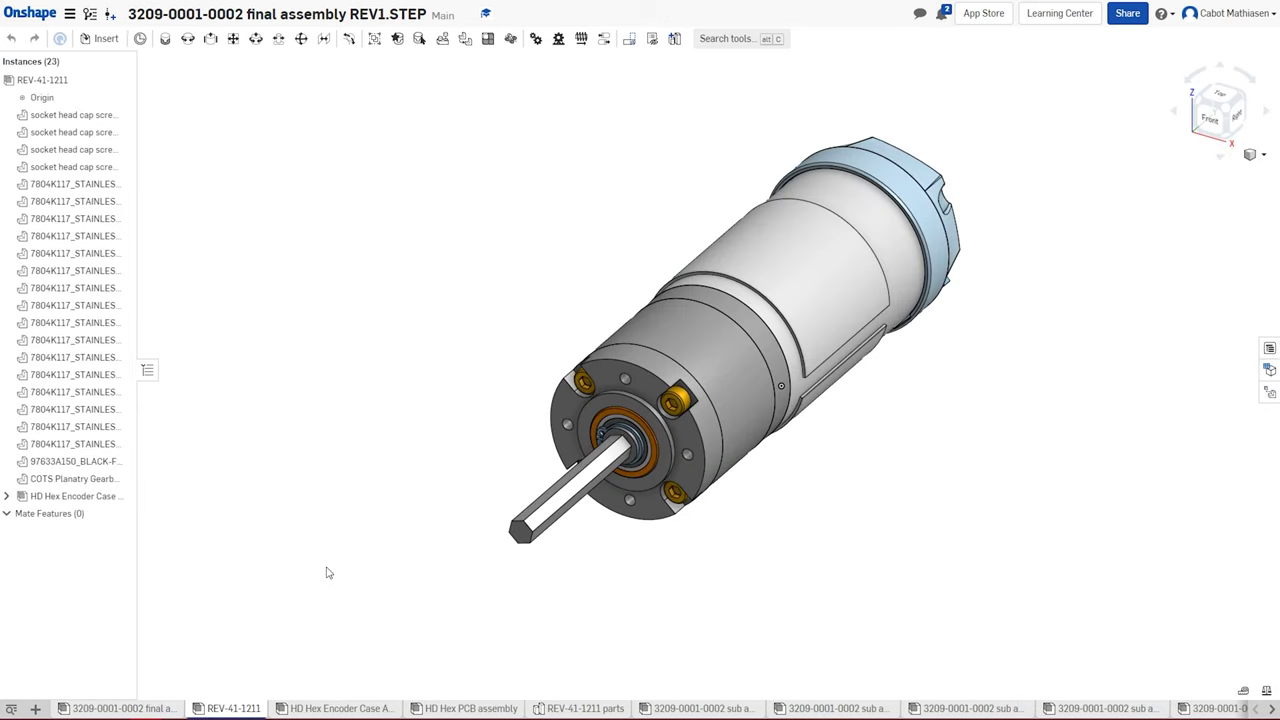
# - Insert the REV-41-1211 assembly into the final assembly, placing the motor in free space above the chassis
pyautogui.click(112, 704)
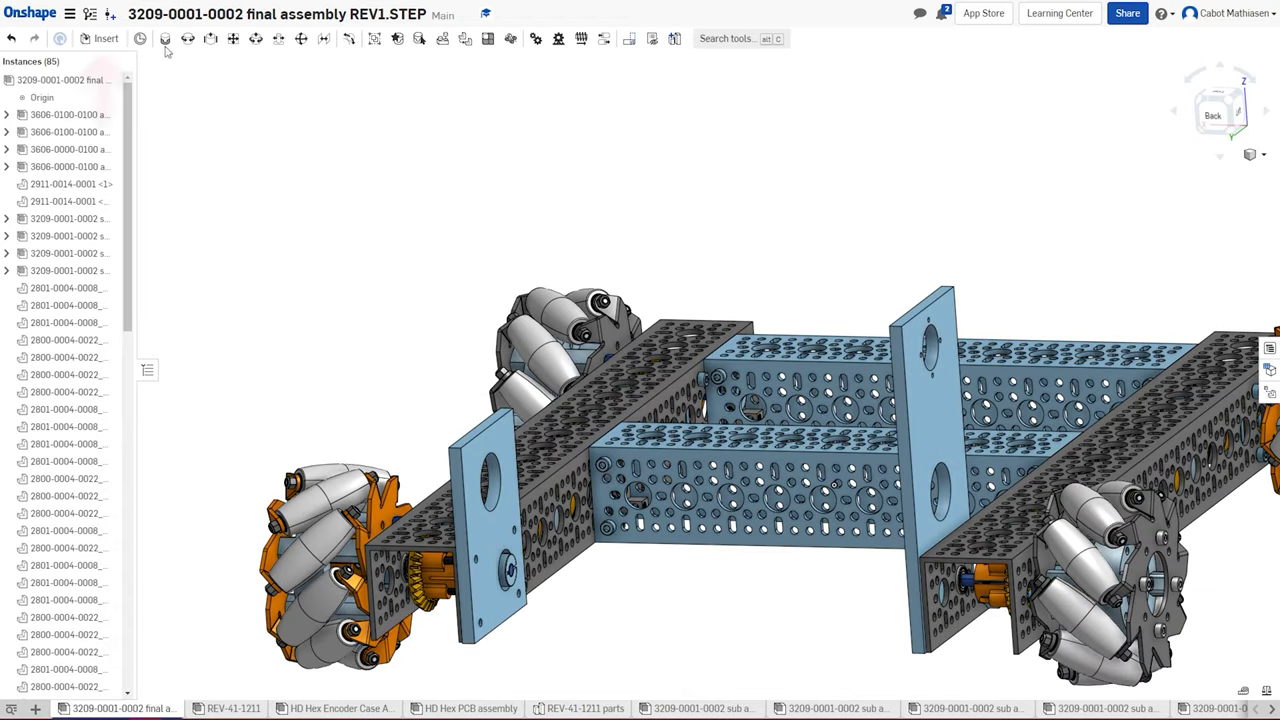
pyautogui.click(106, 39)
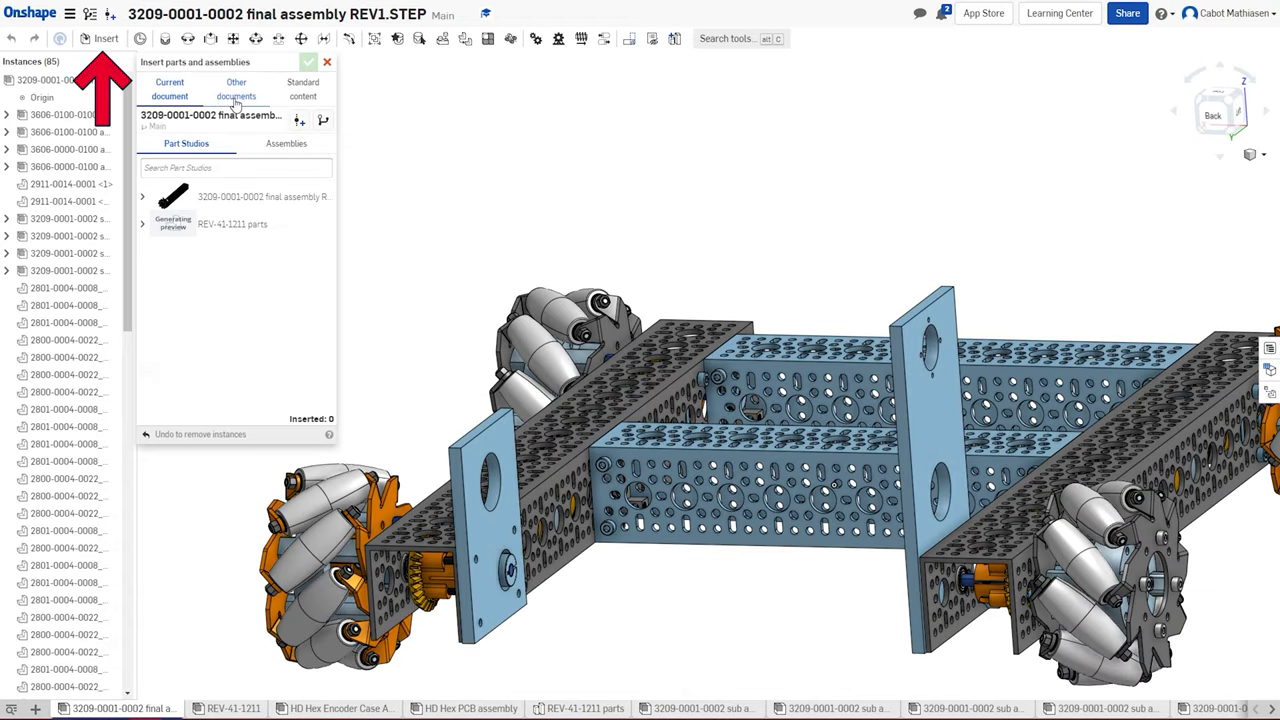
pyautogui.click(272, 154)
pyautogui.click(209, 167)
pyautogui.write('rev')
pyautogui.click(209, 196)
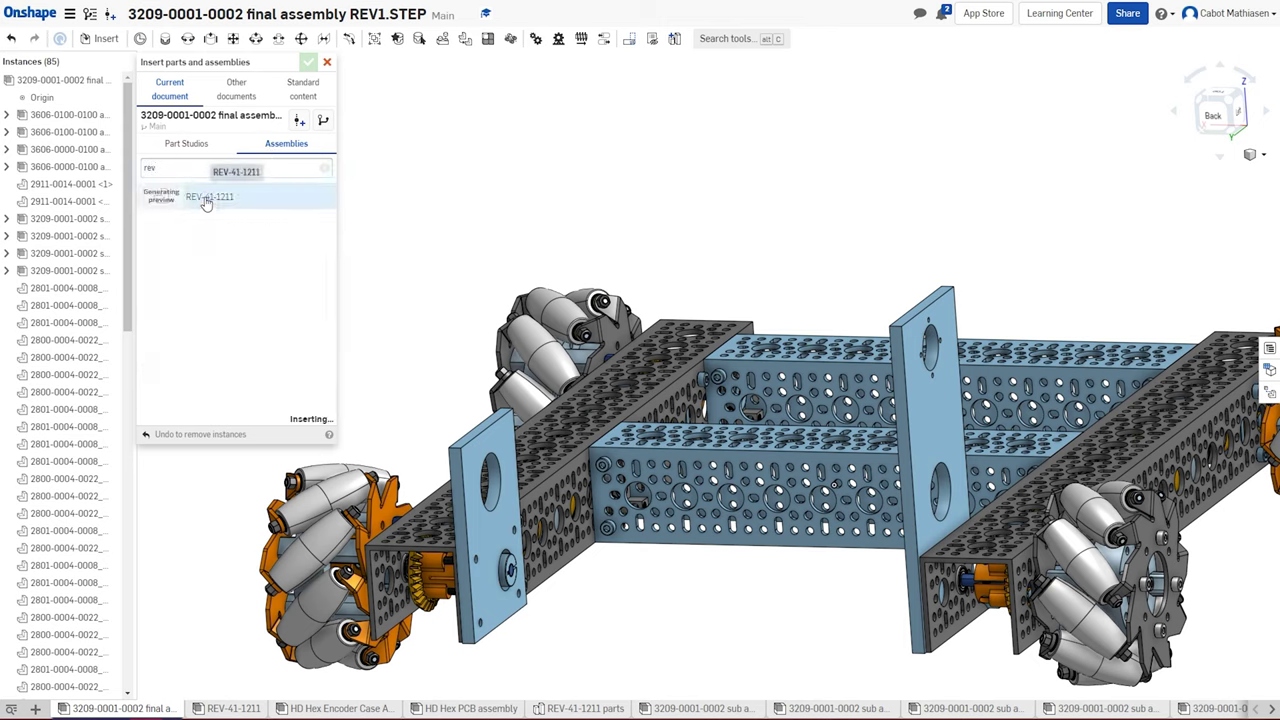
pyautogui.click(462, 185)
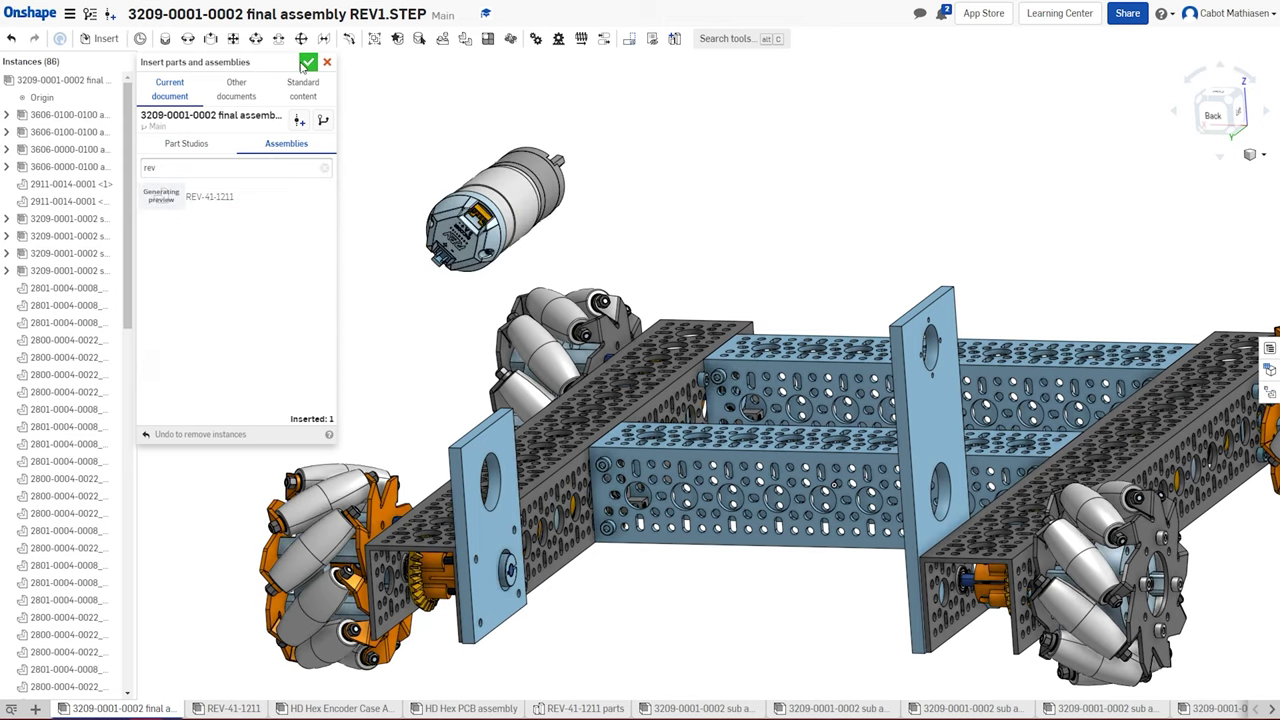
pyautogui.press('Escape')
# - Try moving individual parts of the inserted motor, and undo the moves
pyautogui.moveTo(665, 198); pyautogui.dragTo(607, 200, button='right')
pyautogui.moveTo(588, 185); pyautogui.dragTo(652, 240)
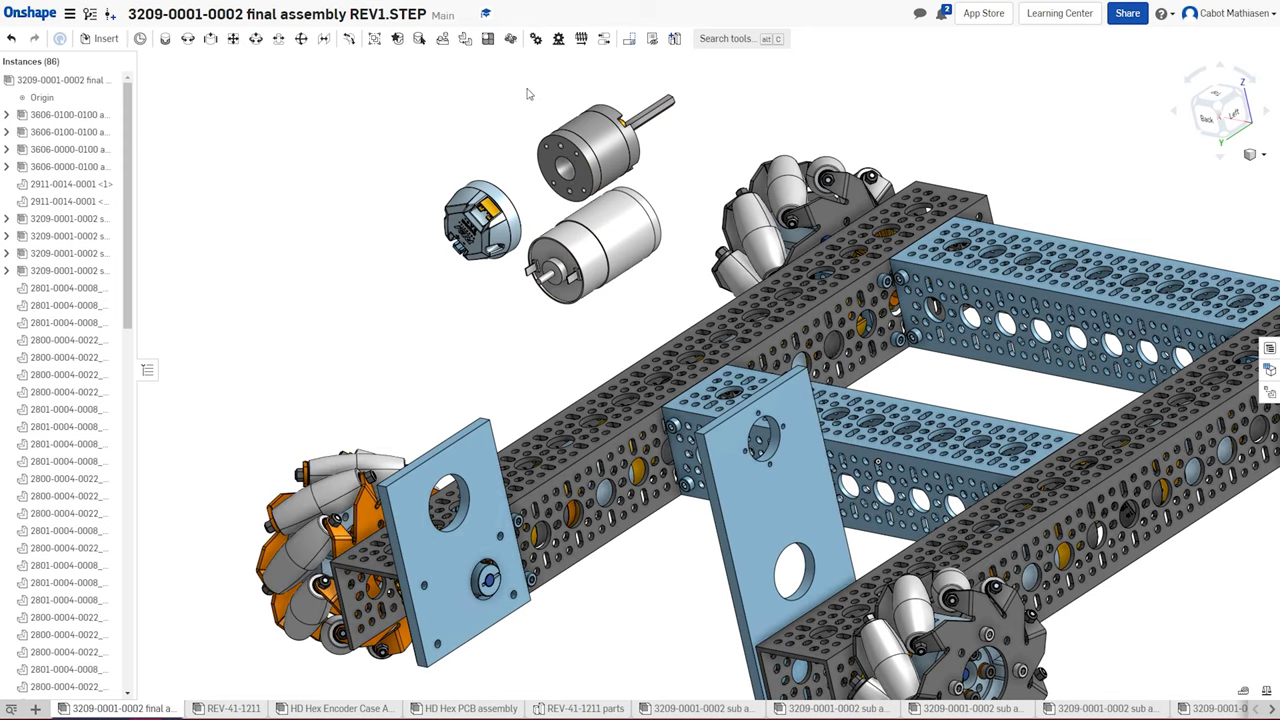
pyautogui.hotkey('ctrl', 'z')
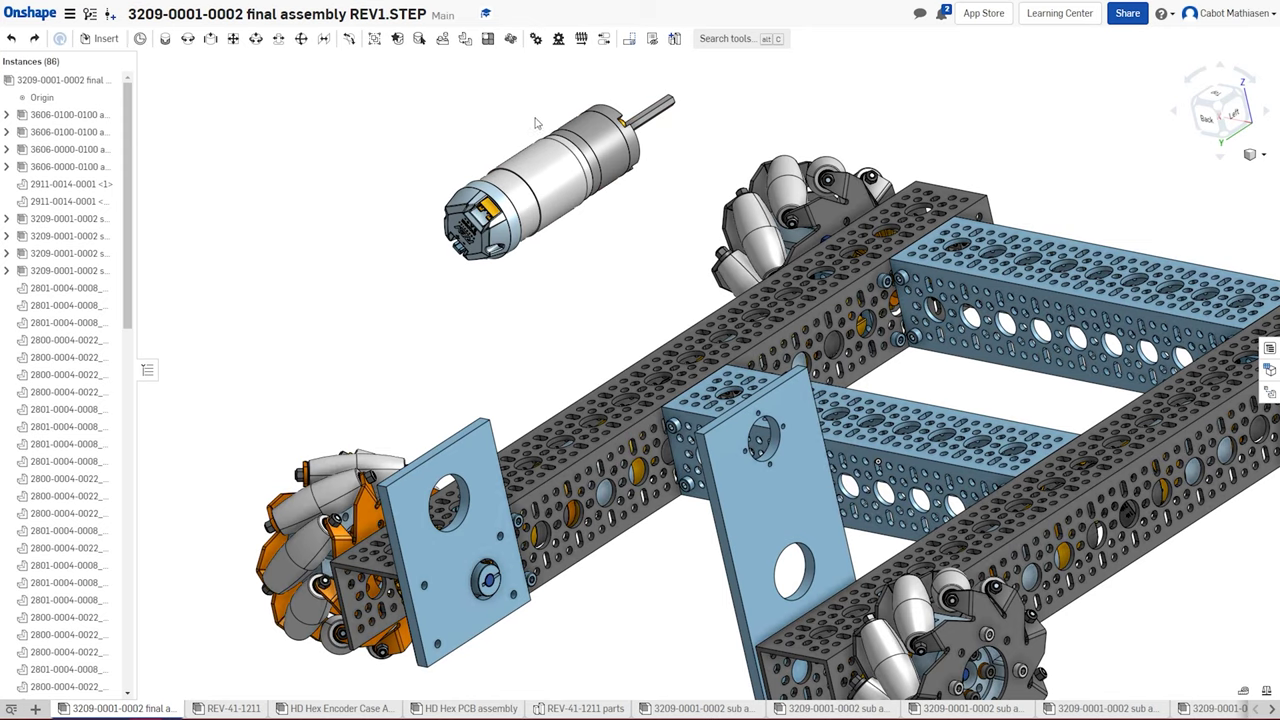
# - Group all instances in the REV-41-1211 assembly, and test the group by moving the motor
pyautogui.click(256, 709)
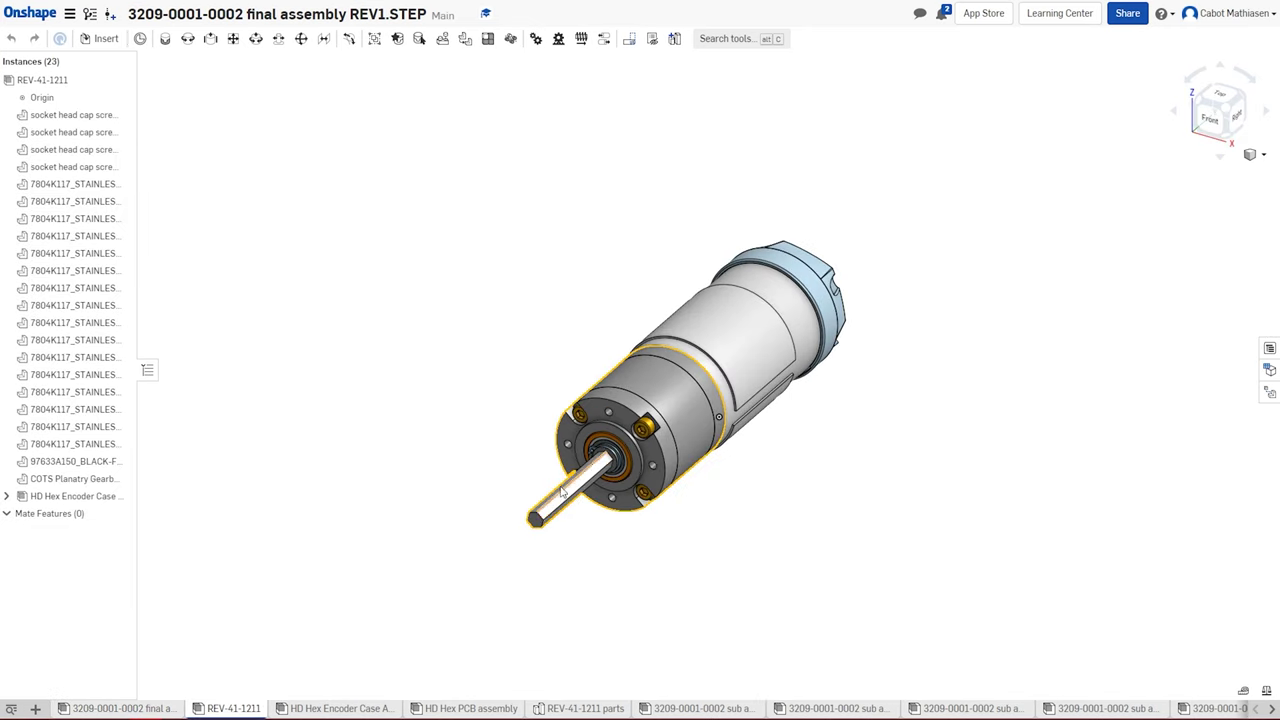
pyautogui.moveTo(489, 560); pyautogui.dragTo(955, 200)
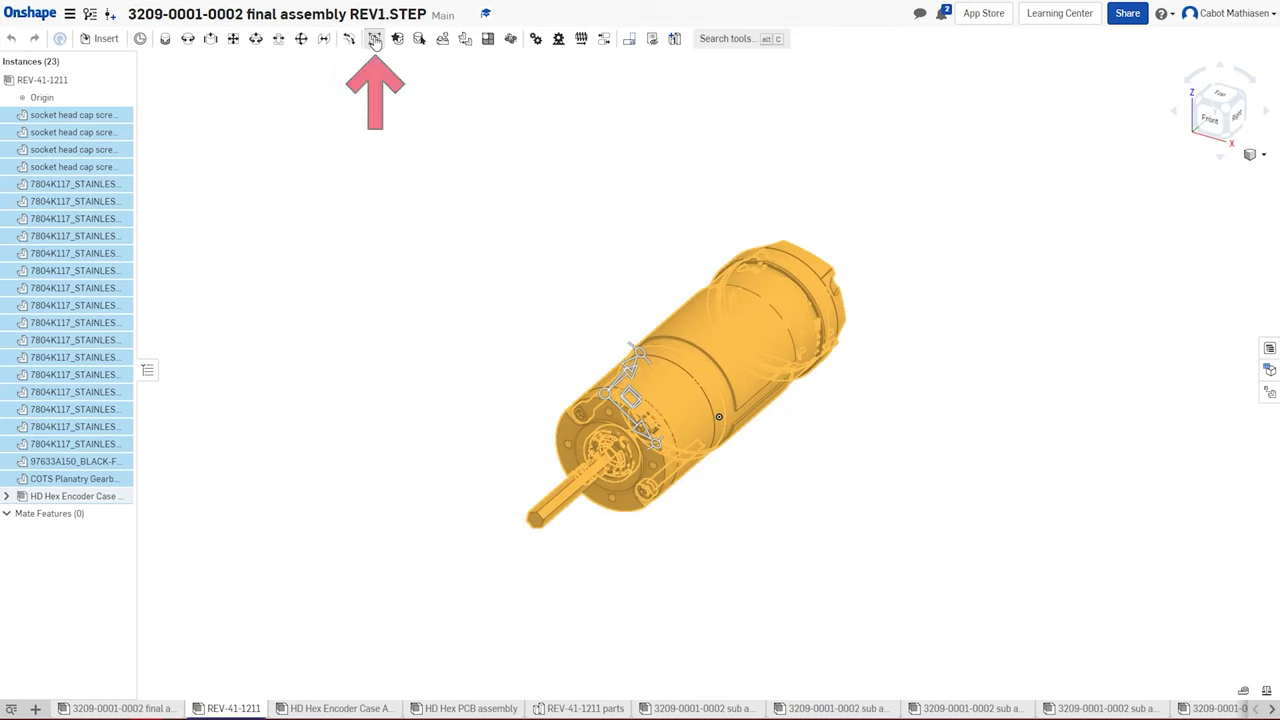
pyautogui.click(375, 40)
pyautogui.click(255, 63)
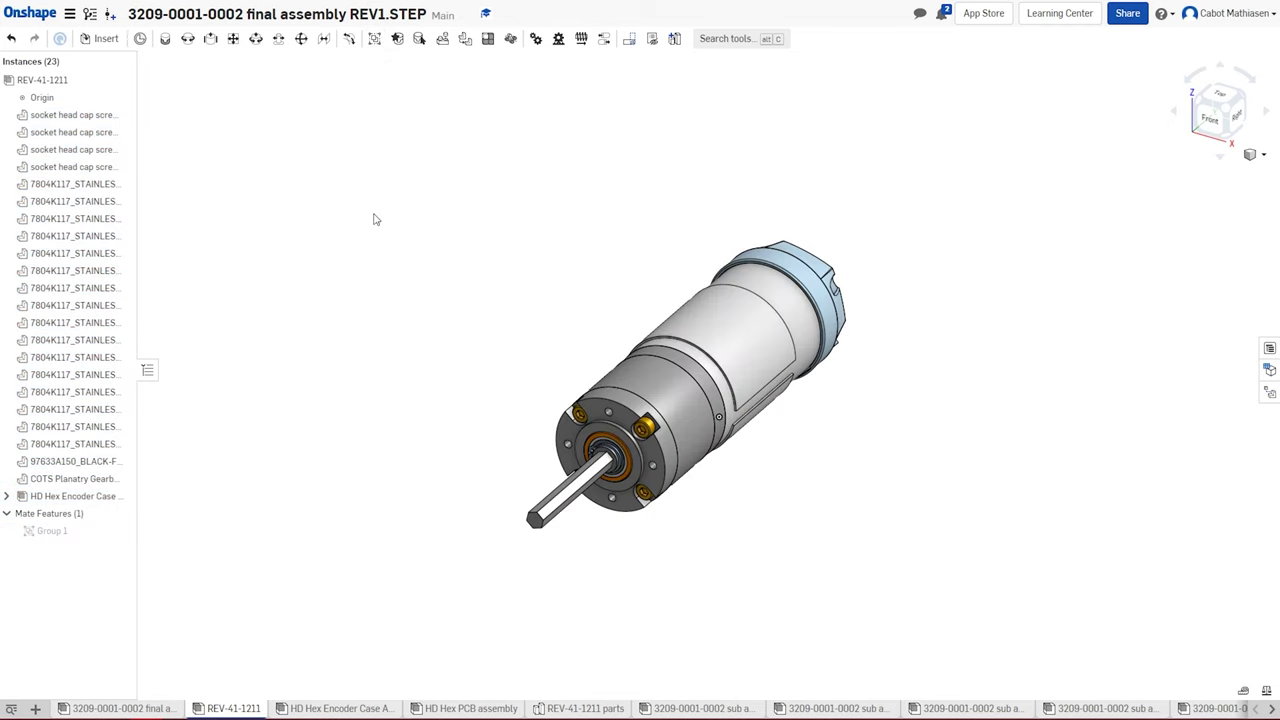
pyautogui.moveTo(645, 450)
pyautogui.mouseDown()
pyautogui.moveTo(712, 251)
pyautogui.moveTo(642, 440)
pyautogui.mouseUp()
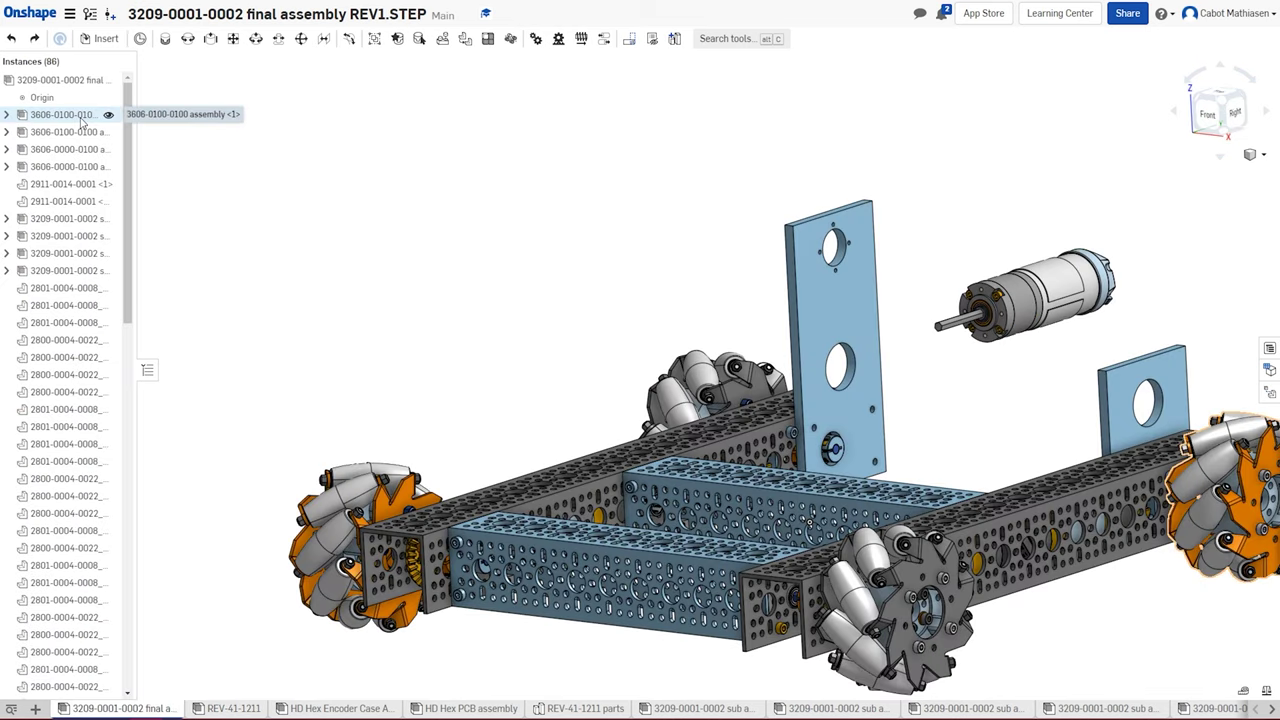
# - Group all chassis instances in the final assembly, leaving out the two plates and the REV-41-1211 motor
pyautogui.click(83, 121)
pyautogui.scroll(-10, 86, 127)
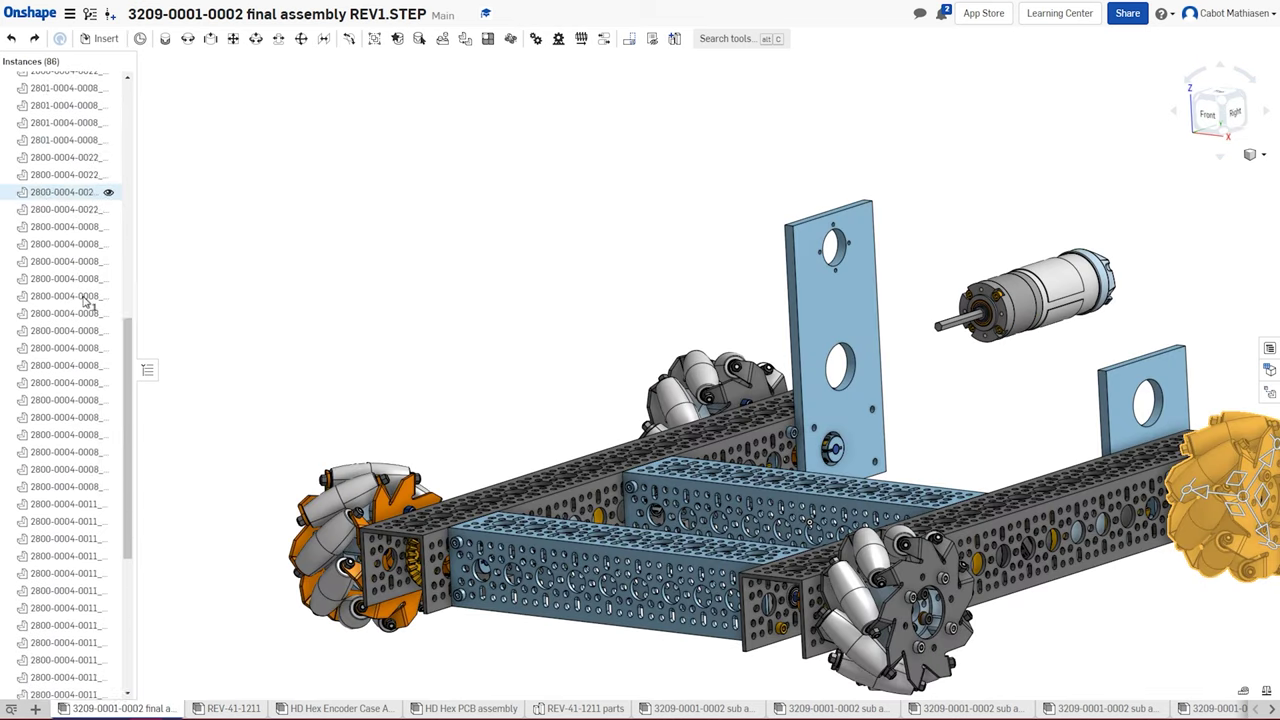
pyautogui.keyDown('shift'); pyautogui.click(96, 585); pyautogui.keyUp('shift')
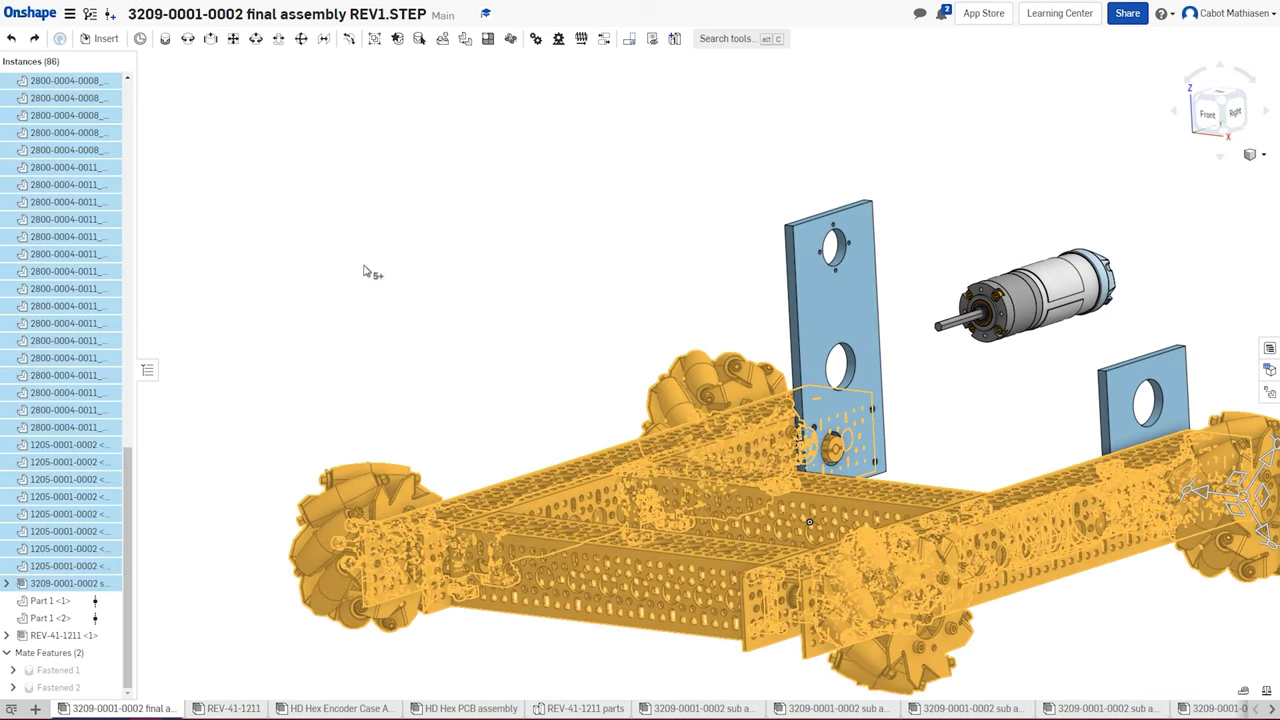
pyautogui.click(376, 38)
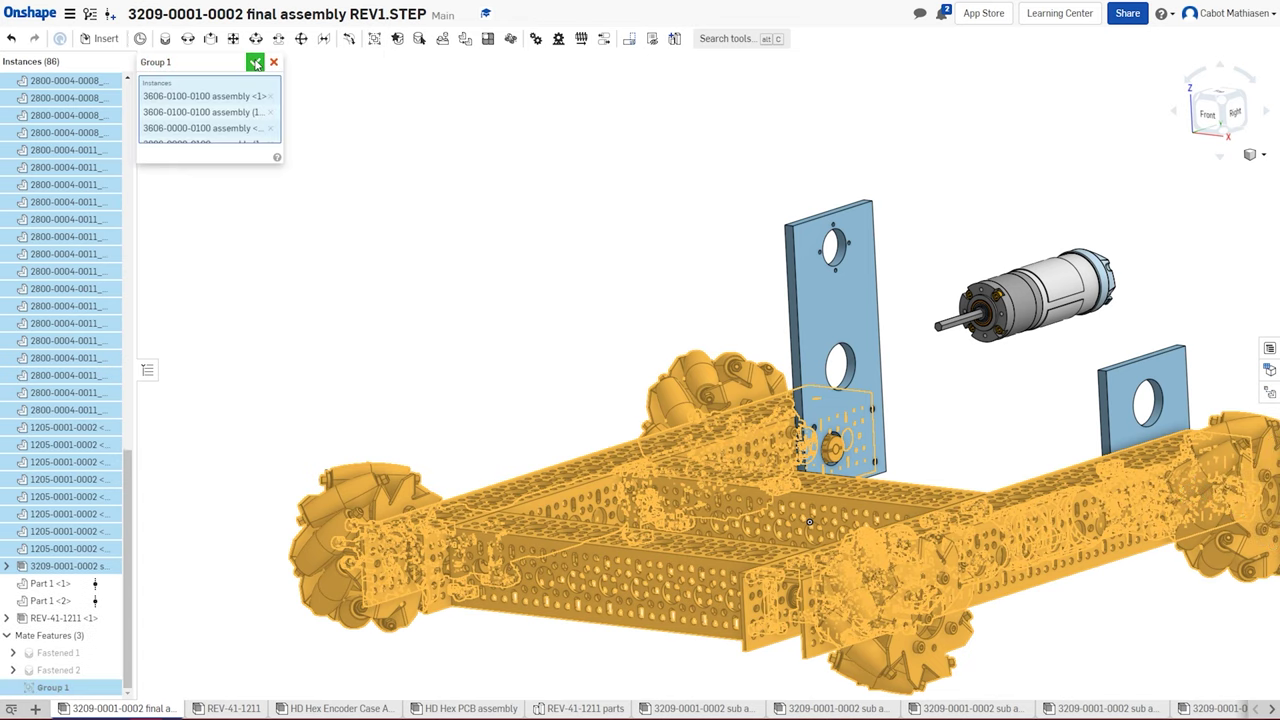
pyautogui.click(260, 57)
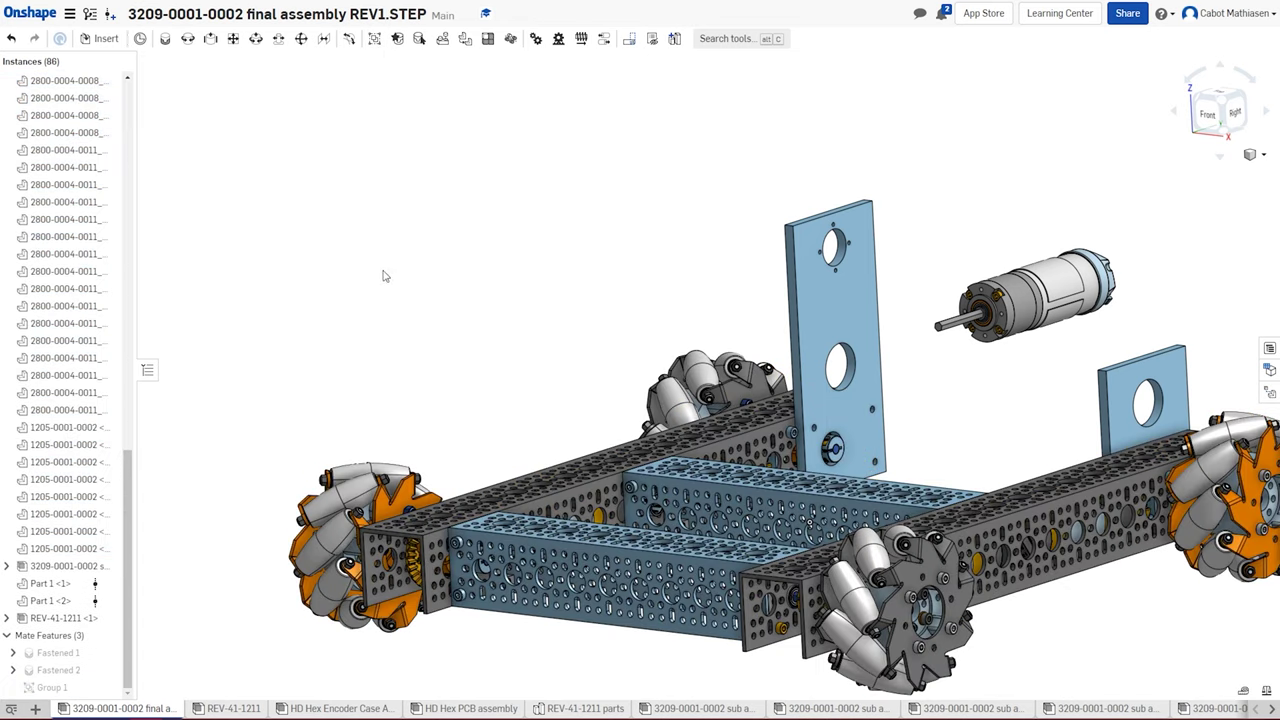
# - Add a Revolute mate between the tall plate's upper hole and the motor's front face, flipping the motor so its shaft passes through the plate
pyautogui.click(187, 38)
pyautogui.scroll(5, 860, 241)
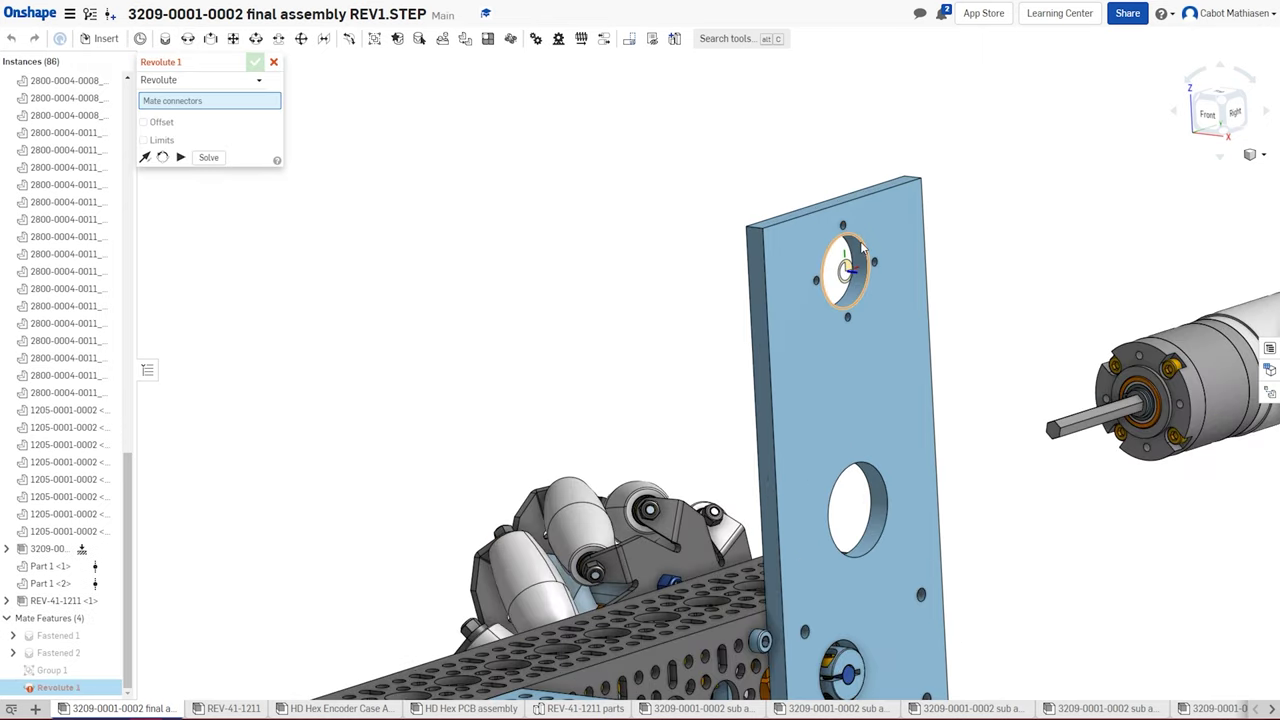
pyautogui.click(860, 241)
pyautogui.scroll(3, 1135, 348)
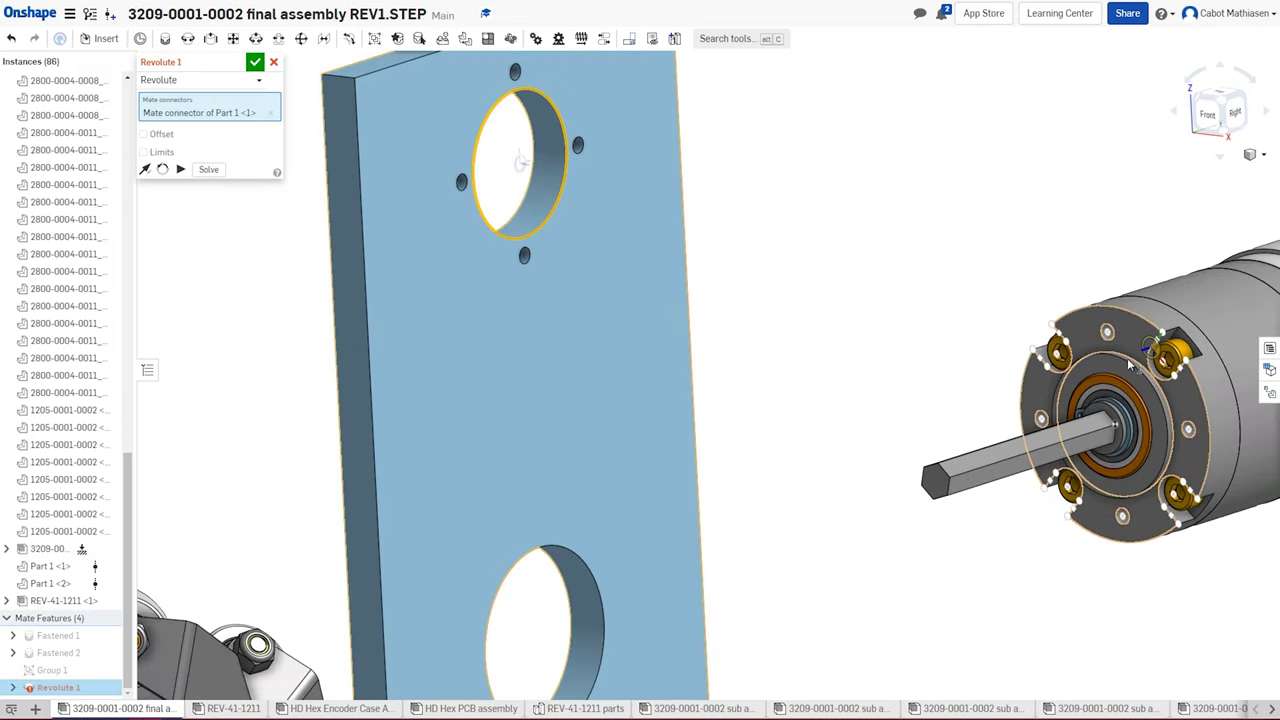
pyautogui.scroll(3, 1135, 368)
pyautogui.click(1147, 370)
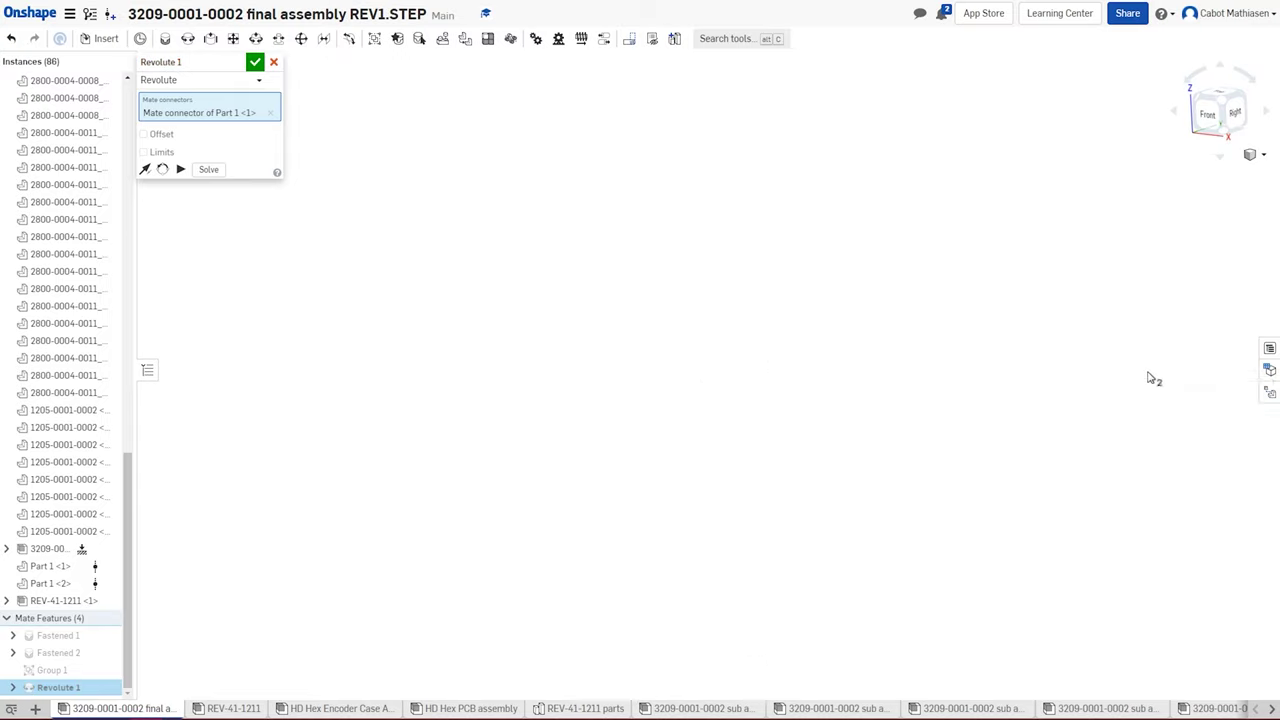
pyautogui.scroll(-5, 1147, 372)
pyautogui.click(1163, 400)
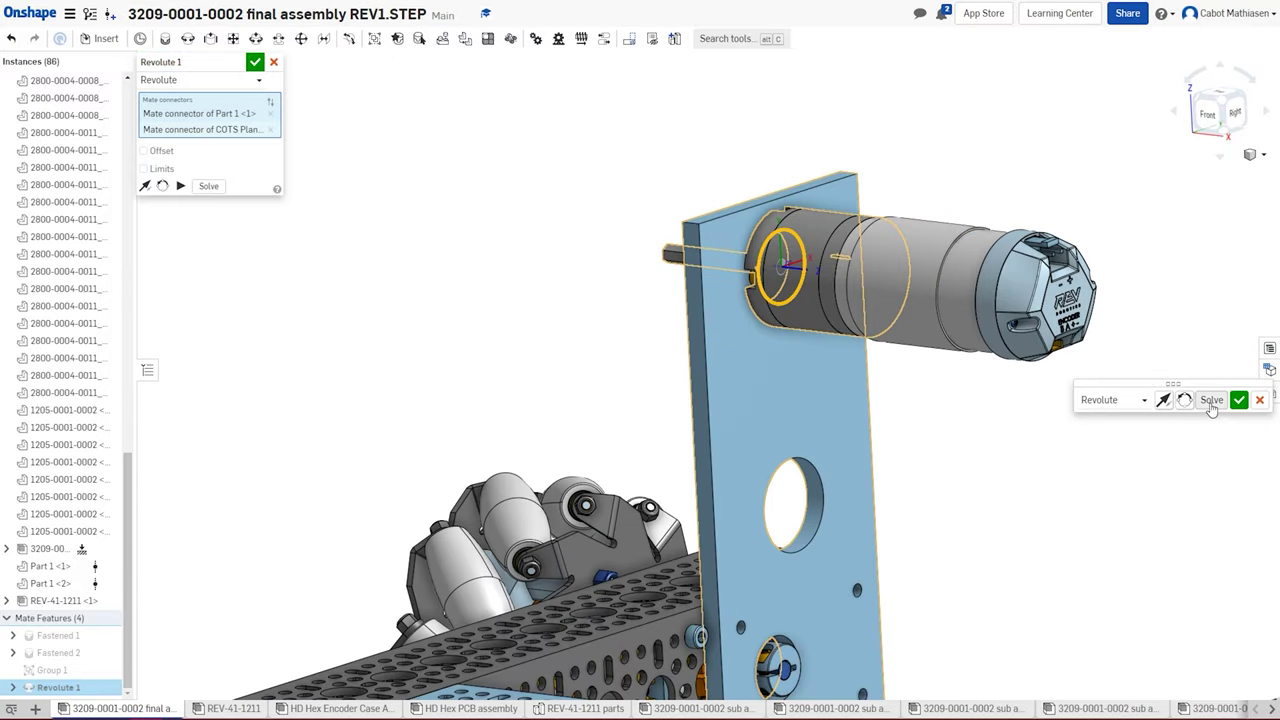
pyautogui.click(1239, 400)
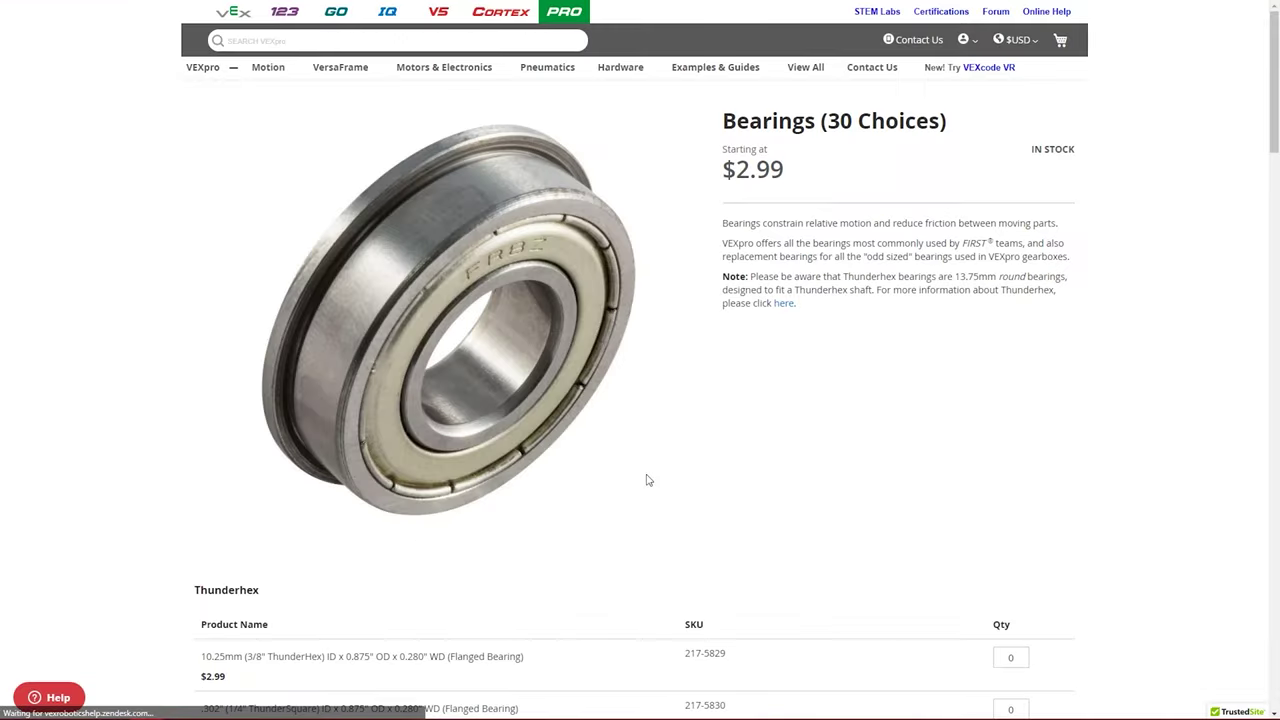
# - Find the 0.500" Hex ID x 1.125" OD flanged bearing v2 (217-3875) on the VEXpro page and save its STEP file to Downloads
pyautogui.scroll(-3, 646, 480)
pyautogui.scroll(-6, 646, 463)
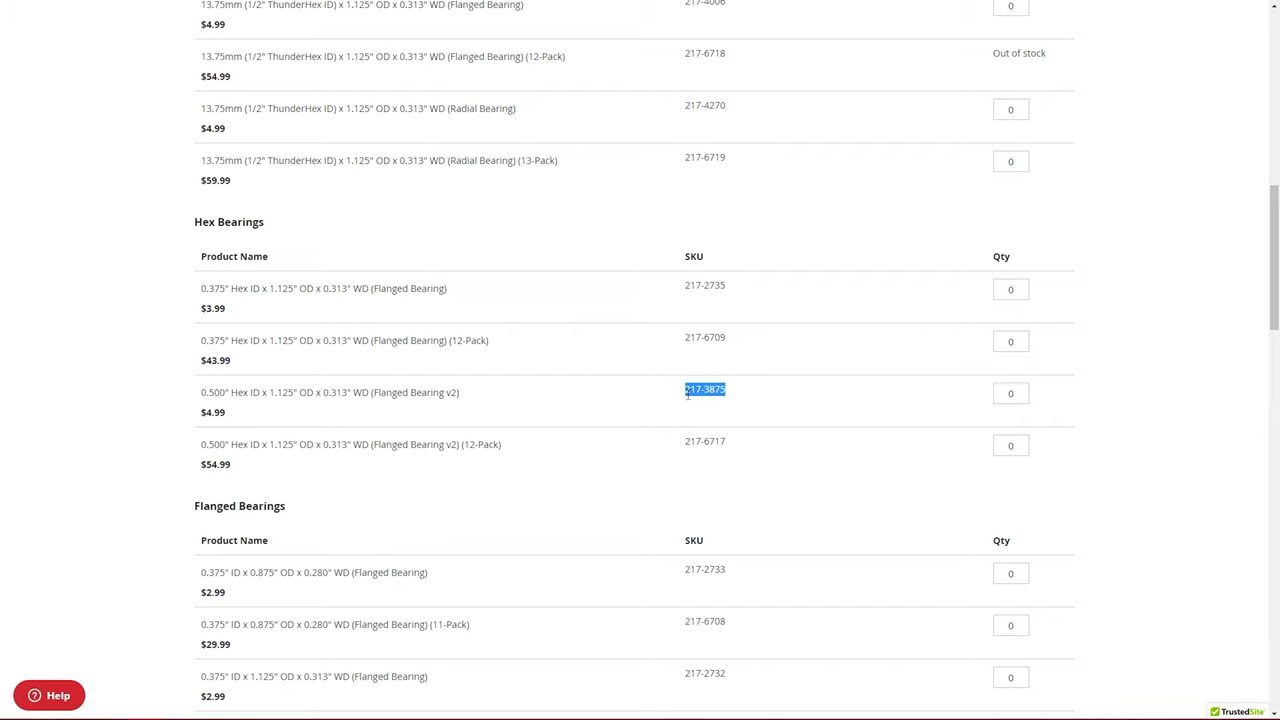
pyautogui.hotkey('ctrl', 'f')
pyautogui.scroll(-13, 780, 534)
pyautogui.click(502, 370)
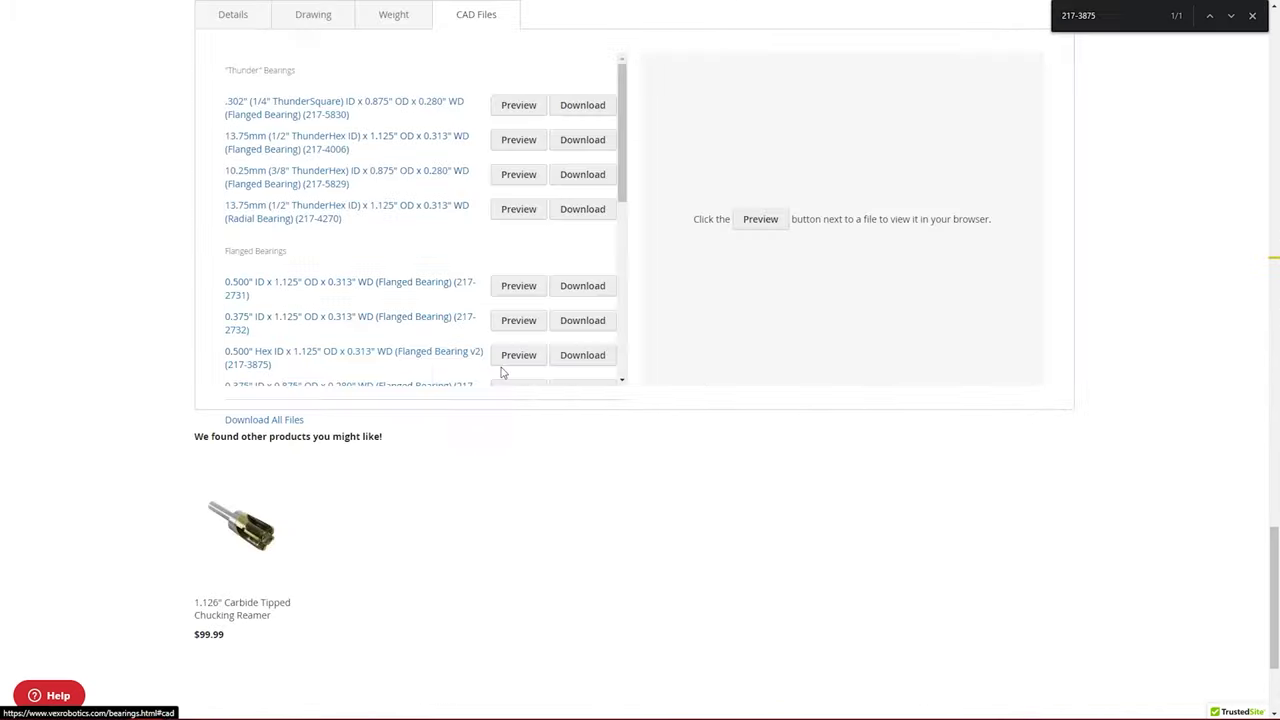
pyautogui.click(612, 355)
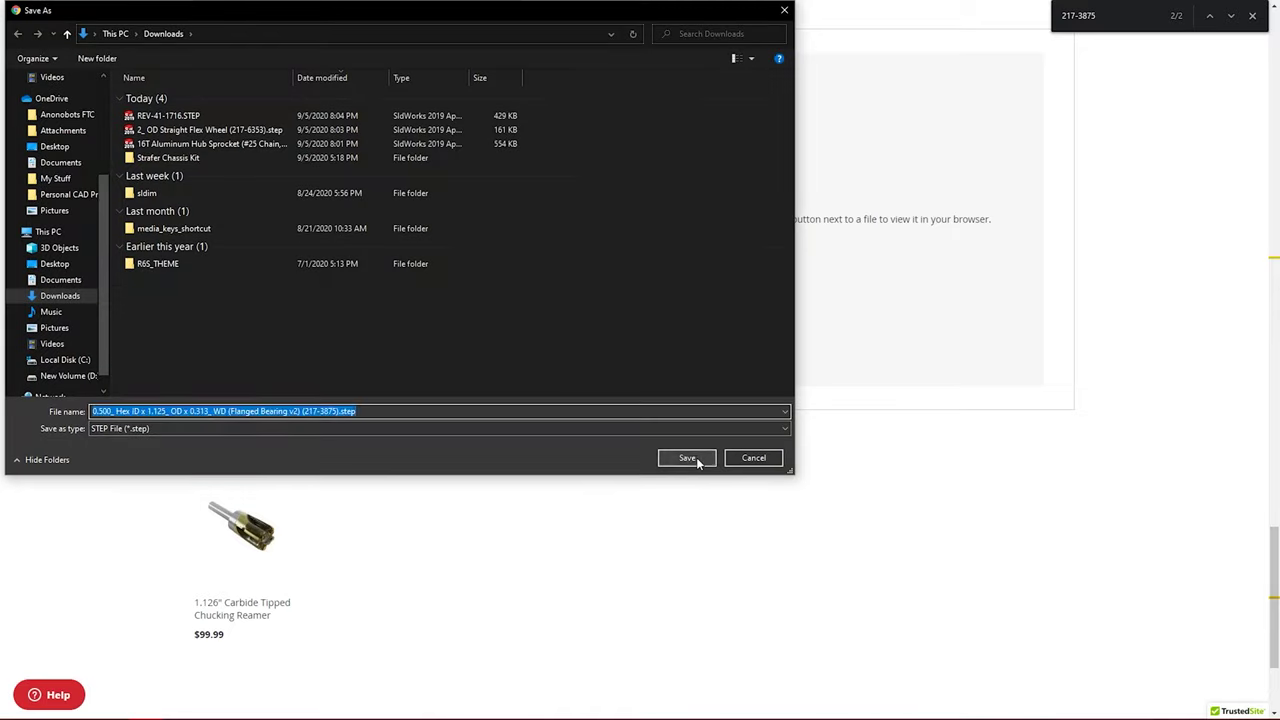
pyautogui.click(686, 457)
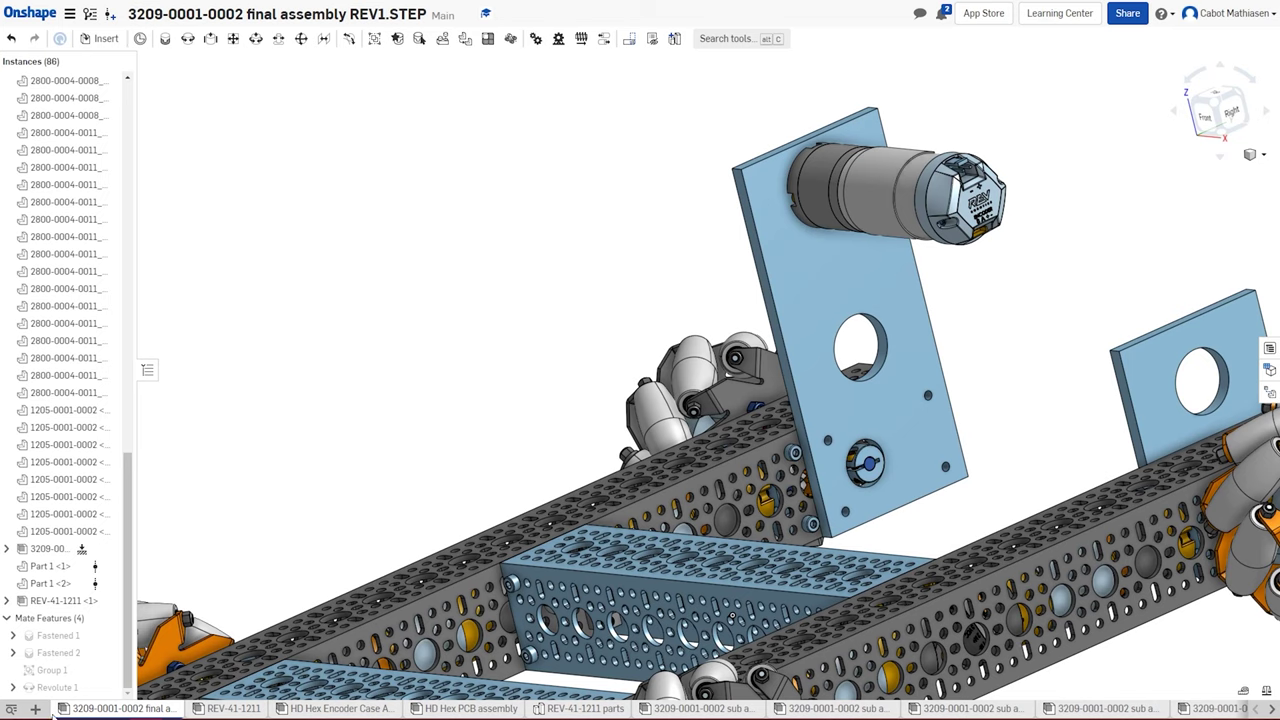
# - Import the 217-3875 flanged bearing STEP file from Downloads into this Onshape document
pyautogui.click(36, 708)
pyautogui.click(45, 678)
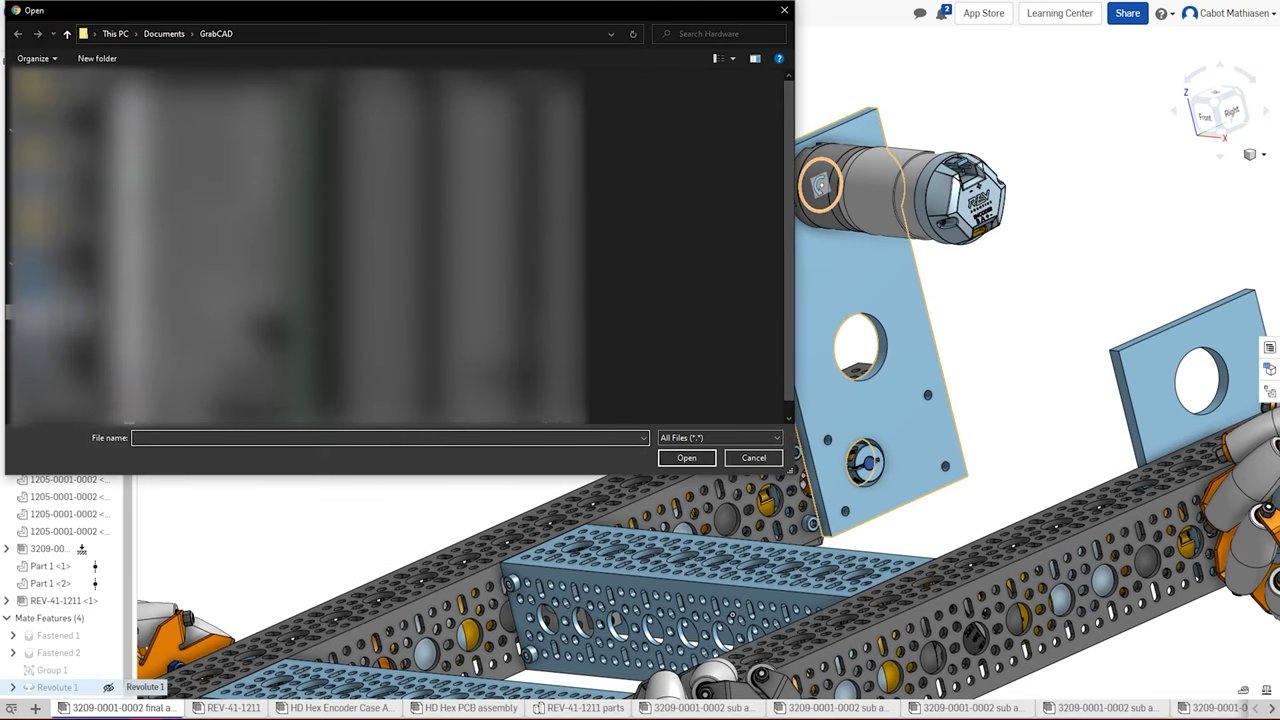
pyautogui.click(48, 328)
pyautogui.click(200, 116)
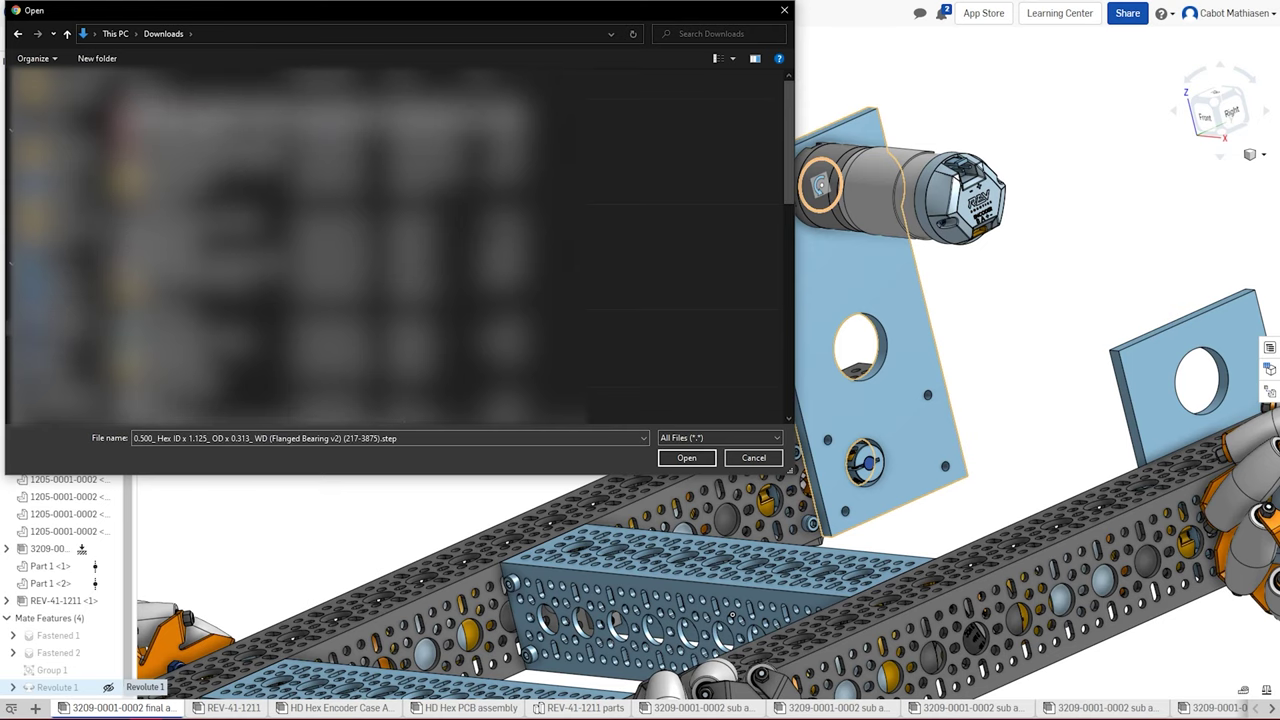
pyautogui.click(684, 458)
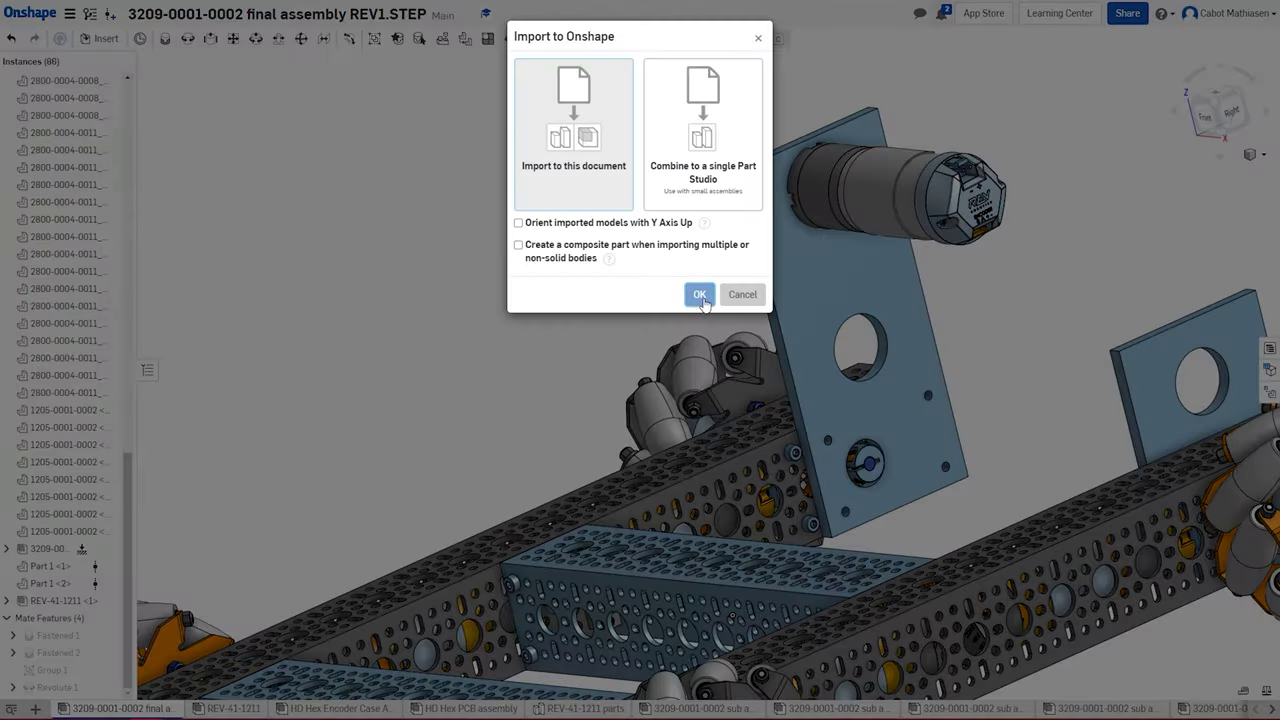
pyautogui.click(699, 295)
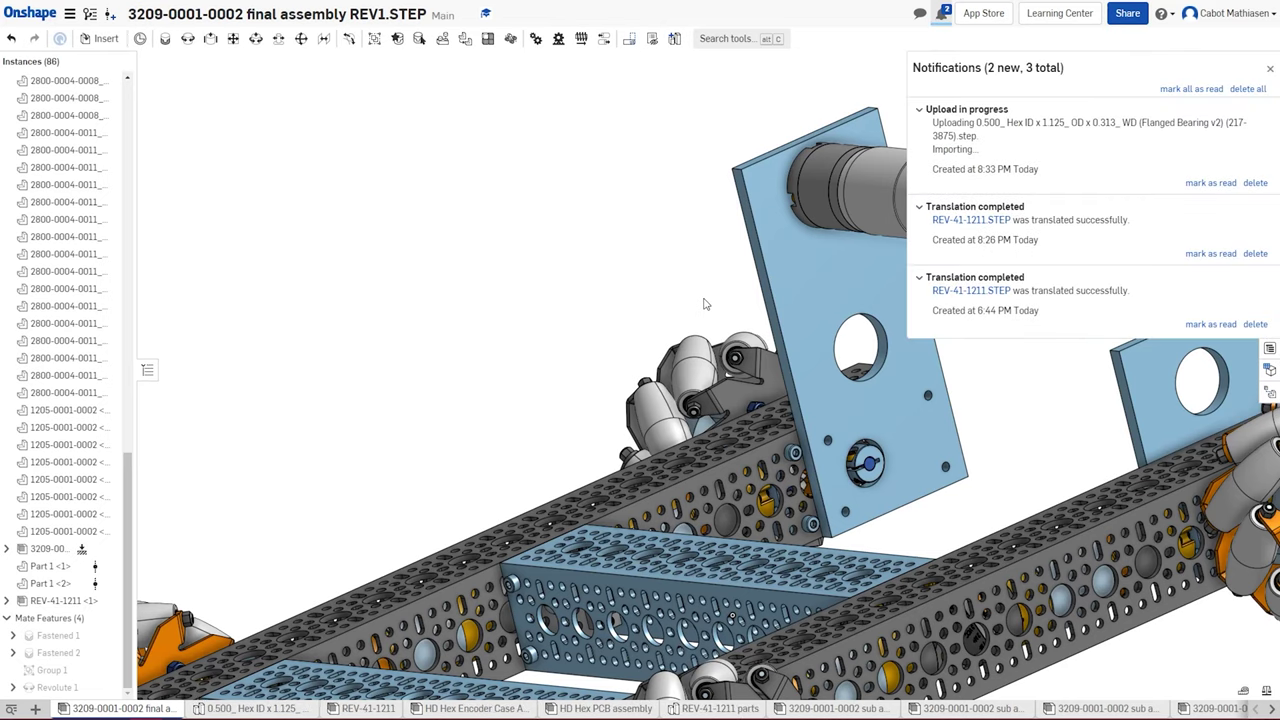
# - Insert two copies of the 217-3875 bearing into the final assembly, placed in free space beside the tall plate
pyautogui.click(101, 38)
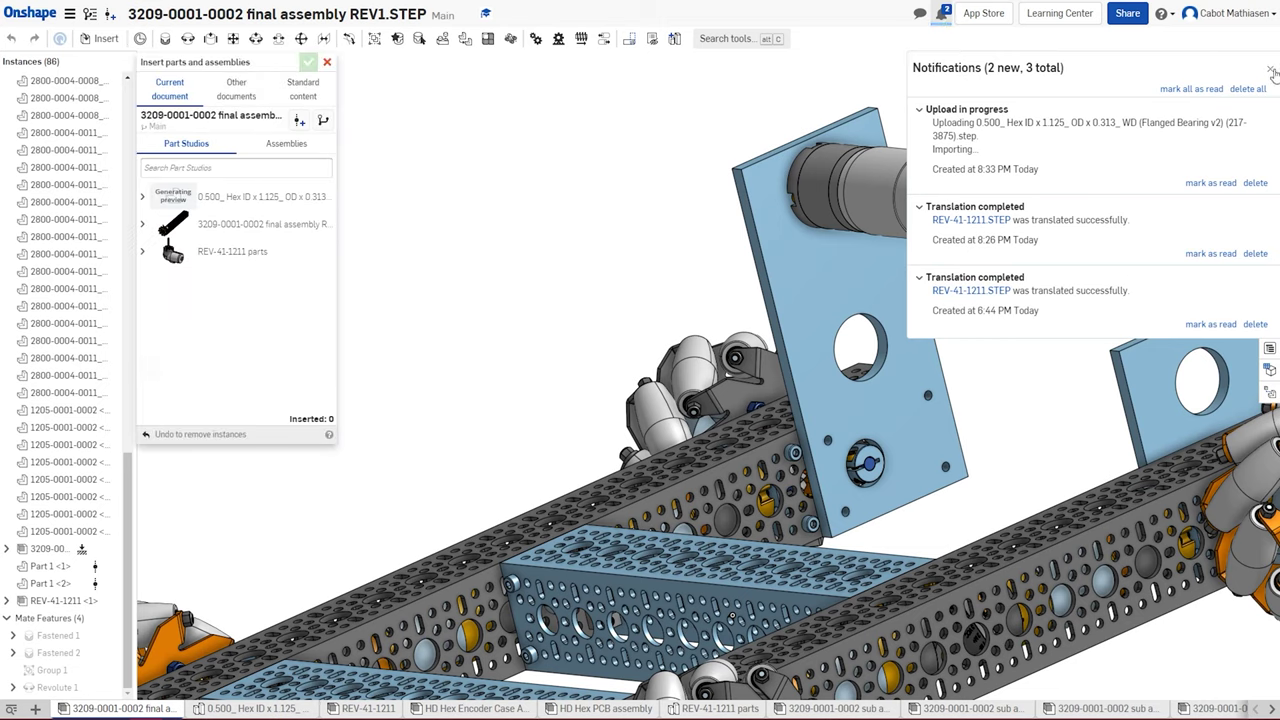
pyautogui.click(1271, 71)
pyautogui.click(262, 196)
pyautogui.click(484, 258)
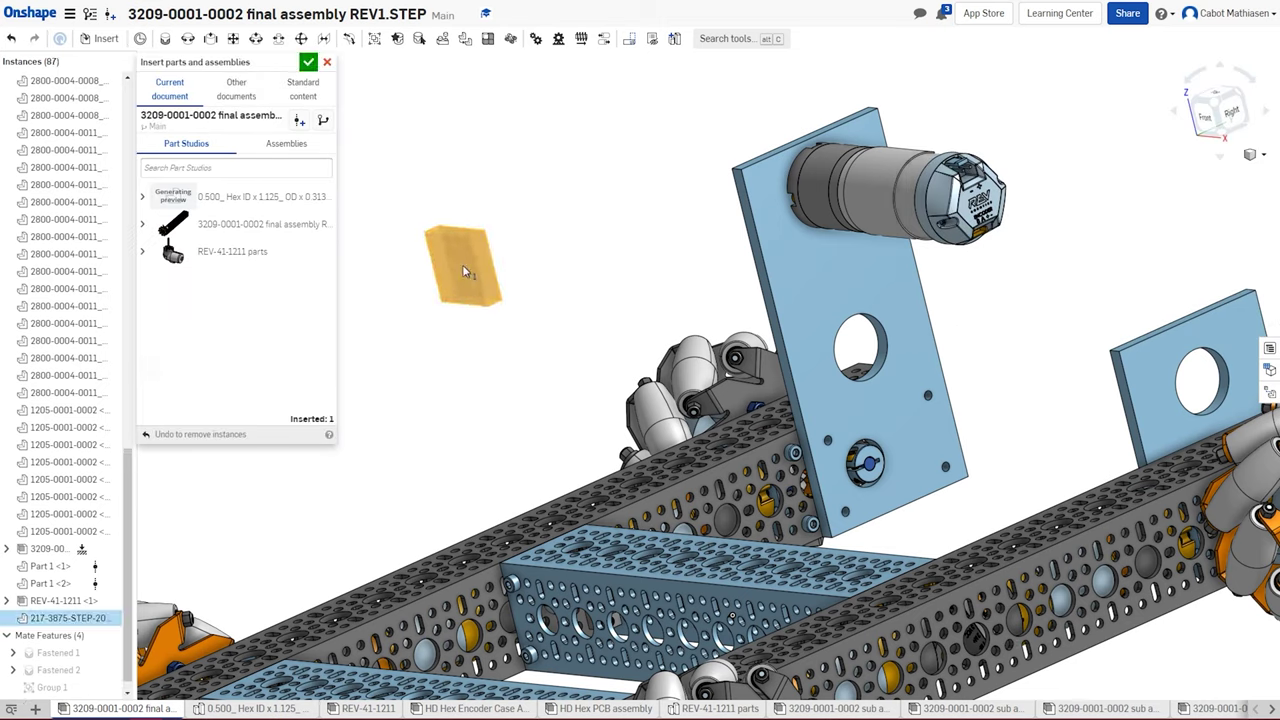
pyautogui.click(462, 264)
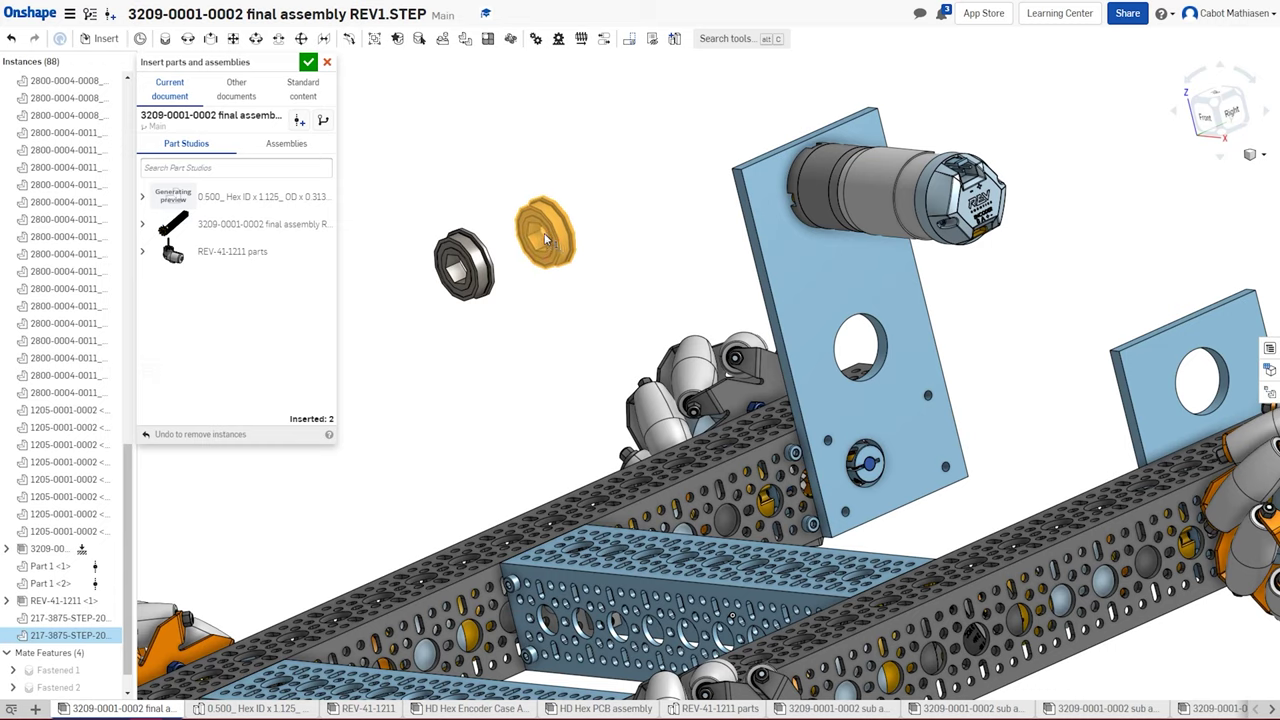
pyautogui.click(308, 63)
# - Fasten one bearing by its flange into the tall plate's lower large hole, on the plate's outer side
pyautogui.scroll(3, 265, 93)
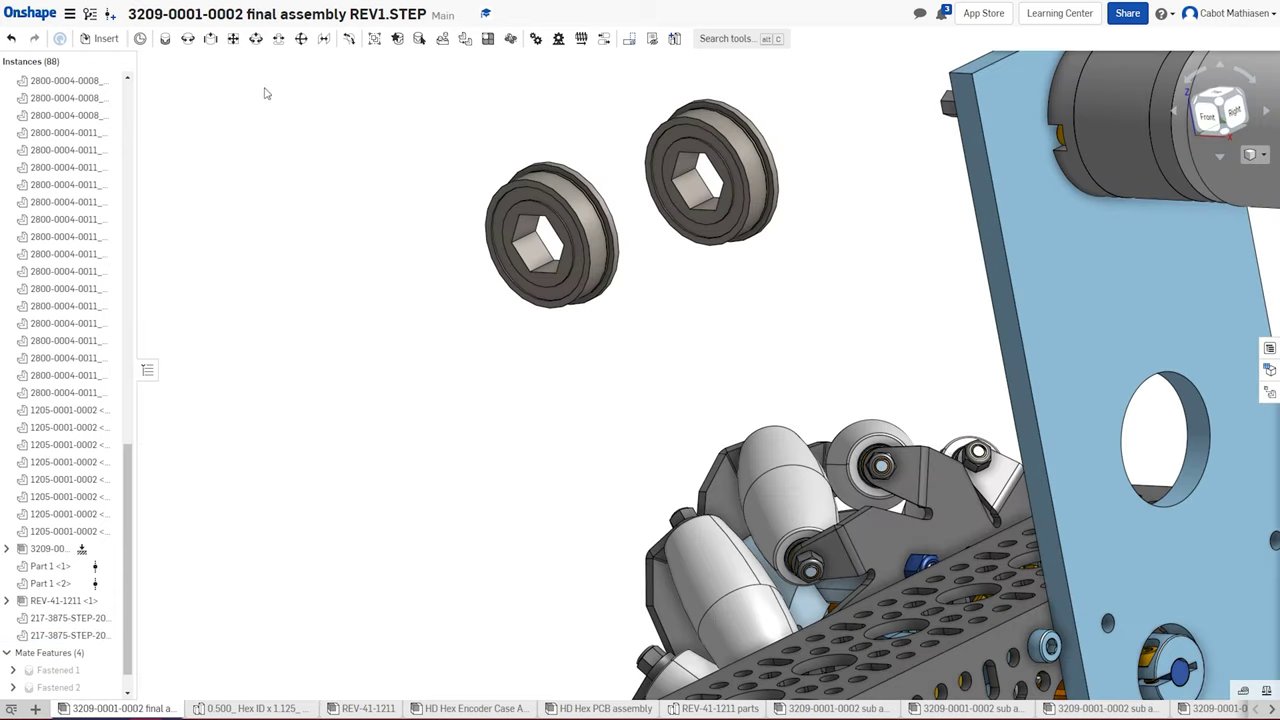
pyautogui.click(165, 38)
pyautogui.scroll(6, 700, 150)
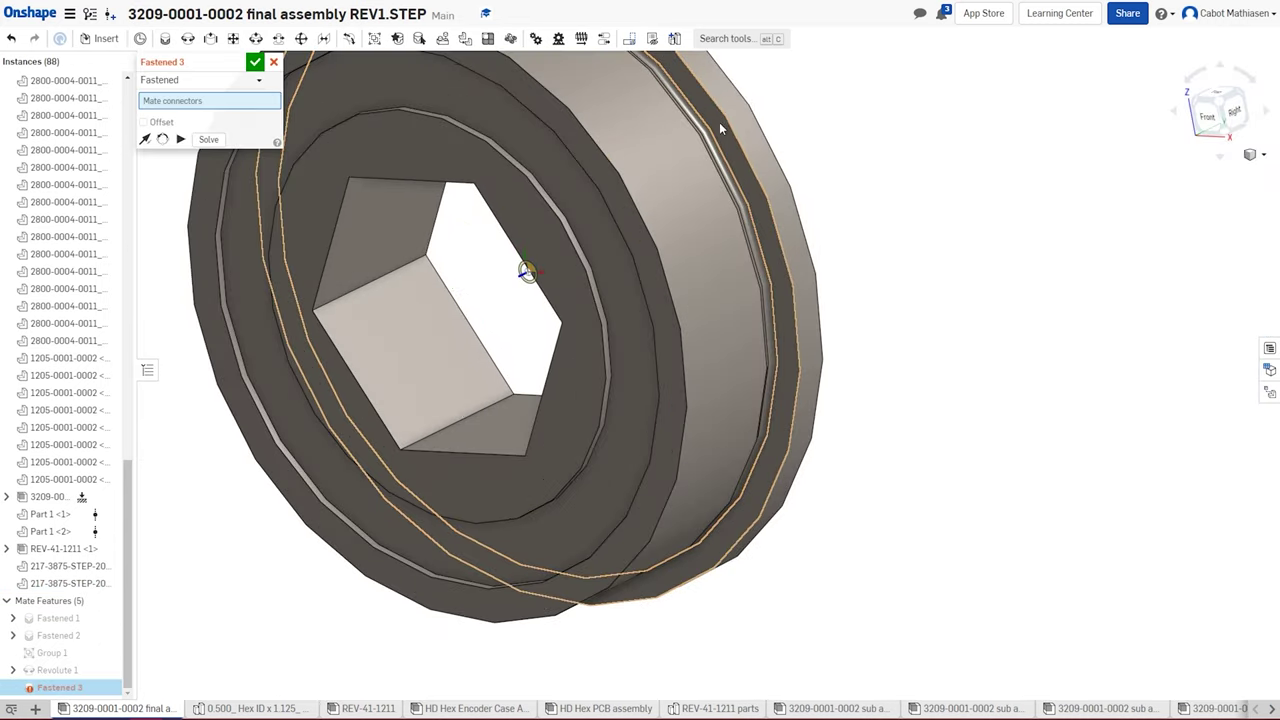
pyautogui.click(719, 122)
pyautogui.scroll(-6, 760, 200)
pyautogui.scroll(6, 598, 441)
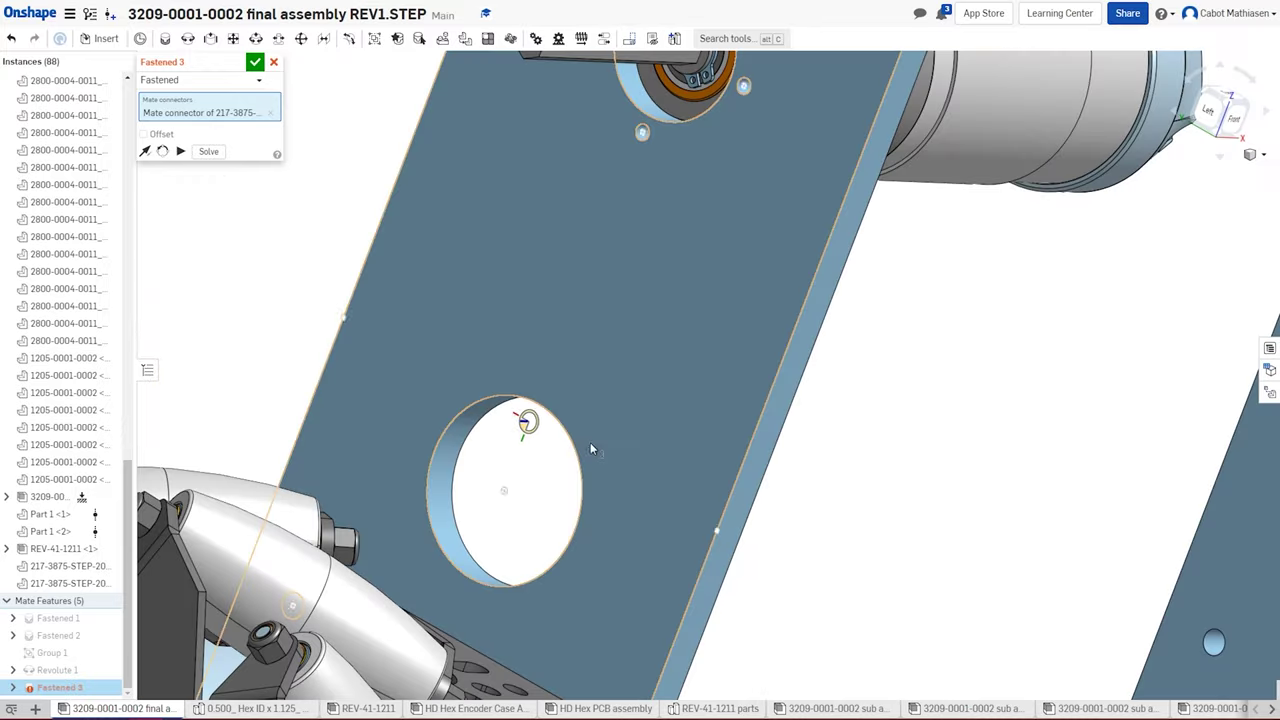
pyautogui.scroll(4, 598, 448)
pyautogui.click(386, 557)
pyautogui.scroll(-3, 577, 509)
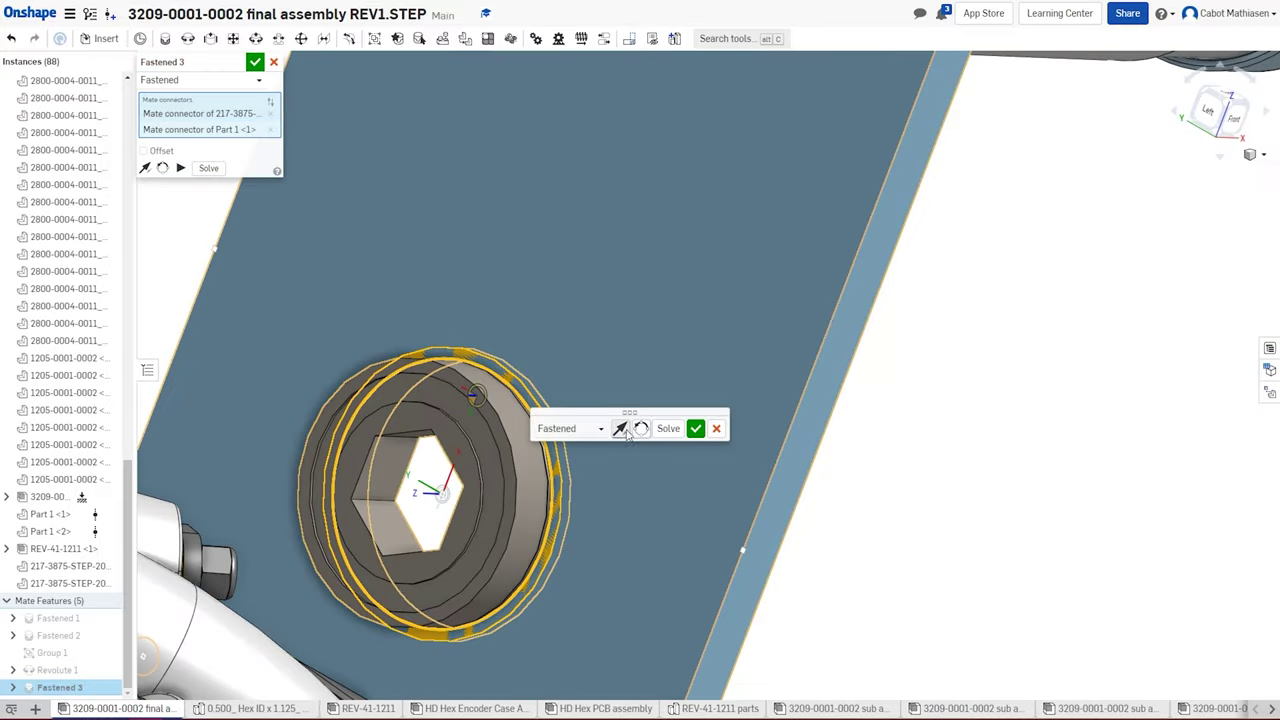
pyautogui.click(695, 429)
# - Fasten the second bearing by its flange into the short plate's large hole
pyautogui.moveTo(719, 481); pyautogui.dragTo(634, 493, button='right')
pyautogui.scroll(-5, 634, 493)
pyautogui.scroll(3, 893, 437)
pyautogui.scroll(5, 749, 400)
pyautogui.click(720, 240)
pyautogui.scroll(-5, 720, 242)
pyautogui.scroll(-4, 844, 367)
pyautogui.moveTo(1153, 376); pyautogui.dragTo(1106, 380, button='right')
pyautogui.scroll(5, 1176, 398)
pyautogui.click(1212, 360)
pyautogui.click(1240, 380)
pyautogui.scroll(-4, 687, 399)
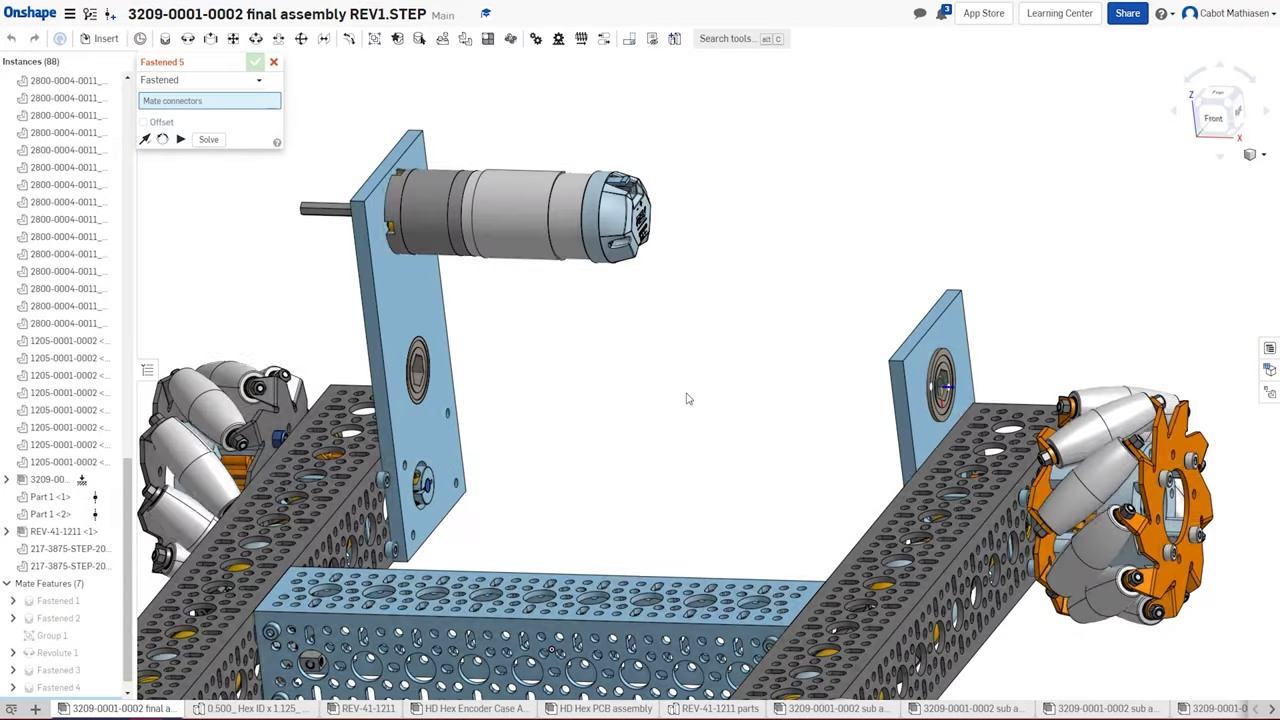
pyautogui.scroll(5, 950, 378)
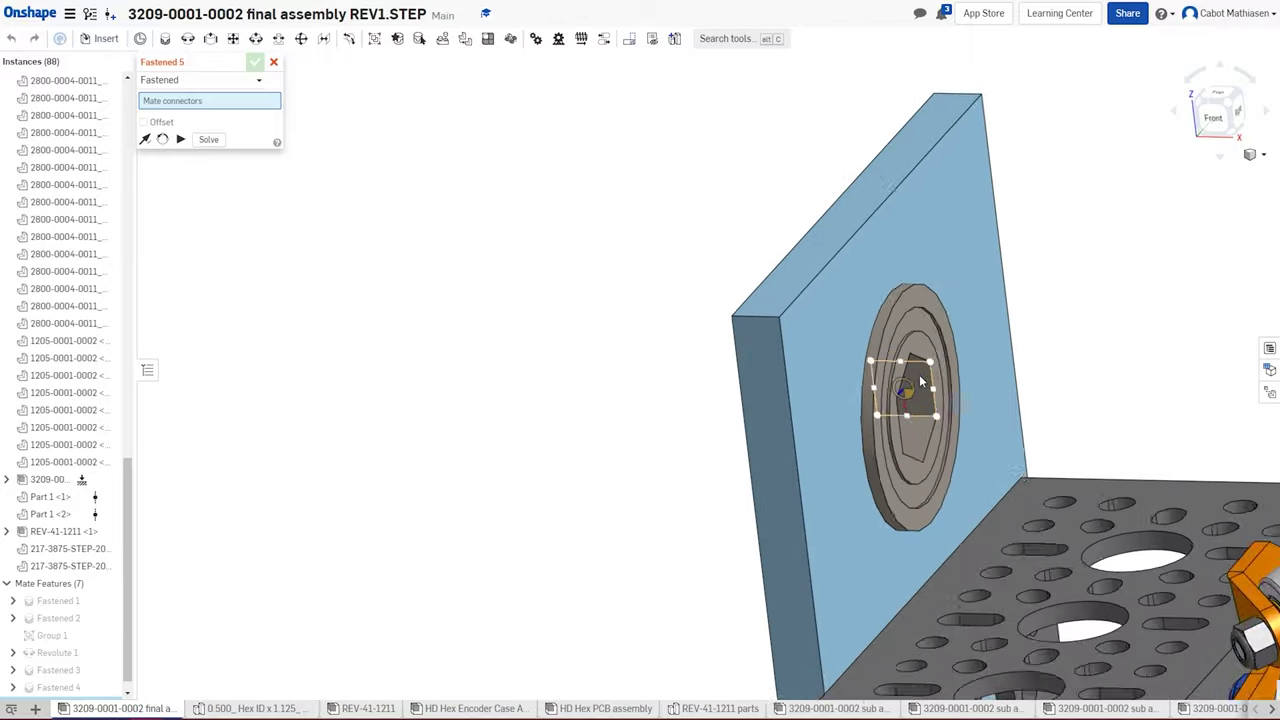
pyautogui.scroll(5, 925, 378)
pyautogui.press('Escape')
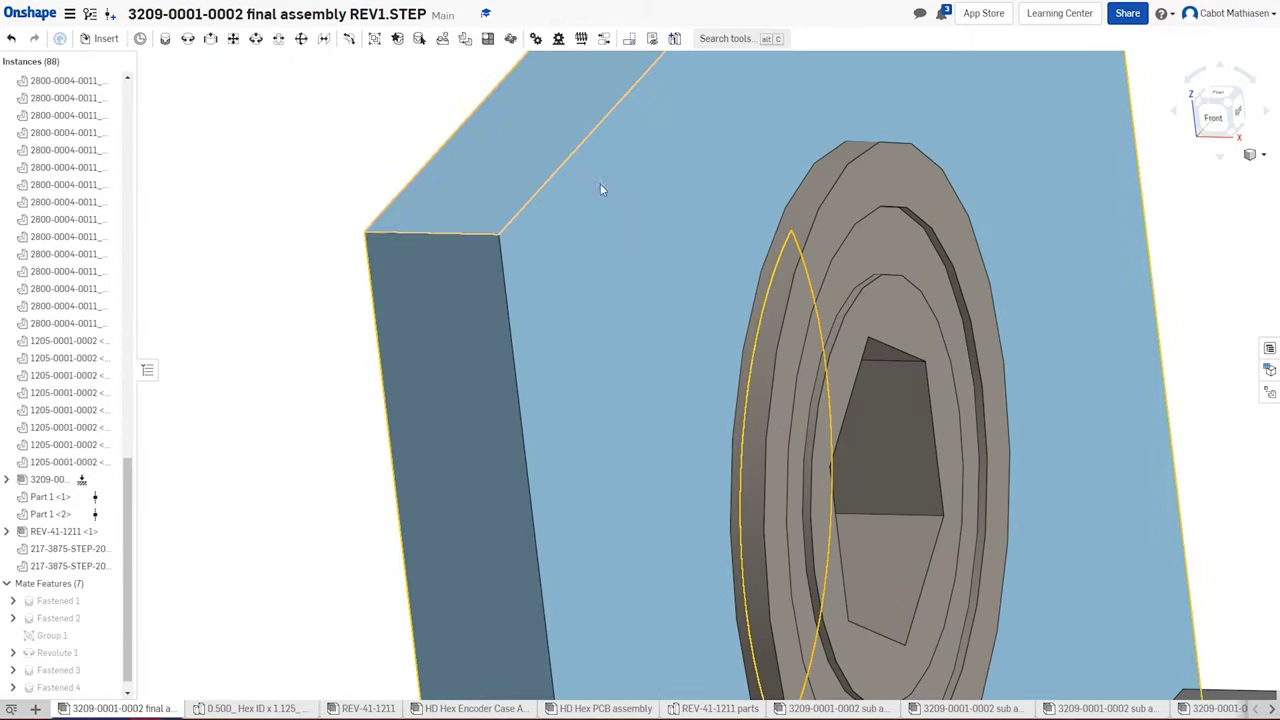
# - Measure the parallel distance between the flange faces of the two bearings and copy the value
pyautogui.click(866, 215)
pyautogui.scroll(-5, 690, 338)
pyautogui.moveTo(406, 374); pyautogui.dragTo(508, 360, button='right')
pyautogui.scroll(-2, 508, 359)
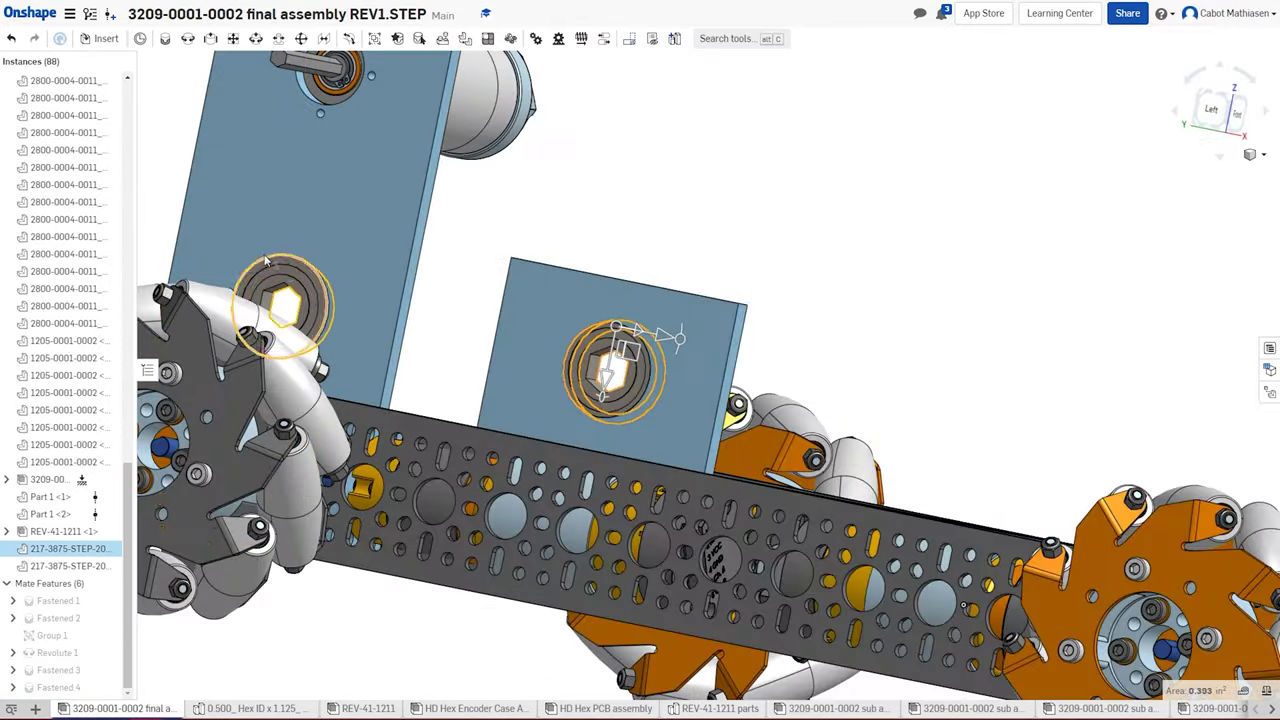
pyautogui.scroll(3, 267, 262)
pyautogui.click(267, 262)
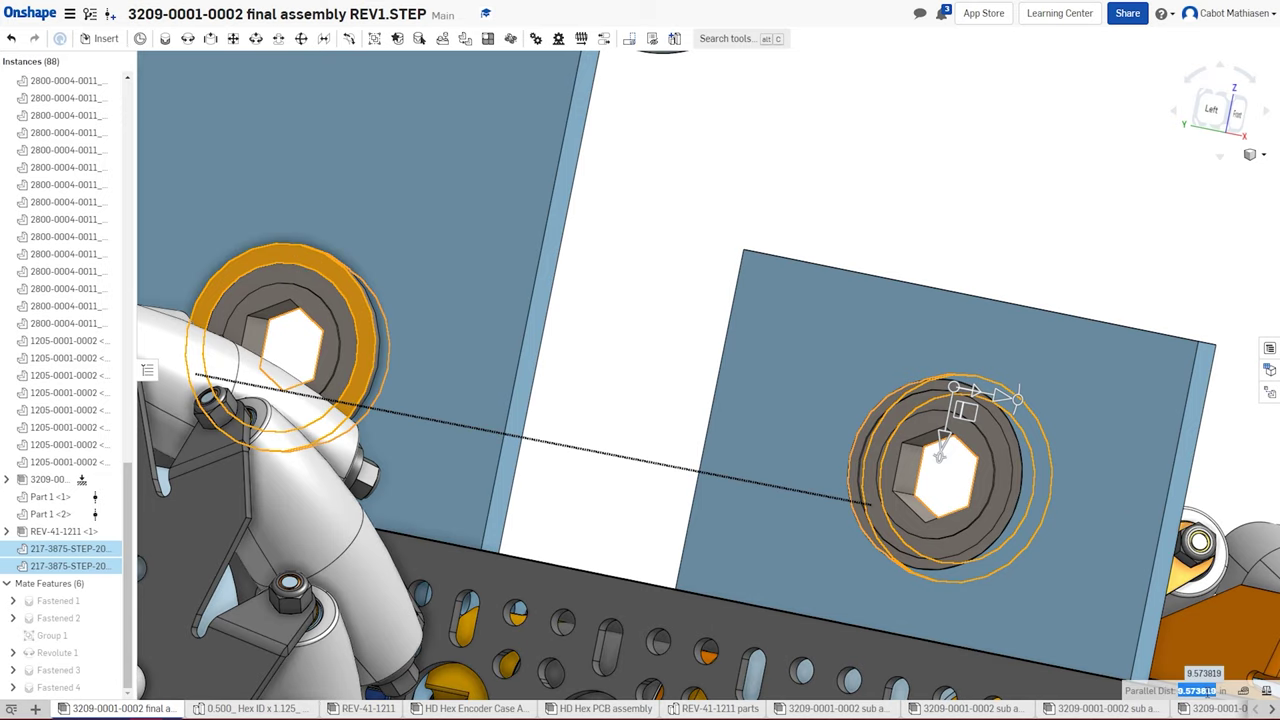
# - Create a new Part Studio and sketch a six-sided inscribed polygon centred on the origin of the Top plane
pyautogui.click(35, 708)
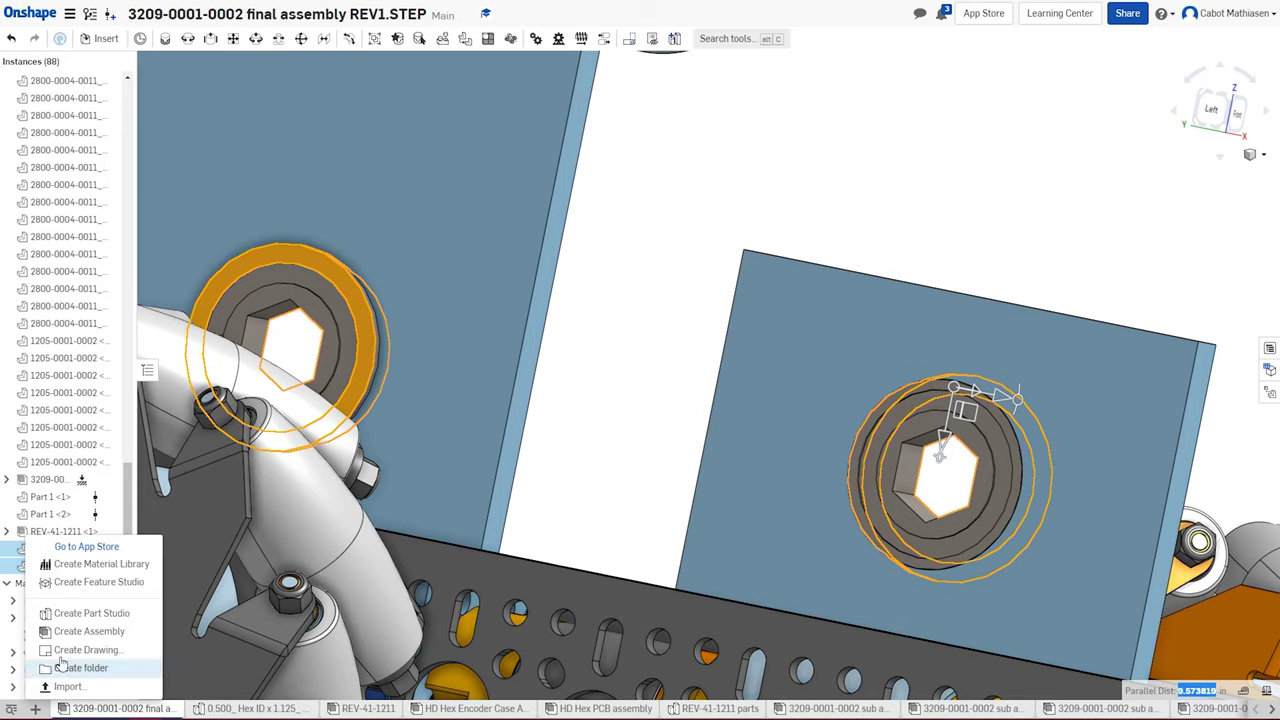
pyautogui.click(91, 613)
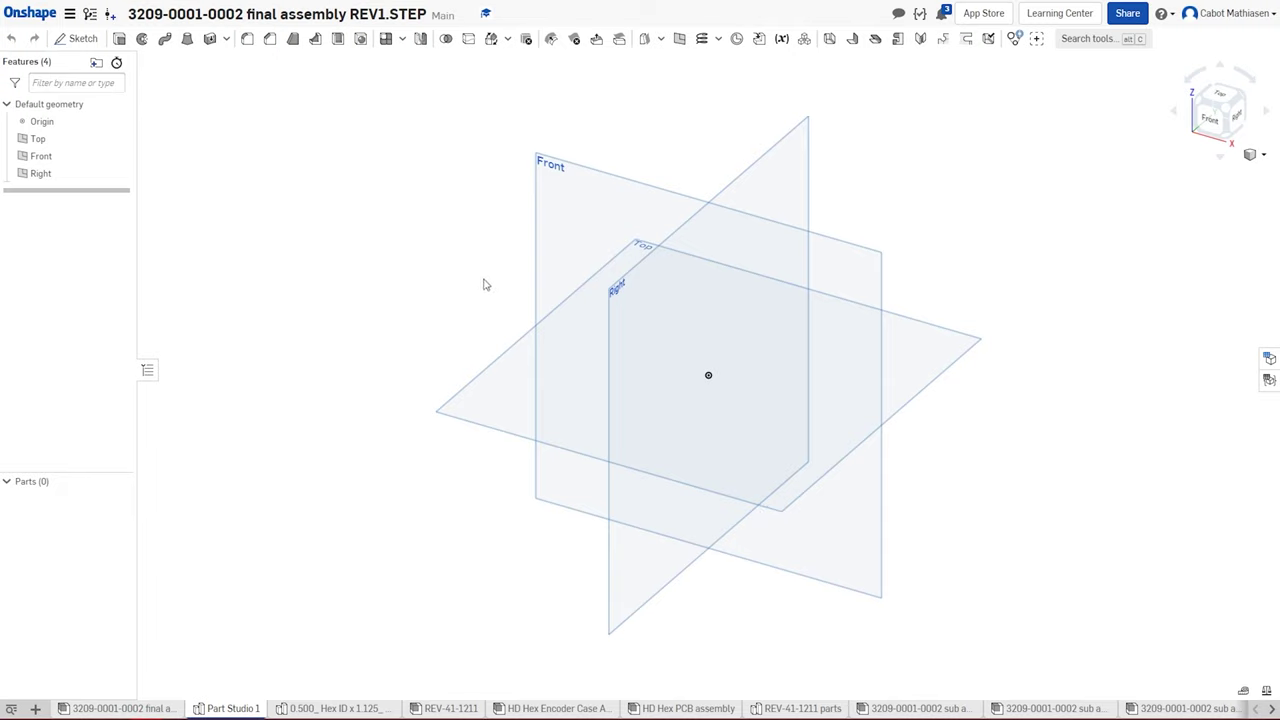
pyautogui.click(80, 40)
pyautogui.click(506, 390)
pyautogui.click(235, 42)
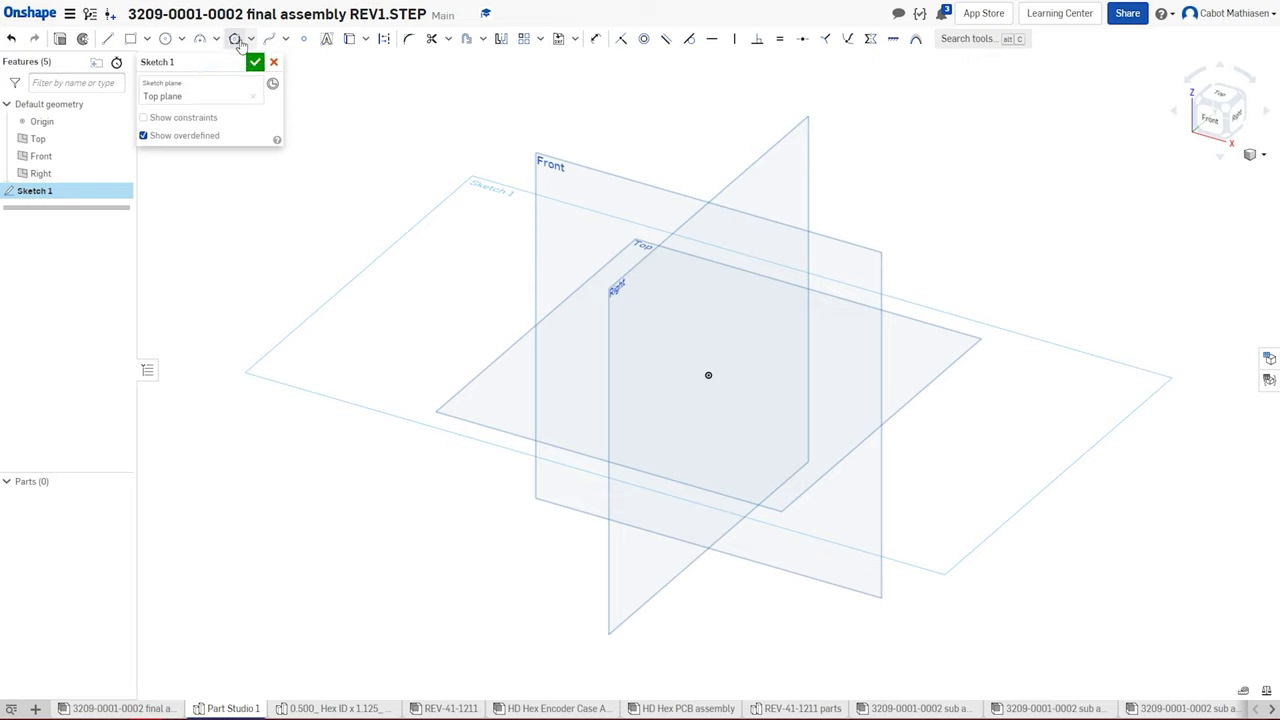
pyautogui.click(253, 40)
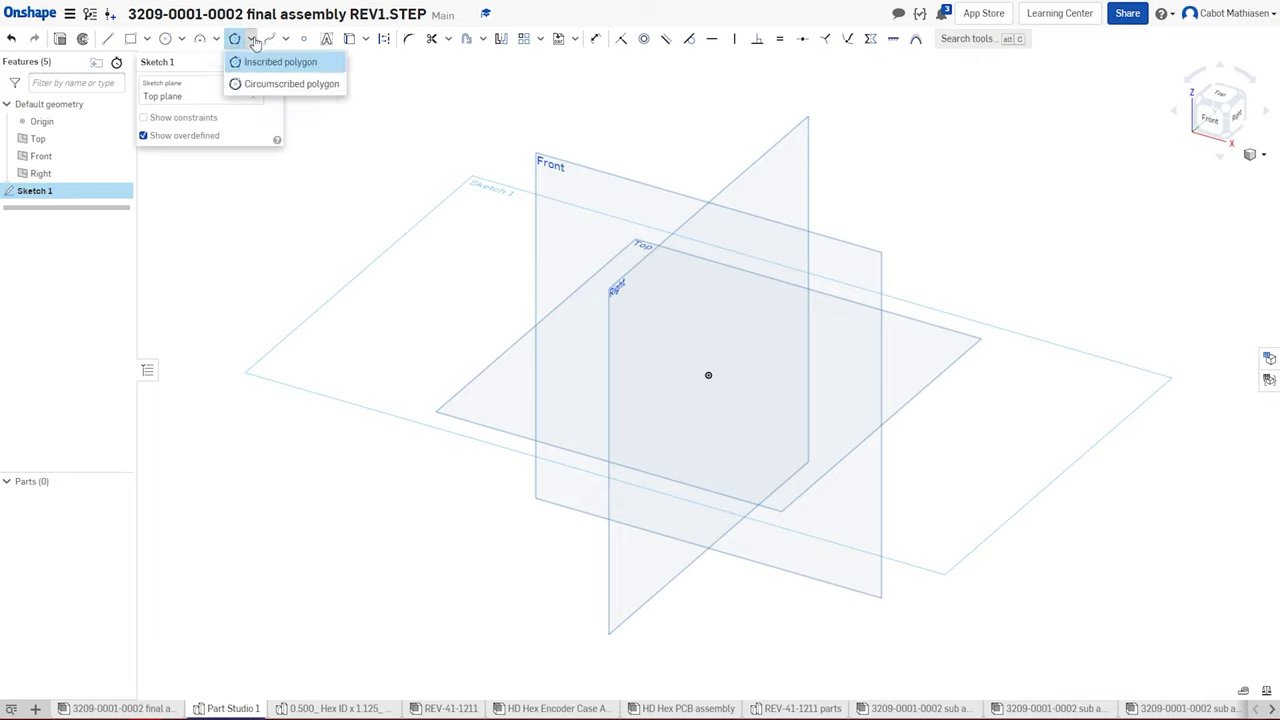
pyautogui.click(257, 62)
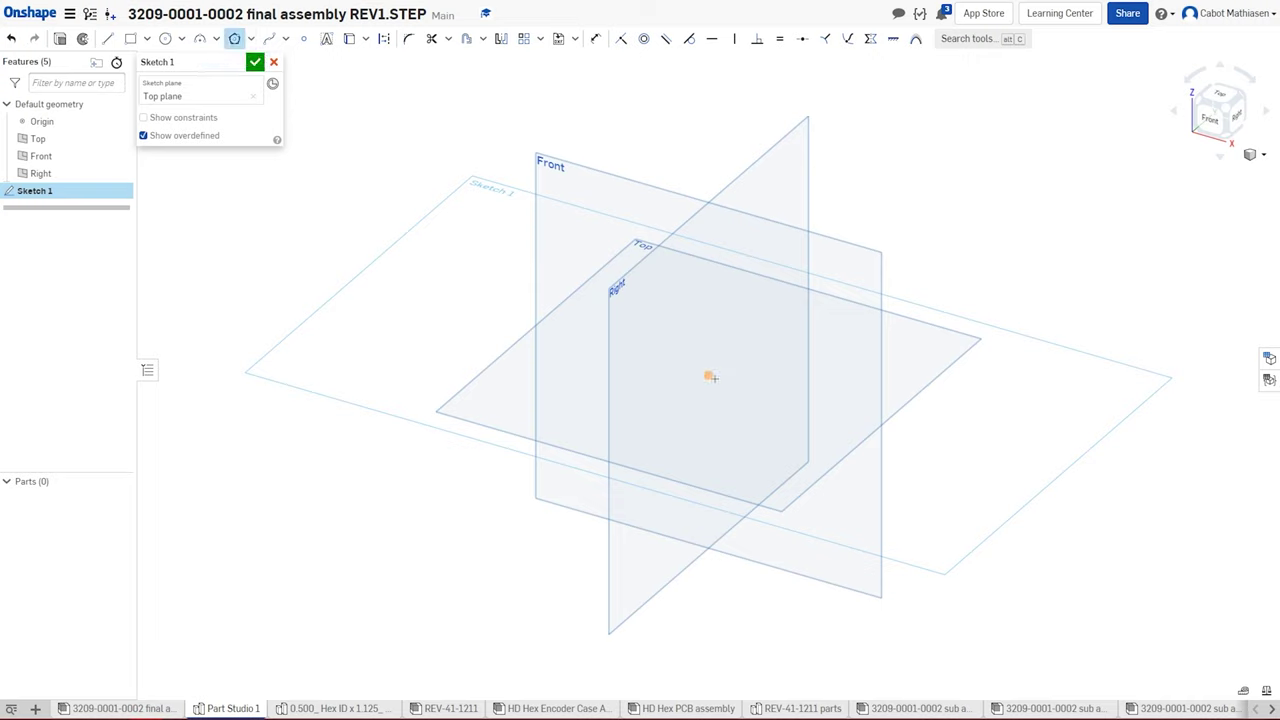
pyautogui.click(708, 374)
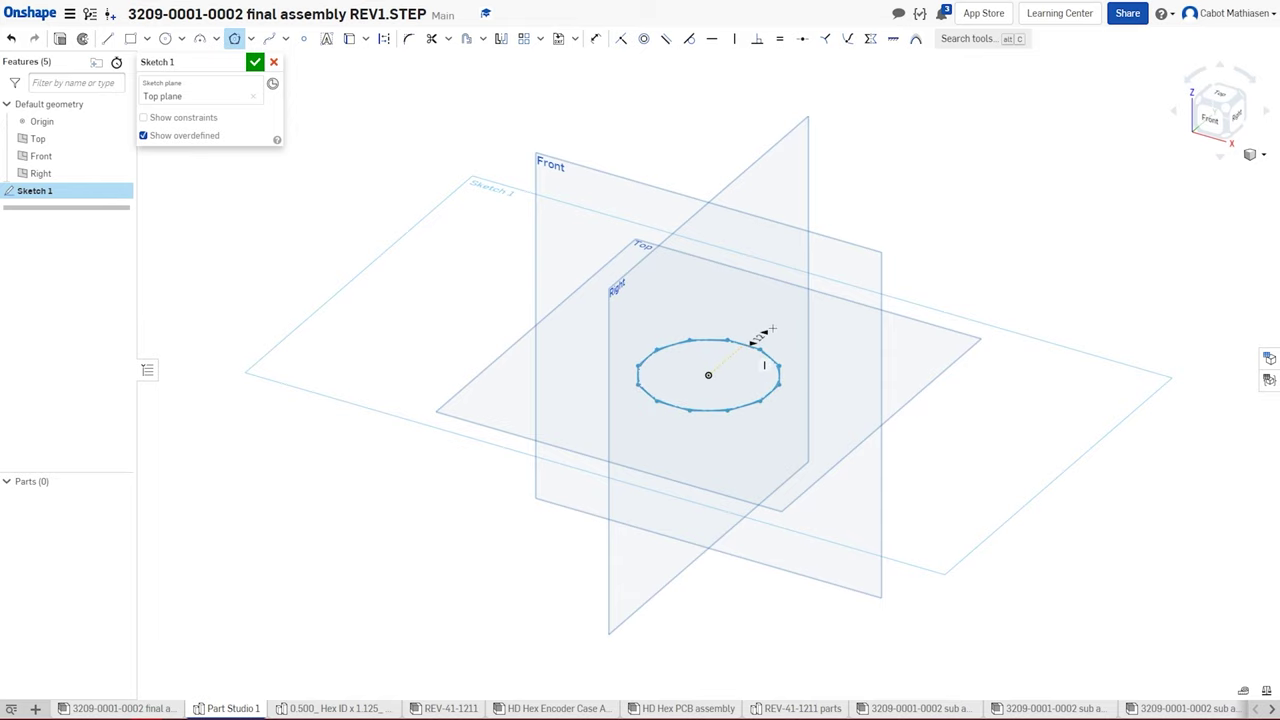
pyautogui.click(765, 367)
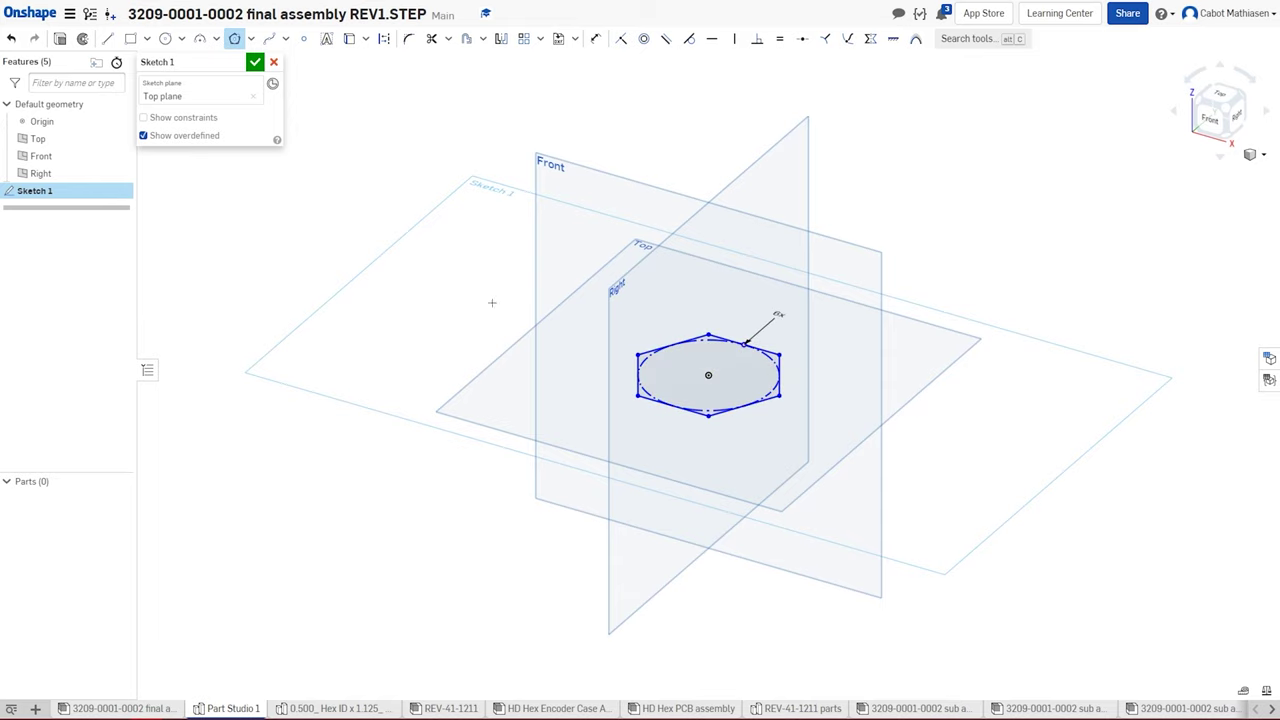
# - Check the bearing's hex bore in the final assembly, and dimension the sketched hexagon 0.5 in across flats
pyautogui.click(145, 708)
pyautogui.scroll(5, 858, 500)
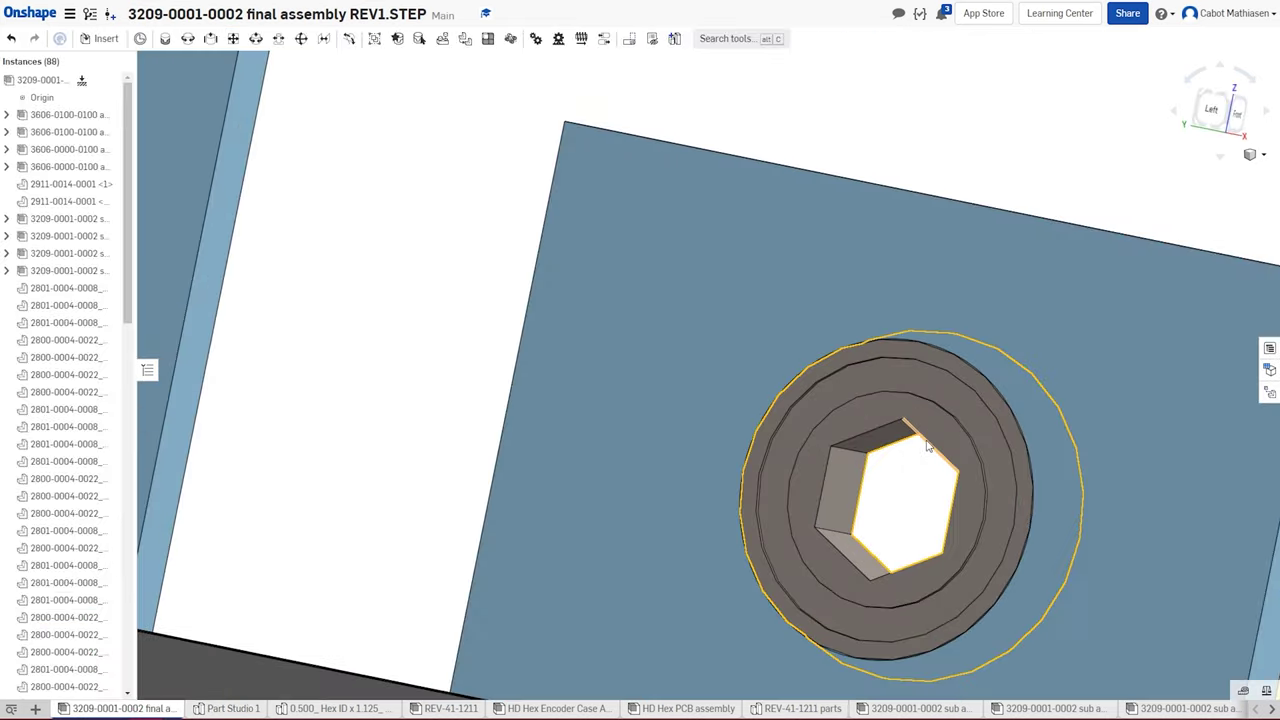
pyautogui.click(858, 527)
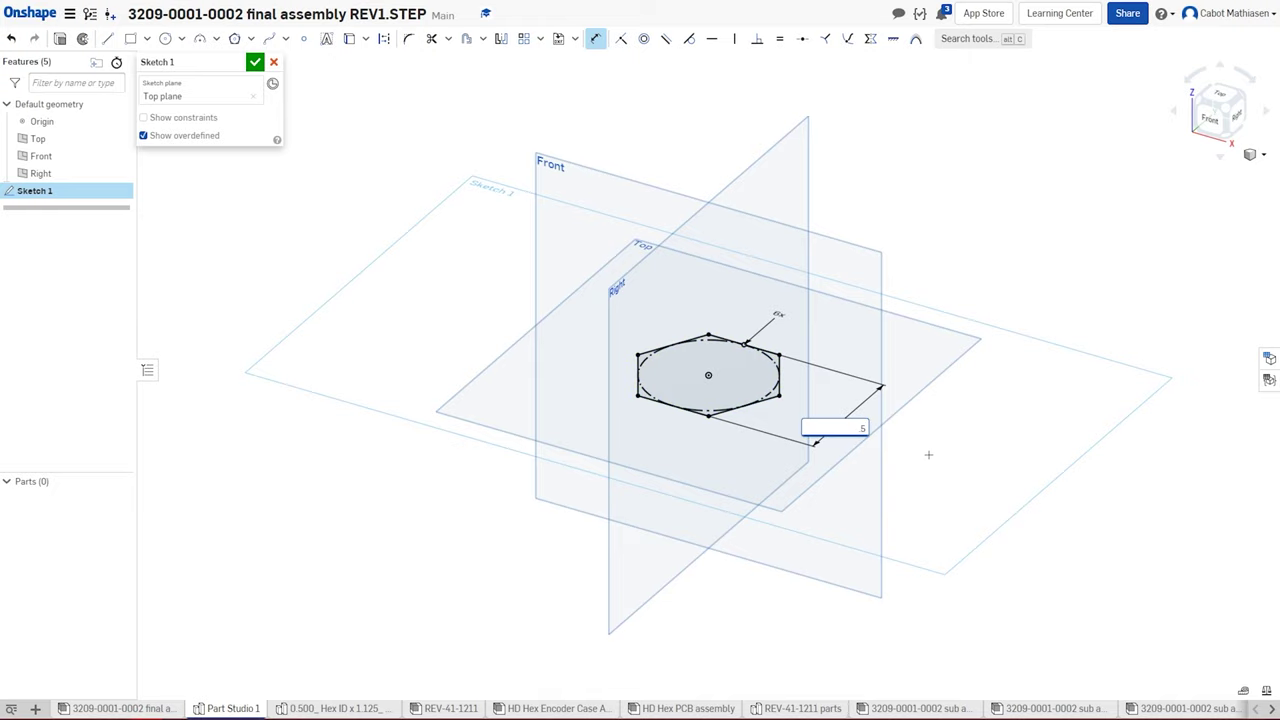
pyautogui.press('Return')
# - Extrude the hexagon as a new solid with a blind depth of (9.573819+1.5) in
pyautogui.scroll(4, 701, 348)
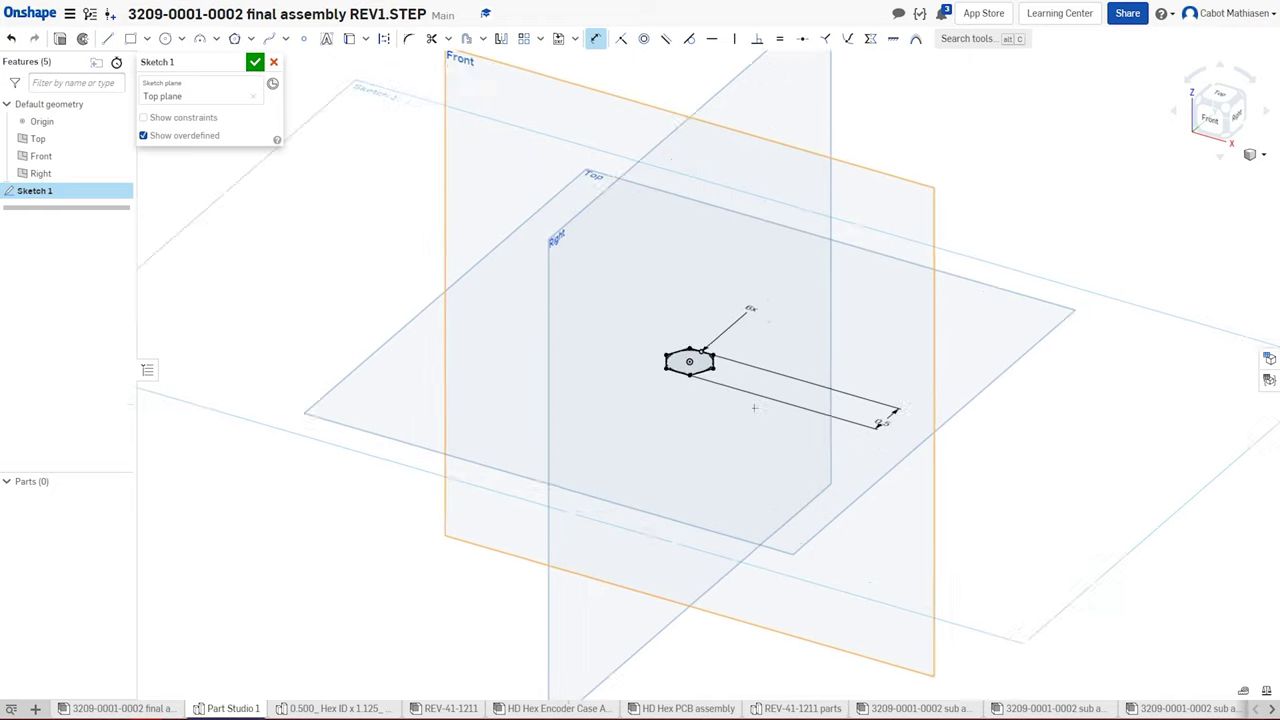
pyautogui.hotkey('shift', 'e')
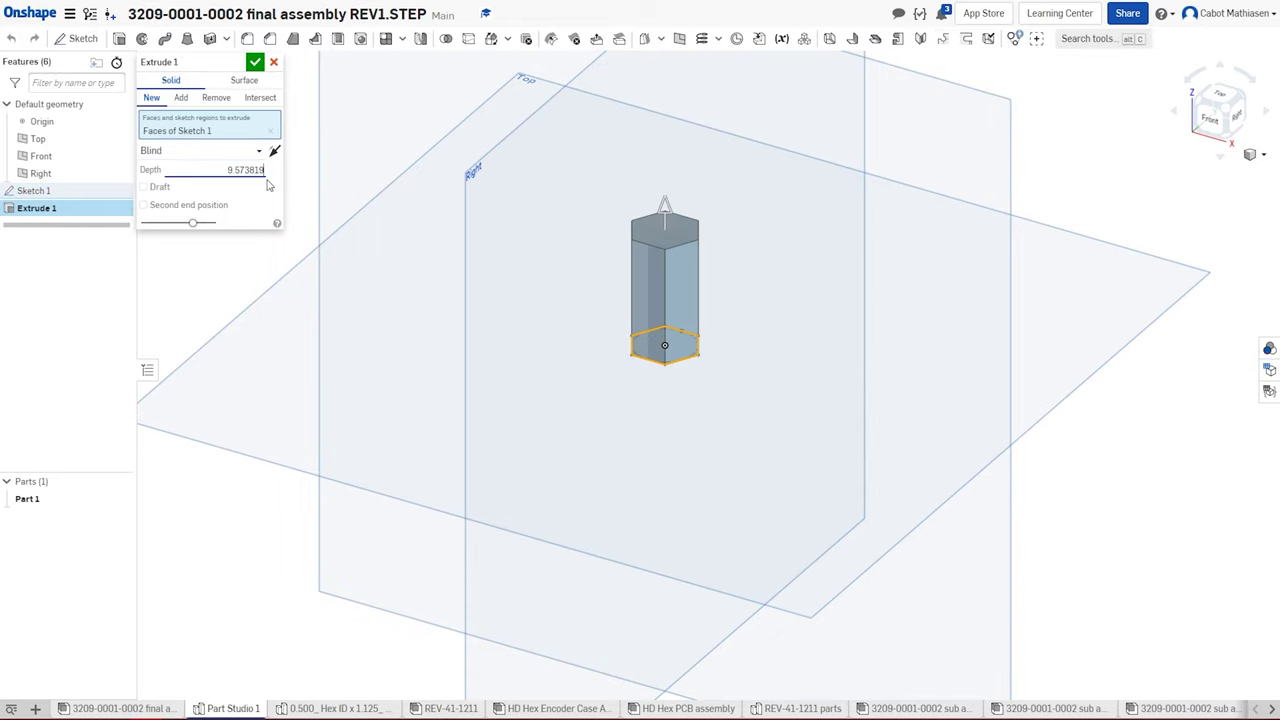
pyautogui.press('Return')
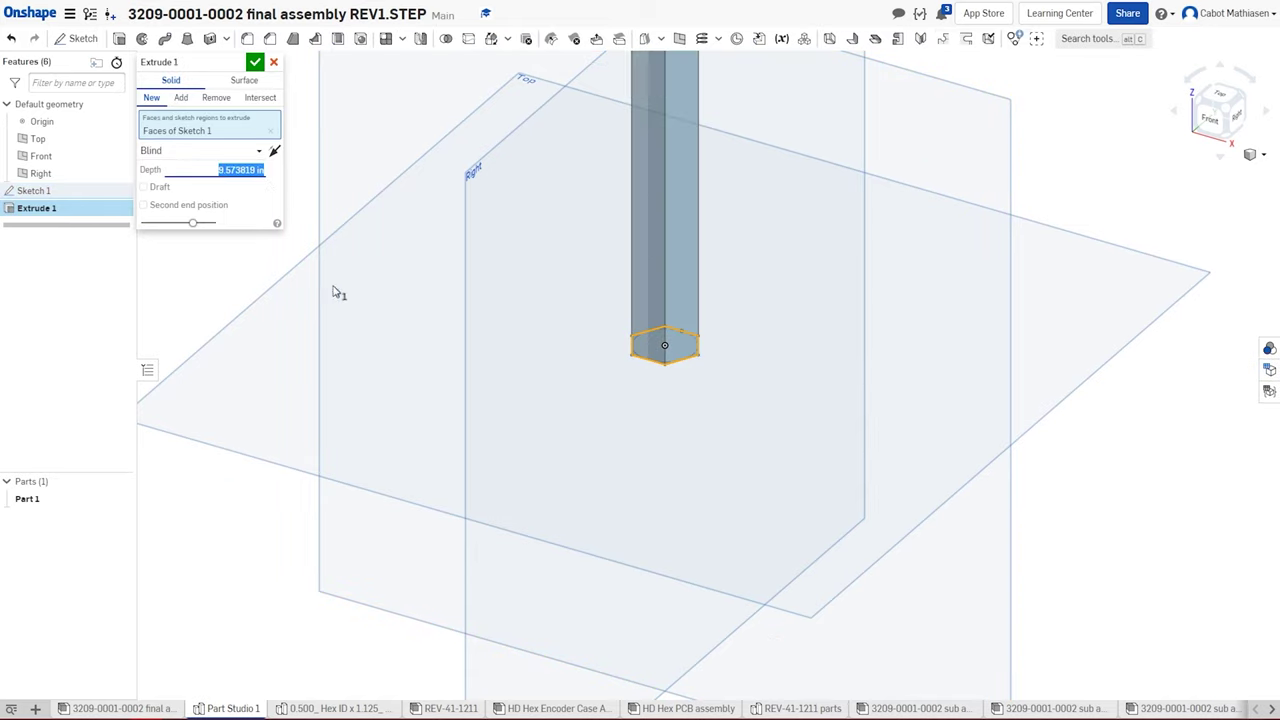
pyautogui.scroll(-10, 390, 320)
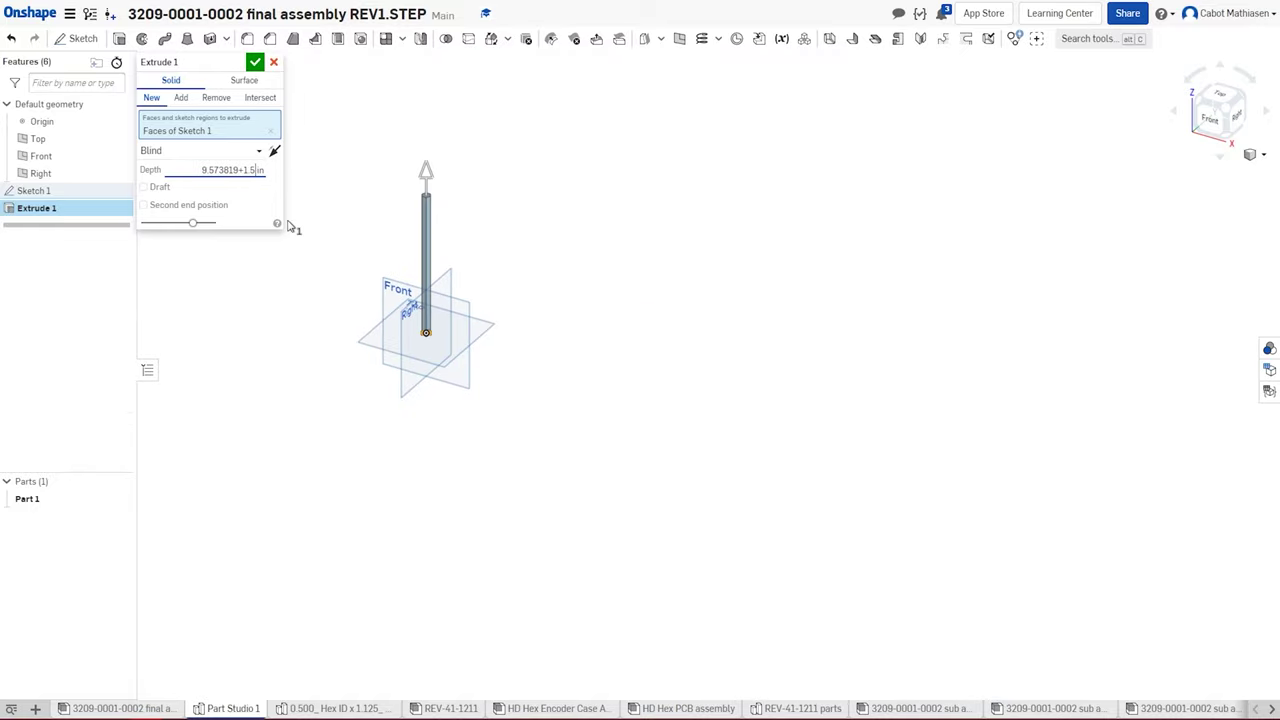
pyautogui.click(255, 70)
pyautogui.click(252, 171)
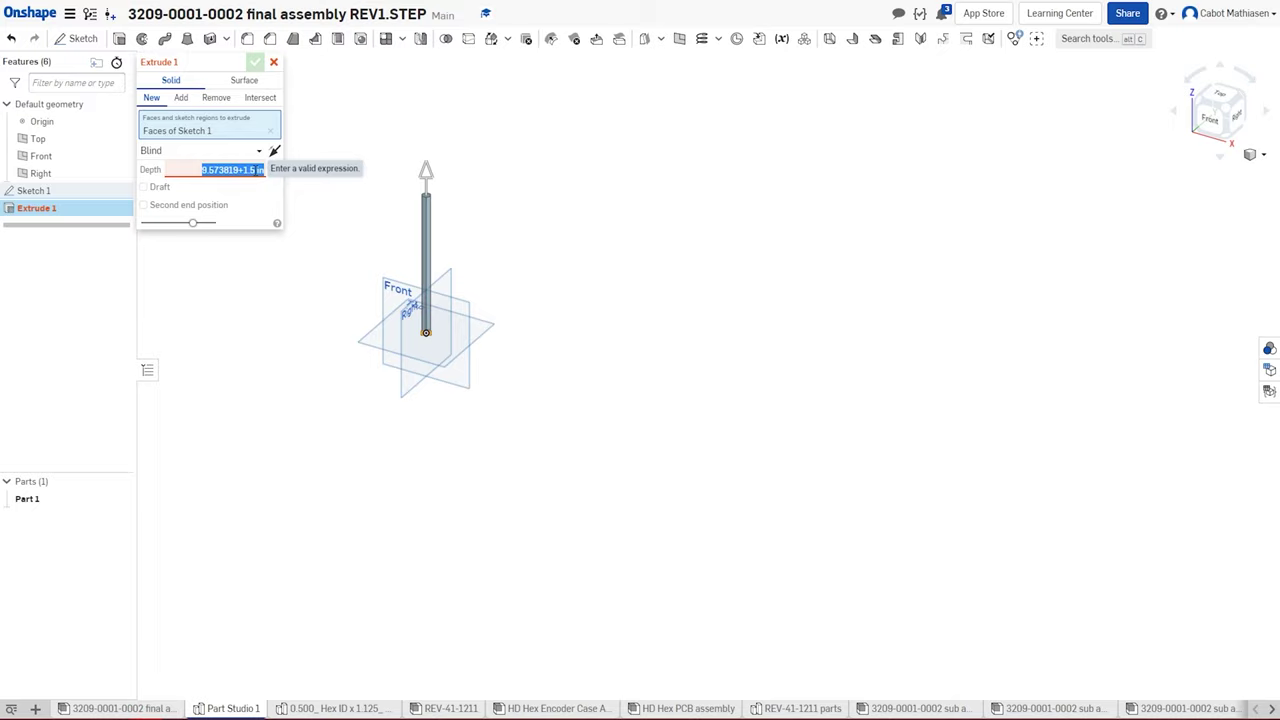
pyautogui.click(237, 171)
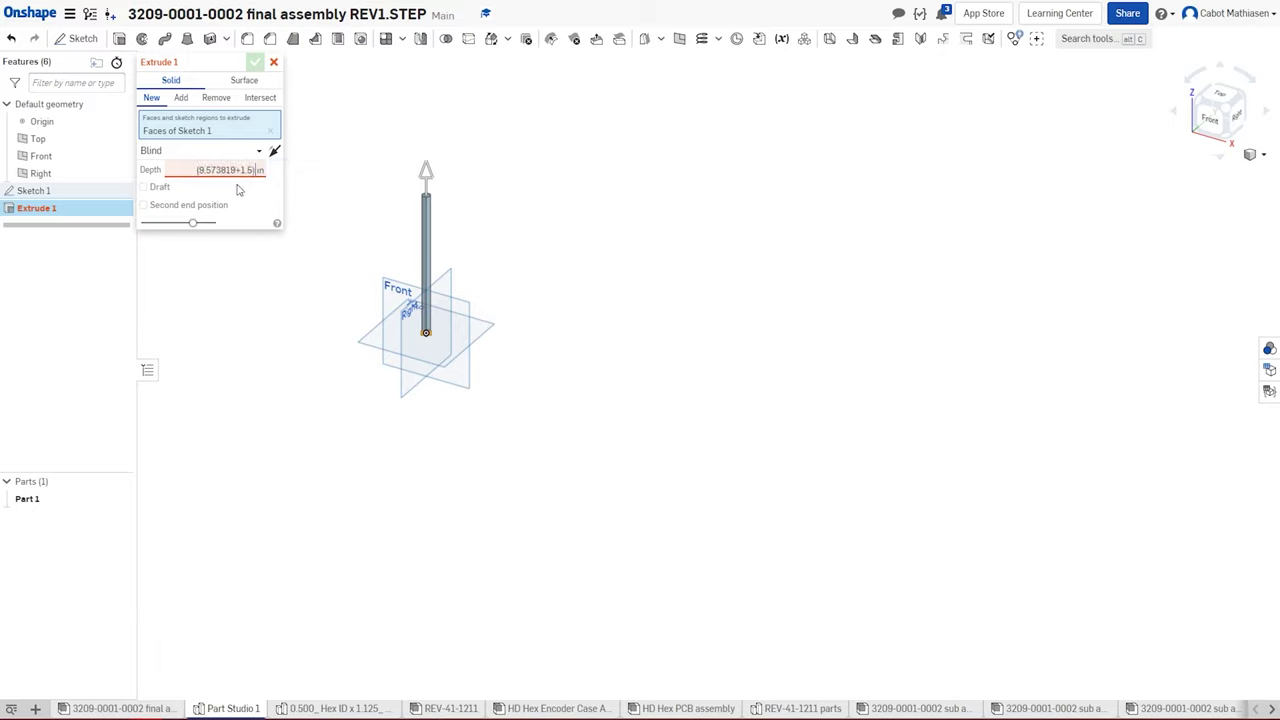
pyautogui.press('Return')
pyautogui.click(256, 64)
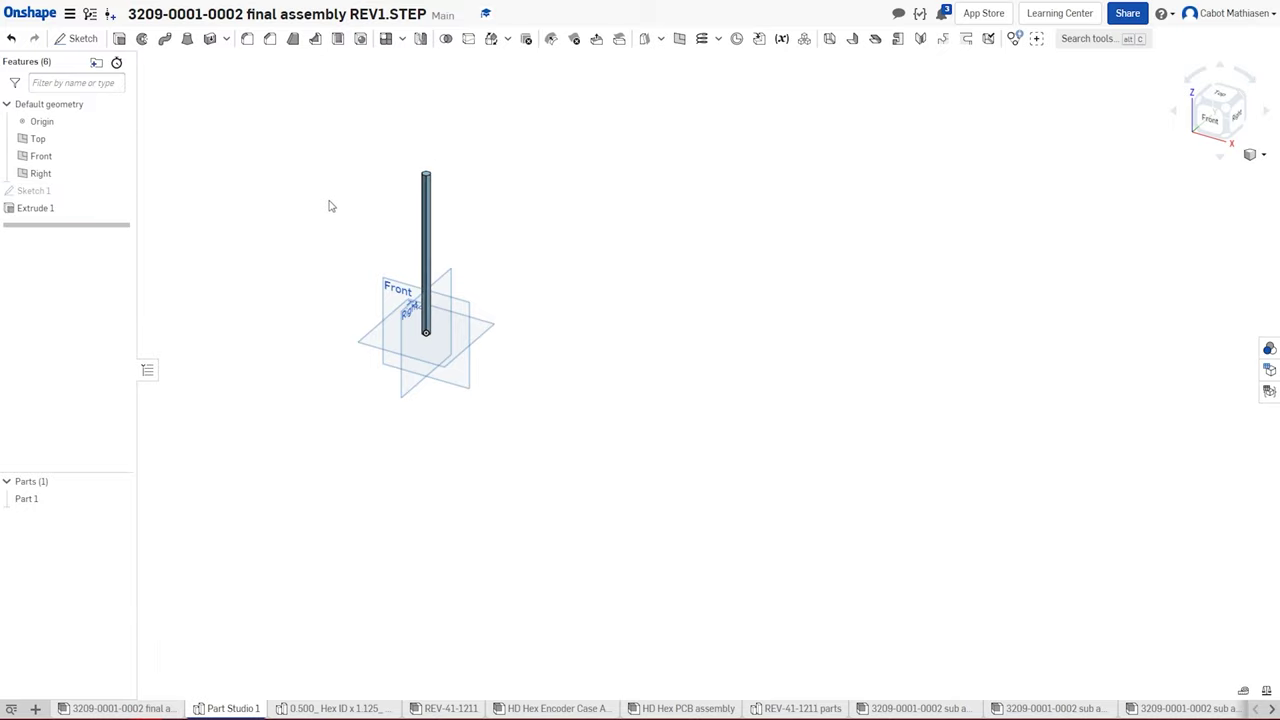
# - Insert the hex shaft from Part Studio 1 into the final assembly, beside the chassis
pyautogui.scroll(3, 346, 214)
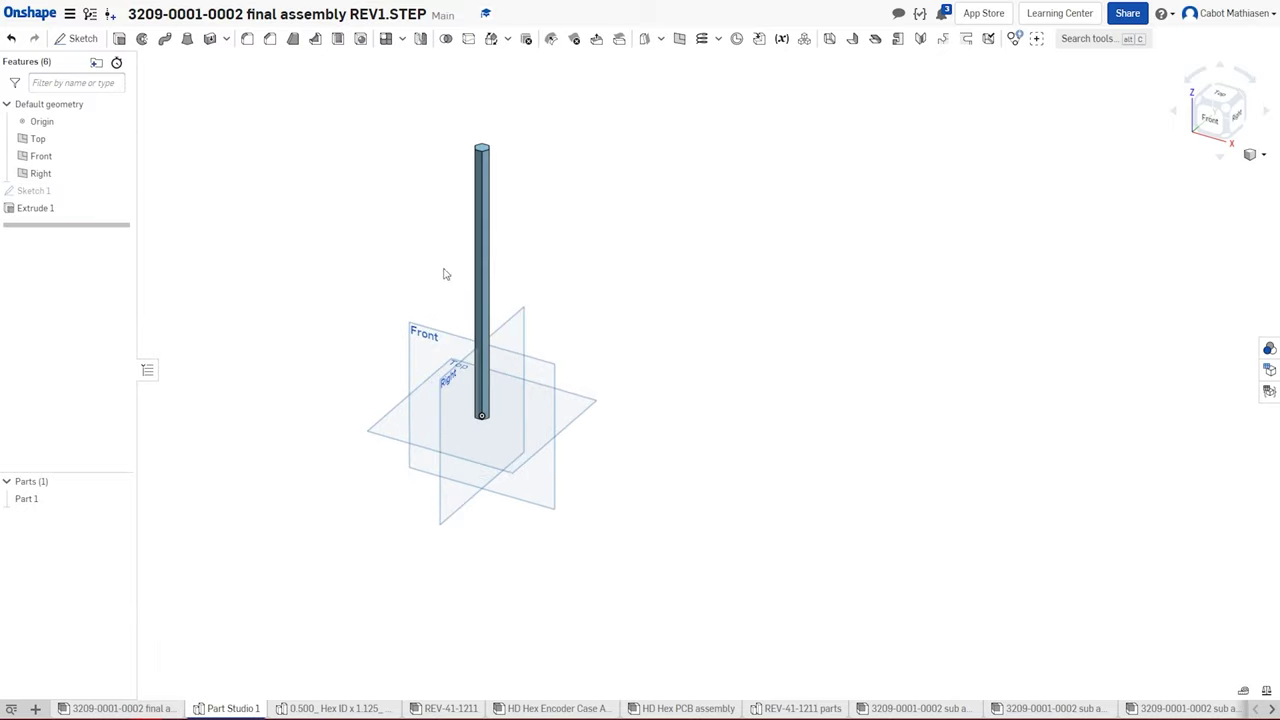
pyautogui.click(168, 708)
pyautogui.click(100, 38)
pyautogui.click(310, 282)
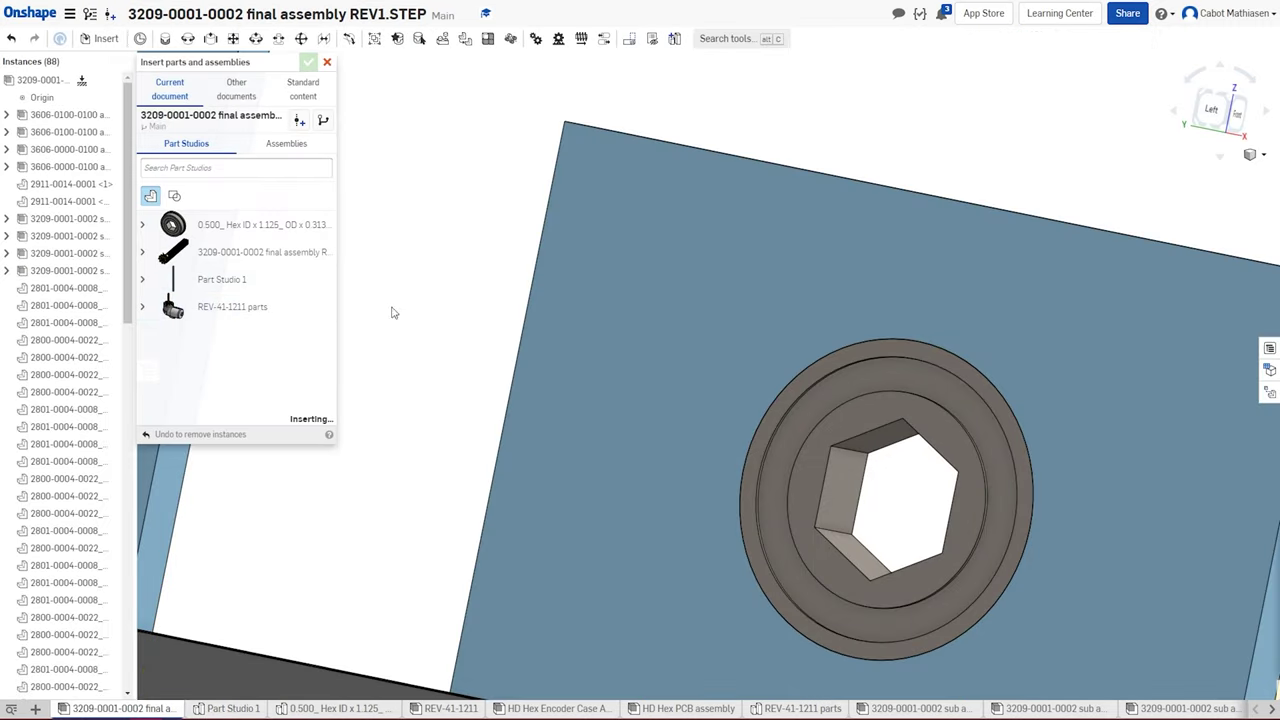
pyautogui.scroll(-5, 457, 314)
pyautogui.click(915, 288)
pyautogui.scroll(-2, 1024, 325)
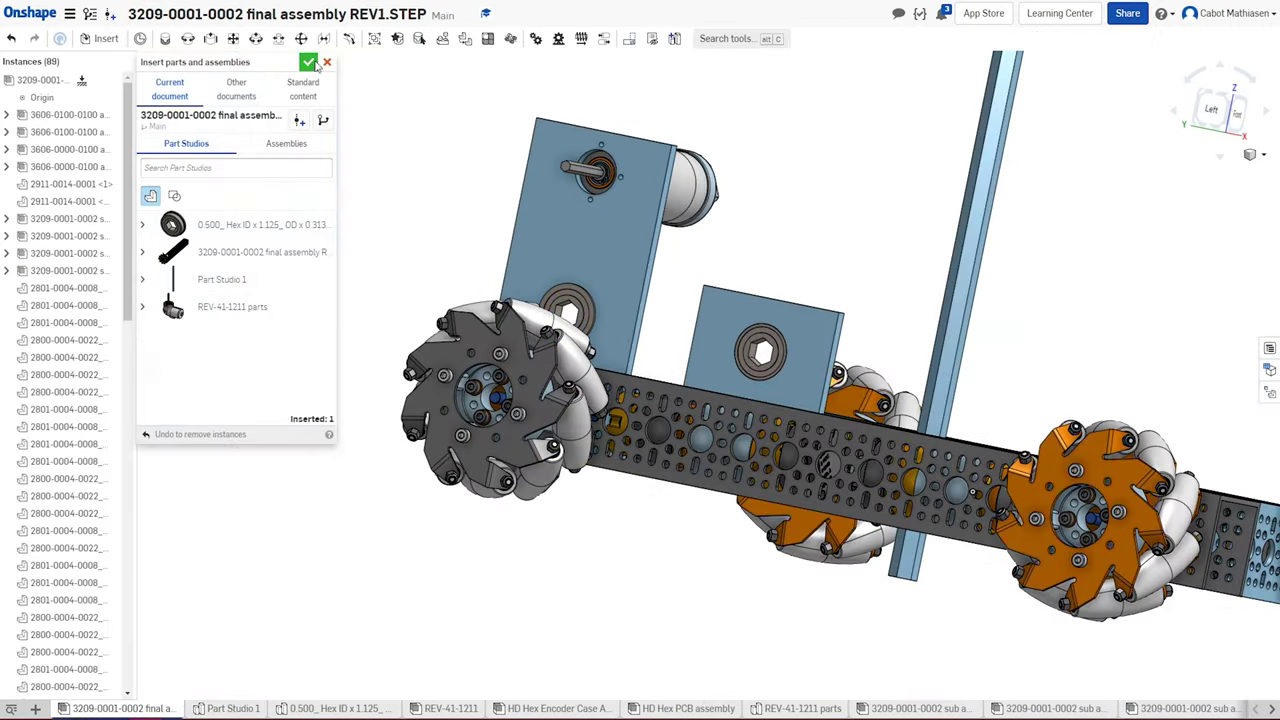
pyautogui.click(314, 64)
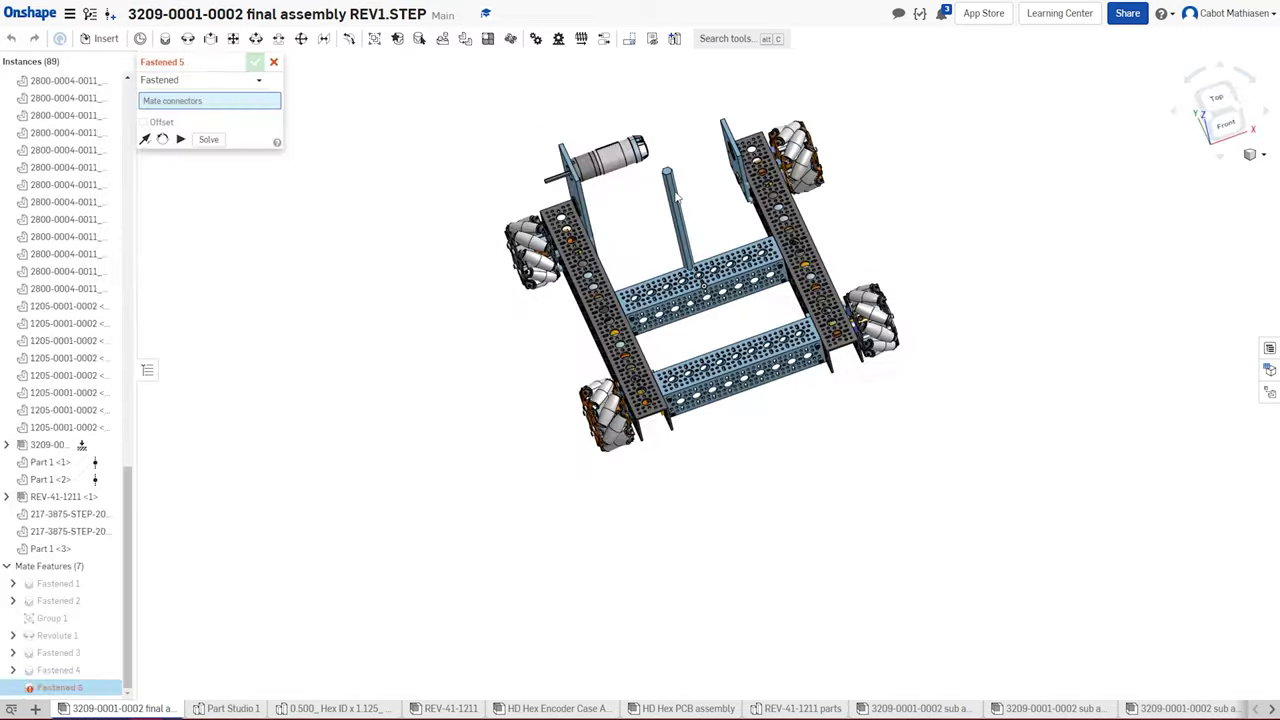
# - Add a Fastened mate joining the centre of the shaft's end face to the hex bore of the tall plate's bearing
pyautogui.scroll(8, 704, 182)
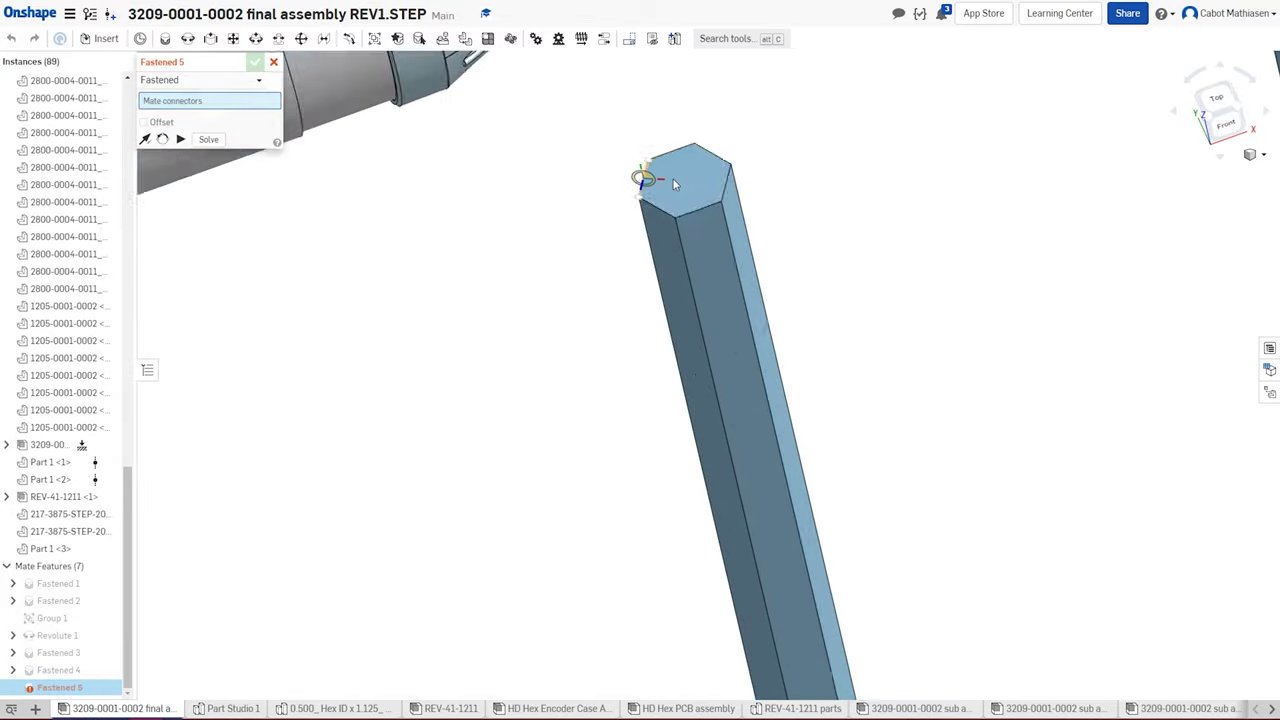
pyautogui.scroll(3, 674, 183)
pyautogui.click(674, 183)
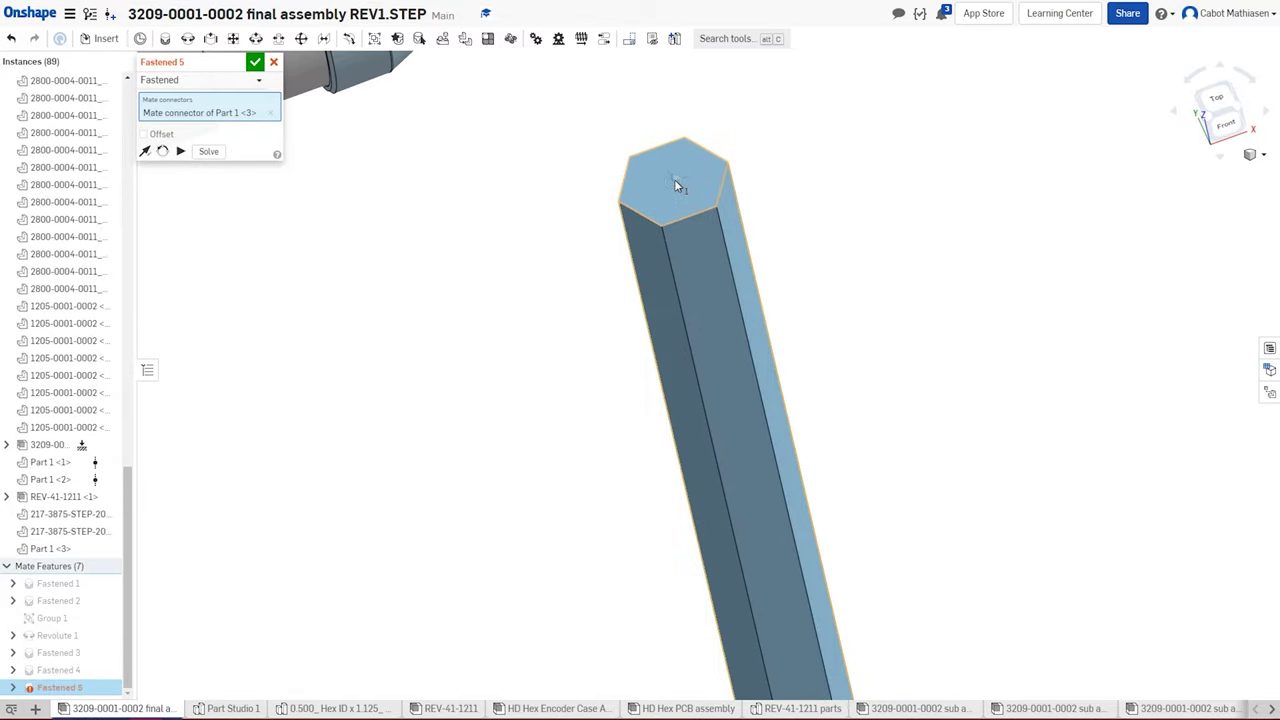
pyautogui.scroll(-5, 674, 180)
pyautogui.scroll(6, 457, 357)
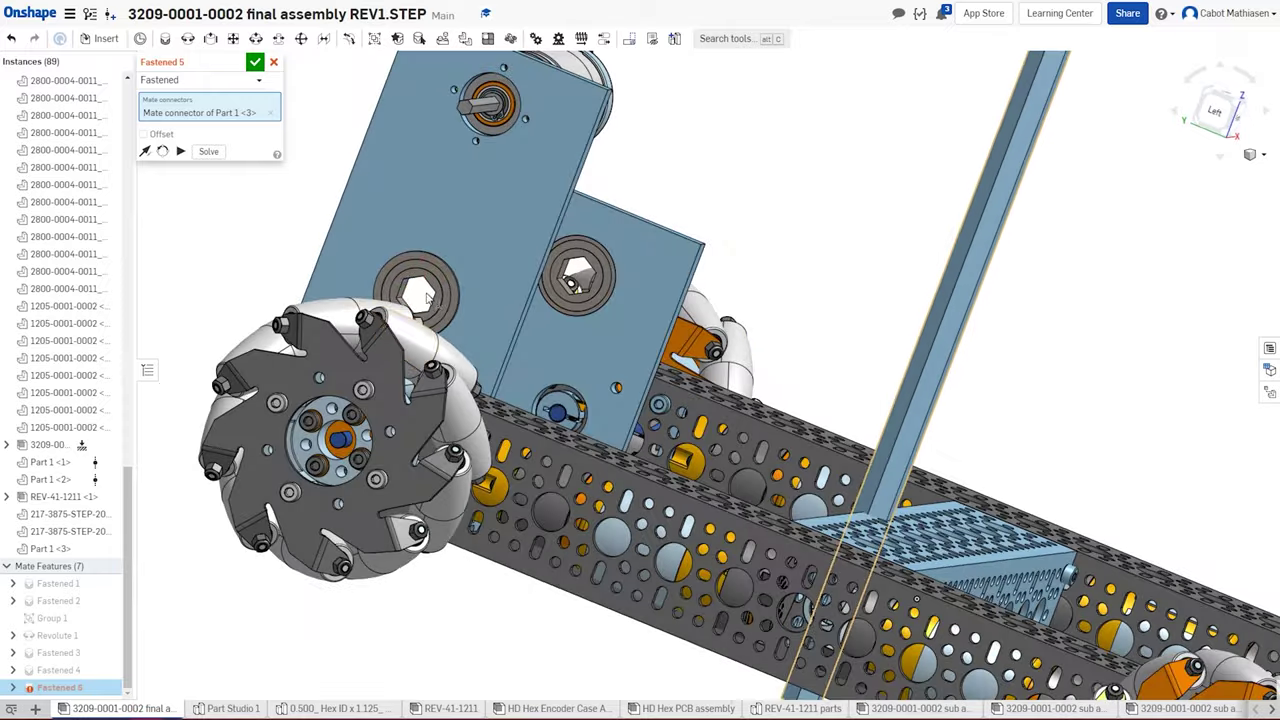
pyautogui.scroll(8, 430, 280)
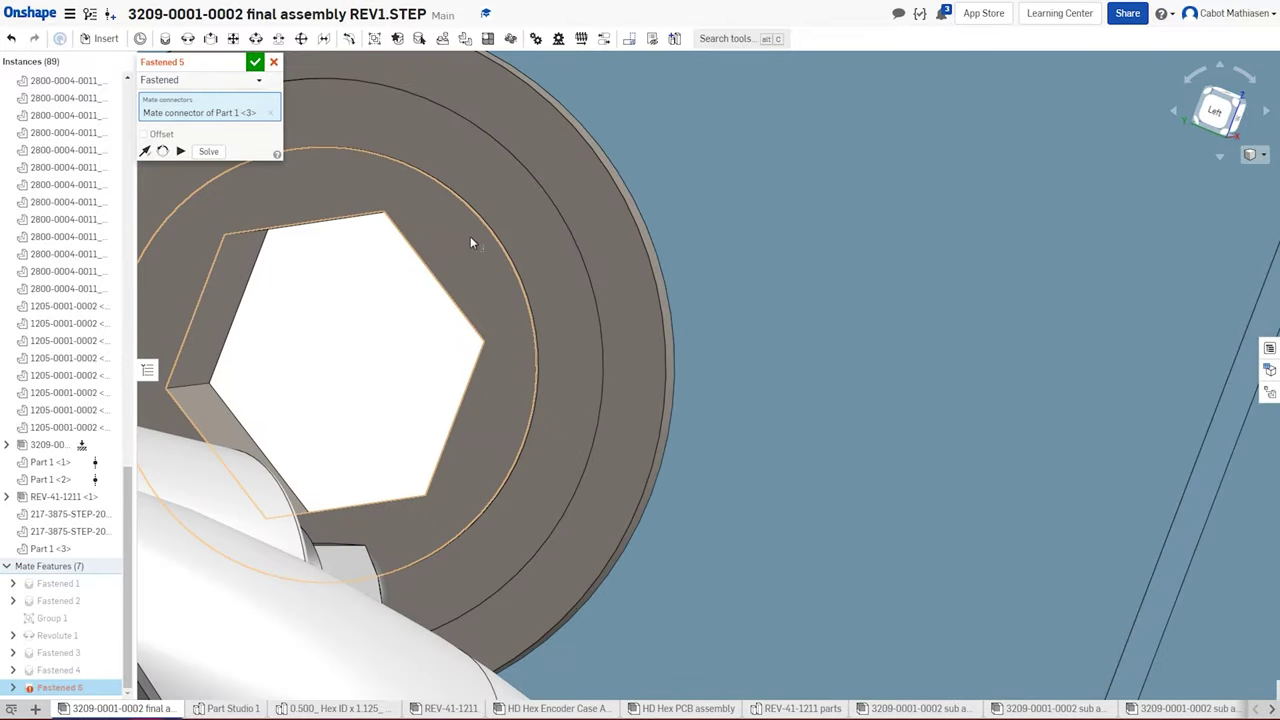
pyautogui.scroll(-2, 450, 225)
pyautogui.click(450, 225)
pyautogui.scroll(-5, 450, 225)
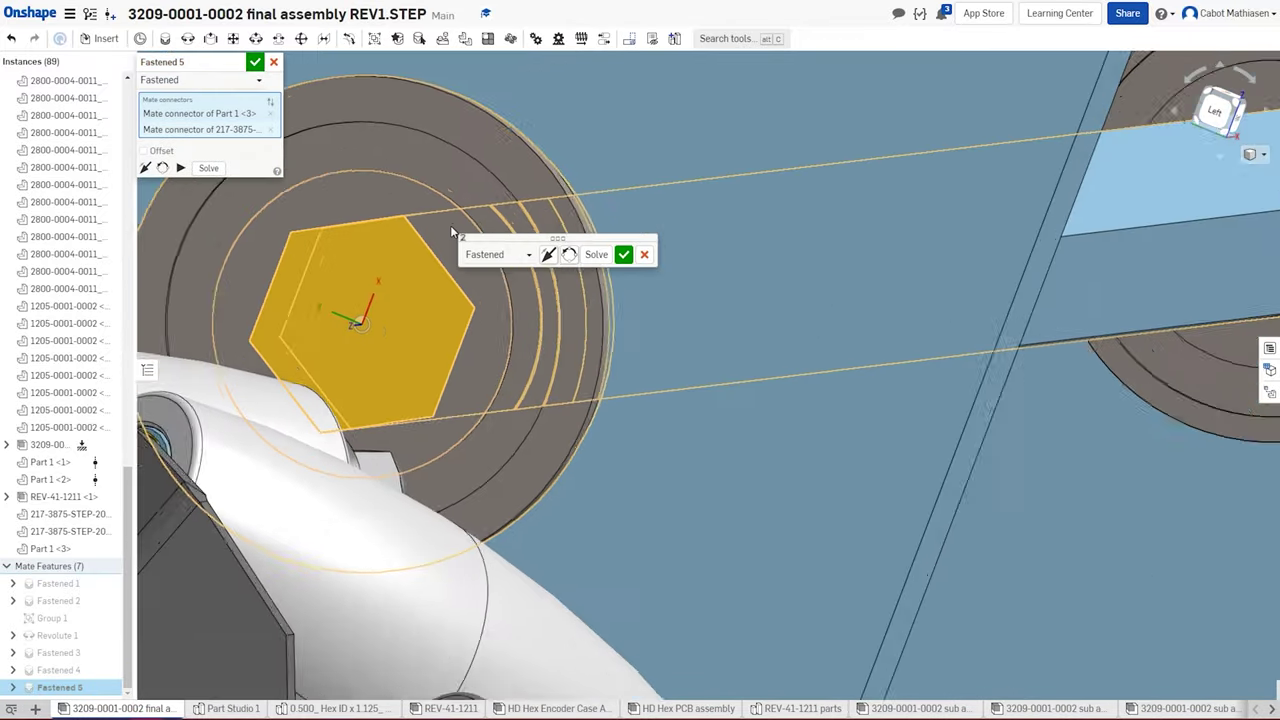
# - Offset the shaft's Fastened mate 0.75 in along Z so its end protrudes from the tall plate's bearing
pyautogui.scroll(-3, 450, 225)
pyautogui.moveTo(723, 330); pyautogui.dragTo(672, 336, button='right')
pyautogui.scroll(-6, 672, 340)
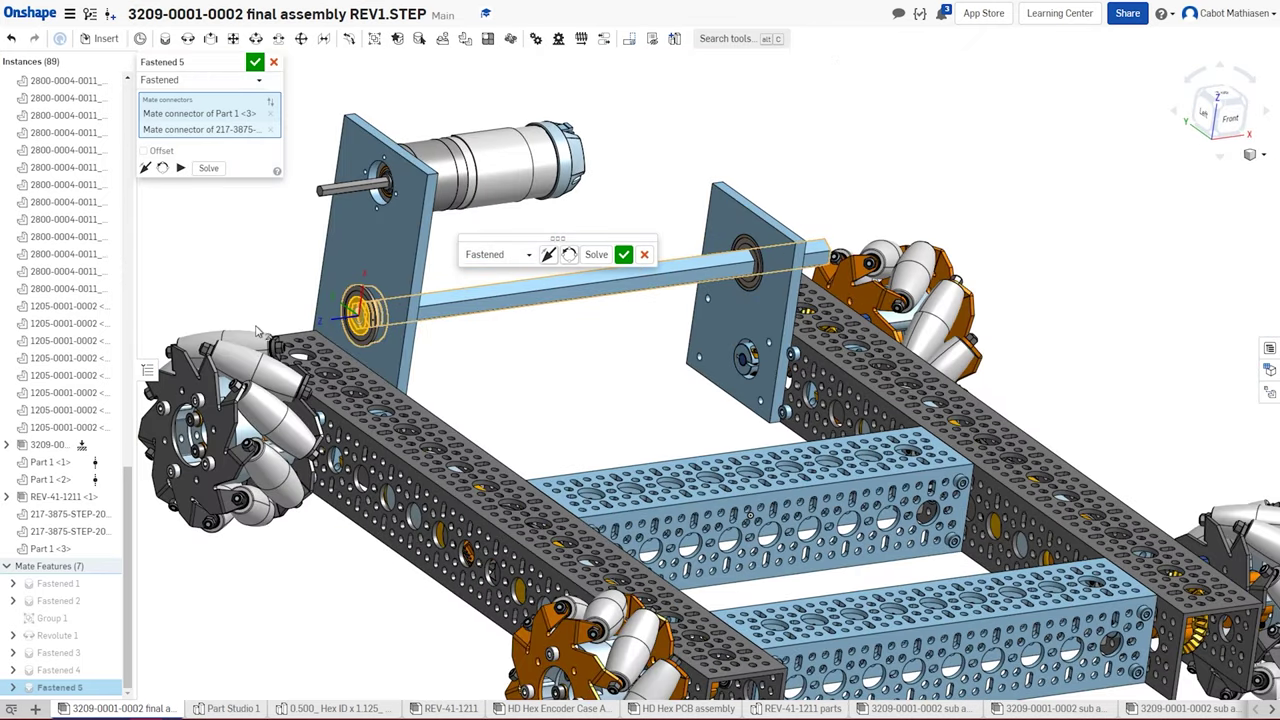
pyautogui.scroll(3, 297, 322)
pyautogui.click(143, 151)
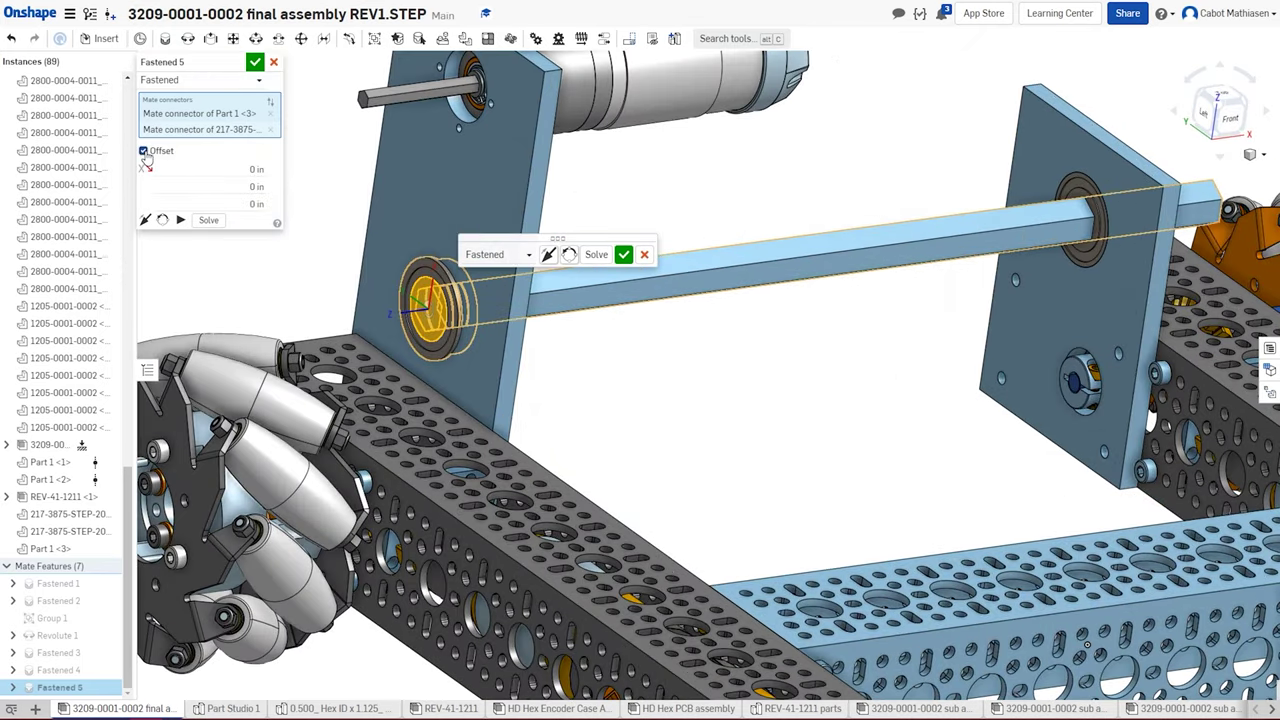
pyautogui.press('BackSpace')
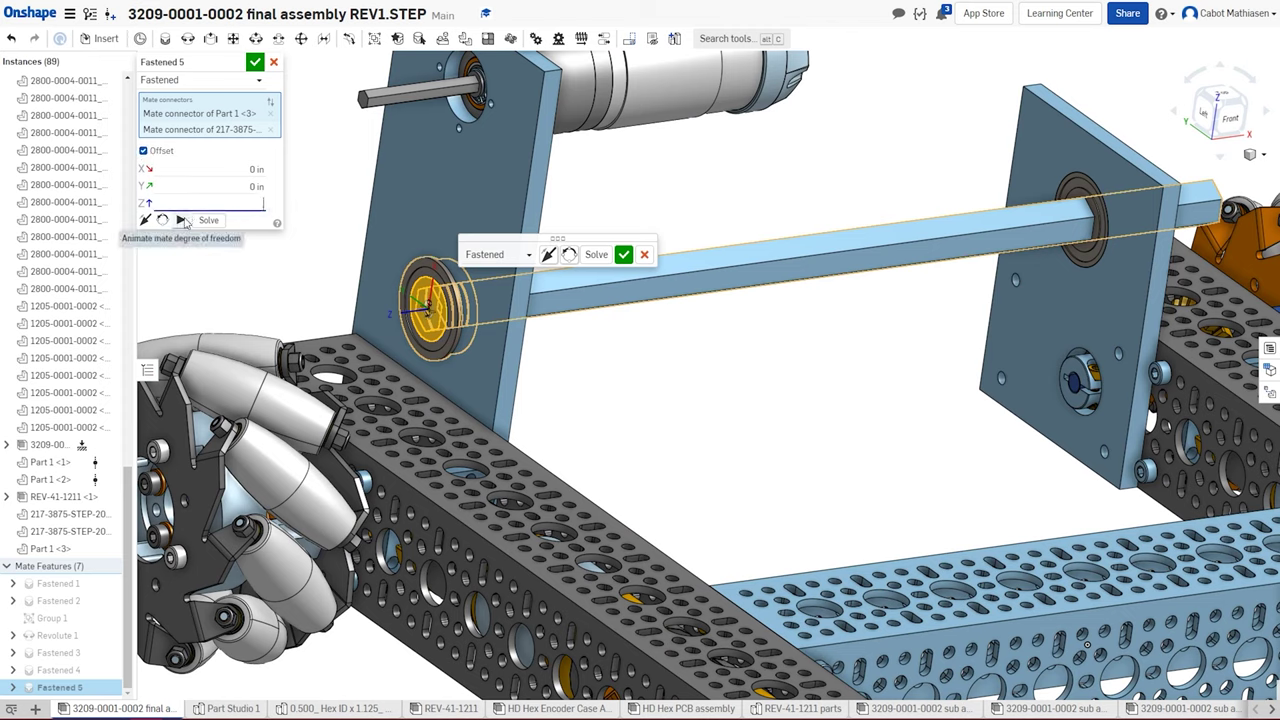
pyautogui.write('.75')
pyautogui.press('Return')
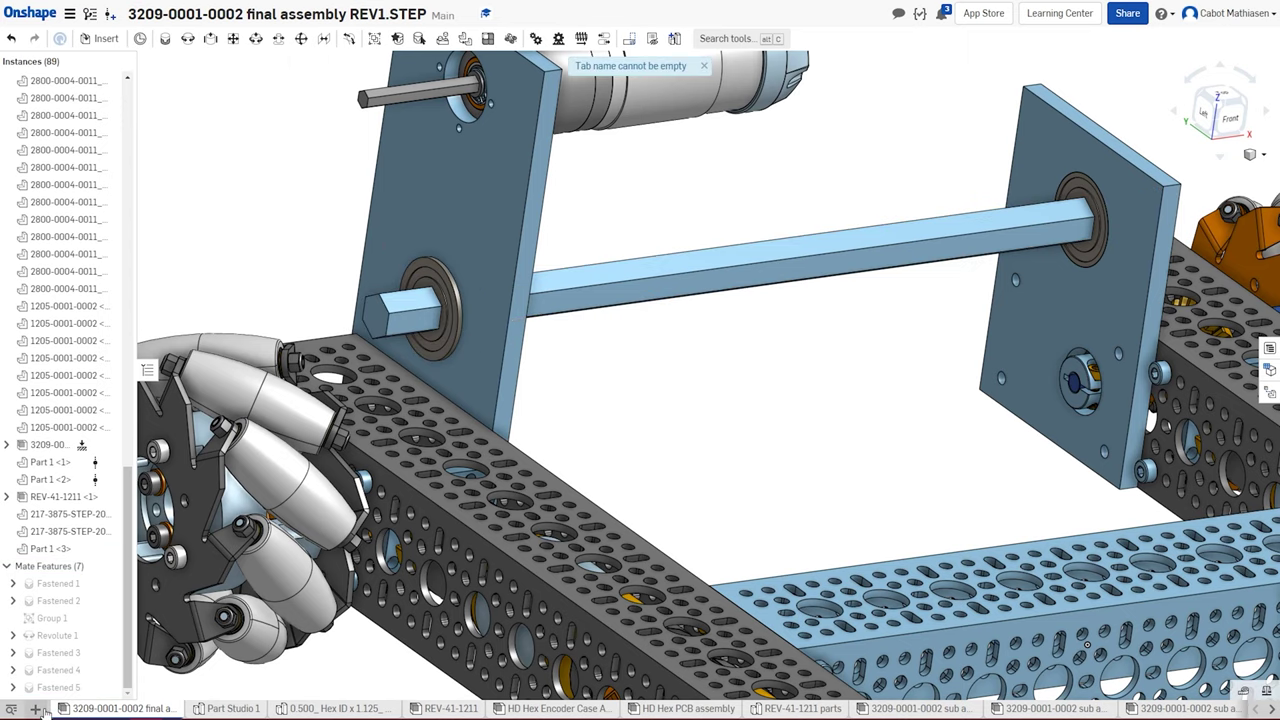
# - Import the 16T Aluminum Hub Sprocket (217-2642) STEP file into the document and mark all notifications as read
pyautogui.click(37, 708)
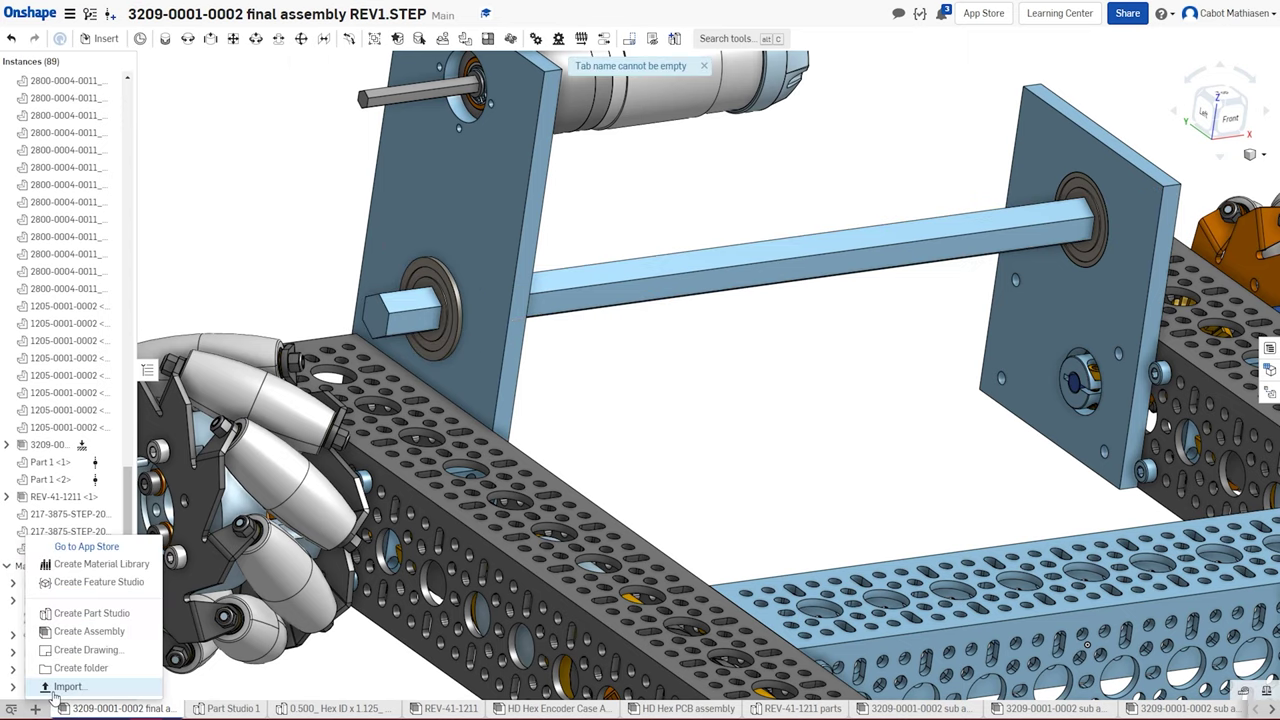
pyautogui.click(62, 687)
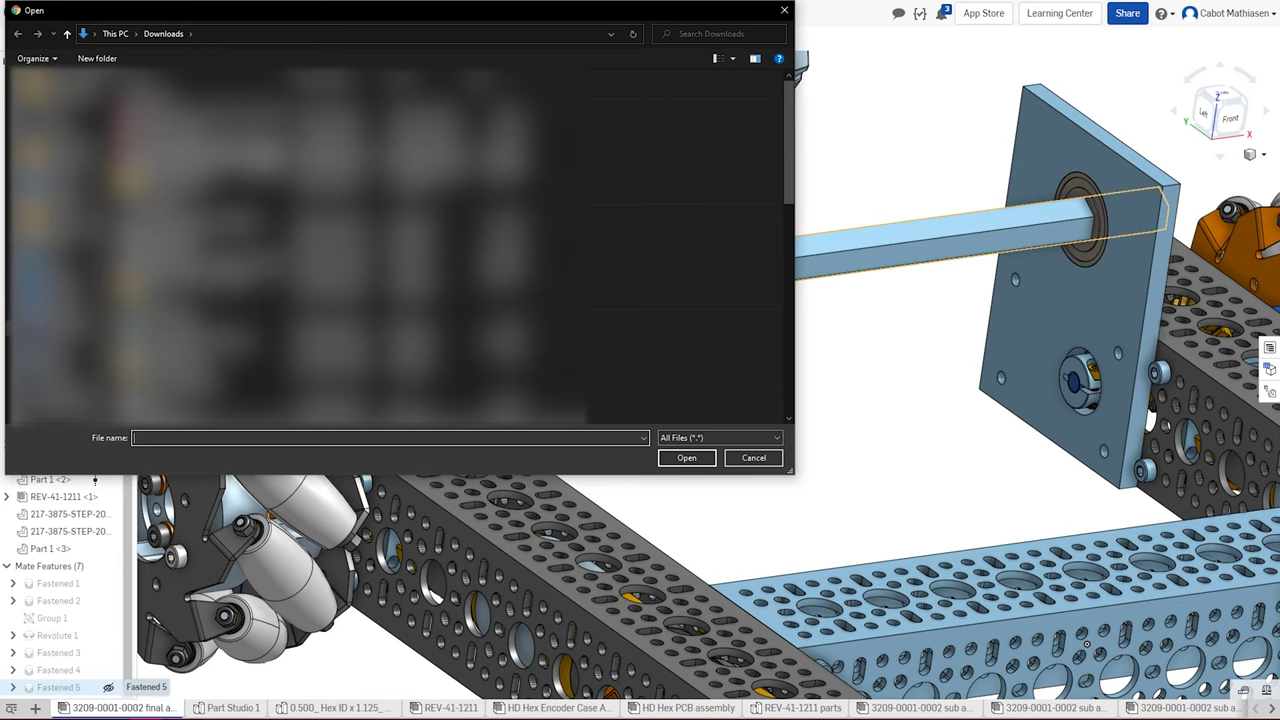
pyautogui.click(300, 160)
pyautogui.click(686, 458)
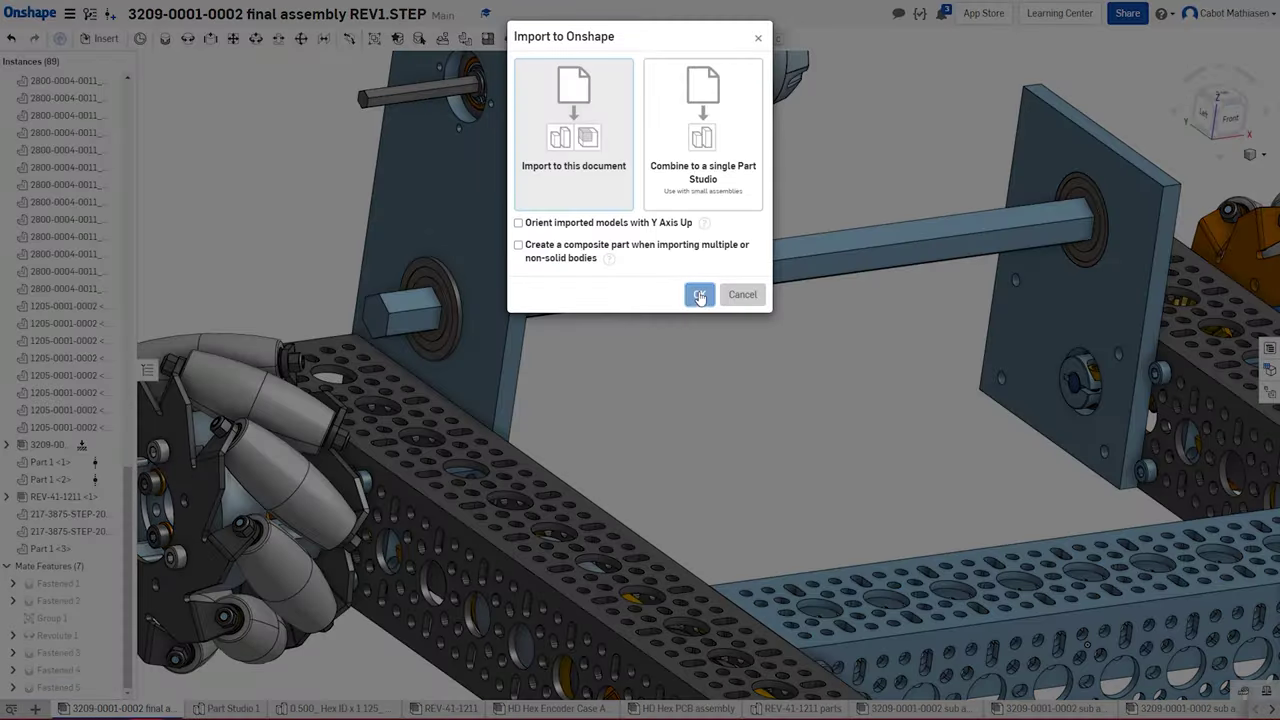
pyautogui.click(700, 295)
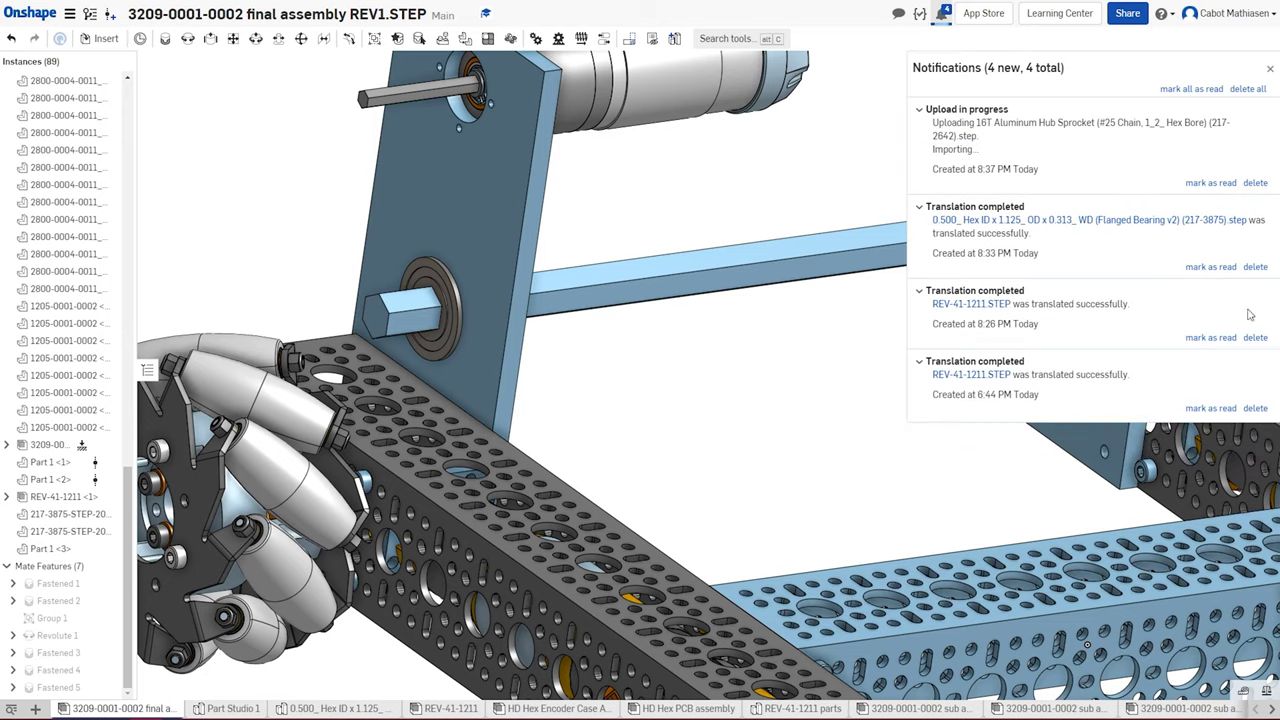
pyautogui.click(1203, 90)
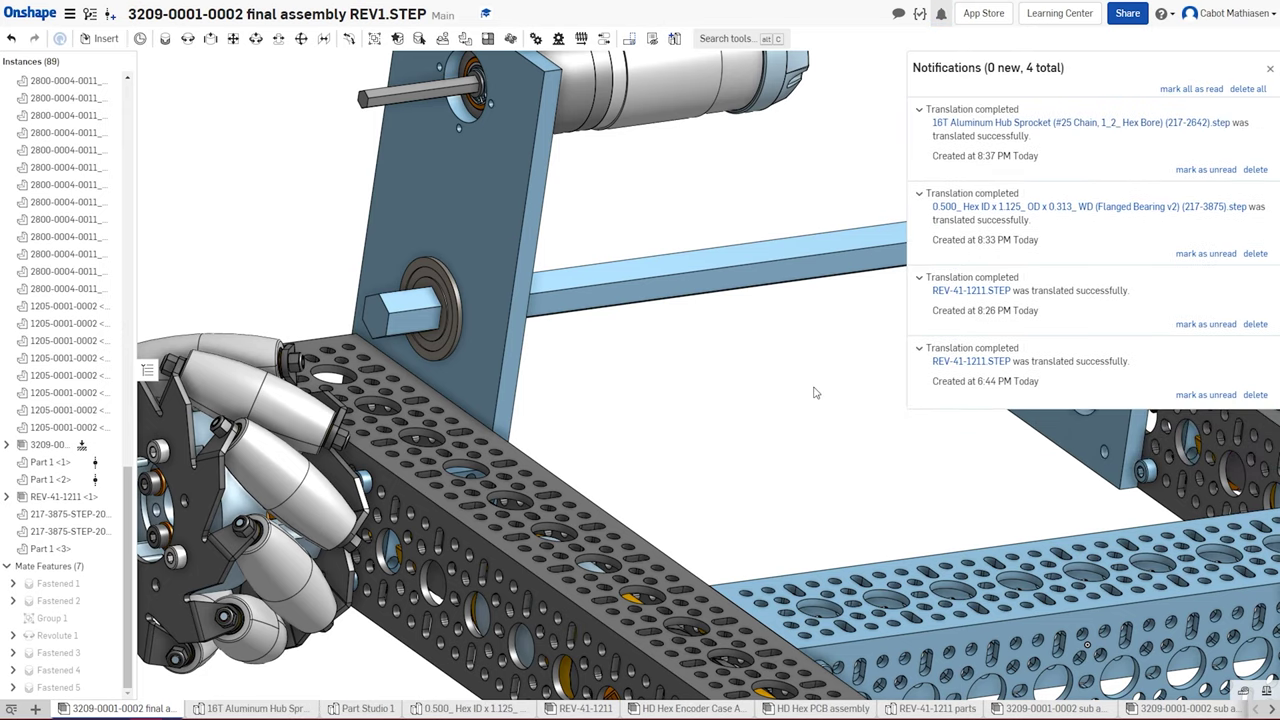
# - Insert the 16T Aluminum Hub Sprocket into the assembly below the hex shaft
pyautogui.click(100, 38)
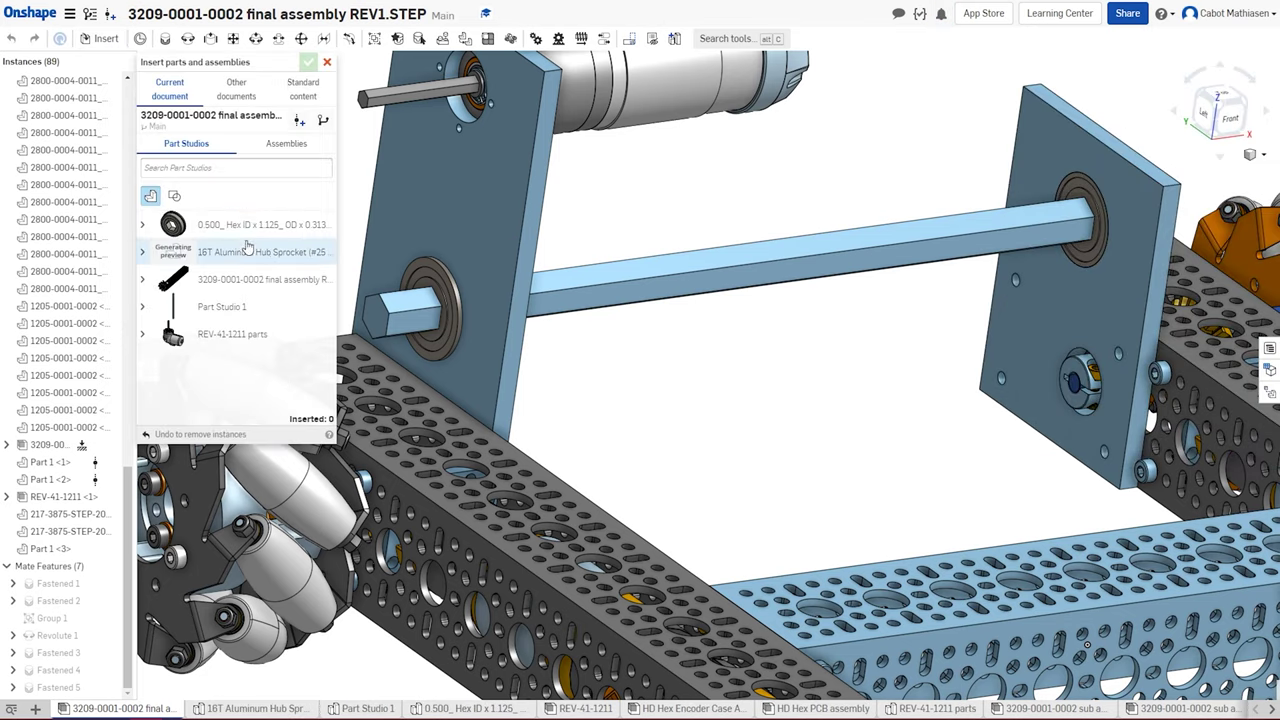
pyautogui.click(250, 252)
pyautogui.click(660, 465)
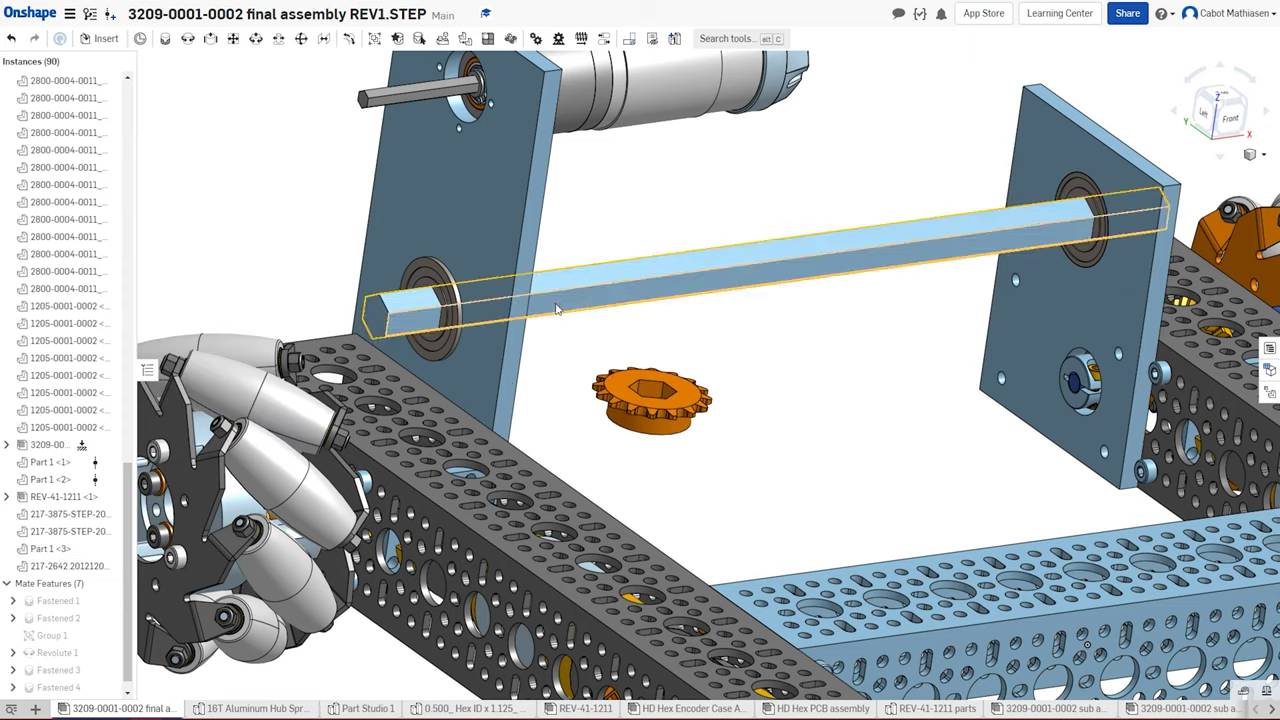
# - Fasten the 16T sprocket by its hub-face bore centre to the tall plate's bearing, around the hex shaft
pyautogui.click(165, 40)
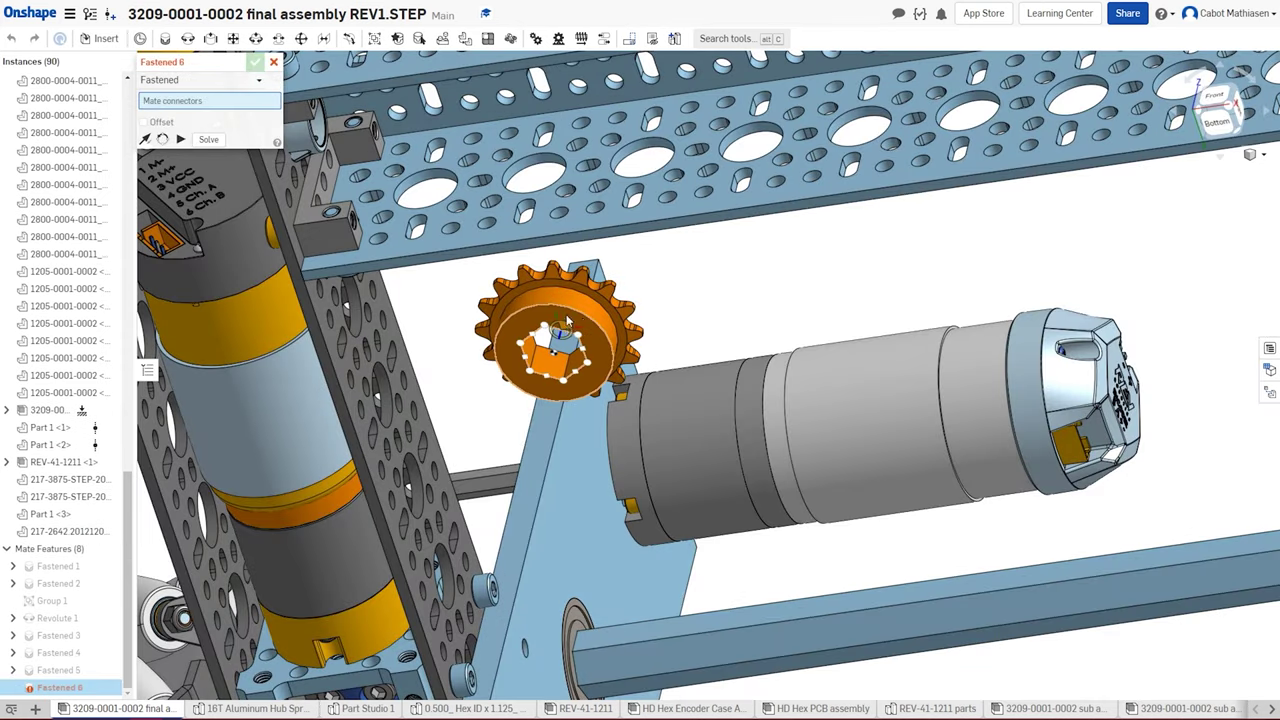
pyautogui.scroll(3, 567, 320)
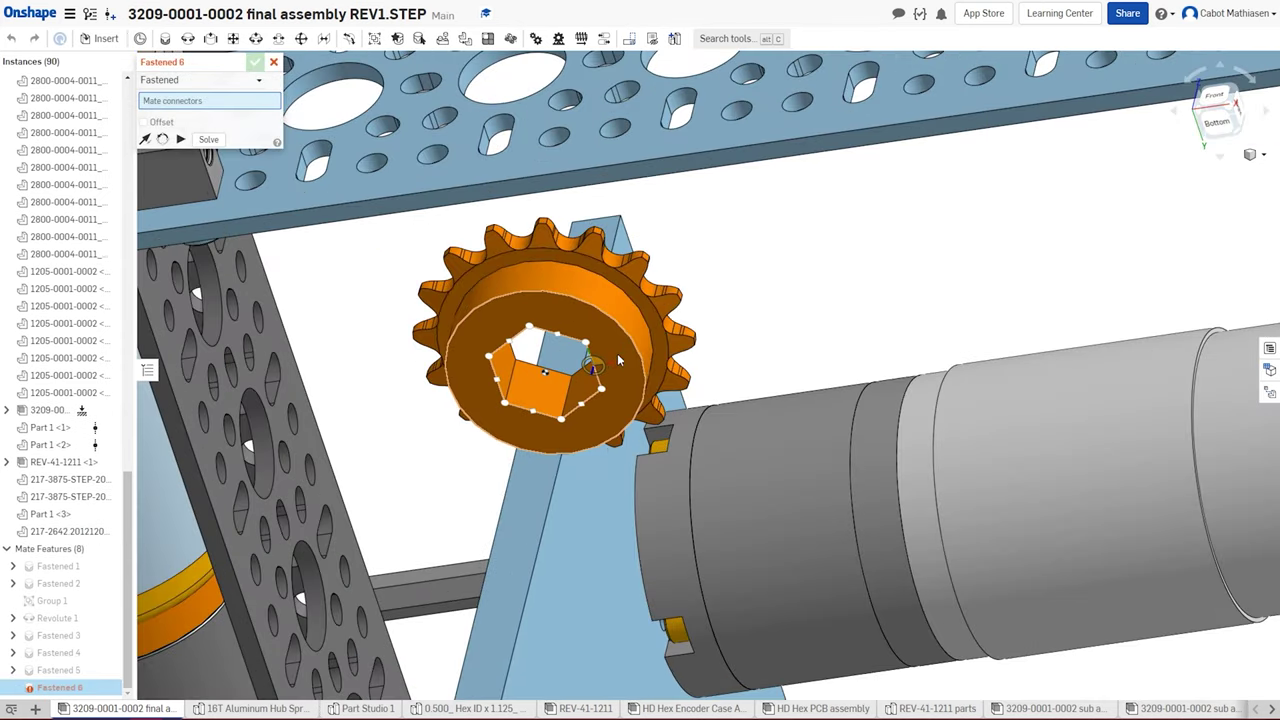
pyautogui.click(546, 370)
pyautogui.scroll(-5, 610, 354)
pyautogui.moveTo(610, 358); pyautogui.dragTo(681, 608, button='right')
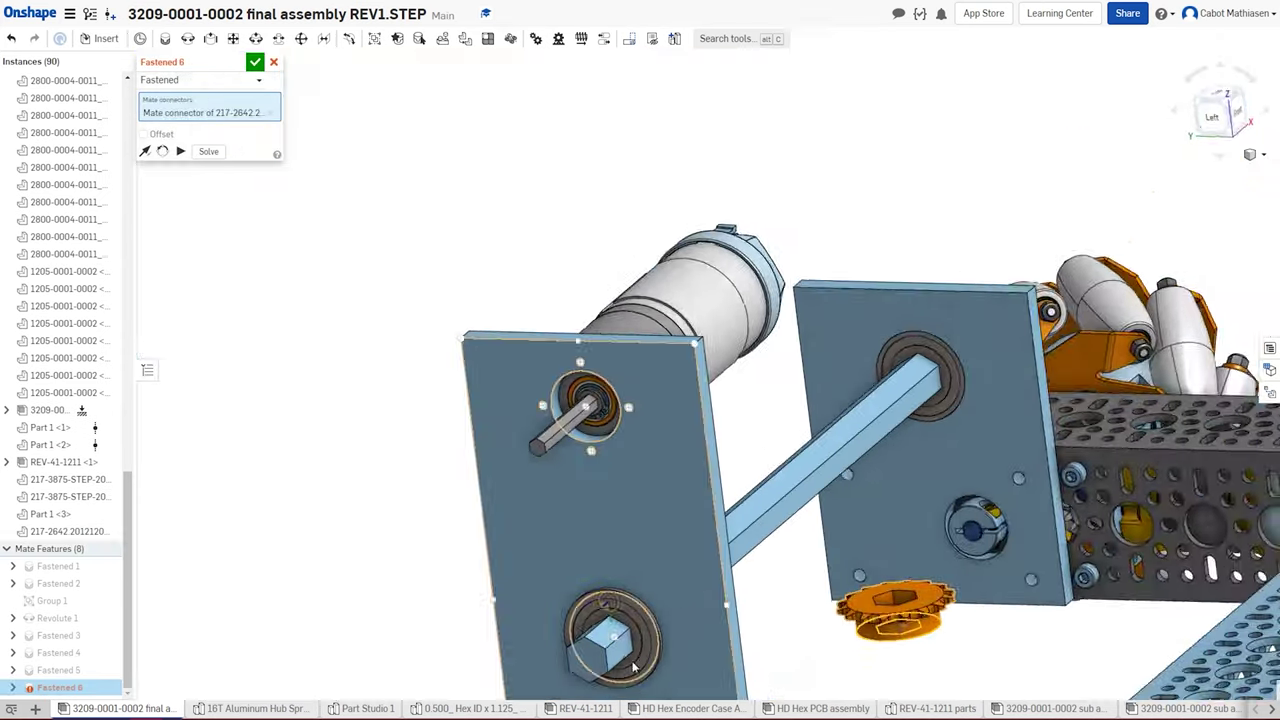
pyautogui.scroll(5, 665, 612)
pyautogui.click(588, 614)
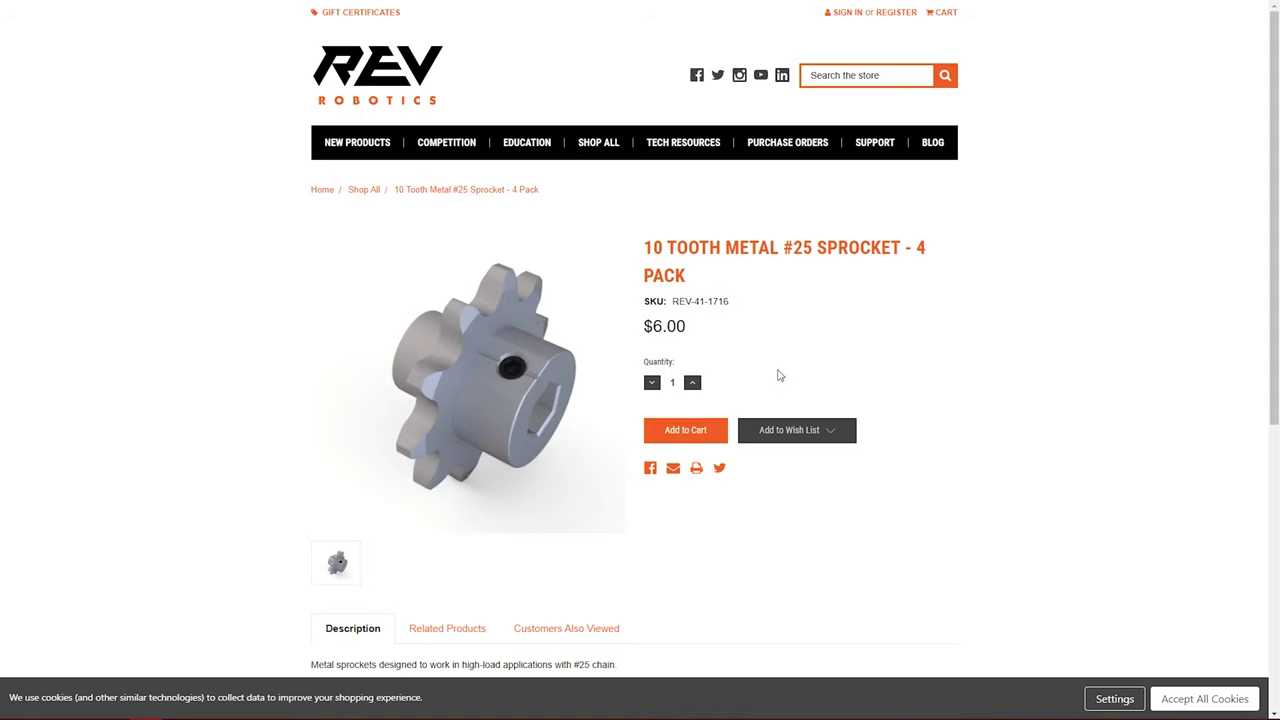
# - Look over the REV 10-tooth #25 sprocket's product page and import its REV-41-1716 STEP file into the document
pyautogui.scroll(-2, 812, 407)
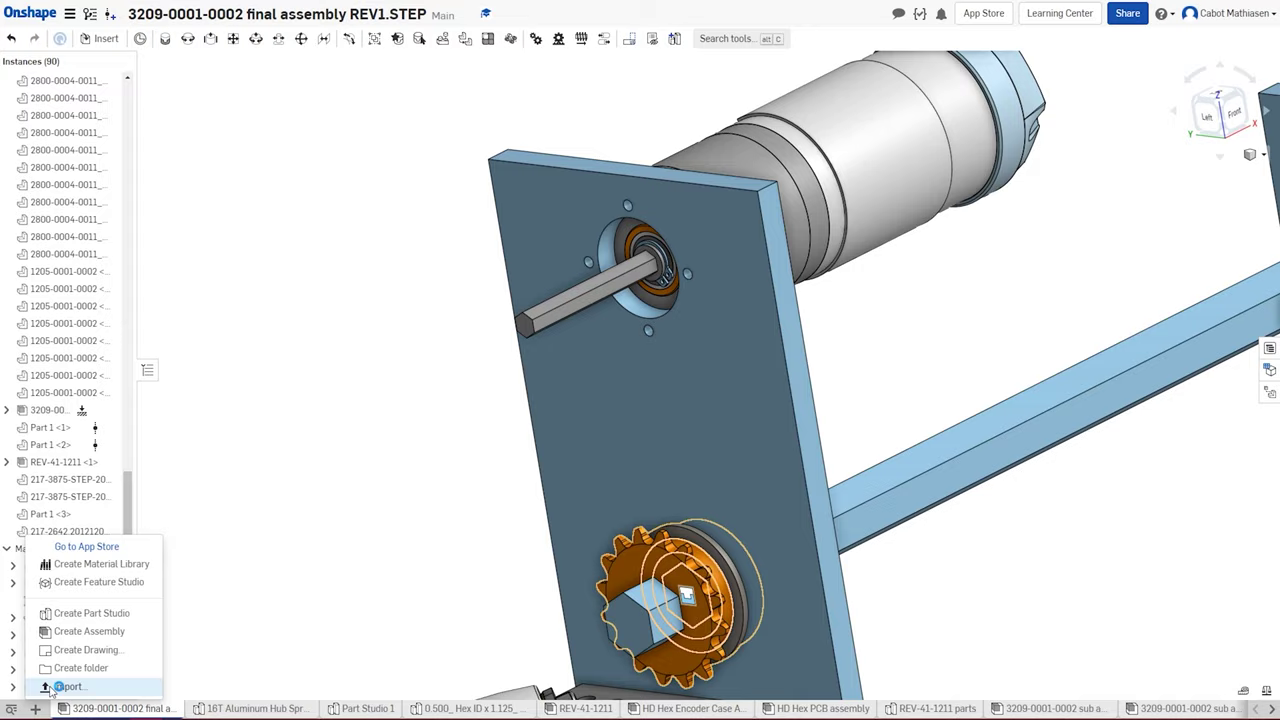
pyautogui.click(60, 688)
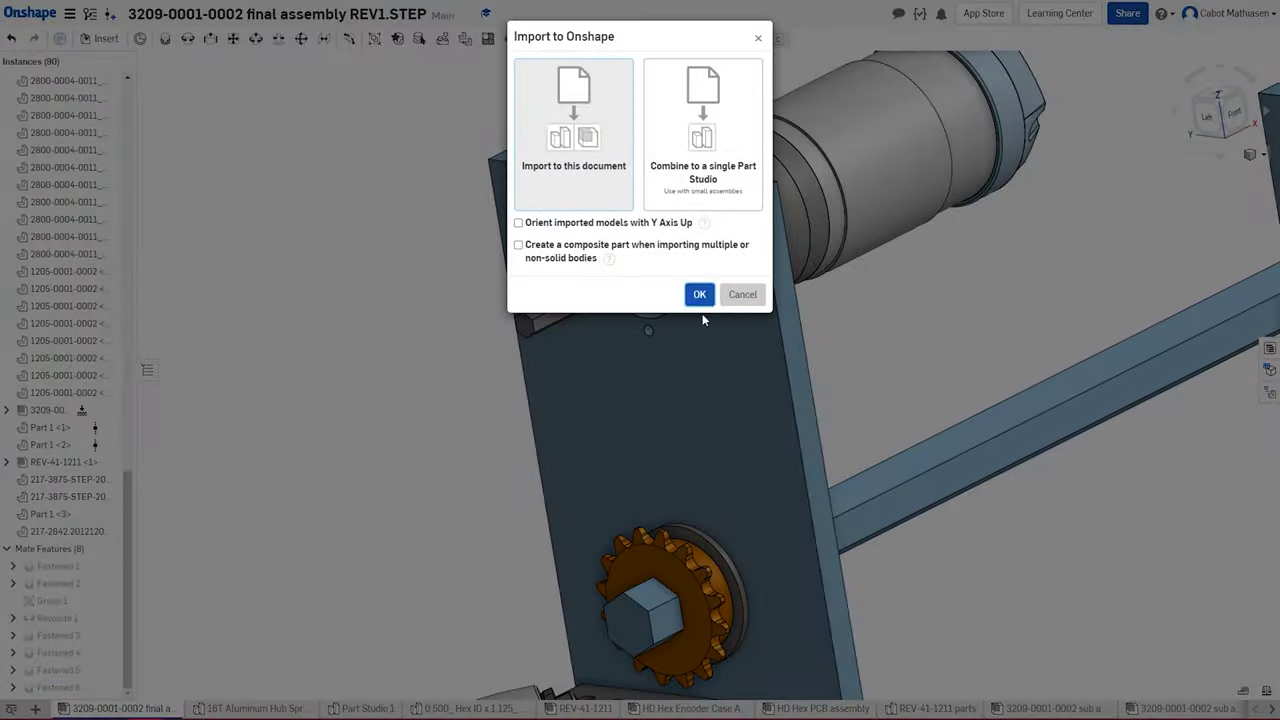
pyautogui.click(697, 291)
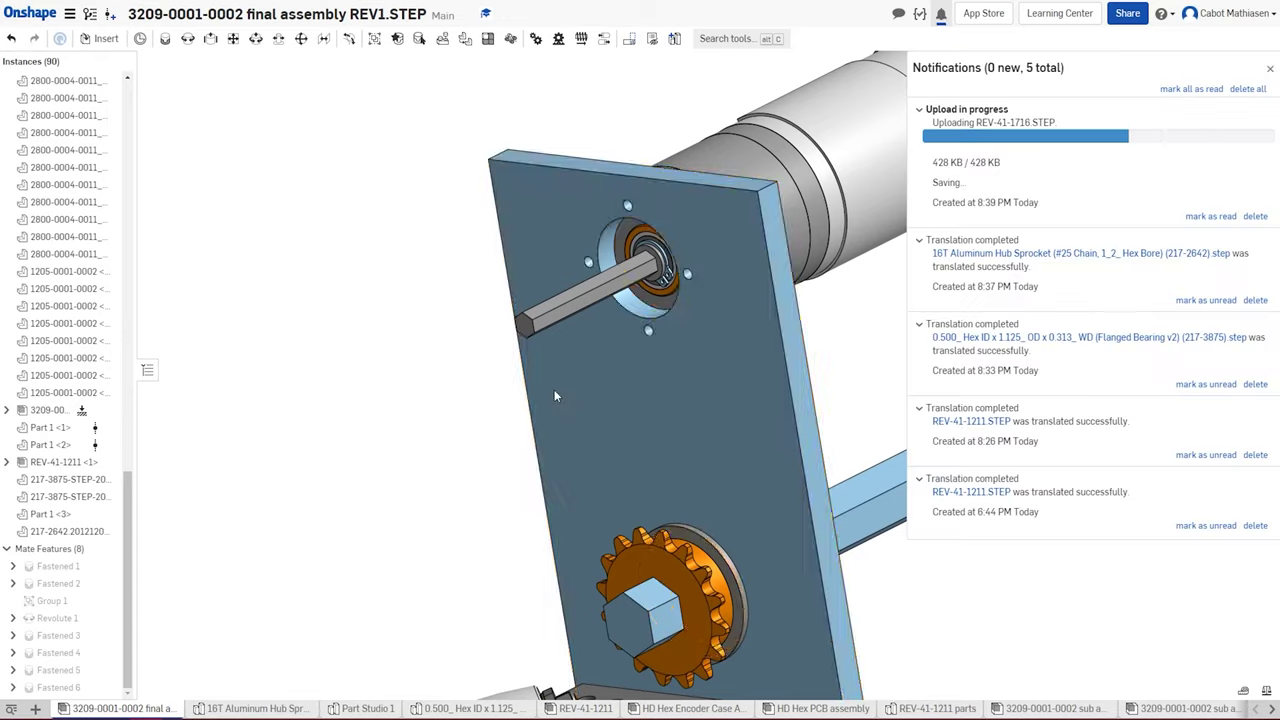
pyautogui.click(1270, 69)
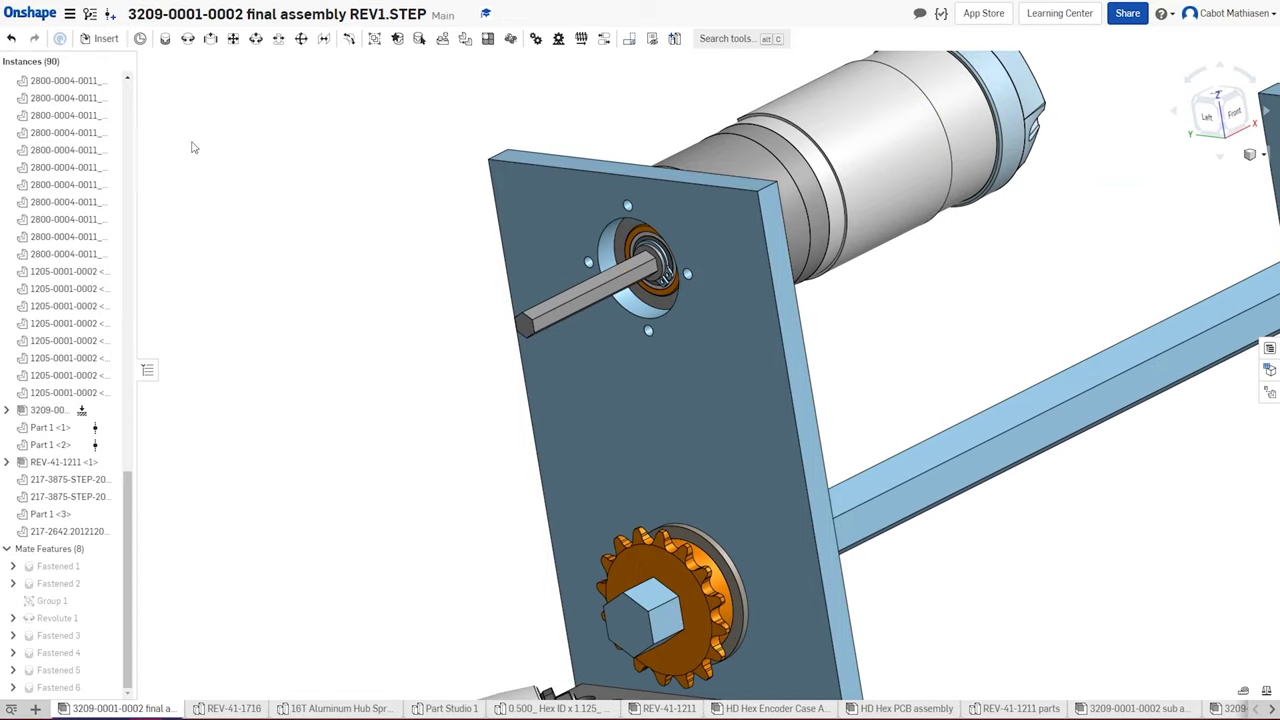
# - Insert the REV-41-1716 sprocket into the assembly next to the motor's hex output shaft
pyautogui.click(104, 40)
pyautogui.click(221, 361)
pyautogui.click(390, 290)
pyautogui.click(309, 63)
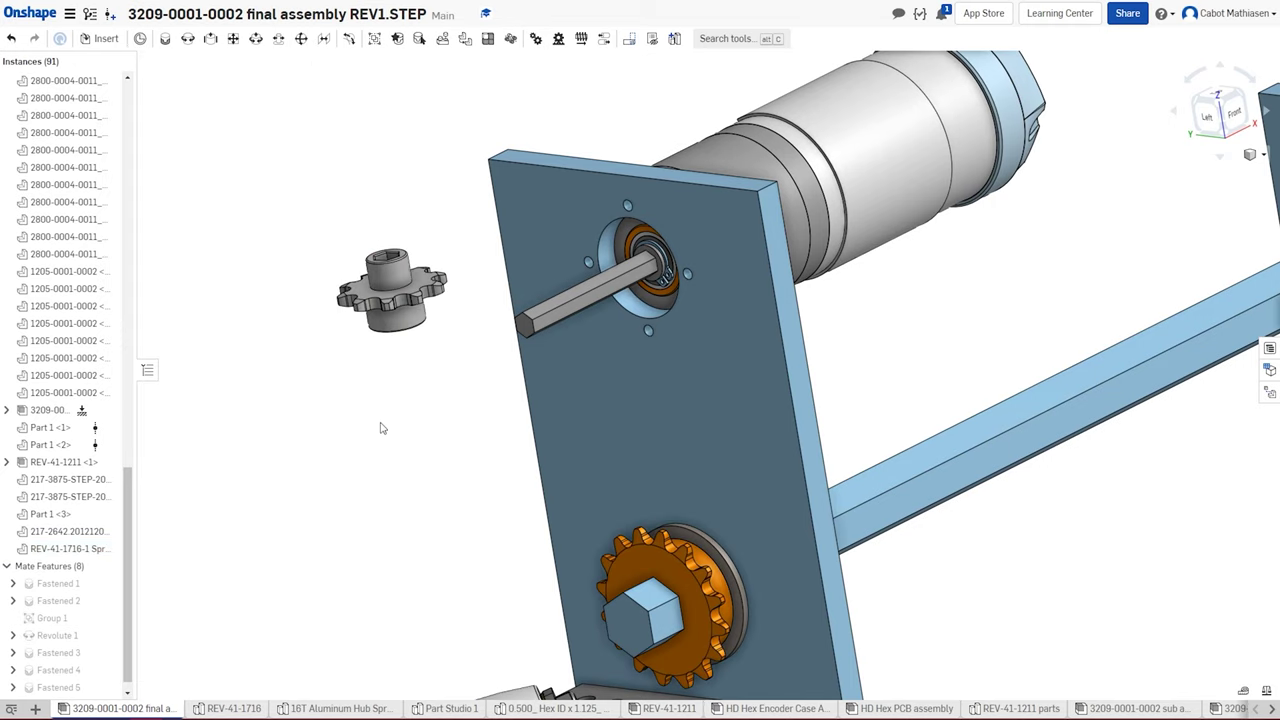
# - Fasten the REV-41-1716 sprocket by its hub-face bore centre to the planetary gearbox face, concentric with the motor's hex output shaft
pyautogui.scroll(3, 376, 426)
pyautogui.moveTo(391, 426); pyautogui.dragTo(376, 325, button='right')
pyautogui.click(187, 38)
pyautogui.scroll(5, 400, 305)
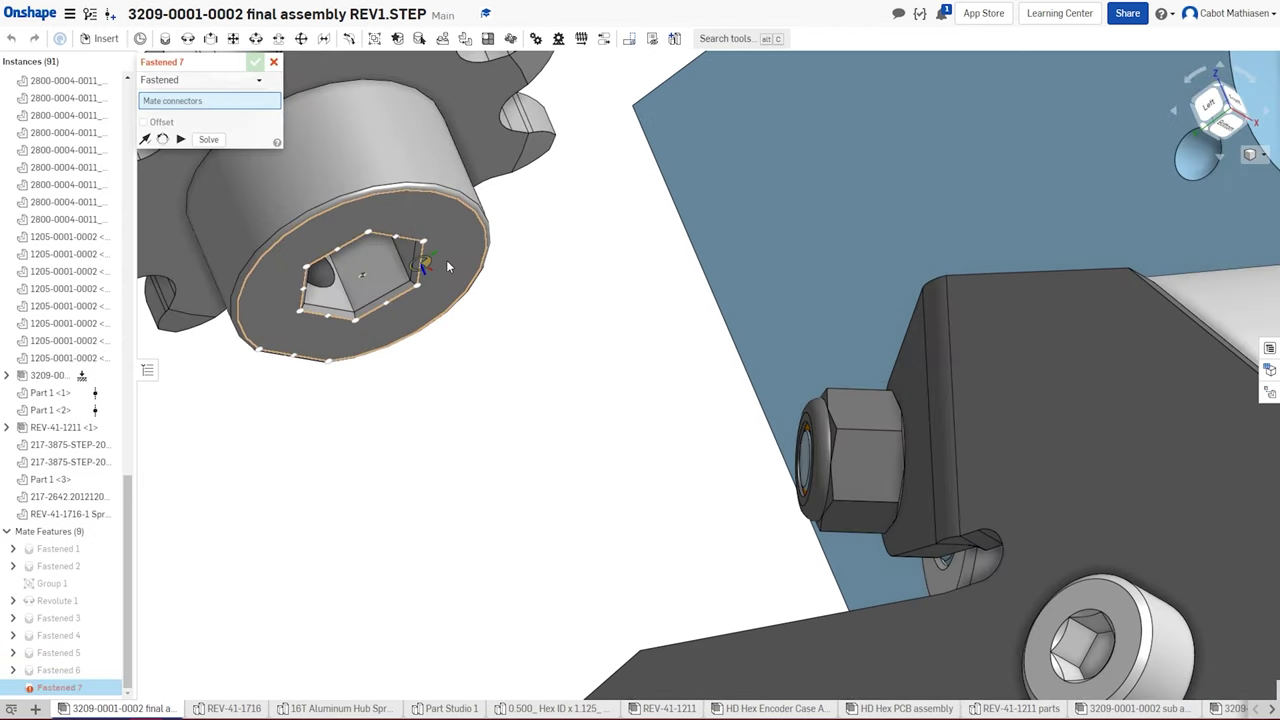
pyautogui.click(369, 277)
pyautogui.scroll(-5, 369, 277)
pyautogui.moveTo(380, 187); pyautogui.dragTo(400, 207, button='right')
pyautogui.scroll(-3, 400, 207)
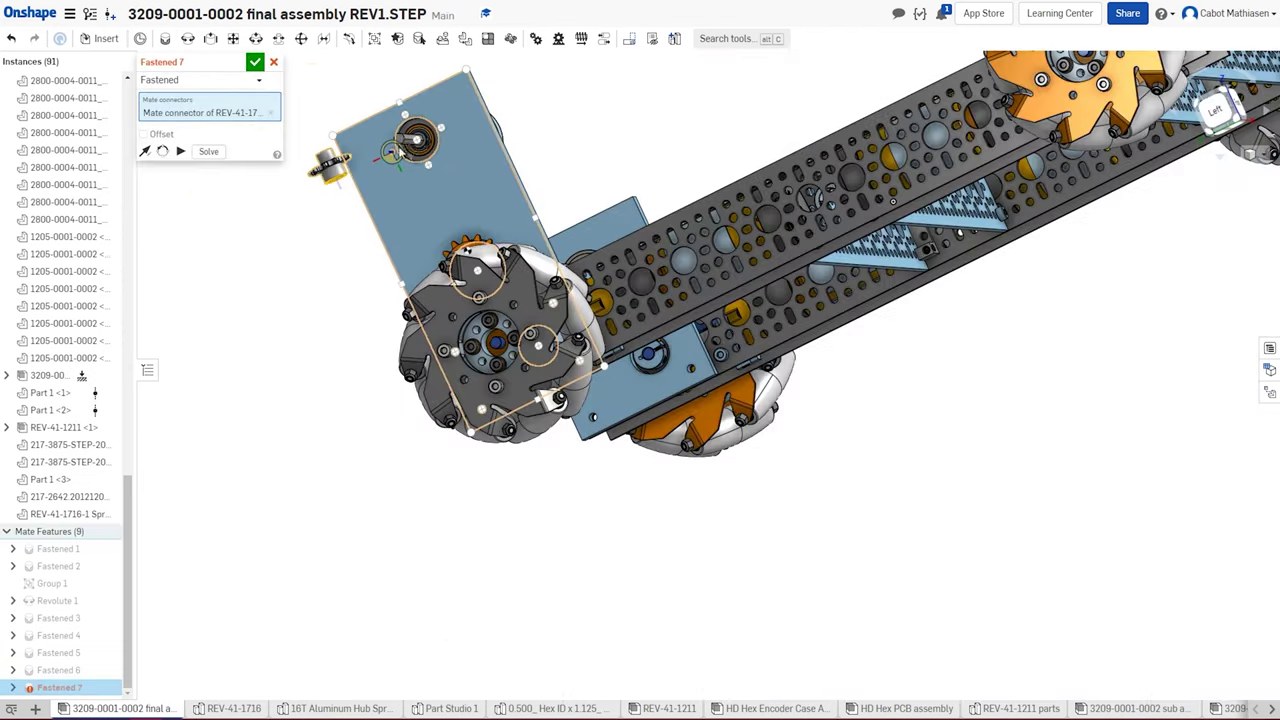
pyautogui.scroll(5, 411, 127)
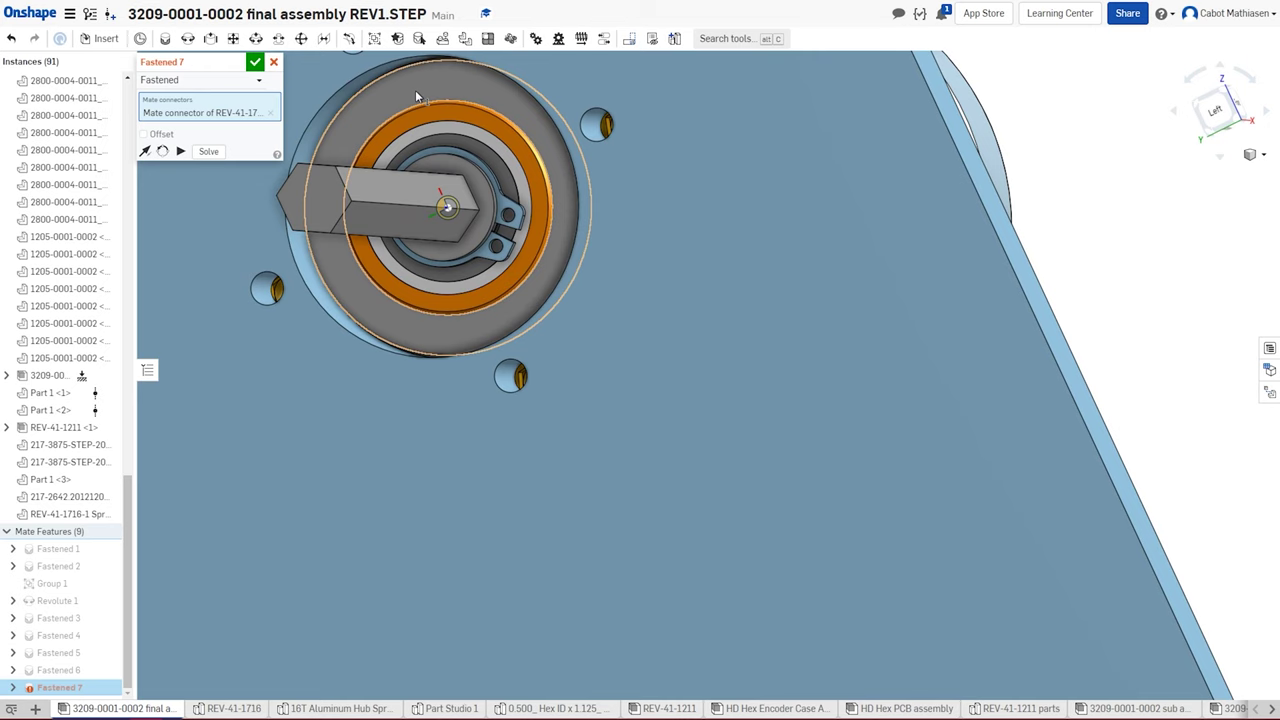
pyautogui.click(418, 92)
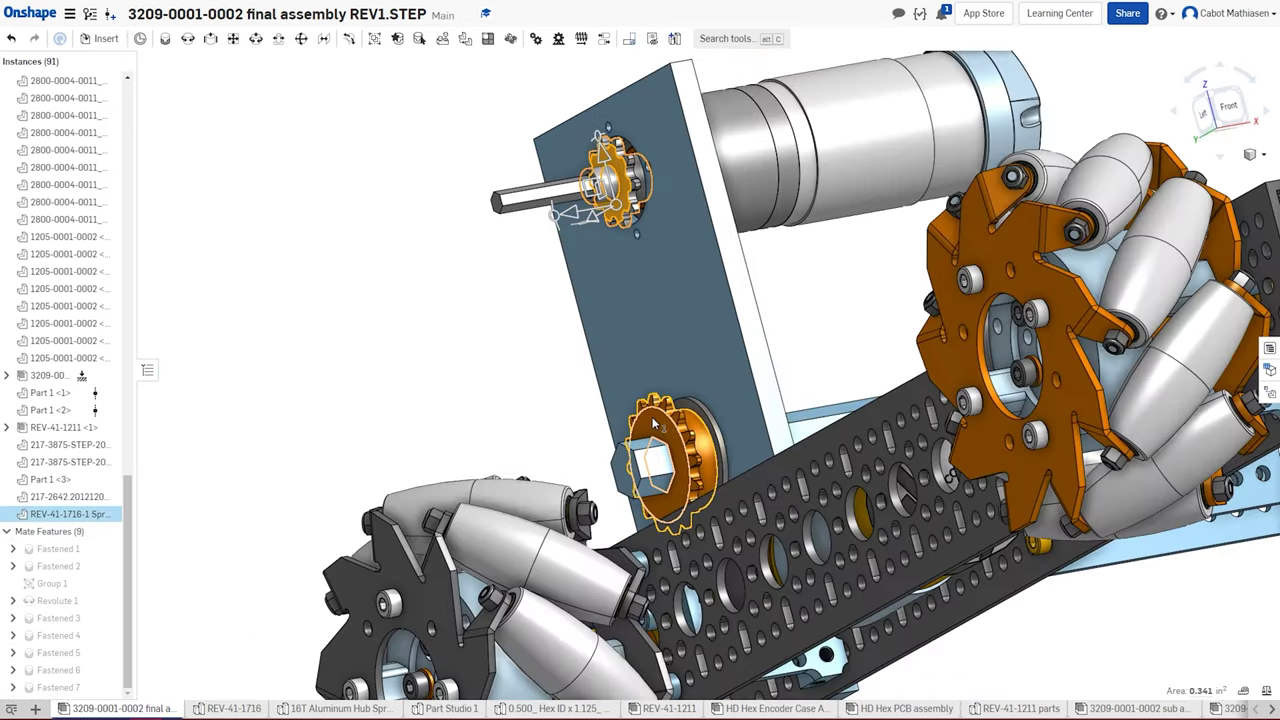
# - Measure the parallel distance between the two sprockets and set the motor sprocket mate's Z offset to -0.278081 in
pyautogui.click(655, 424)
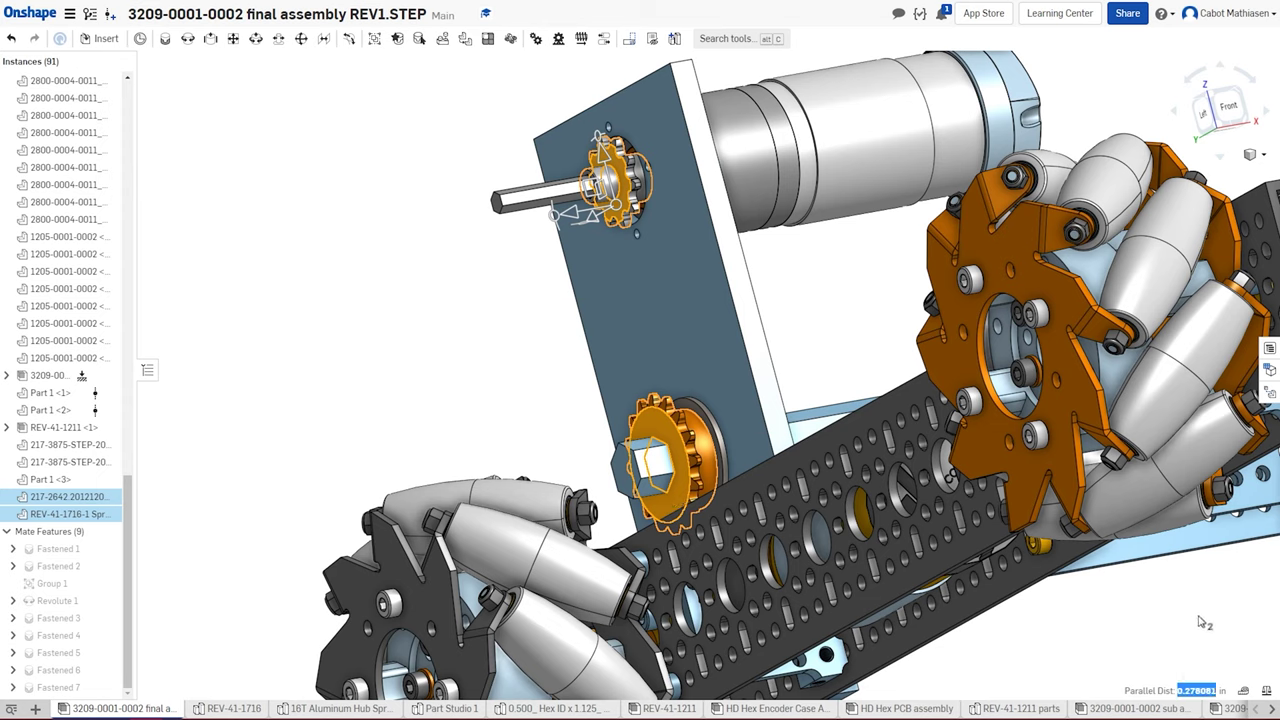
pyautogui.click(300, 429)
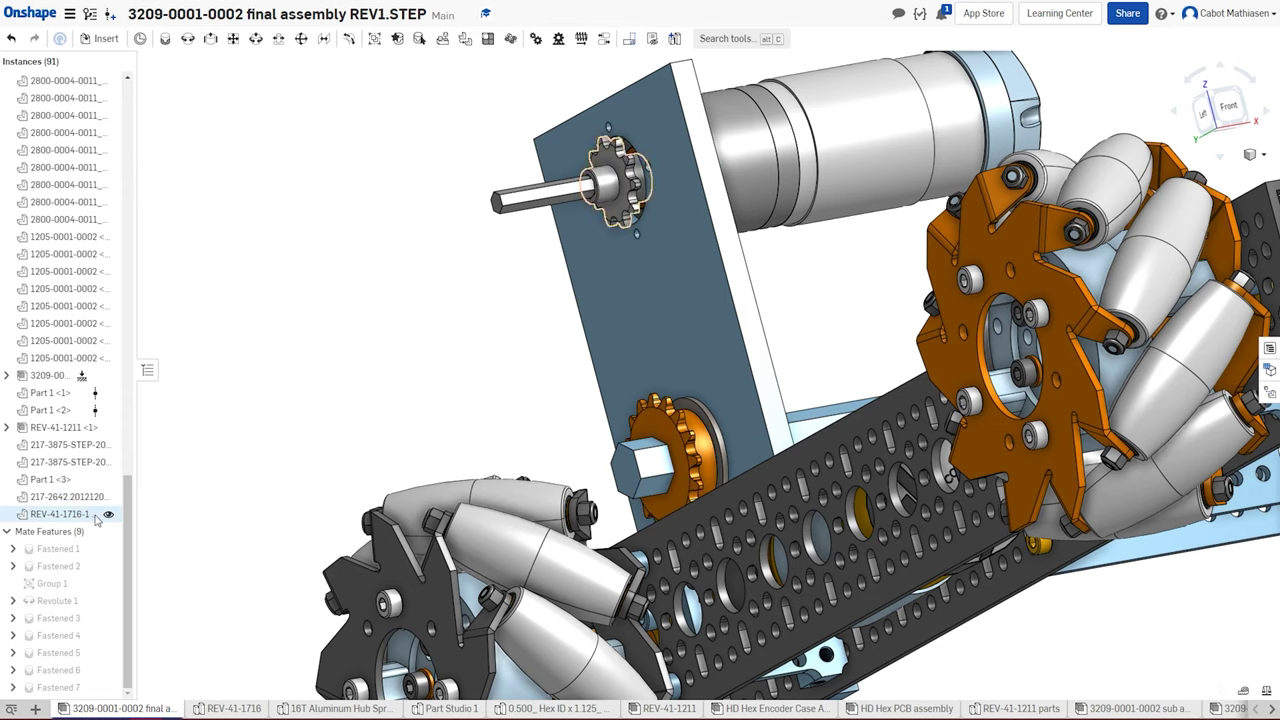
pyautogui.rightClick(77, 690)
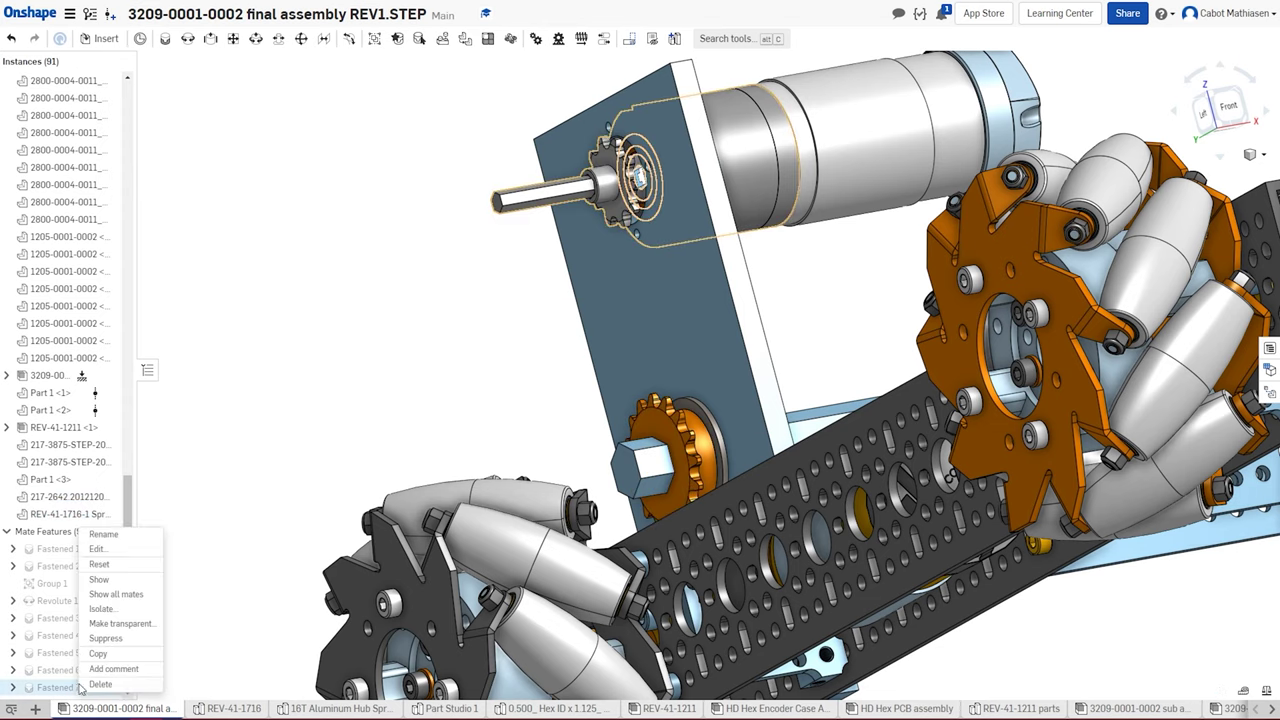
pyautogui.click(118, 552)
pyautogui.click(145, 150)
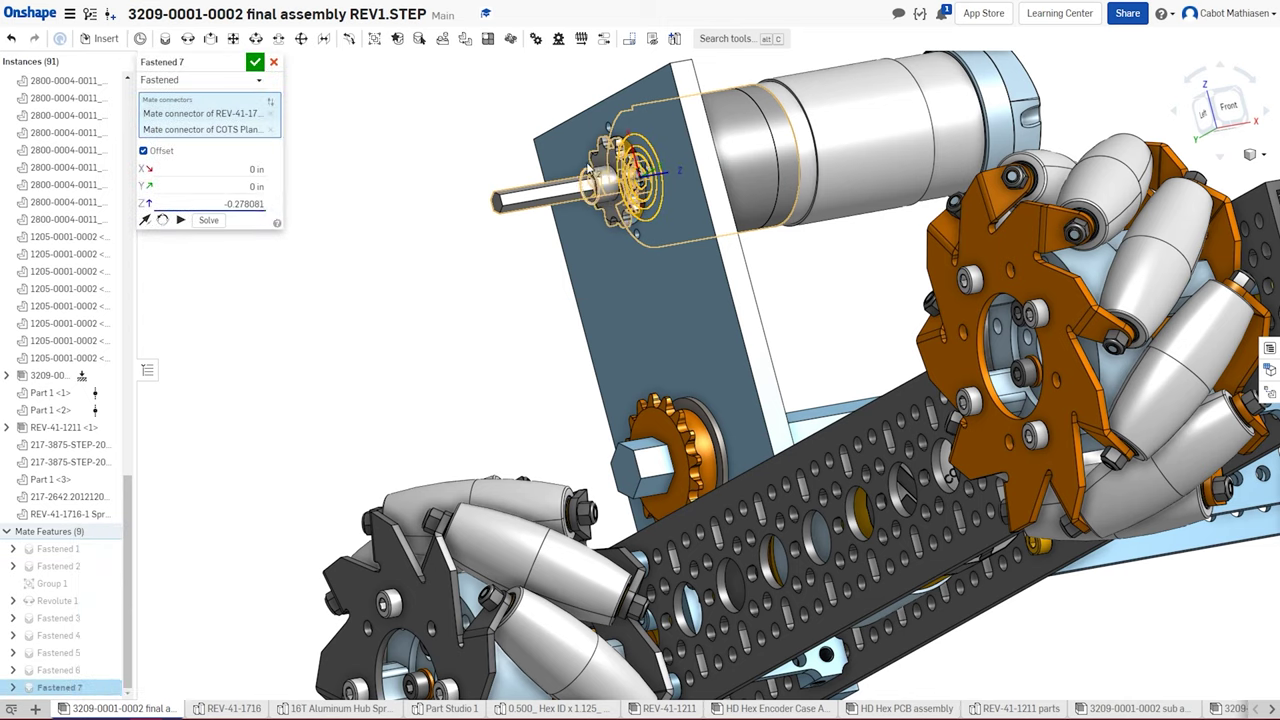
pyautogui.press('Return')
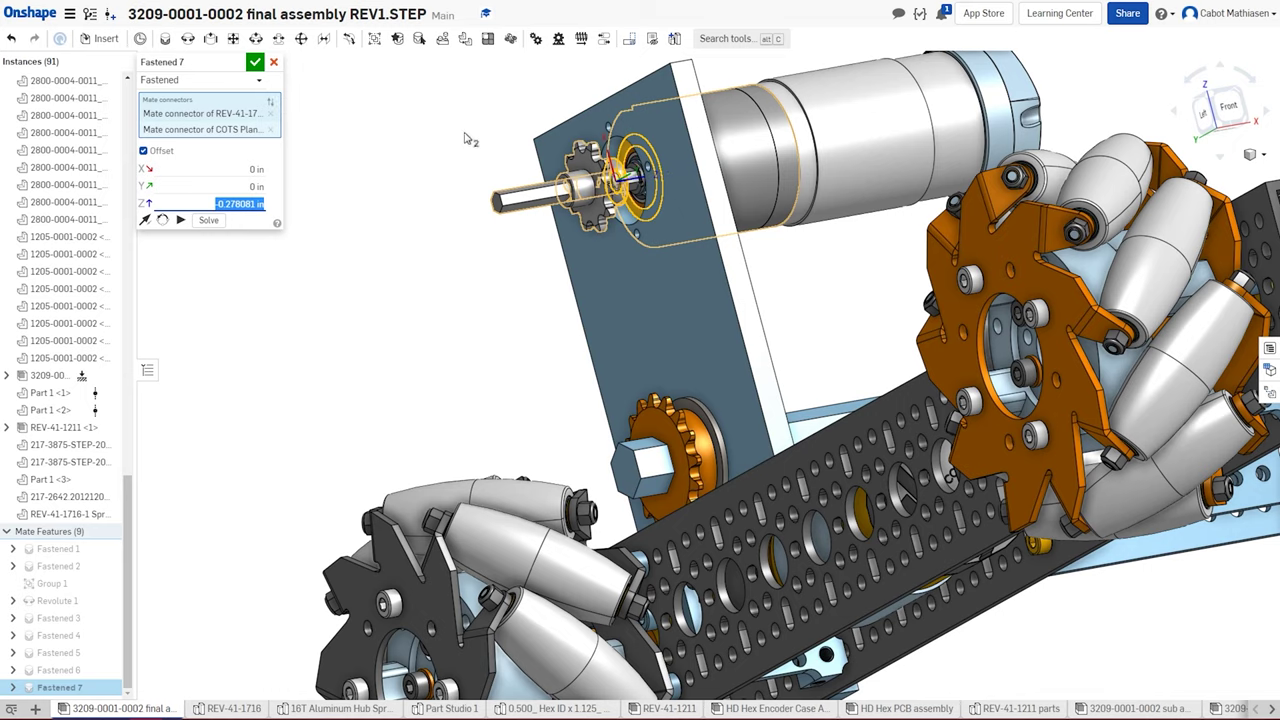
pyautogui.click(256, 63)
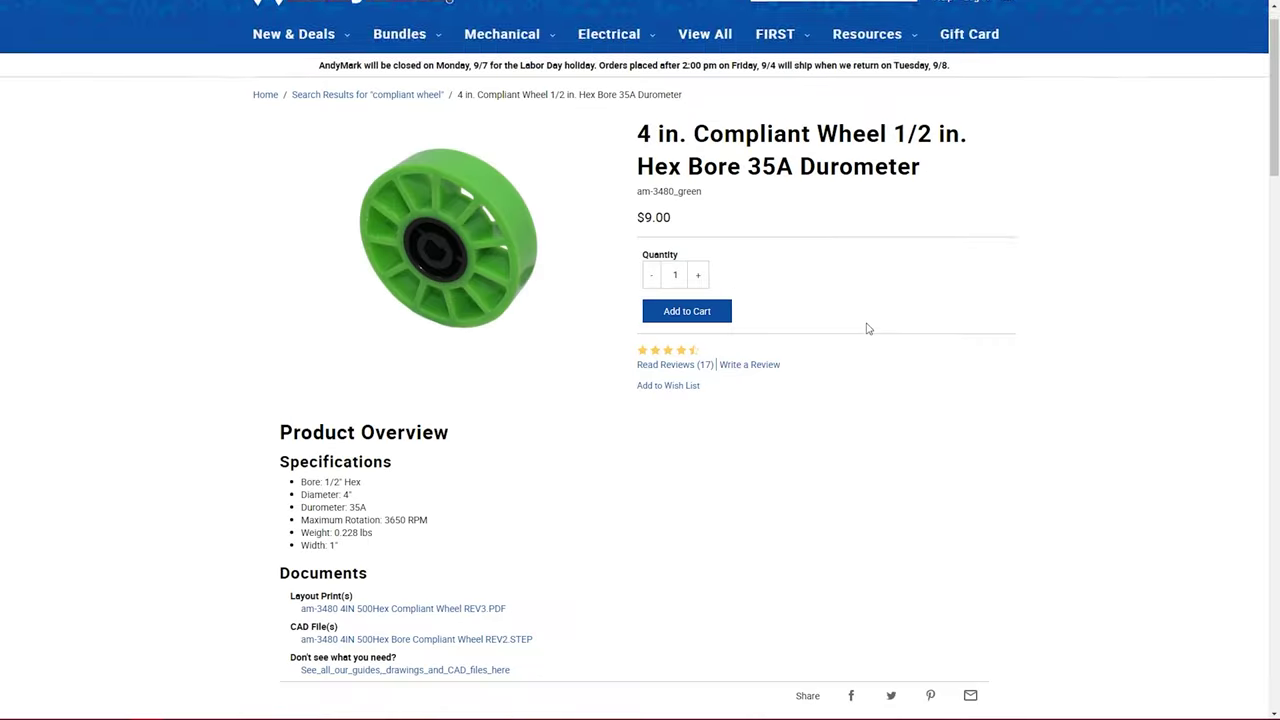
# - Download the am-3480 4IN 500Hex Bore Compliant Wheel REV2 STEP file from its product page and import it into the Onshape document
pyautogui.scroll(-2, 868, 328)
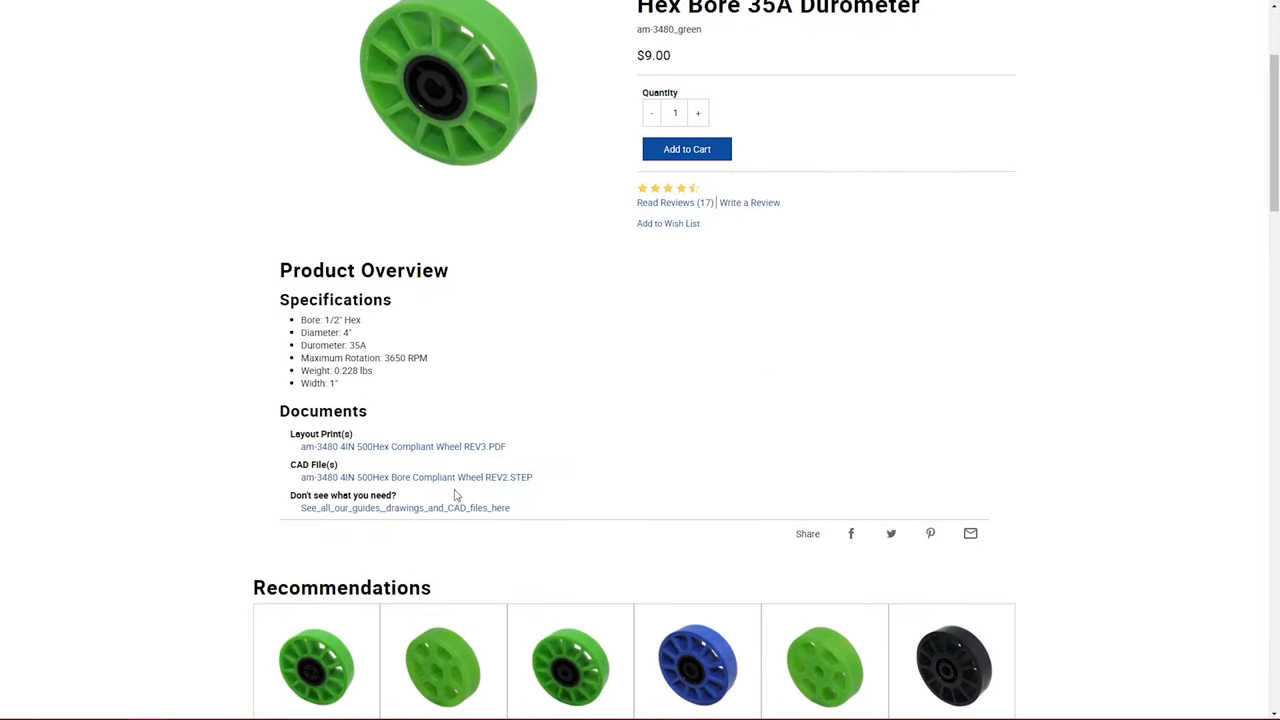
pyautogui.click(460, 479)
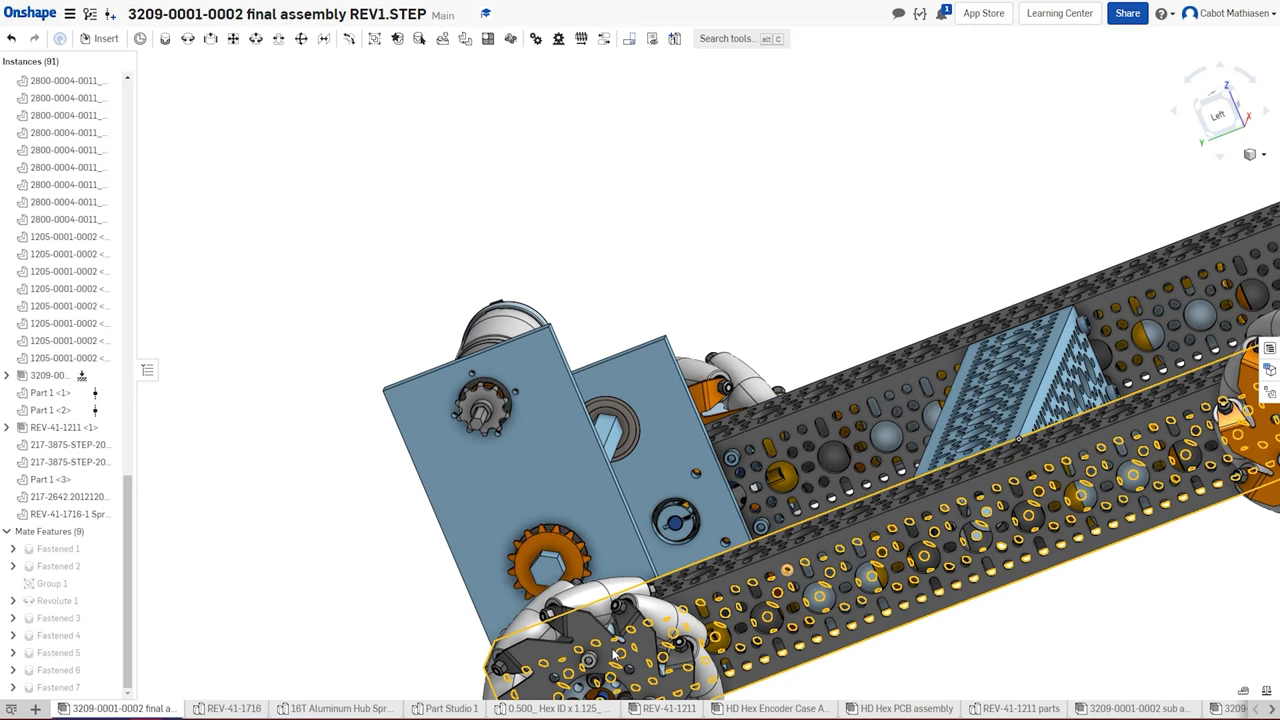
pyautogui.click(35, 708)
pyautogui.click(62, 686)
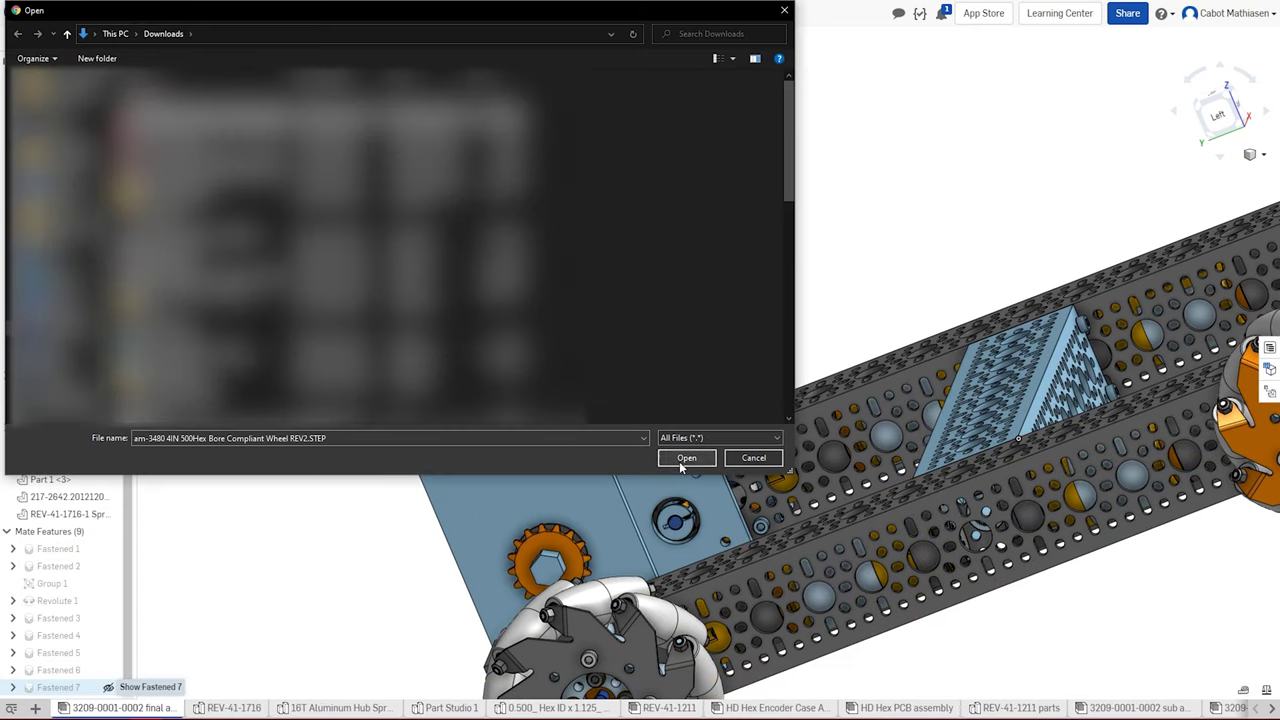
pyautogui.click(680, 457)
pyautogui.press('Return')
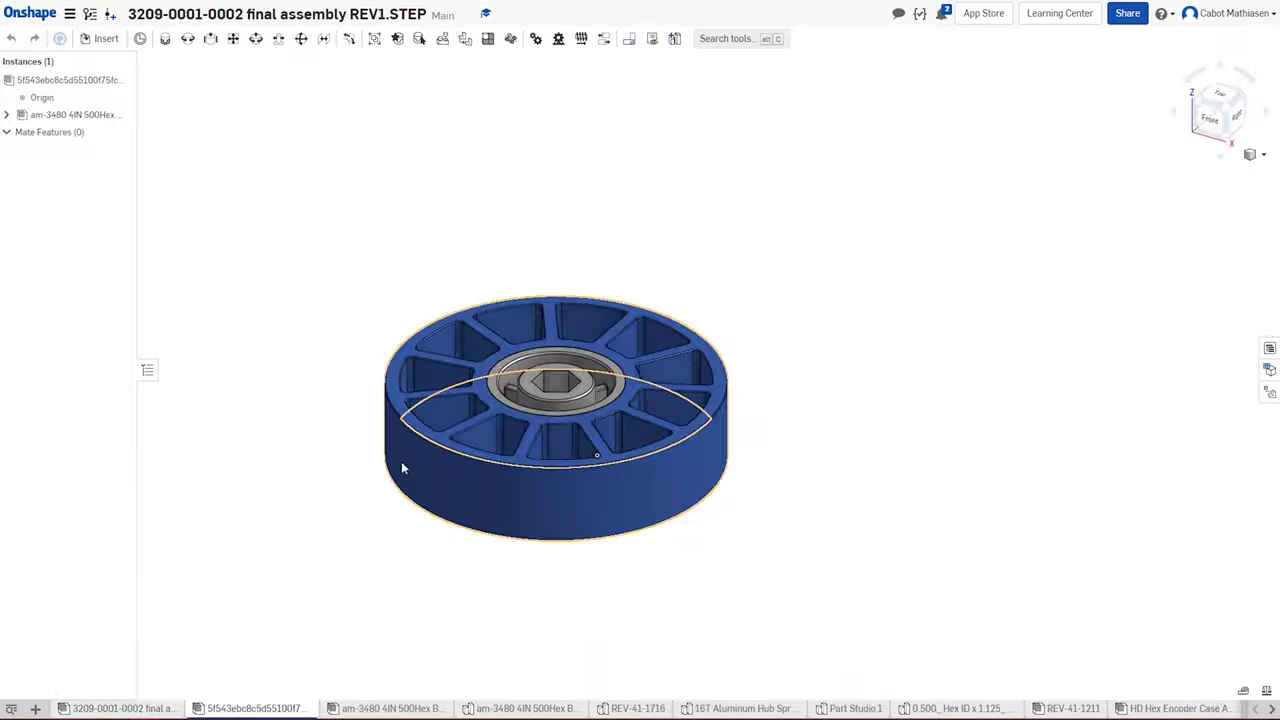
# - Group the am-3480 compliant wheel instance in its imported assembly and rename that assembly Wheel
pyautogui.moveTo(317, 229); pyautogui.dragTo(739, 496)
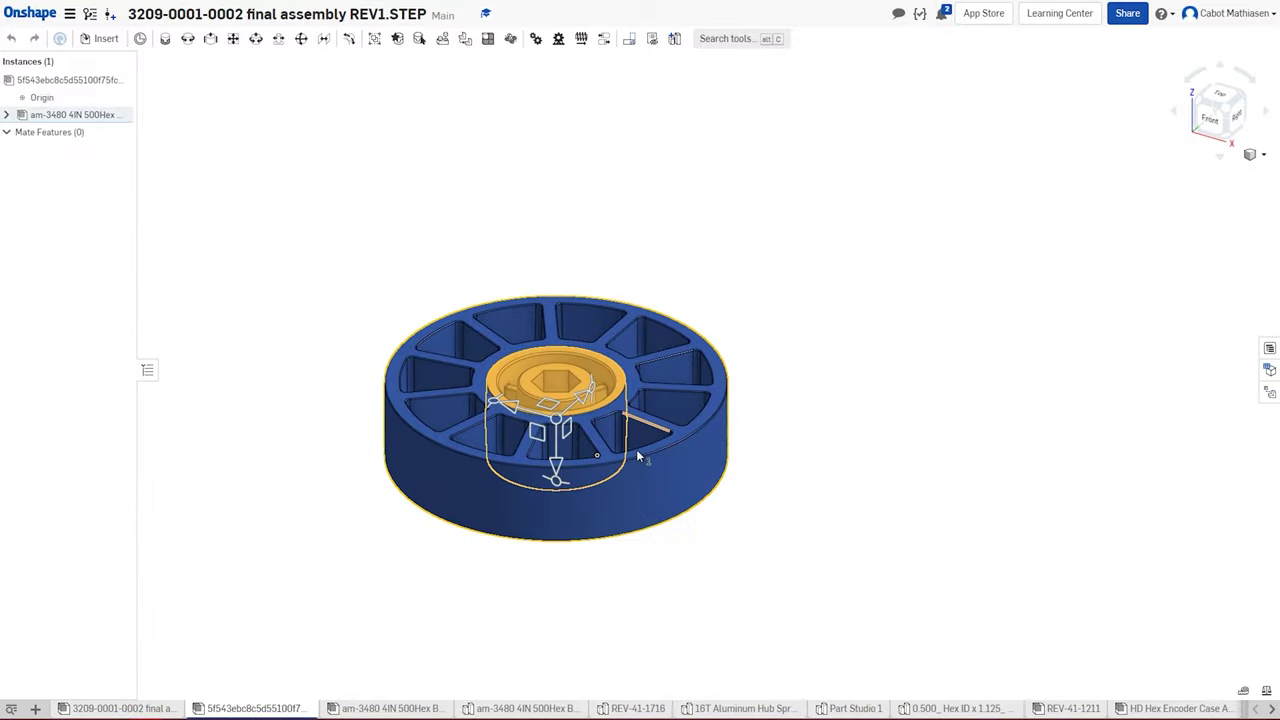
pyautogui.click(87, 116)
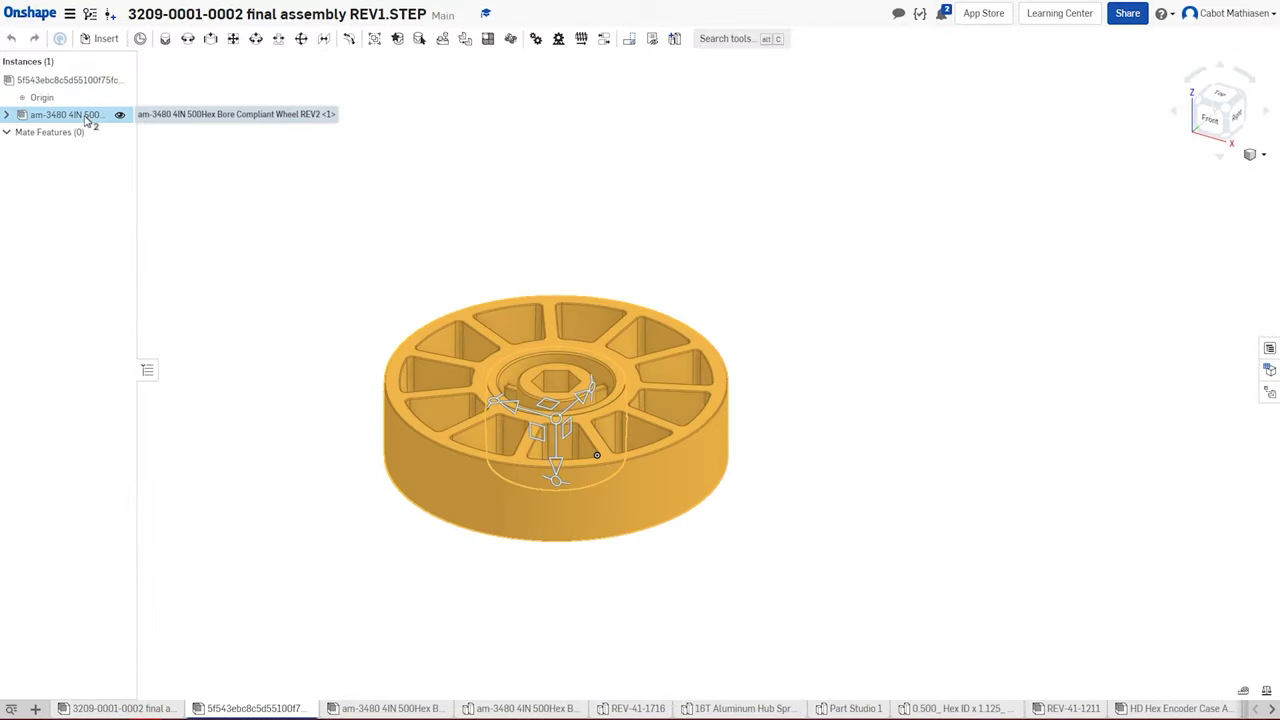
pyautogui.click(375, 40)
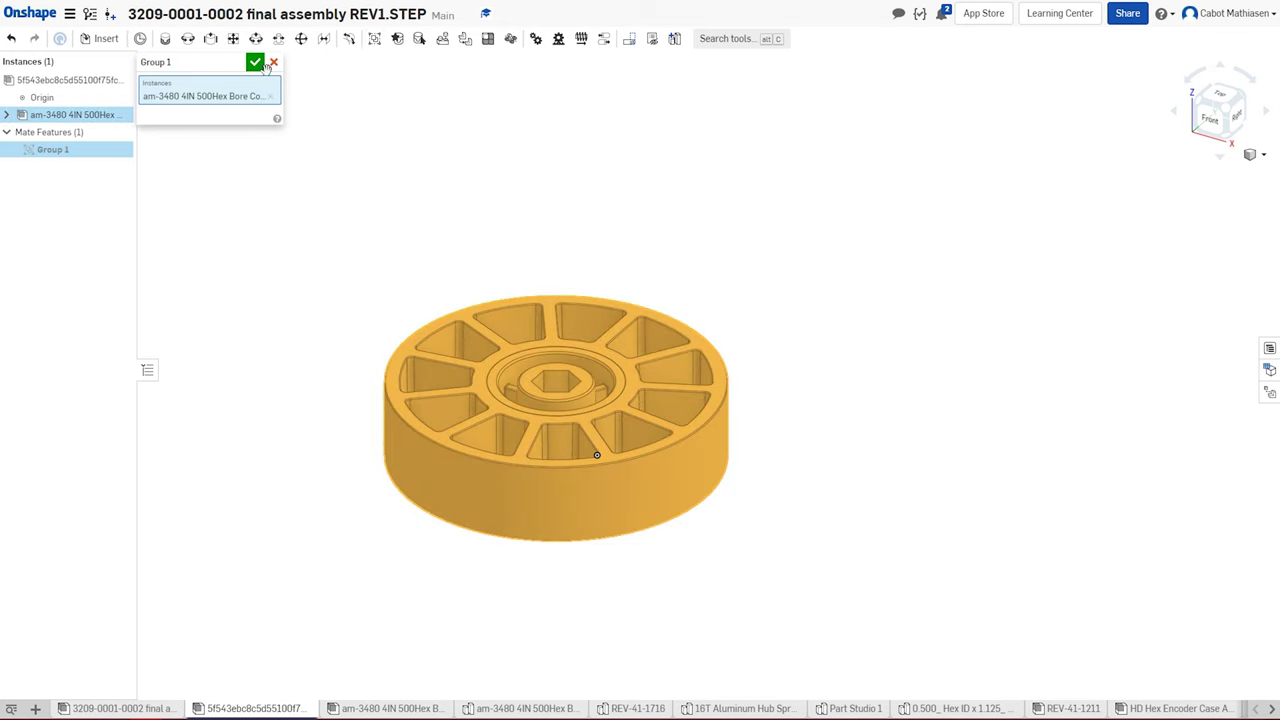
pyautogui.click(256, 60)
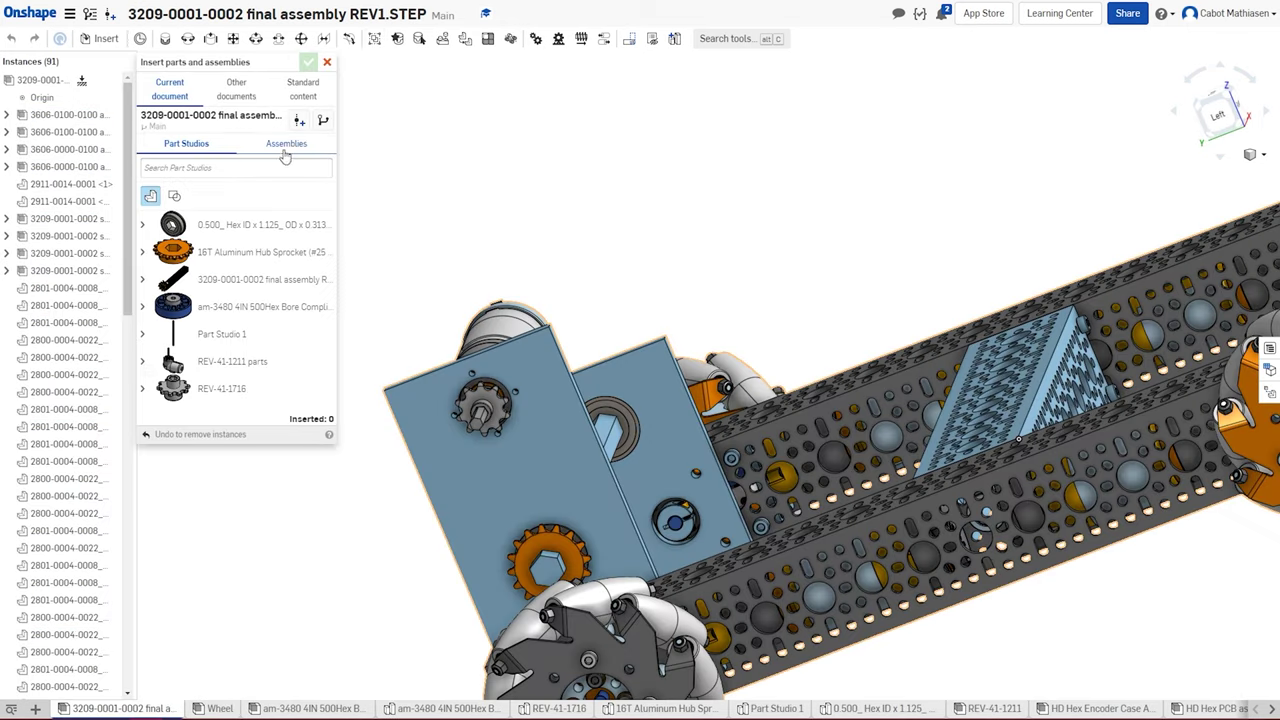
# - Insert three copies of the Wheel assembly above the chassis in the final assembly
pyautogui.click(286, 143)
pyautogui.click(285, 167)
pyautogui.write('w')
pyautogui.click(274, 249)
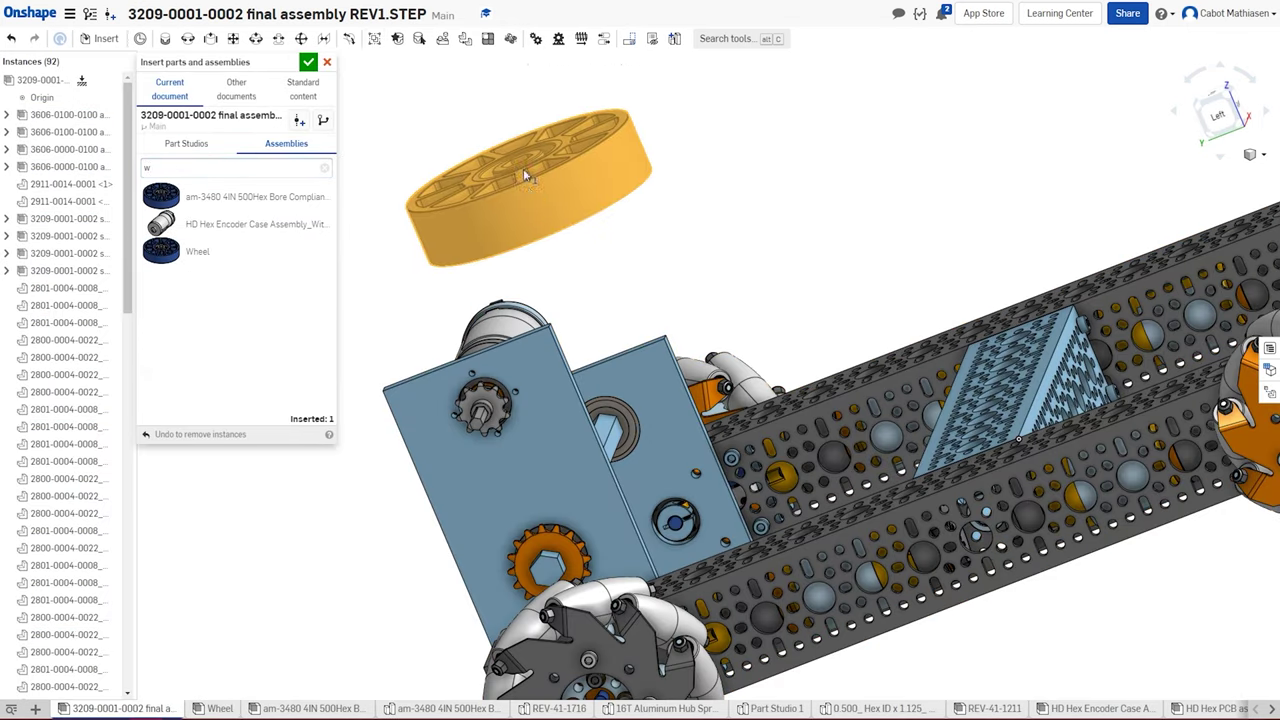
pyautogui.click(523, 168)
pyautogui.click(243, 250)
pyautogui.click(763, 160)
pyautogui.click(243, 250)
pyautogui.click(994, 175)
pyautogui.click(308, 62)
pyautogui.press('f')
pyautogui.moveTo(330, 183); pyautogui.dragTo(437, 193, button='right')
pyautogui.click(167, 47)
pyautogui.scroll(3, 618, 163)
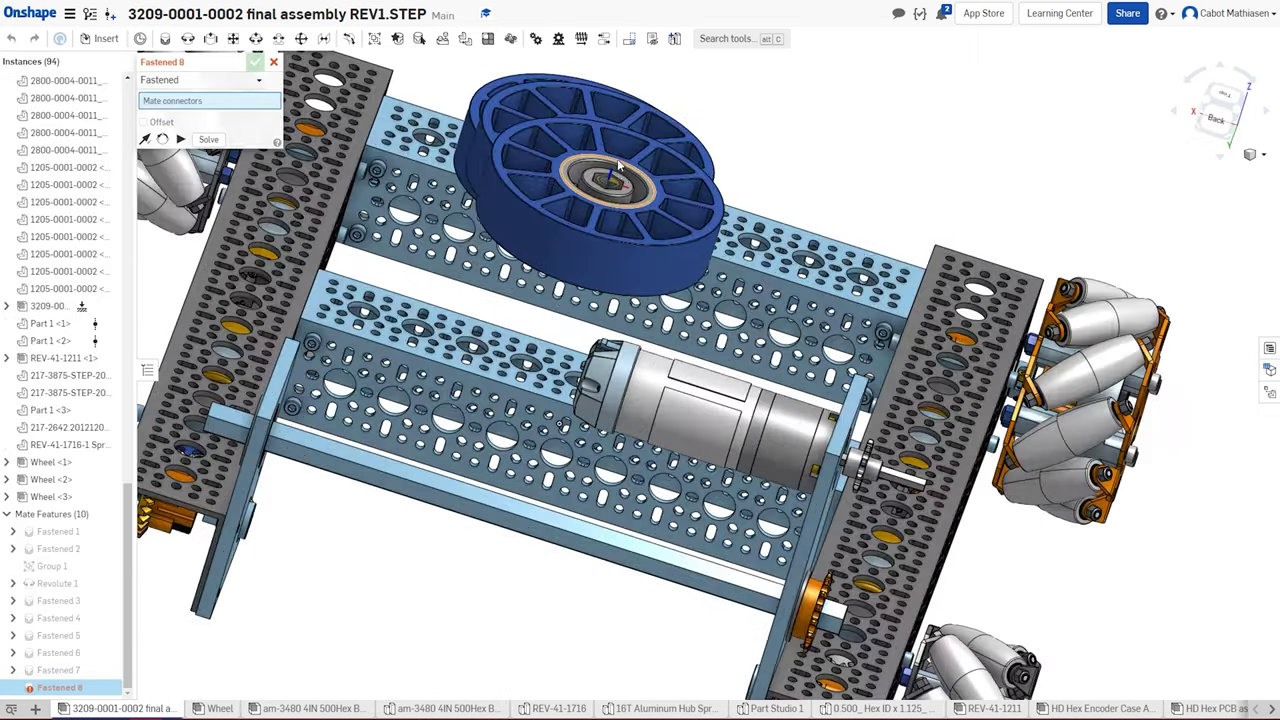
pyautogui.press('Escape')
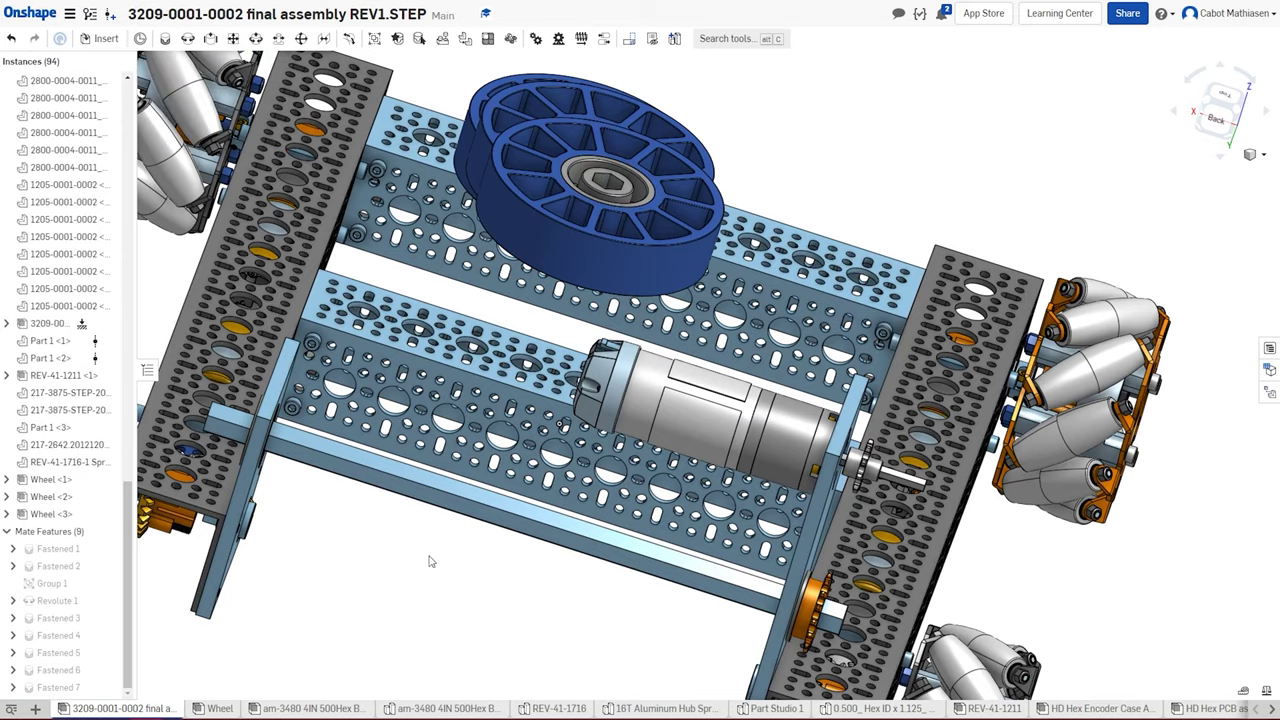
# - Measure the width of one compliant wheel between its two opposite side faces
pyautogui.scroll(3, 541, 206)
pyautogui.click(550, 197)
pyautogui.moveTo(553, 490); pyautogui.dragTo(550, 372, button='right')
pyautogui.scroll(-7, 560, 395)
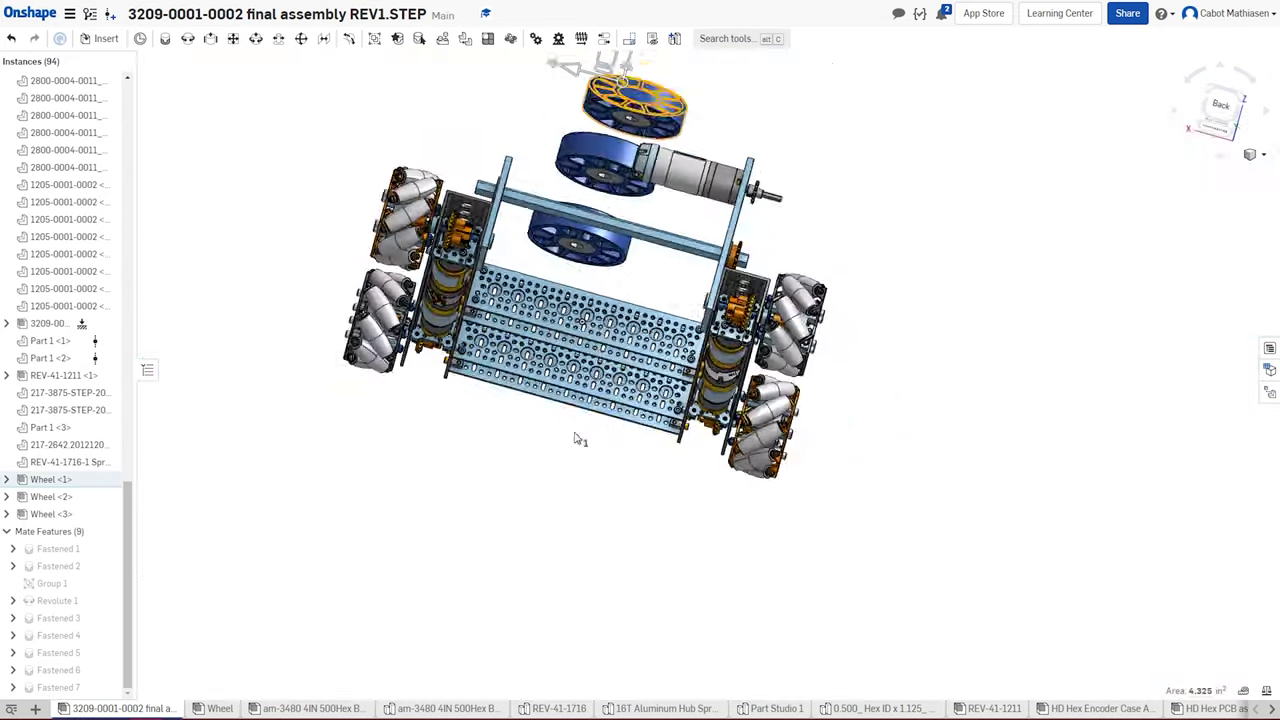
pyautogui.moveTo(575, 435); pyautogui.dragTo(583, 335, button='right')
pyautogui.scroll(6, 612, 100)
pyautogui.click(621, 128)
pyautogui.scroll(-7, 911, 482)
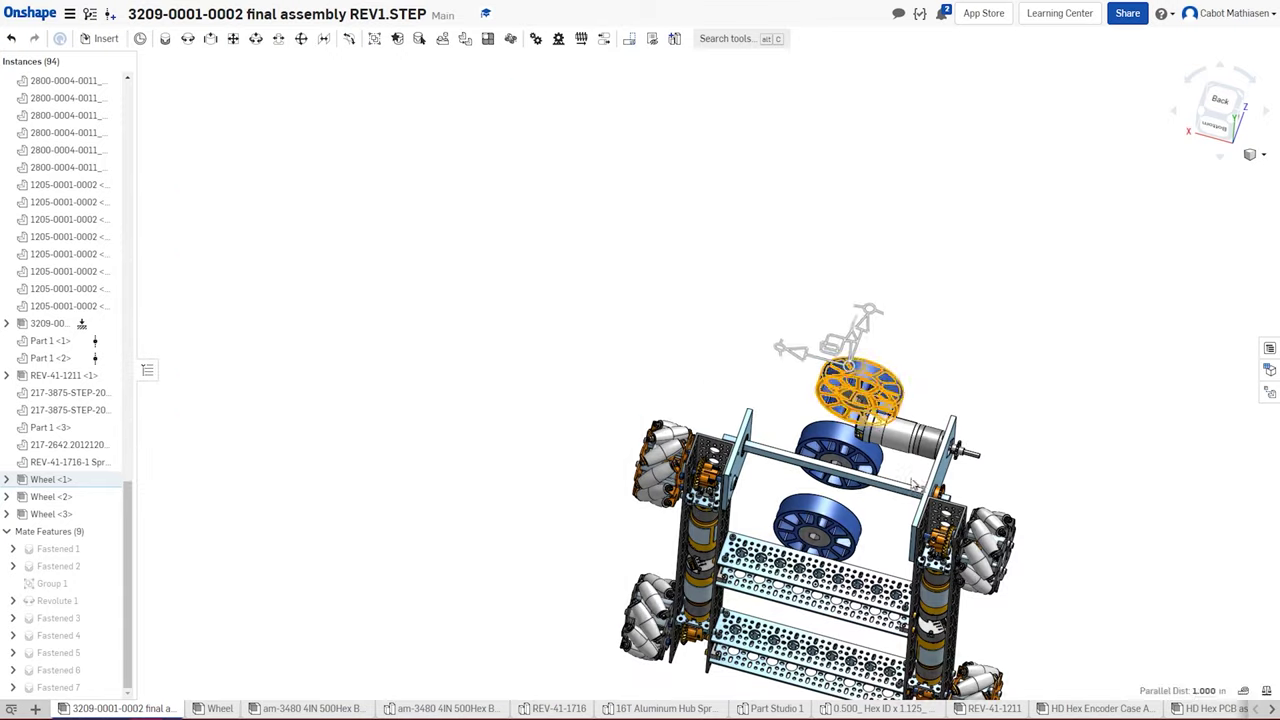
# - Measure the parallel distance between the facing sides of the short and tall intake plates
pyautogui.click(1014, 360)
pyautogui.moveTo(1014, 360); pyautogui.dragTo(1097, 654, button='right')
pyautogui.scroll(5, 723, 591)
pyautogui.click(676, 544)
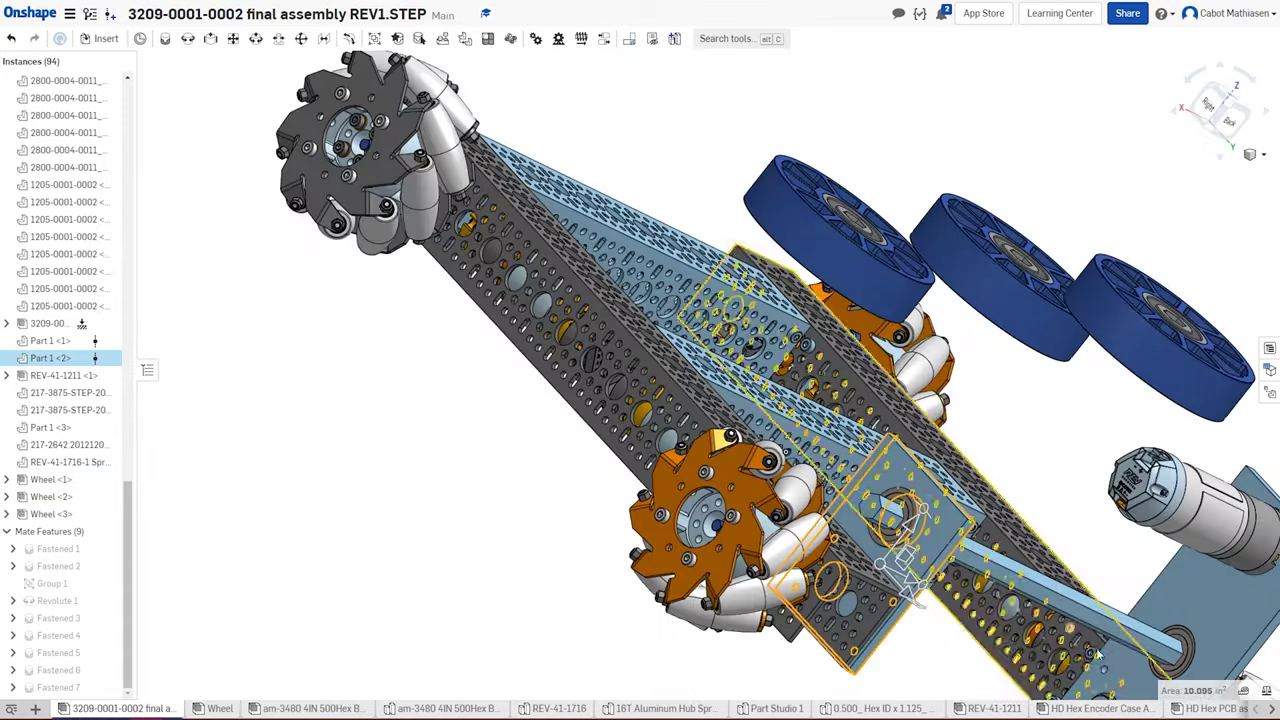
pyautogui.click(1226, 620)
pyautogui.moveTo(1226, 620); pyautogui.dragTo(1206, 688, button='right')
# - Switch to Calculator and compute the wheel spacing by subtracting 3 from the plate distance 8.948819 and dividing by 4
pyautogui.moveTo(248, 120); pyautogui.dragTo(240, 112)
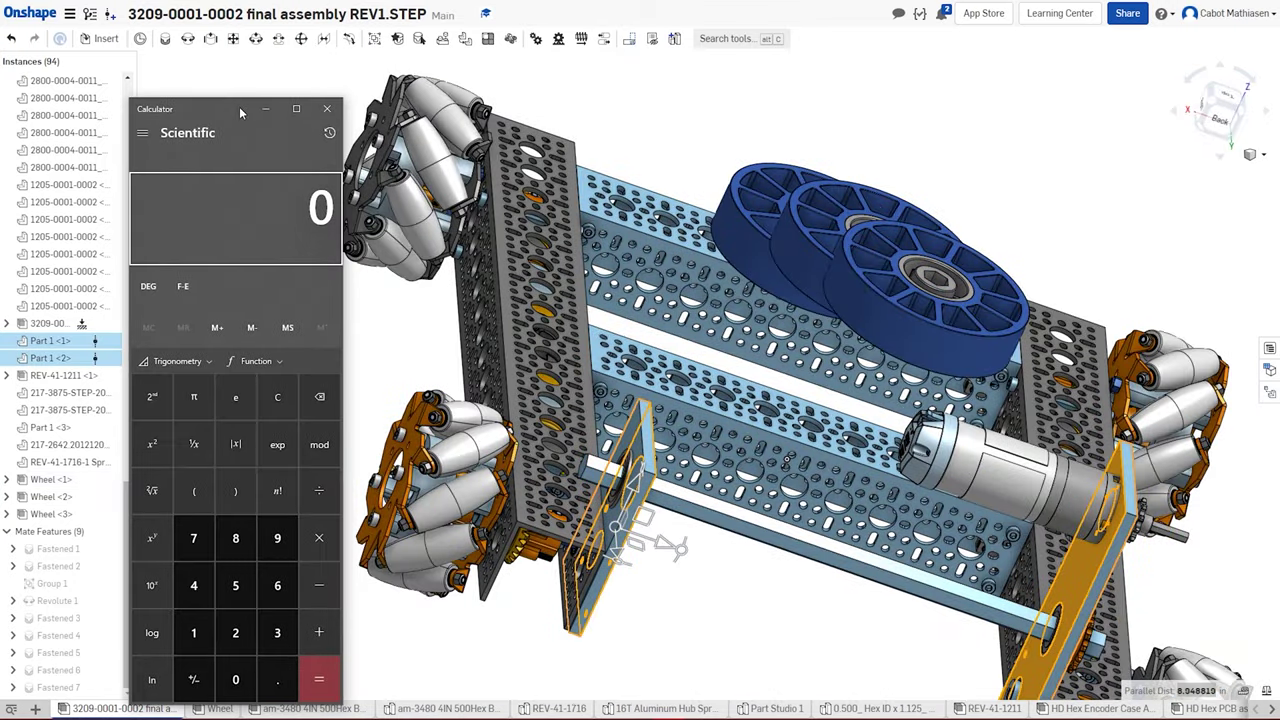
pyautogui.write('8.948819')
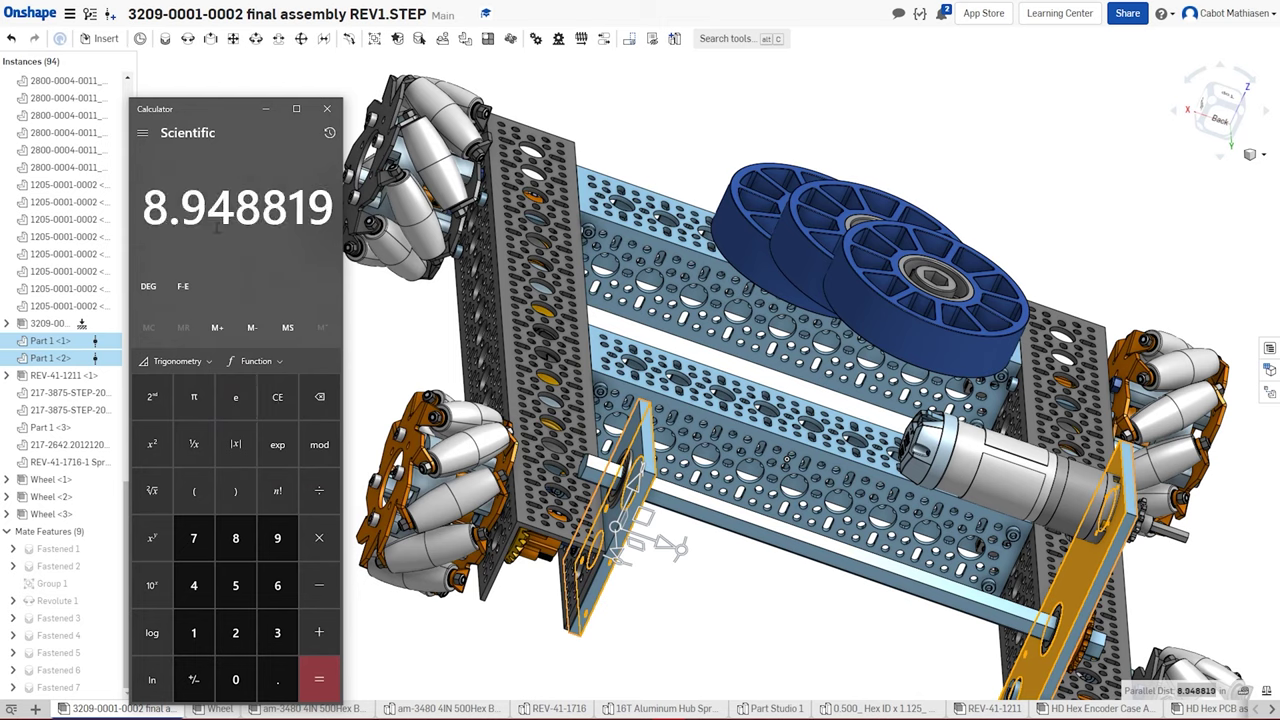
pyautogui.write('3')
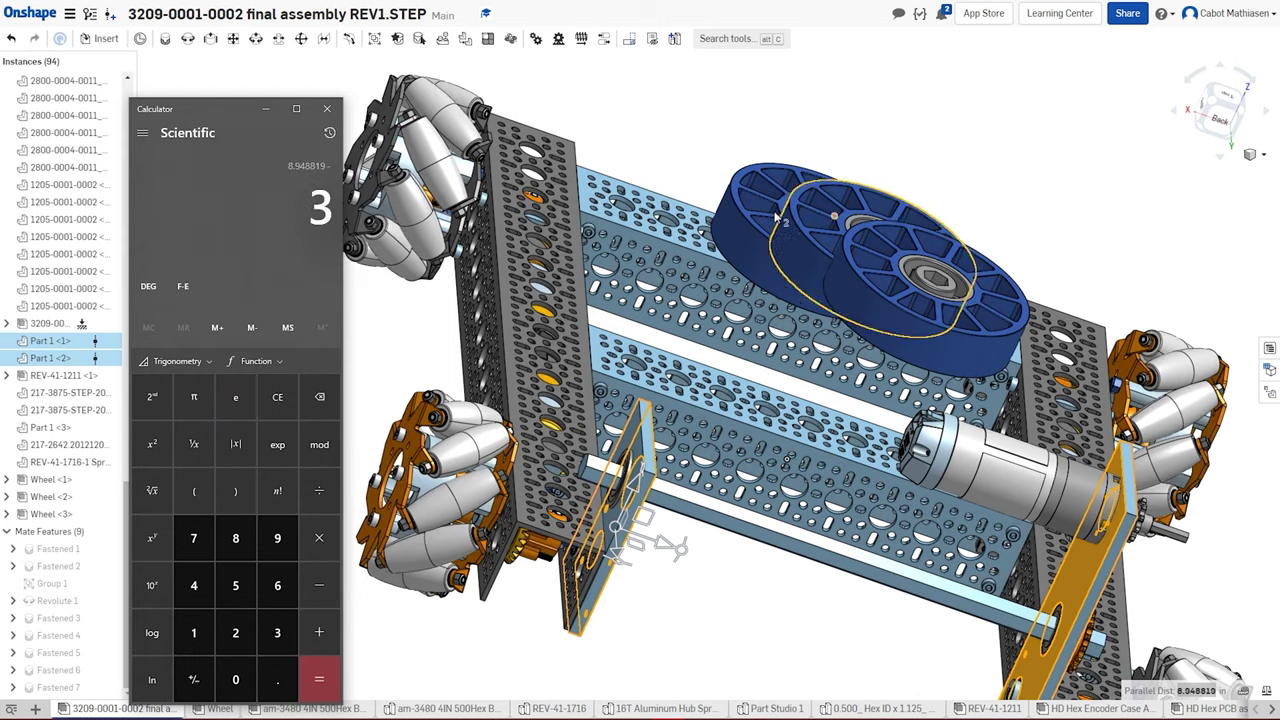
pyautogui.press('Return')
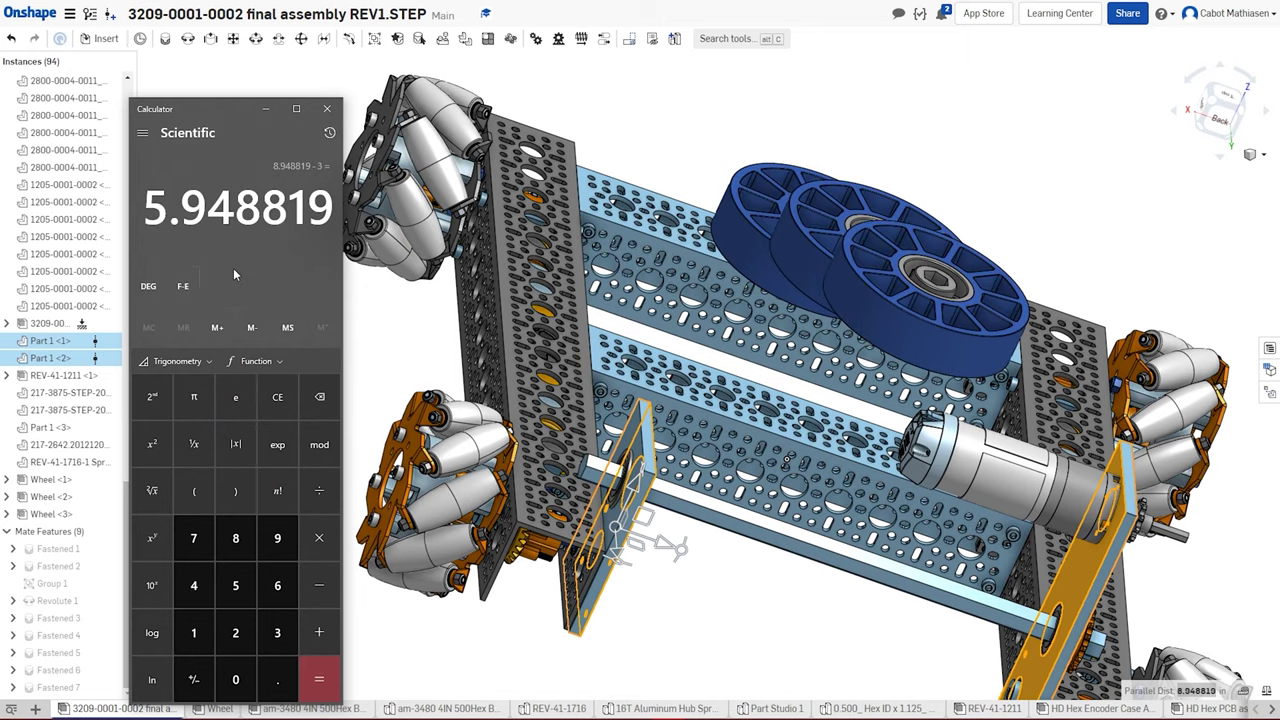
pyautogui.write('+4')
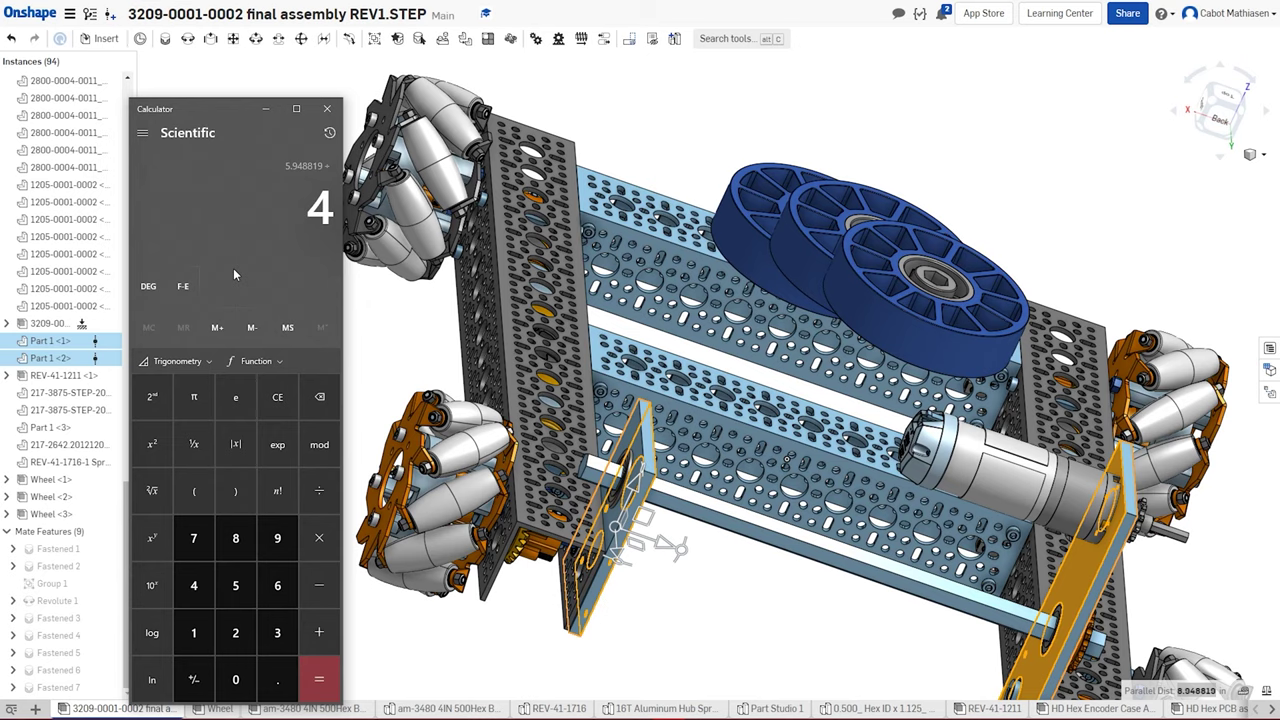
pyautogui.press('Return')
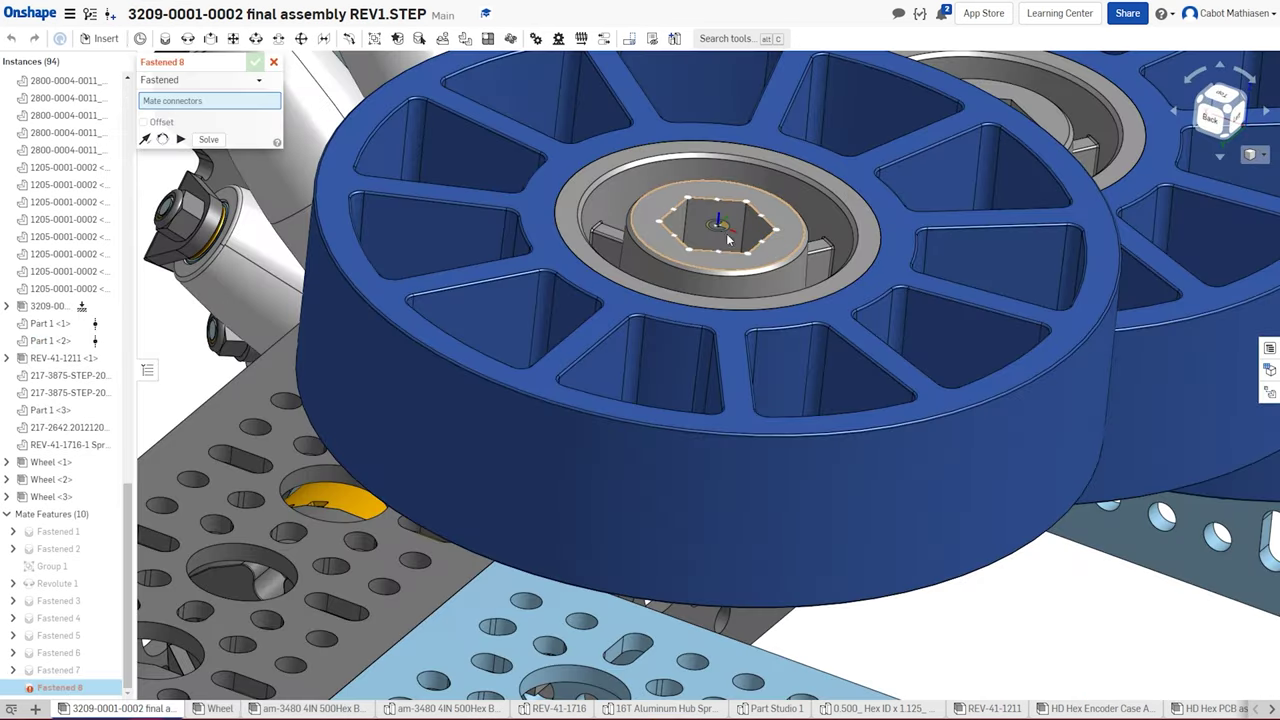
# - Fasten the first wheel by its hex-bore centre to the short plate's bearing hole, flipping it to the inner side
pyautogui.click(727, 235)
pyautogui.scroll(-6, 727, 235)
pyautogui.scroll(4, 501, 567)
pyautogui.click(469, 284)
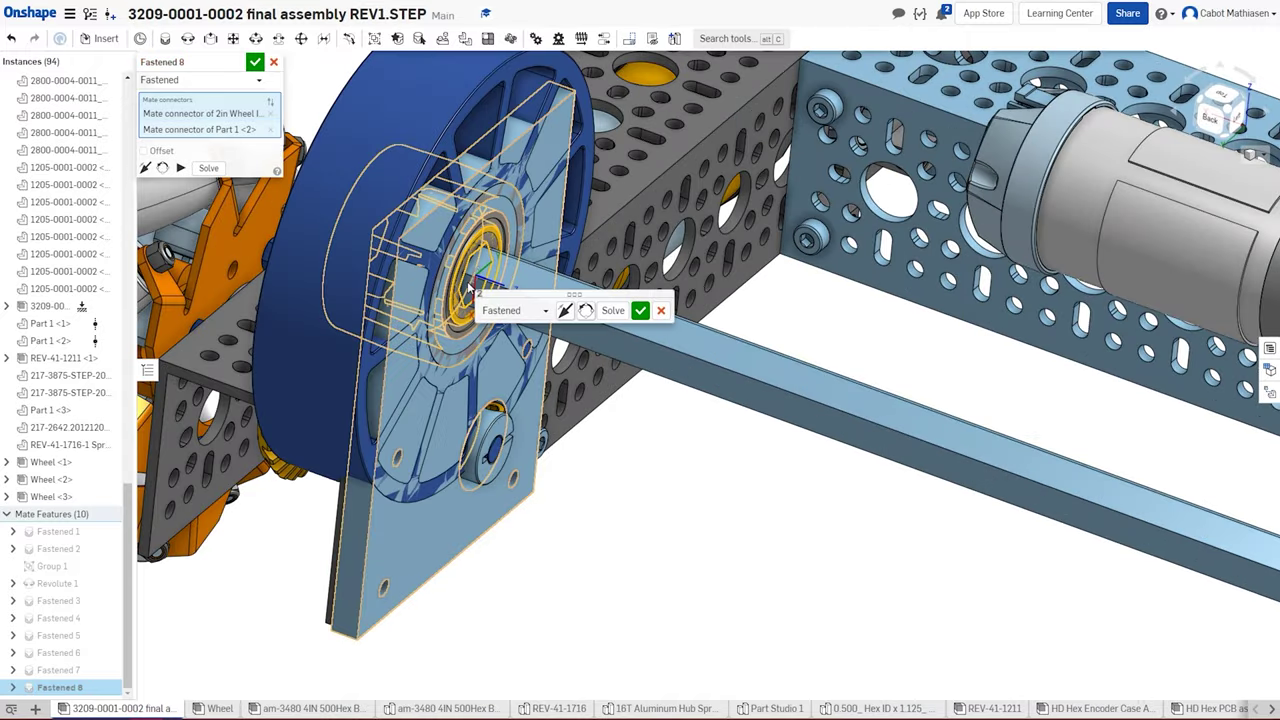
pyautogui.scroll(-5, 469, 287)
pyautogui.click(565, 310)
pyautogui.scroll(5, 664, 524)
pyautogui.moveTo(678, 524); pyautogui.dragTo(651, 503, button='right')
# - Offset the first wheel's fastened mate by -1.48720475 in along Z to space it from the short plate on the hex shaft
pyautogui.click(152, 151)
pyautogui.moveTo(612, 464); pyautogui.dragTo(561, 451, button='right')
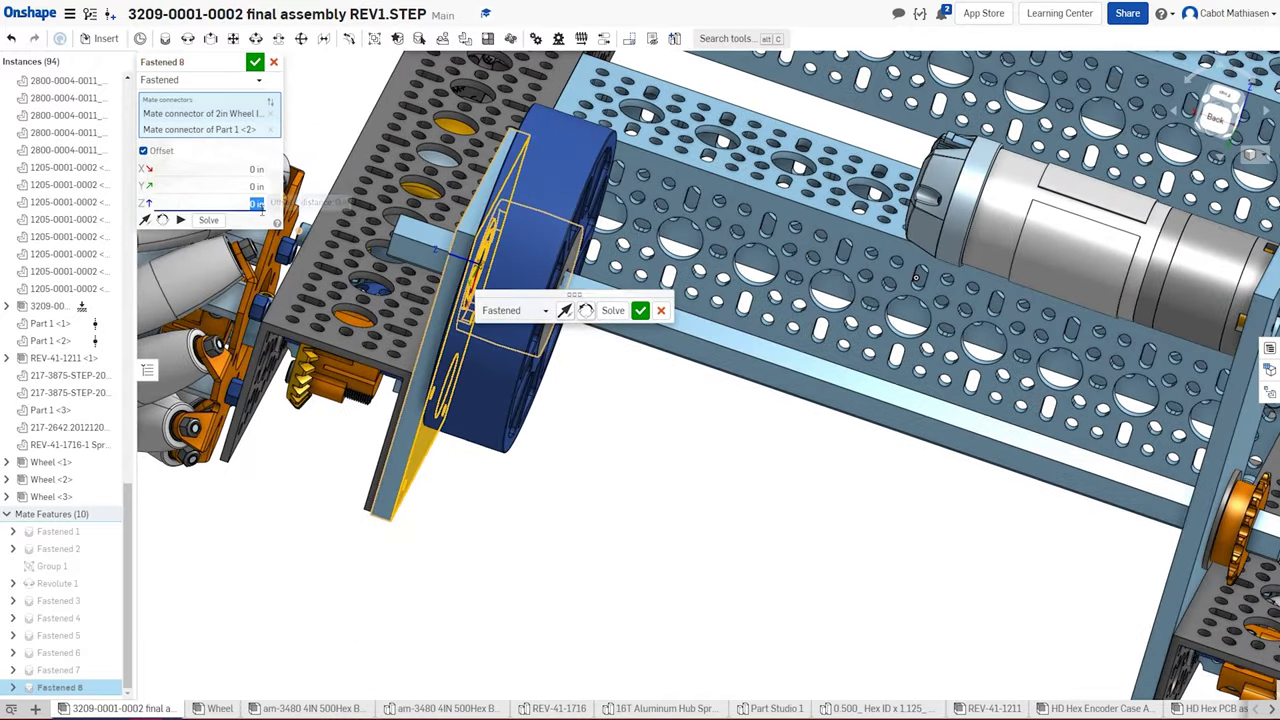
pyautogui.press('Return')
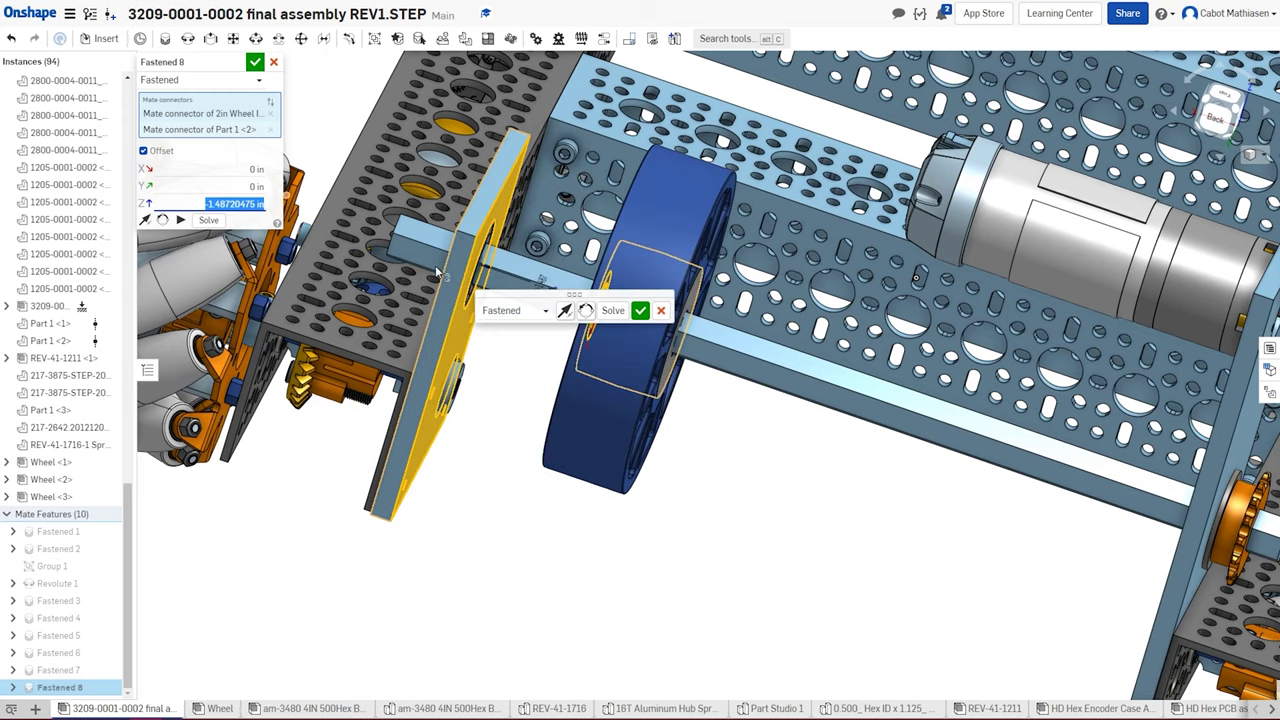
pyautogui.click(640, 310)
pyautogui.moveTo(780, 512); pyautogui.dragTo(728, 486, button='right')
pyautogui.click(273, 62)
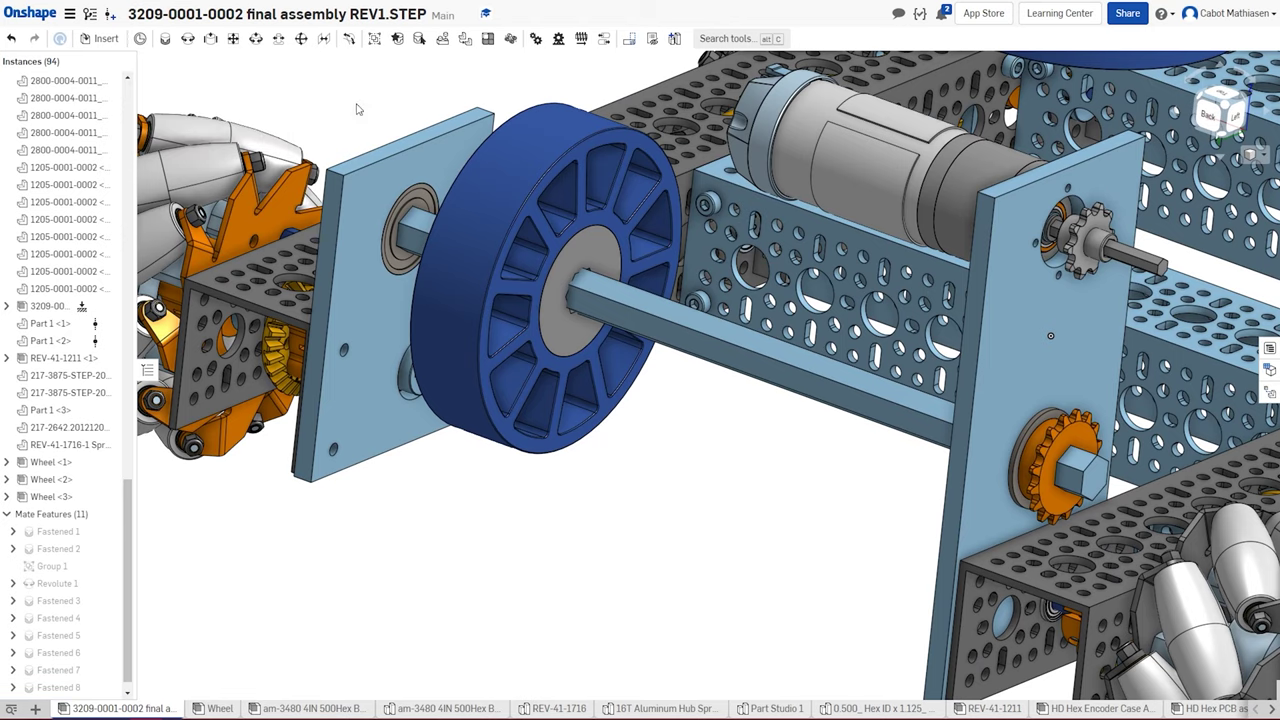
pyautogui.doubleClick(512, 268)
pyautogui.click(256, 65)
pyautogui.scroll(-5, 500, 390)
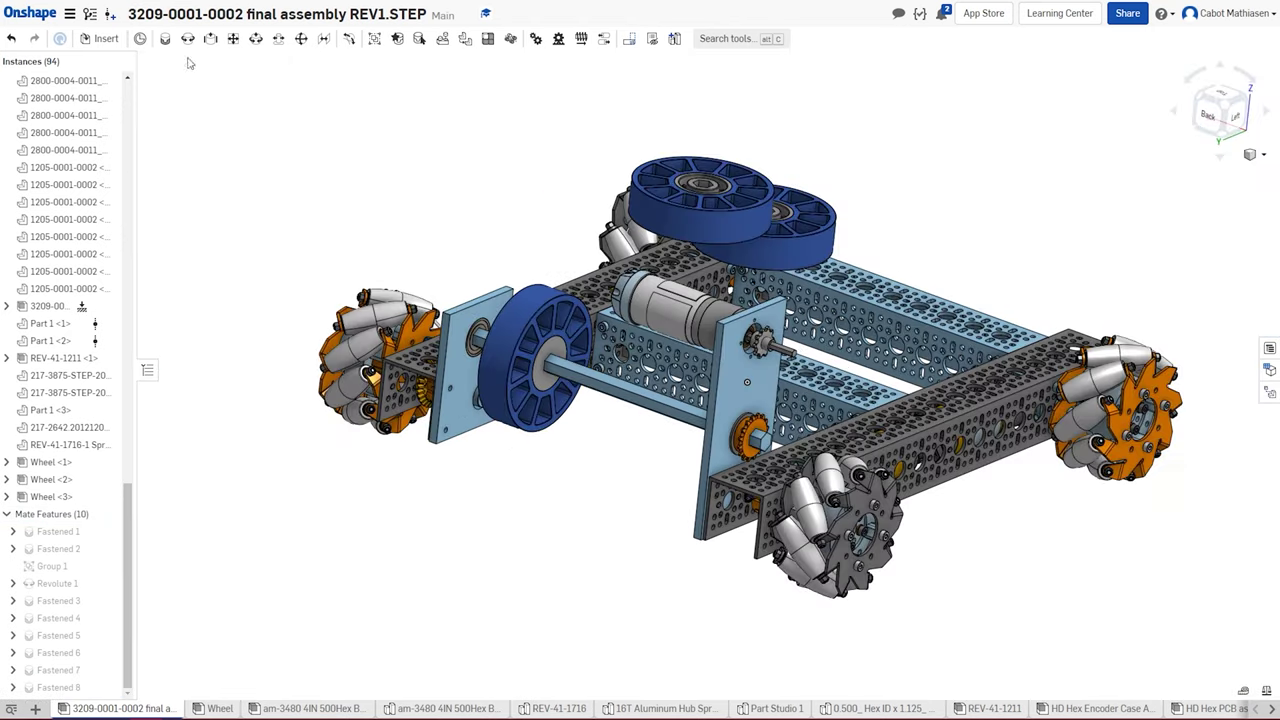
# - Fasten the second wheel's hub centre to the first wheel's inner-facing hub centre, offset by -1.48720475 in along Z
pyautogui.click(165, 39)
pyautogui.scroll(10, 722, 205)
pyautogui.click(731, 203)
pyautogui.scroll(-10, 731, 203)
pyautogui.scroll(5, 560, 450)
pyautogui.click(421, 458)
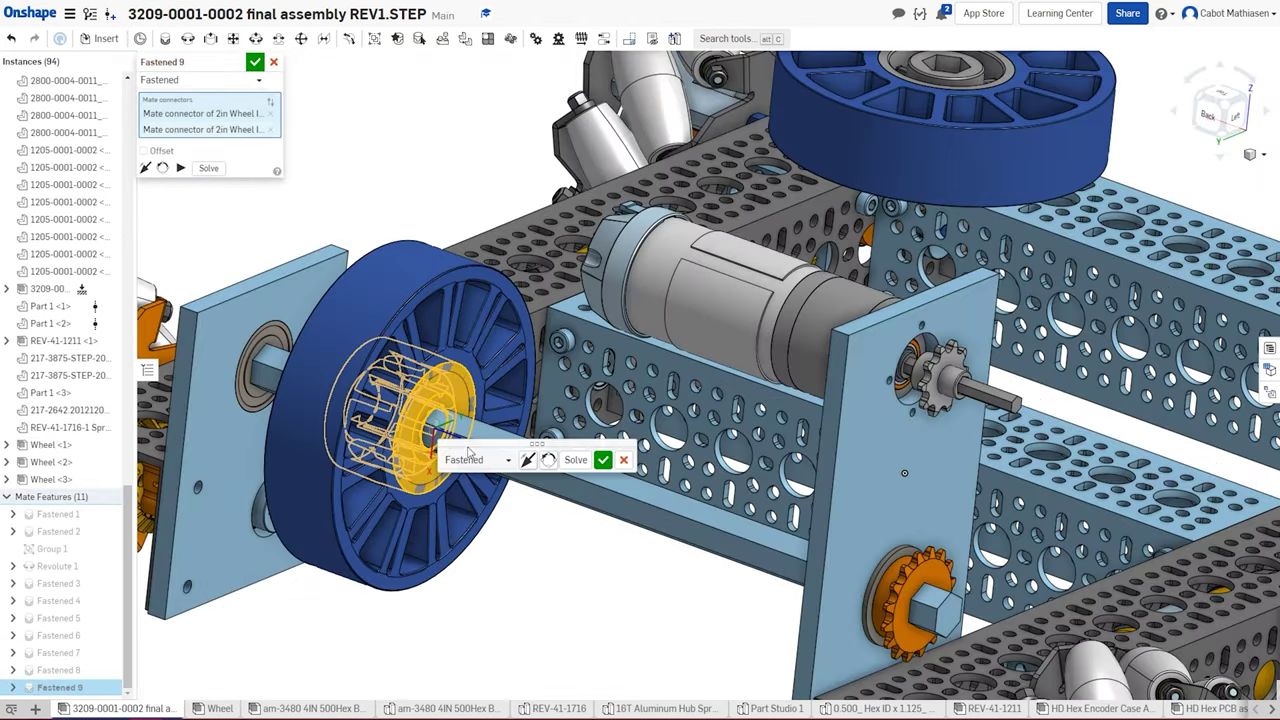
pyautogui.moveTo(441, 428); pyautogui.dragTo(541, 460)
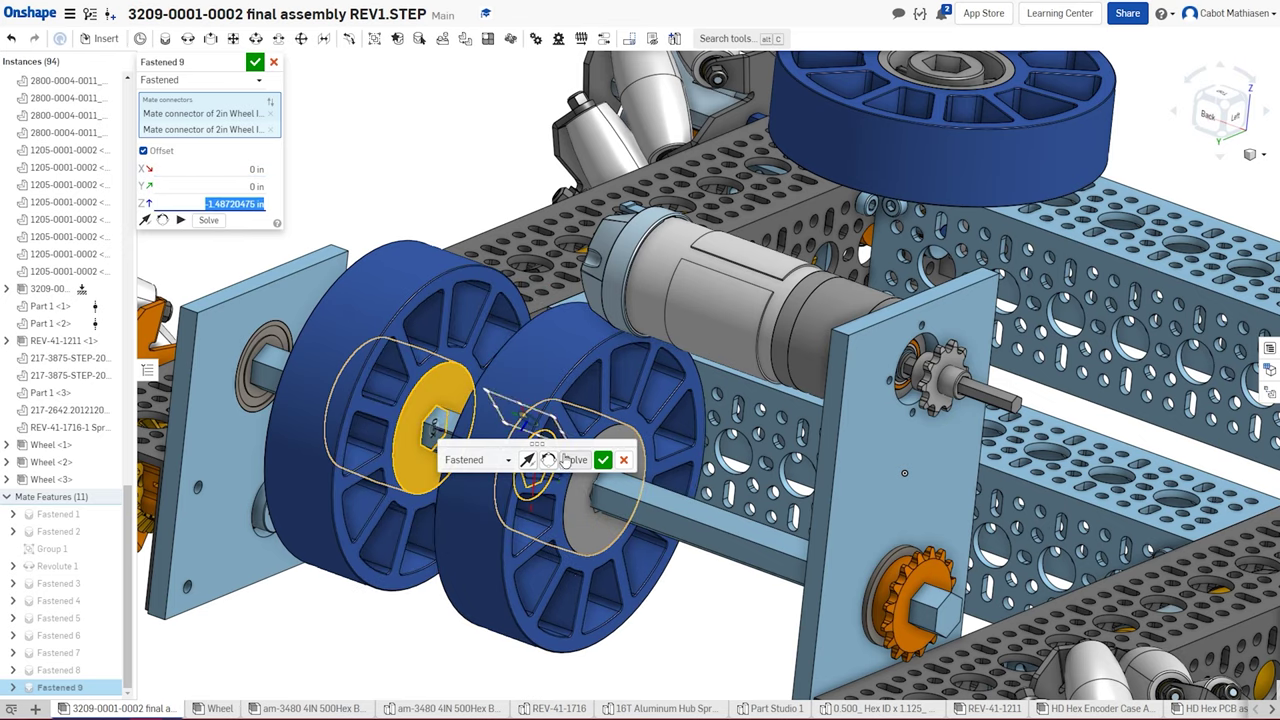
pyautogui.click(603, 460)
# - Fasten the third wheel's hub centre to the second wheel's hub face toward the tall plate, offset by -1.48720475 in along Z
pyautogui.click(165, 39)
pyautogui.scroll(-5, 714, 520)
pyautogui.scroll(10, 805, 290)
pyautogui.click(860, 272)
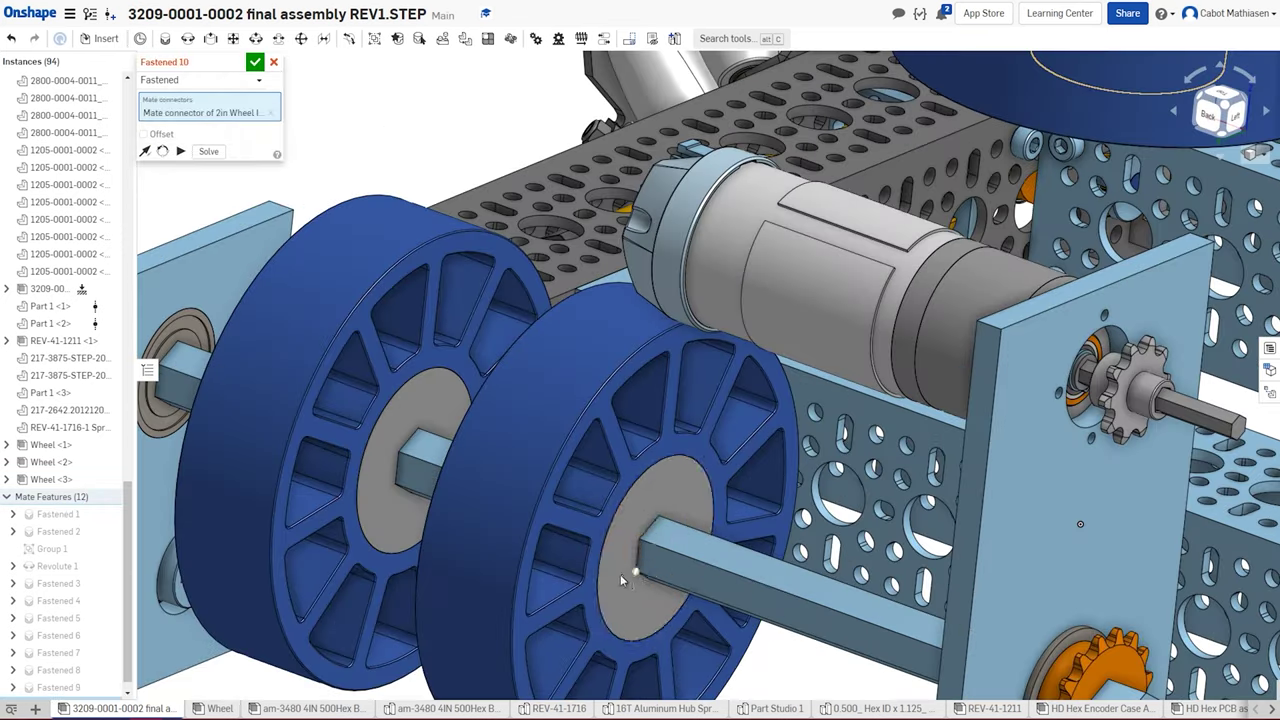
pyautogui.click(163, 151)
pyautogui.click(215, 204)
pyautogui.hotkey('ctrl', 'v')
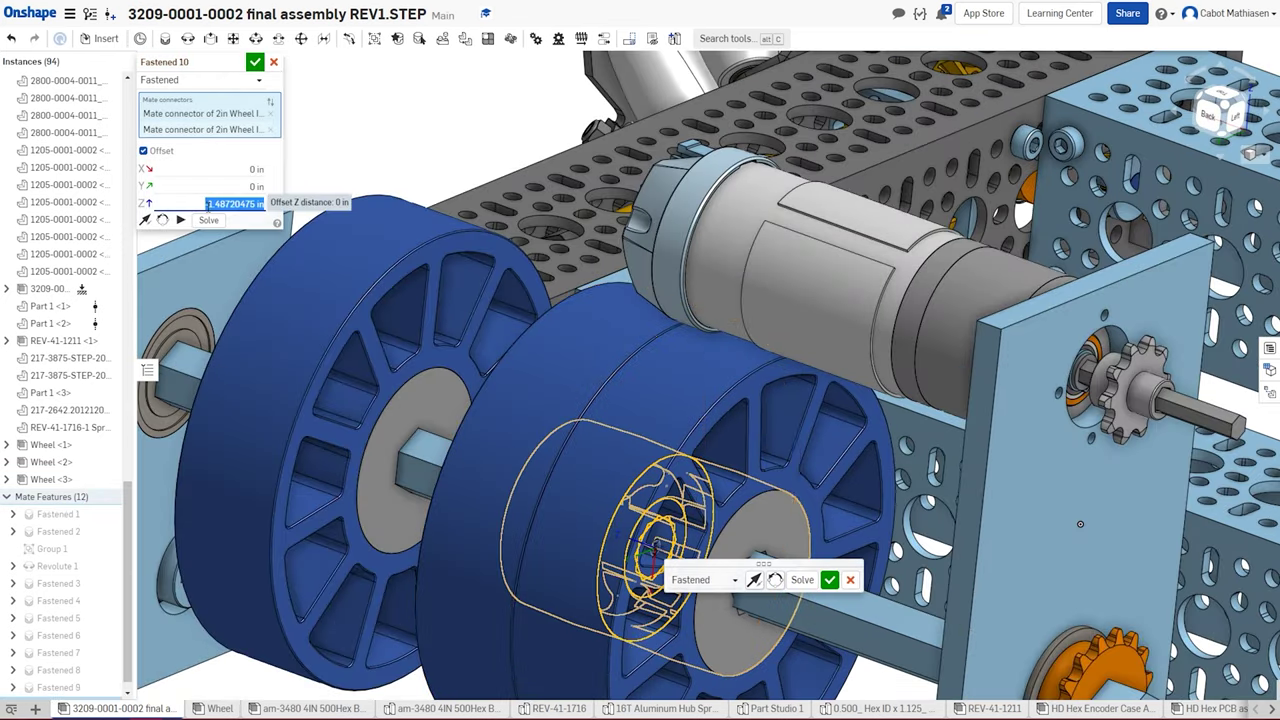
pyautogui.press('Return')
pyautogui.click(165, 39)
pyautogui.press('Escape')
pyautogui.rightClick(64, 688)
pyautogui.click(82, 549)
pyautogui.press('Return')
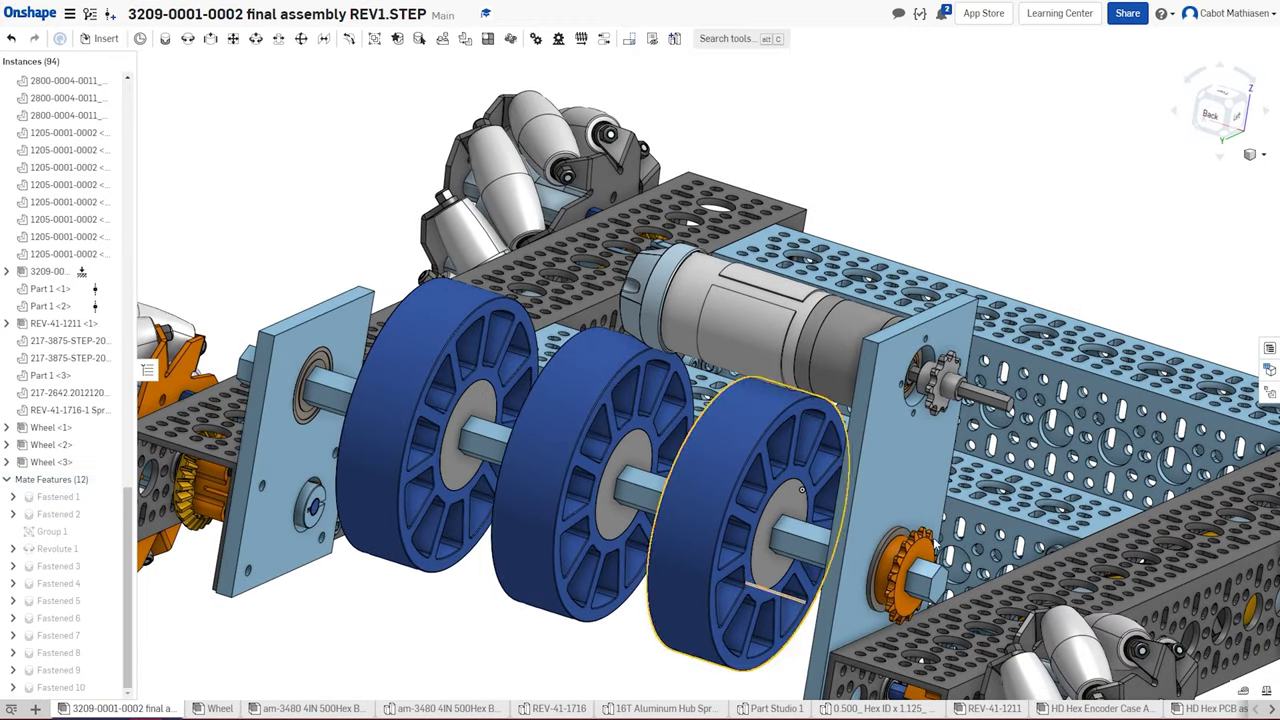
pyautogui.scroll(2, 1050, 565)
pyautogui.moveTo(1050, 565); pyautogui.dragTo(880, 555)
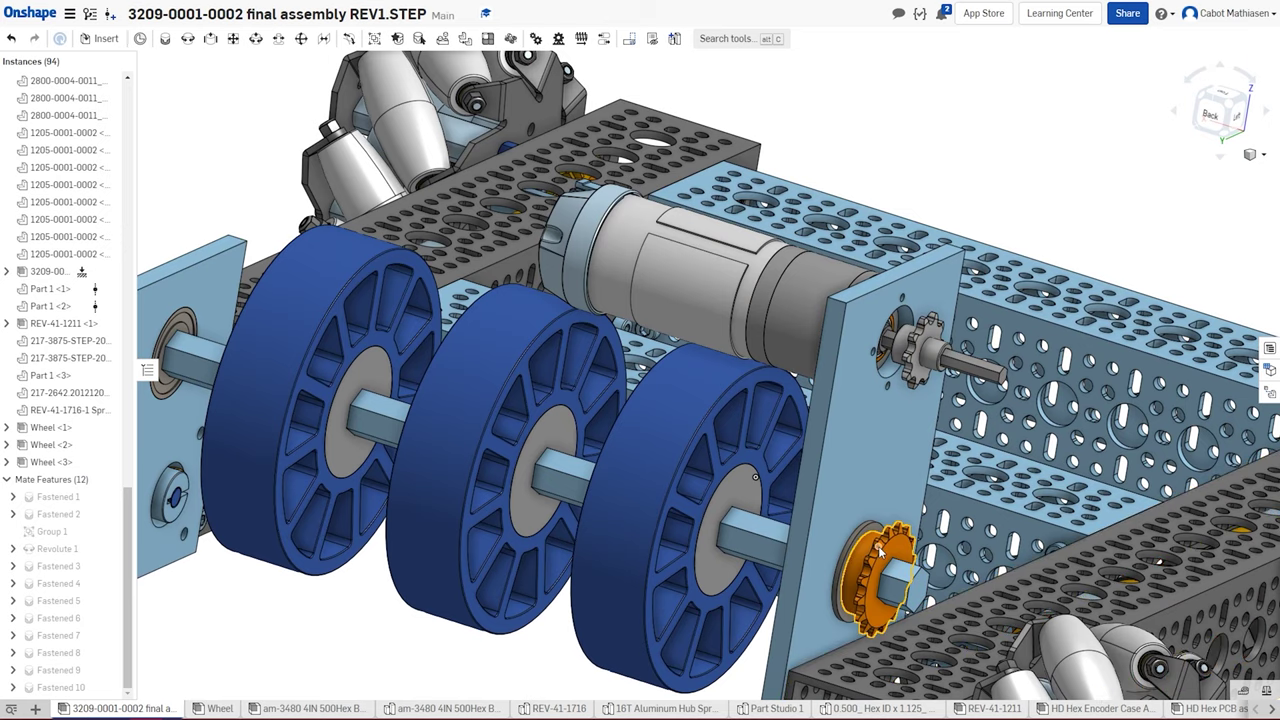